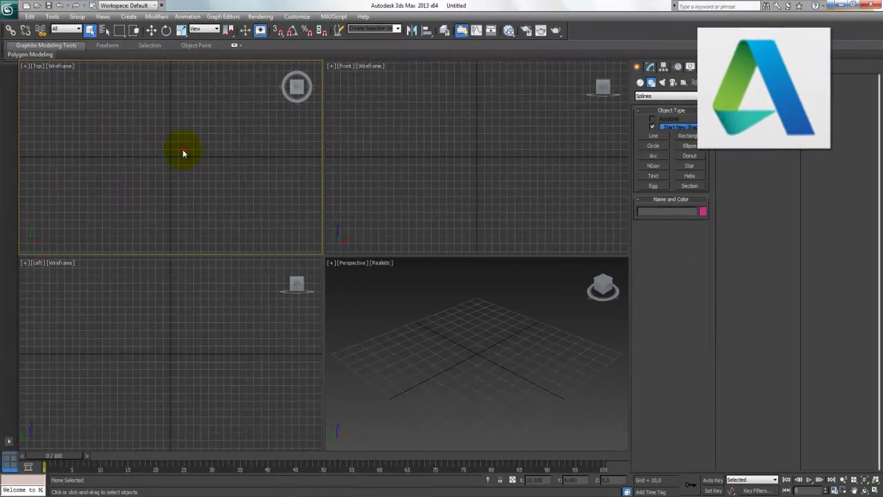
Maximize the Top view and set both display and system units to Metric Millimeters
click(875, 490)
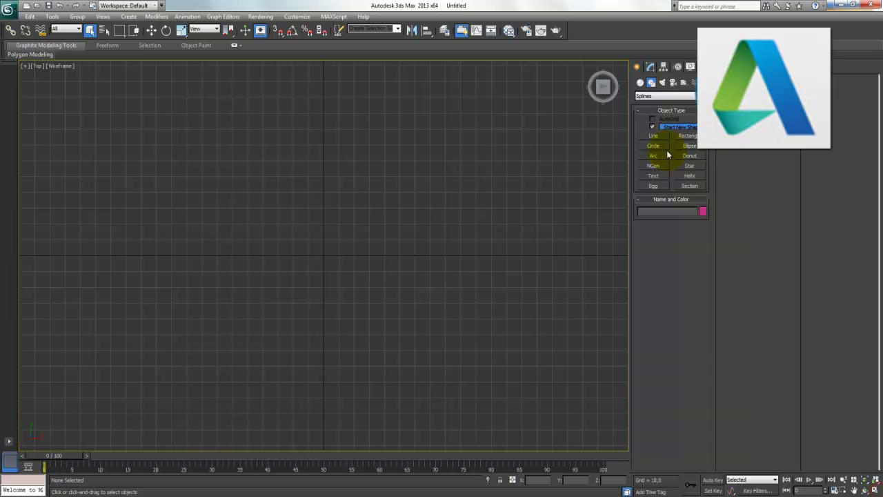
click(297, 16)
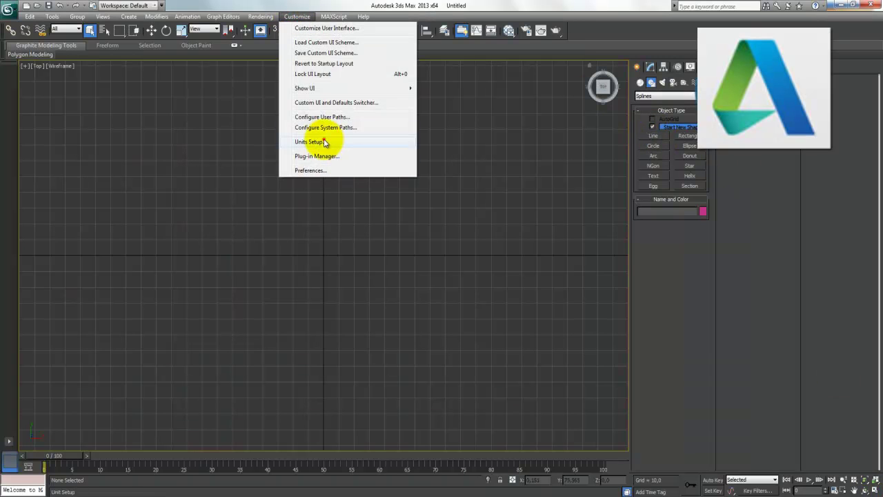
click(325, 142)
click(396, 208)
click(403, 218)
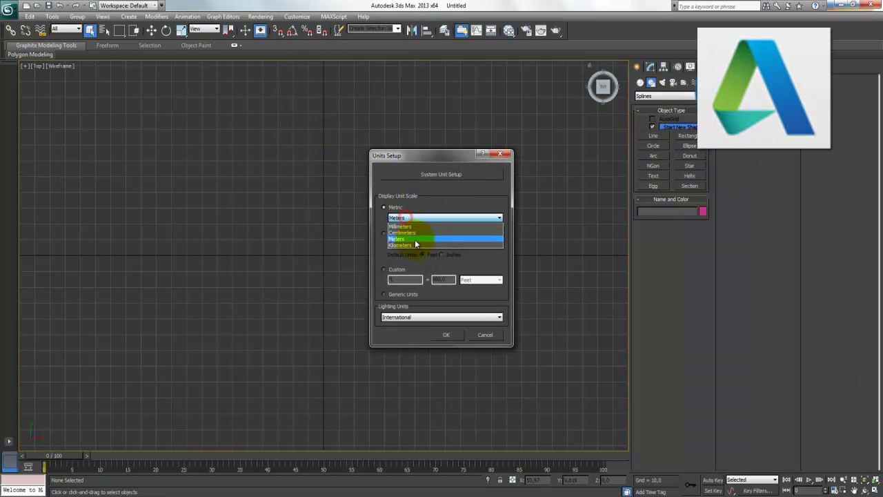
click(420, 226)
click(442, 175)
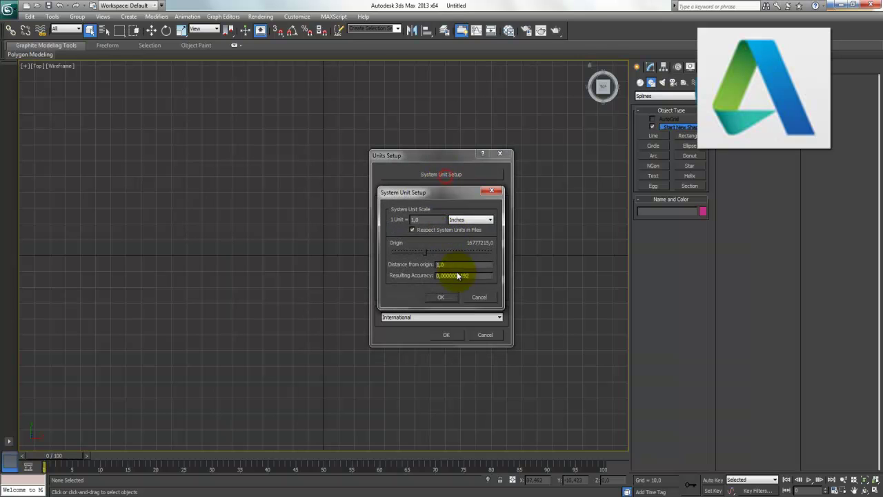
click(475, 220)
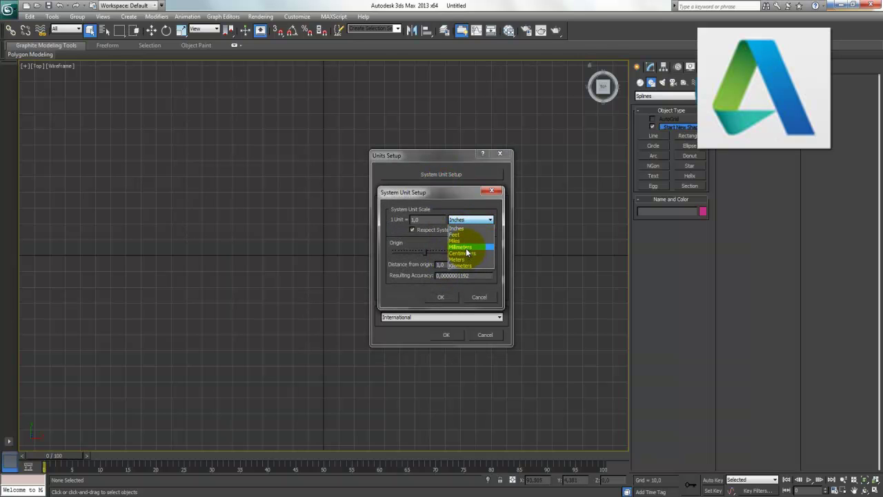
click(462, 247)
click(441, 304)
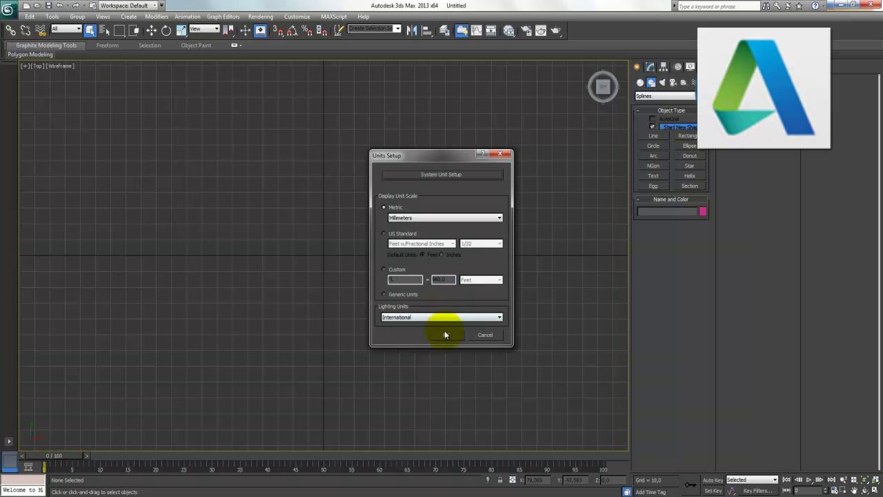
click(444, 332)
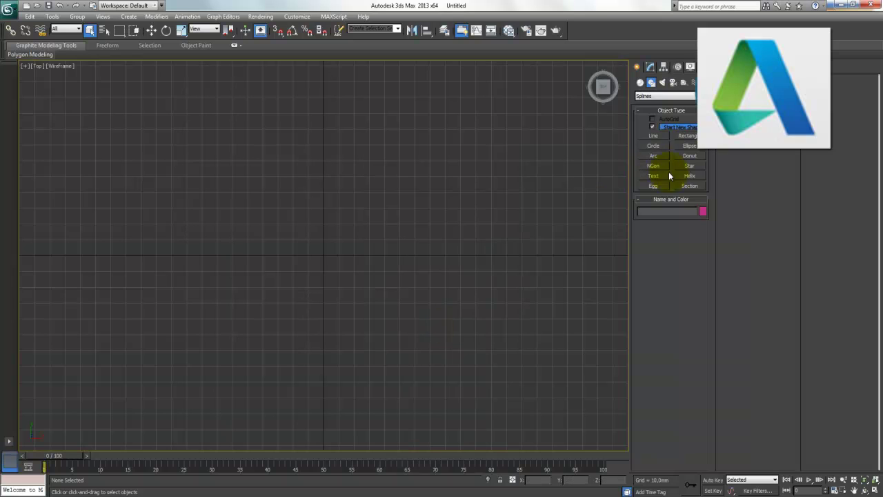
Start a line spline and trace the inner wall corners down to the right-wall opening
click(659, 137)
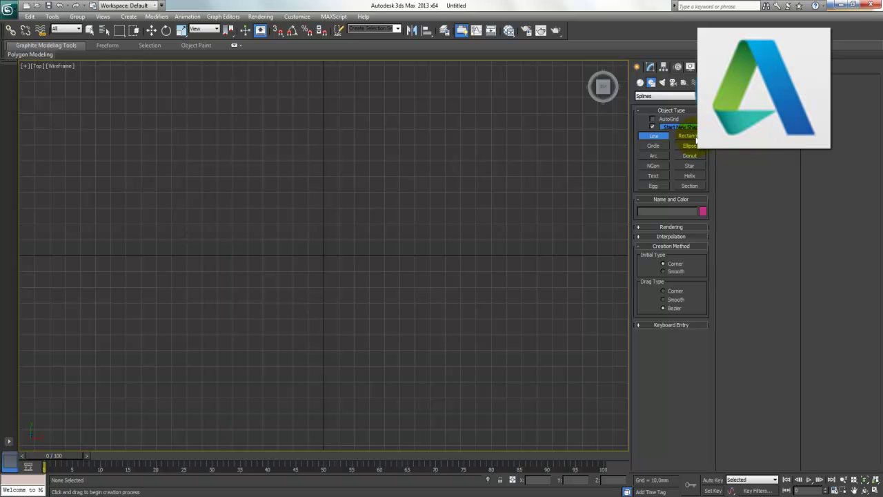
scroll(553, 138, down, 1)
scroll(553, 138, down, 1)
scroll(552, 138, down, 1)
click(558, 88)
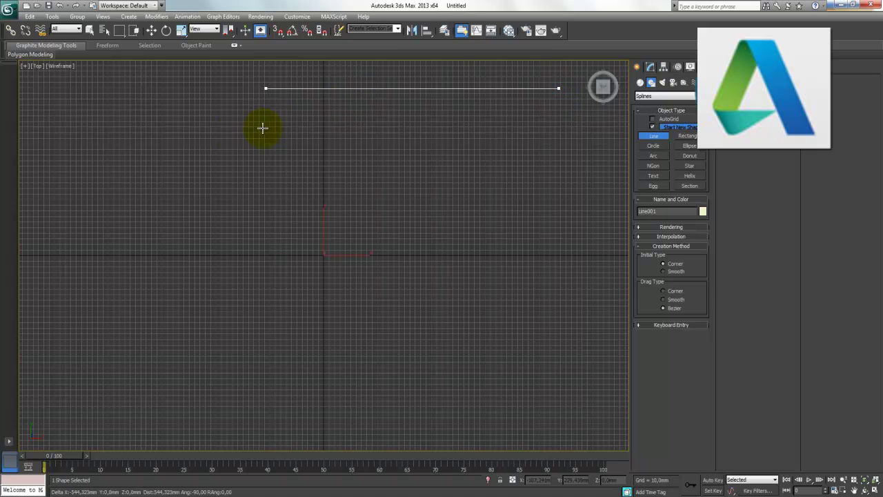
shift+click(171, 142)
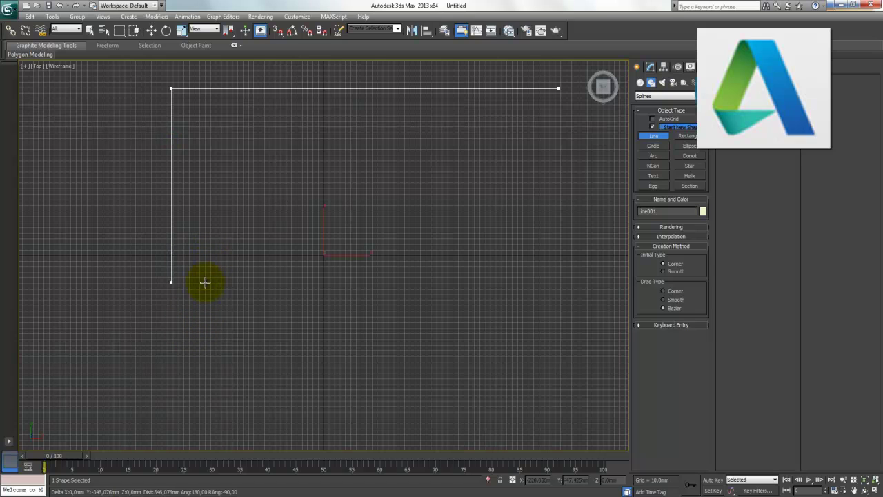
shift+click(202, 345)
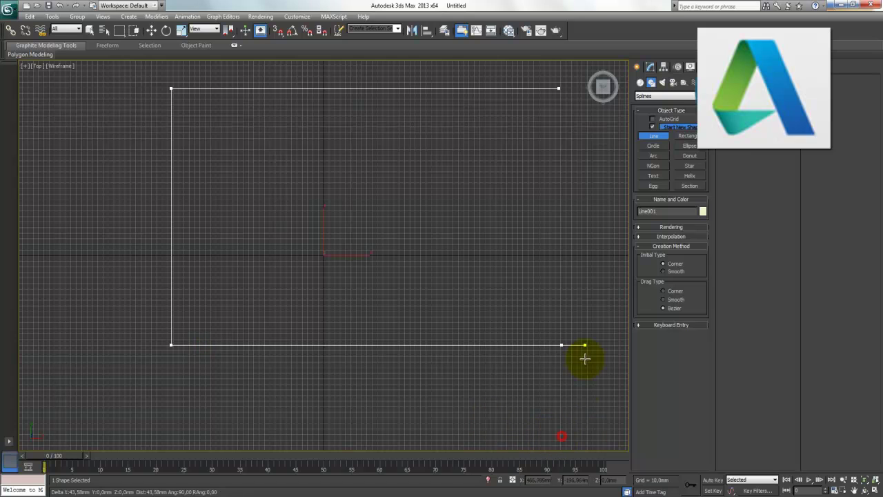
shift+click(573, 180)
shift+click(574, 180)
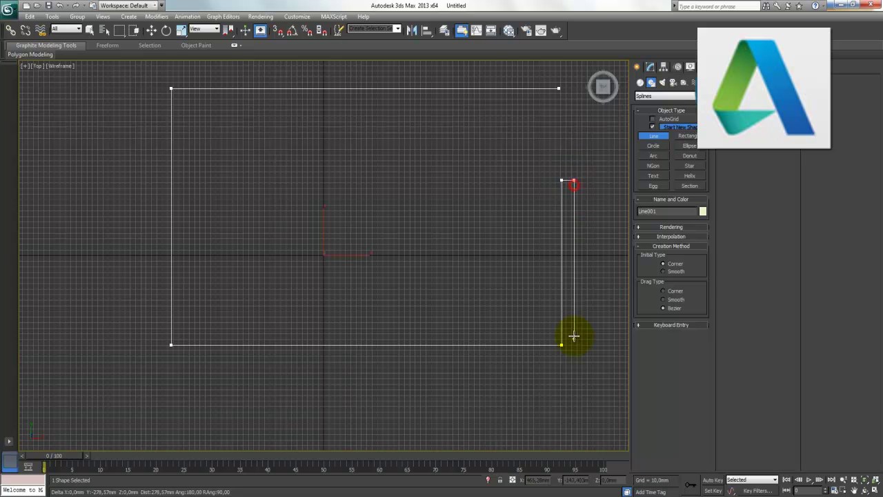
Trace the outer wall corners and close the spline at its first vertex
shift+click(570, 354)
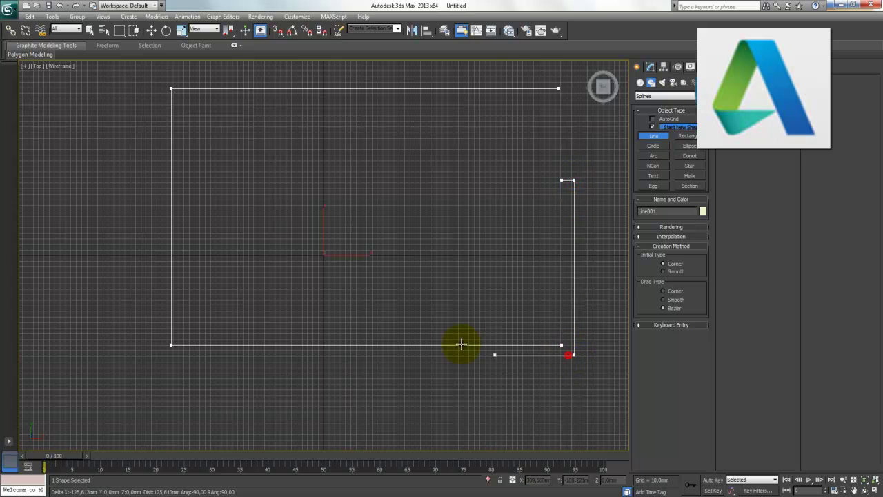
shift+click(159, 349)
shift+click(199, 77)
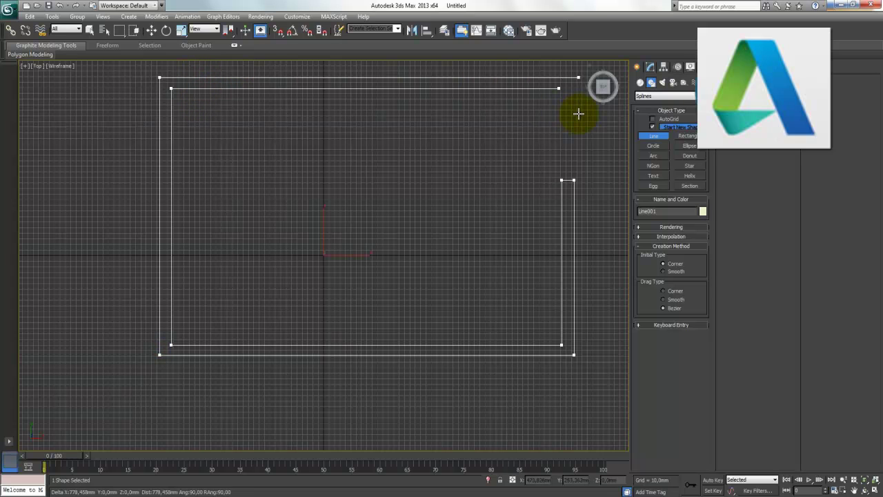
shift+click(575, 113)
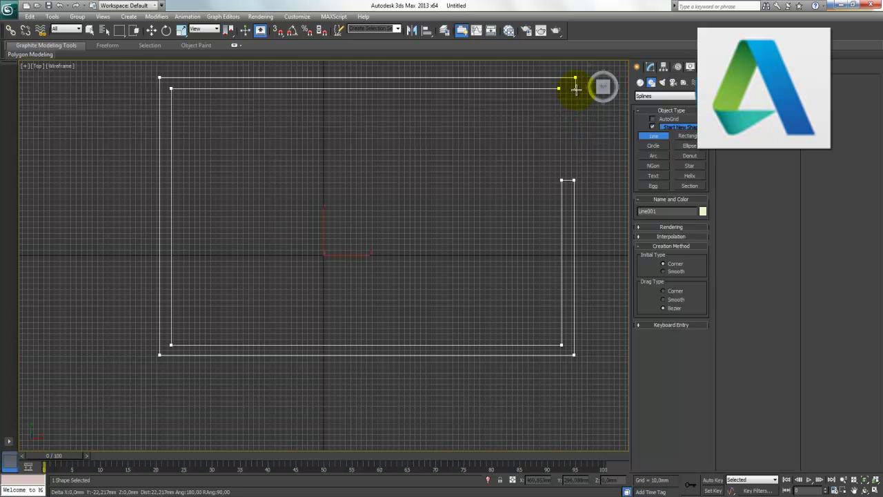
shift+click(576, 87)
shift+click(558, 88)
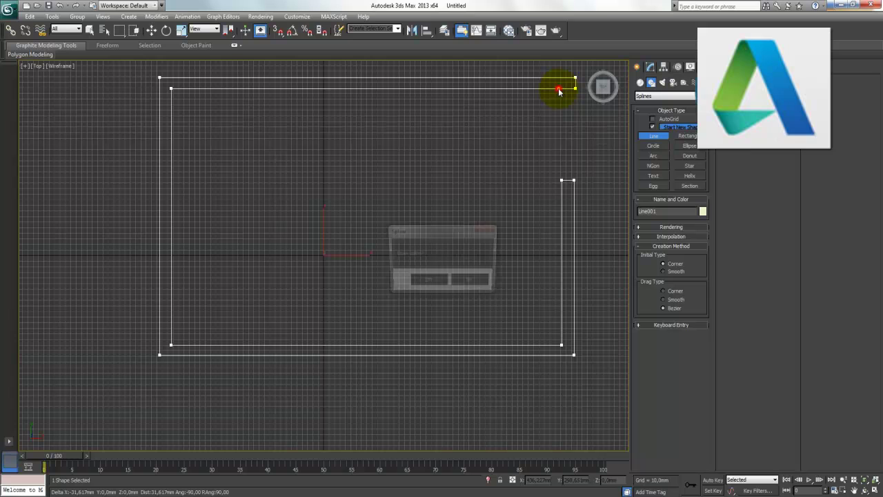
click(431, 280)
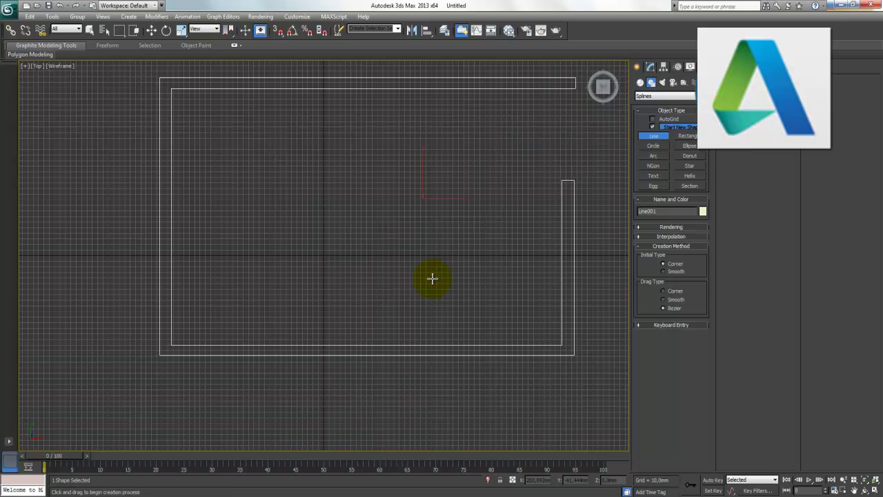
Finish the line and move the wall outline slightly down
right_click(432, 278)
key(g)
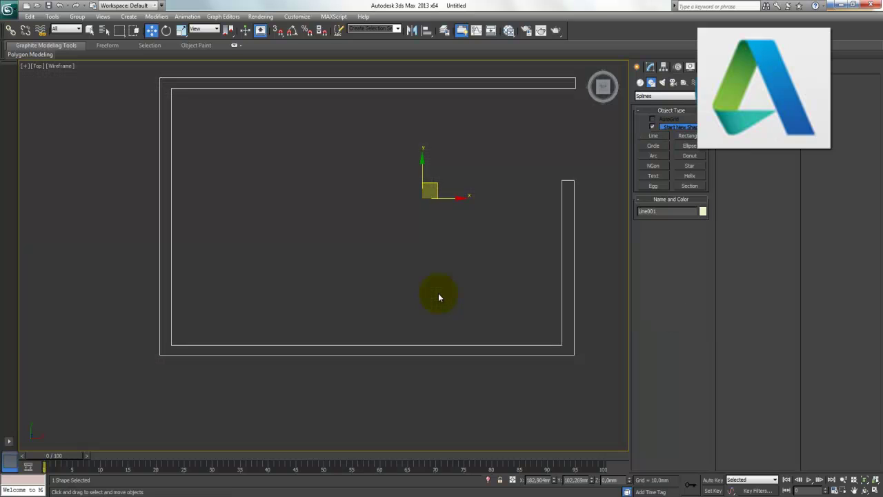
drag(423, 159, 432, 223)
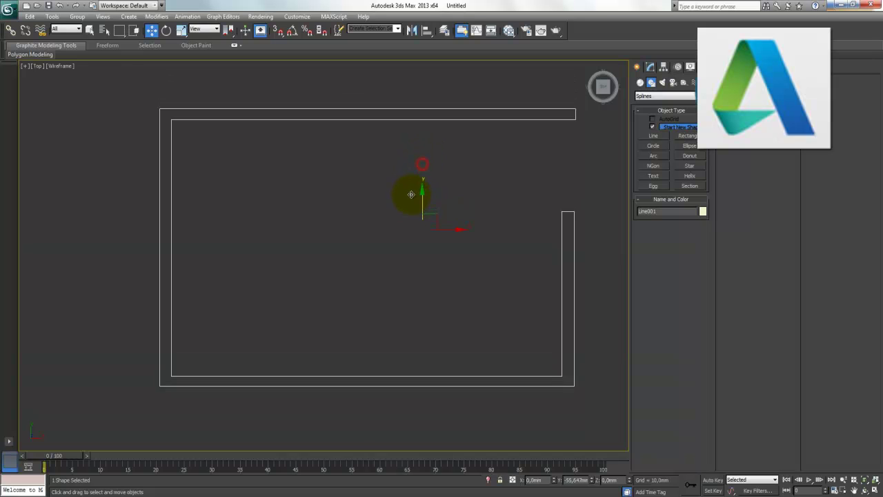
Create a floor Plane about 513,56 × 791,276 mm with 4×4 segments over the outline
click(640, 82)
click(690, 168)
drag(156, 107, 582, 393)
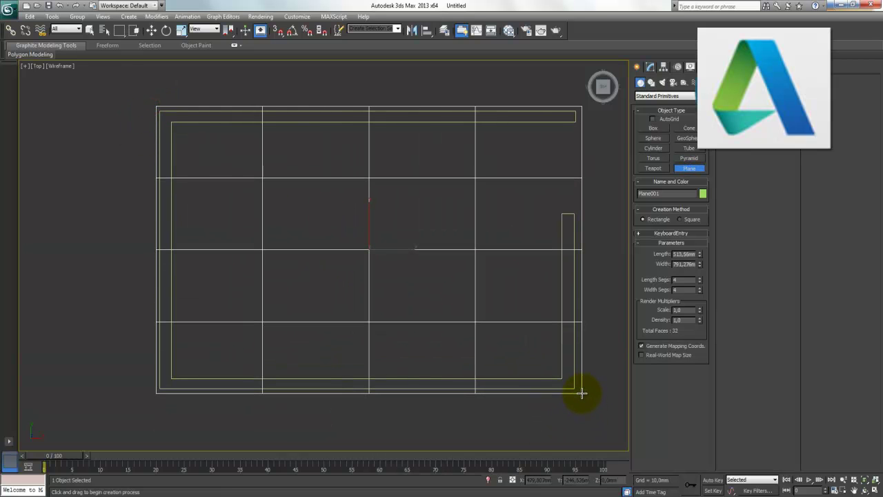
right_click(551, 359)
Convert the wall outline to an Editable Poly and select its polygon
click(563, 293)
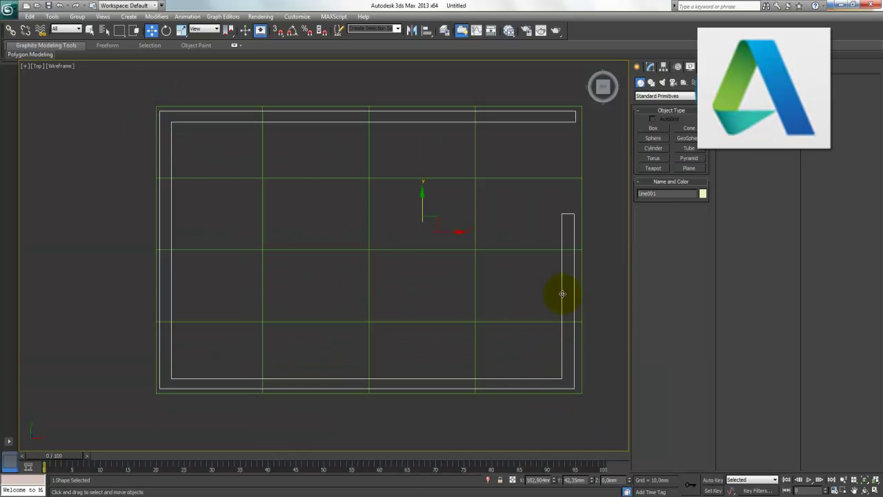
right_click(560, 292)
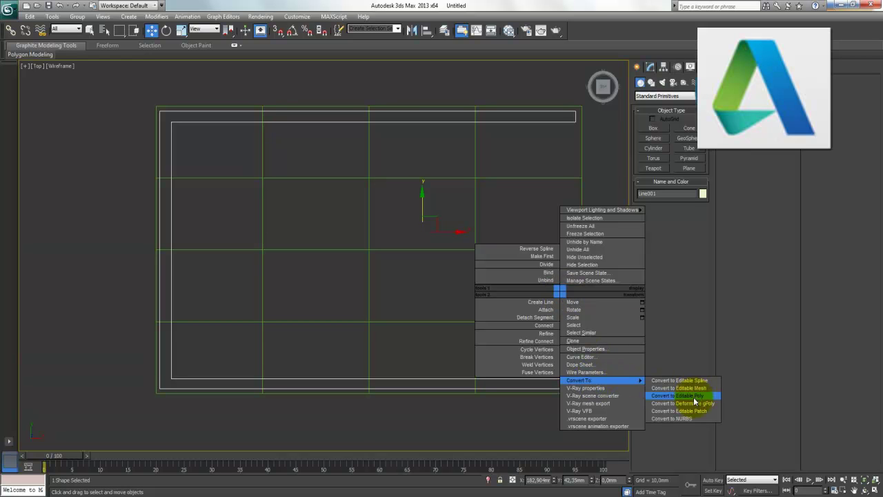
click(692, 395)
click(638, 105)
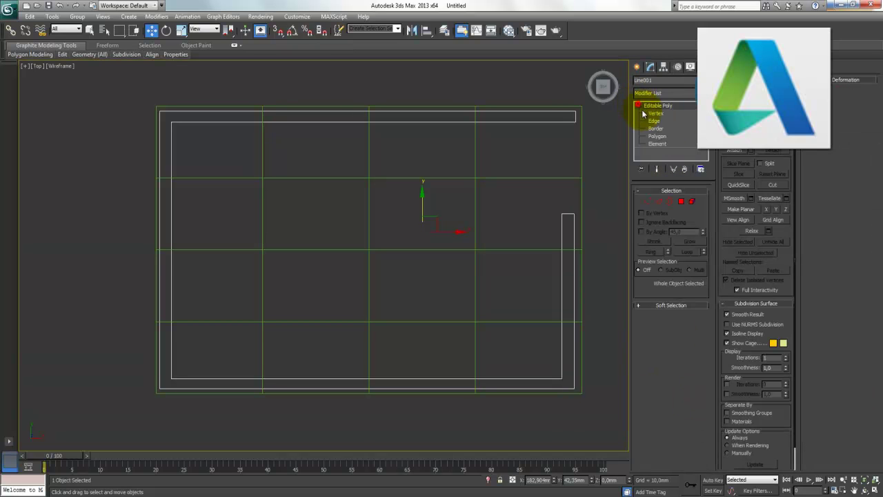
click(681, 200)
click(570, 309)
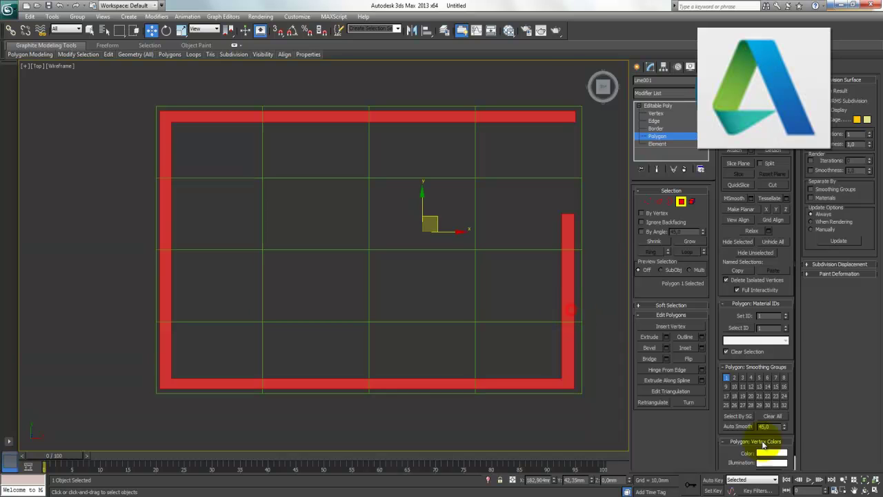
Maximize the Perspective viewport
click(874, 489)
click(474, 313)
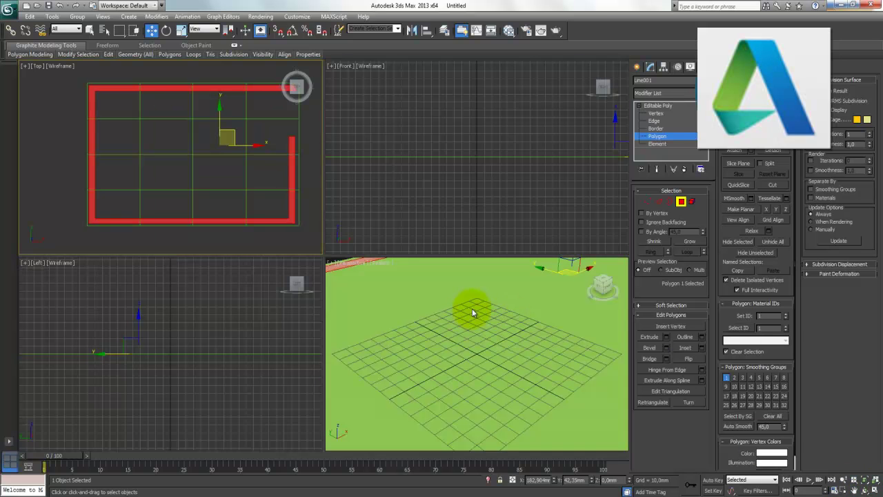
click(874, 489)
Extrude the wall polygon 294,819 mm upward and clear the polygon selection
click(843, 479)
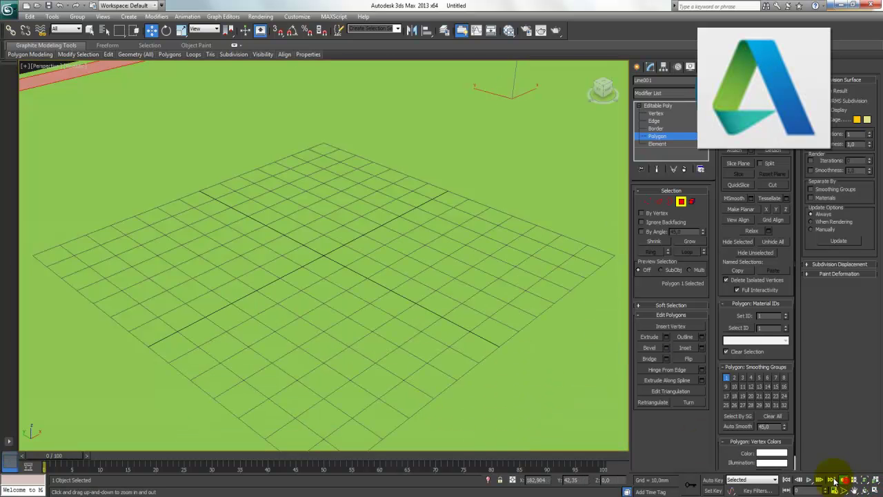
mouse_move(361, 158)
mouse_down()
mouse_move(375, 371)
mouse_move(409, 339)
mouse_up()
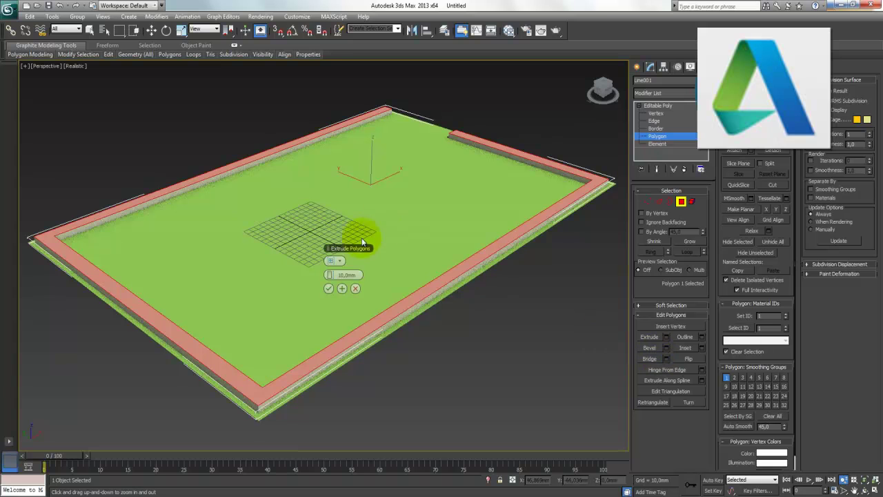
drag(333, 275, 666, 290)
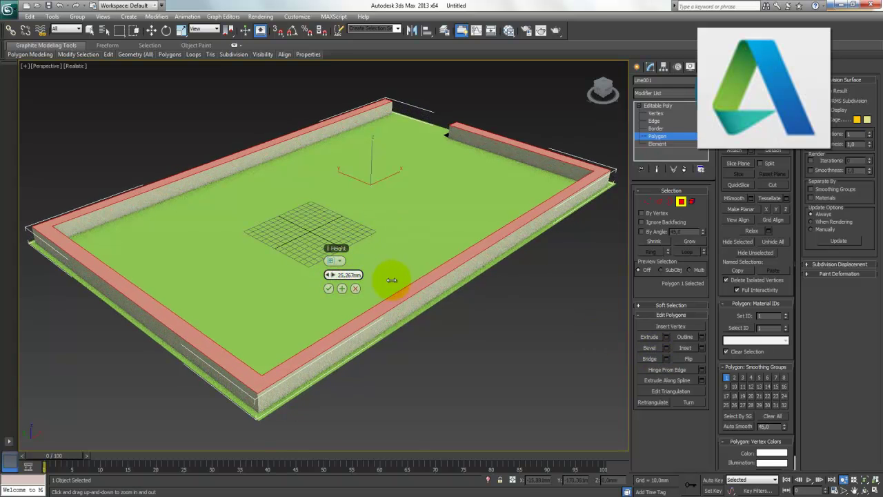
scroll(408, 272, down, 1)
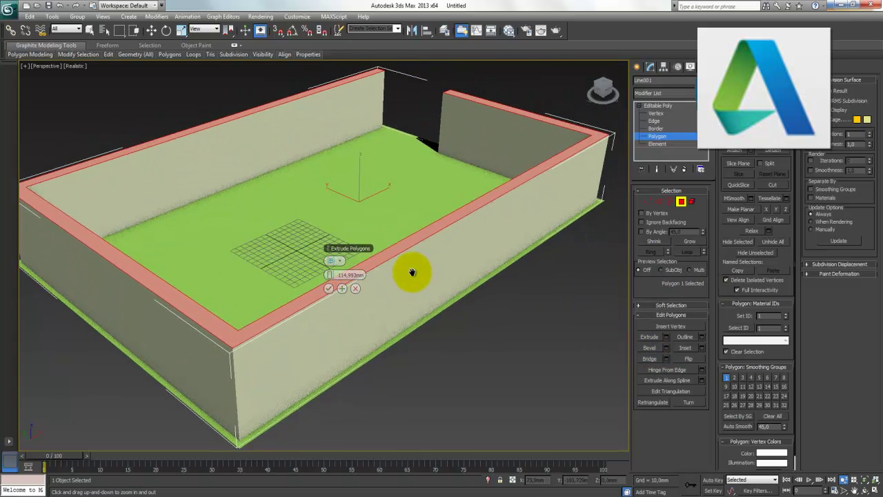
scroll(409, 271, down, 2)
scroll(412, 273, down, 1)
scroll(412, 273, up, 2)
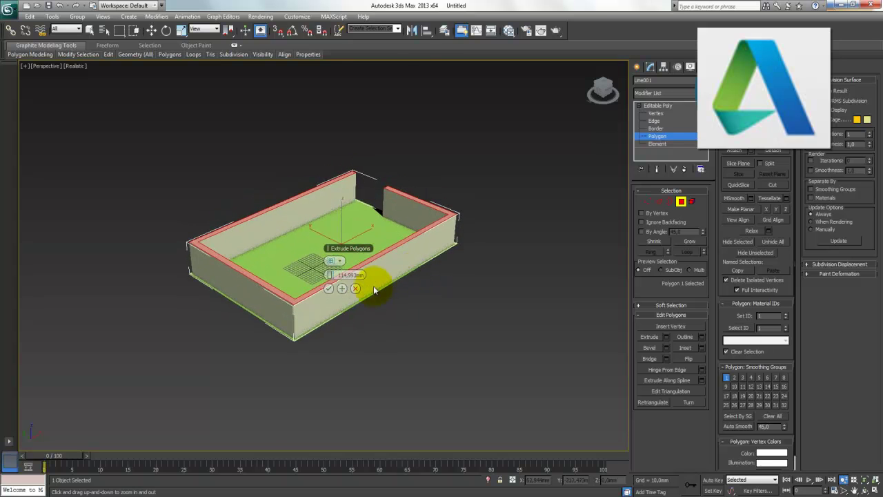
mouse_move(334, 276)
mouse_down()
mouse_move(873, 307)
mouse_move(111, 309)
mouse_up()
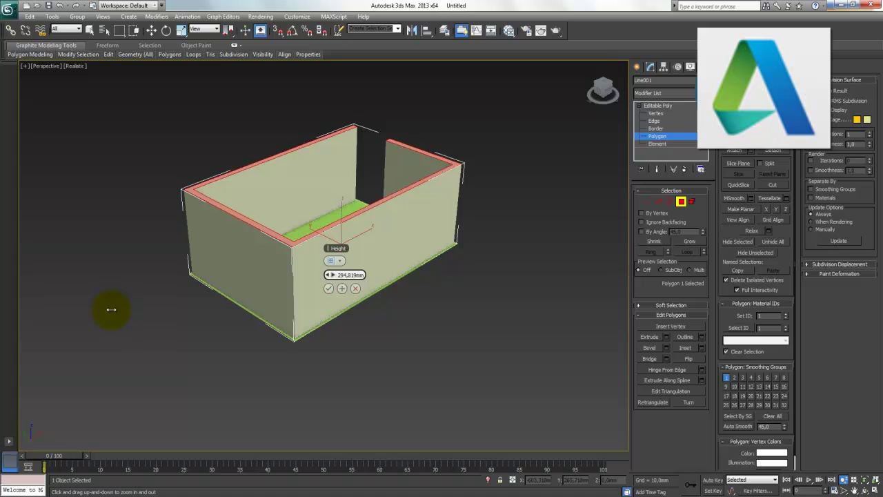
click(329, 288)
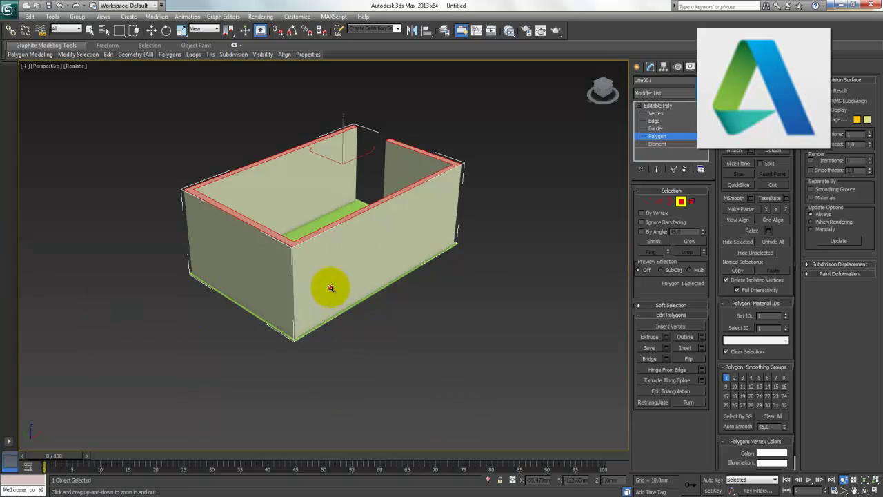
right_click(331, 288)
click(442, 371)
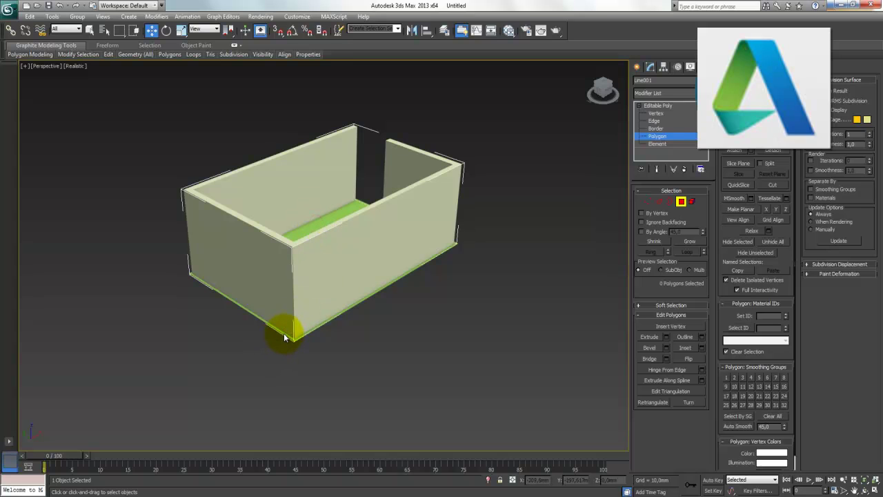
Exit Polygon mode, select Plane001 and Shift-drag it up to the wall tops
click(239, 303)
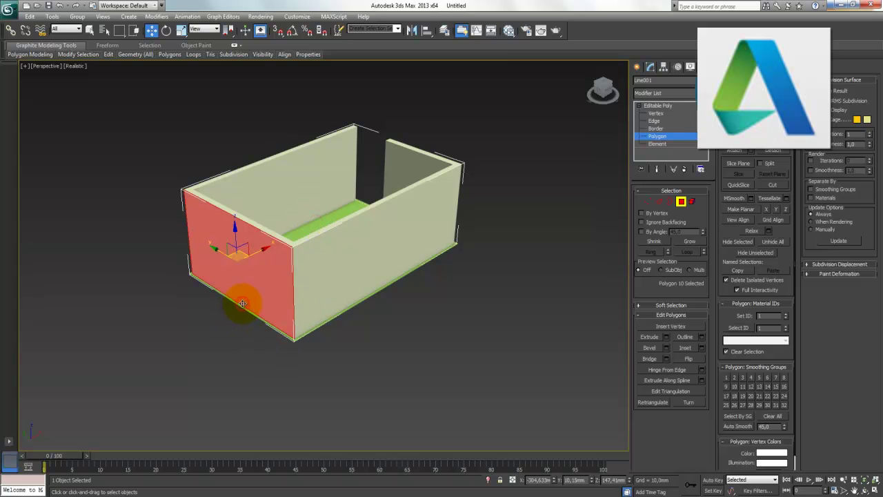
click(573, 241)
click(681, 200)
click(161, 313)
click(231, 302)
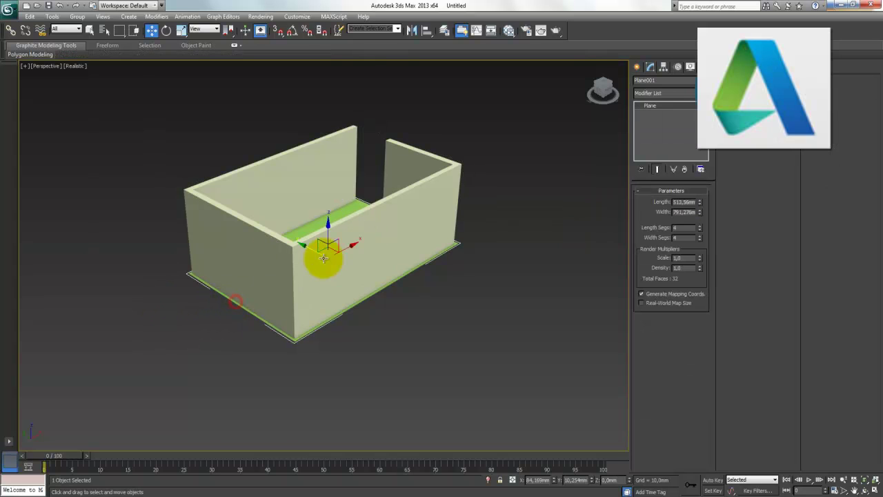
shift+drag(330, 235, 335, 165)
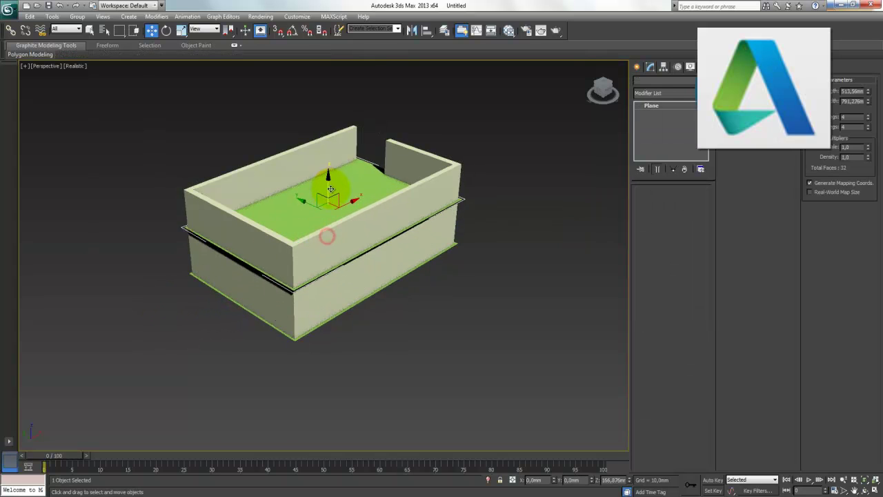
shift+drag(336, 166, 336, 165)
Keep the copy as Plane002, set angle snap to 90°, and flip it 180°
click(442, 292)
click(292, 30)
right_click(291, 31)
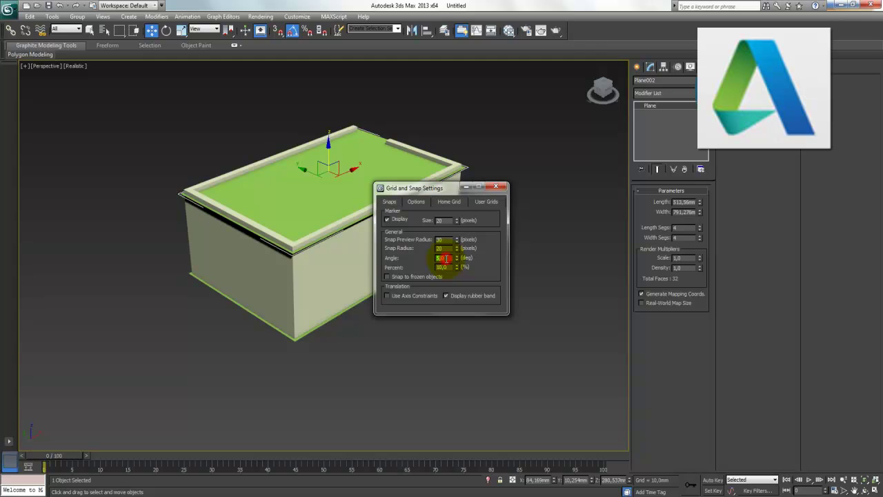
click(495, 186)
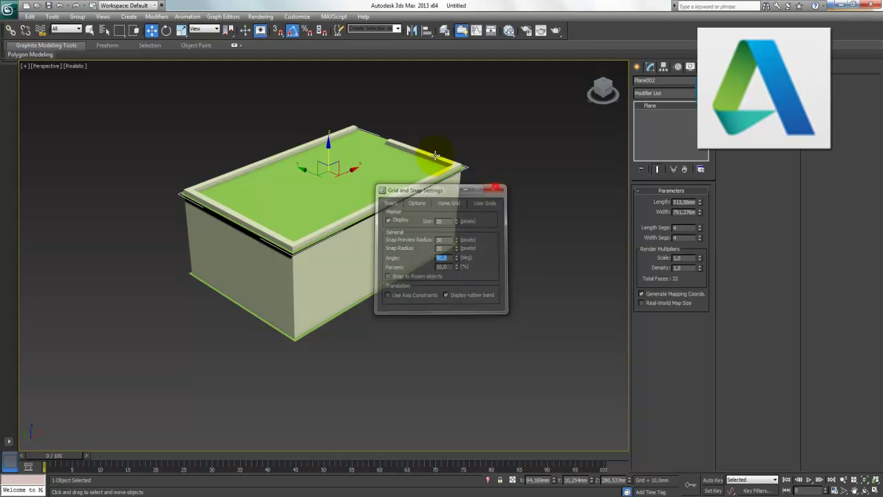
click(166, 30)
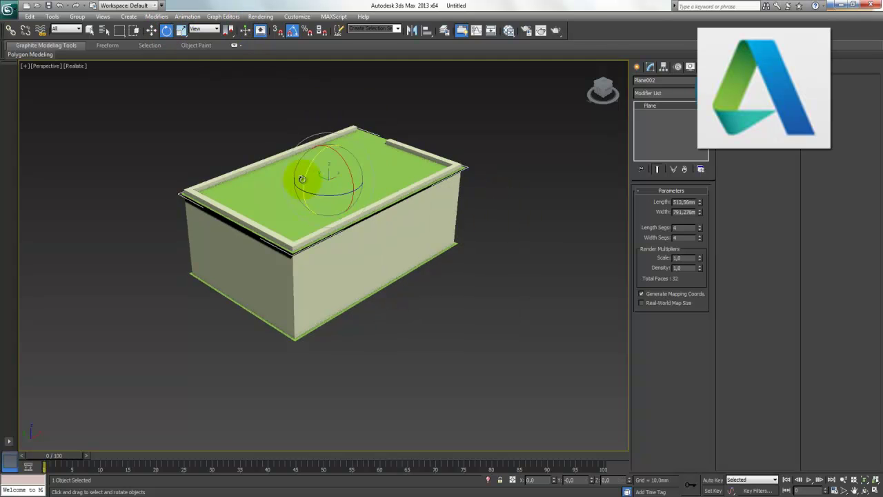
drag(304, 179, 308, 171)
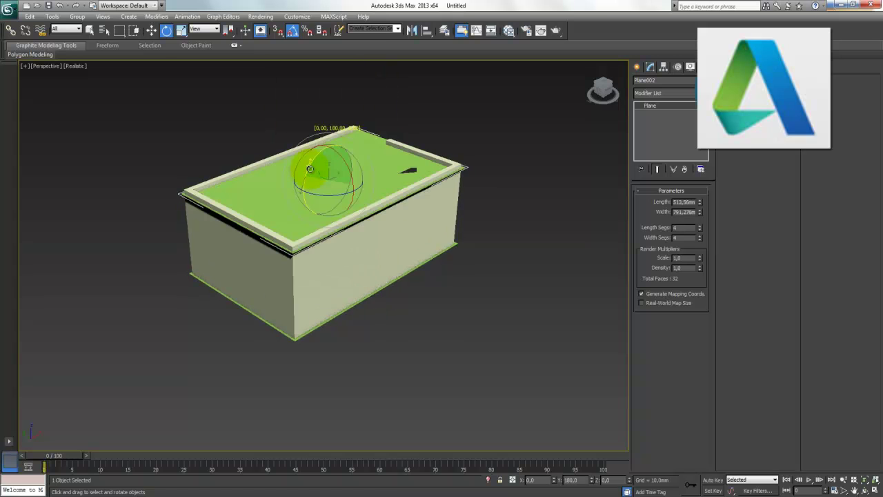
Inspect the room from below, then maximize the Top view with nothing selected
click(865, 490)
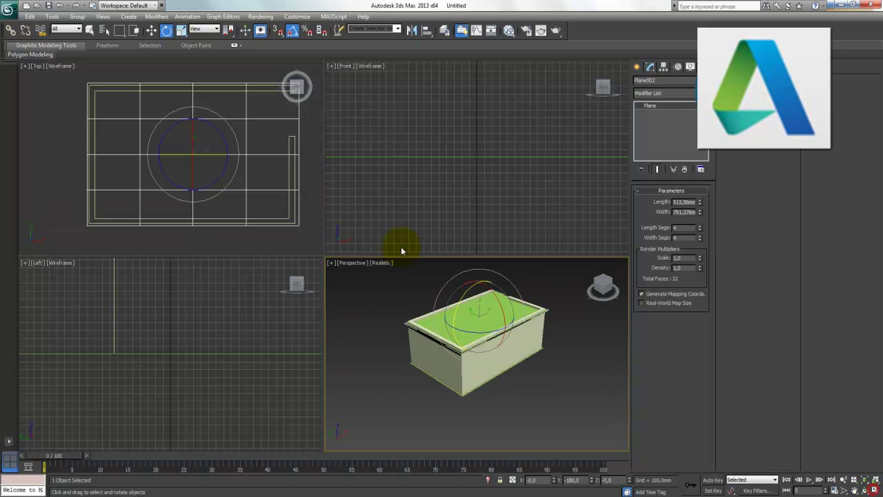
click(874, 490)
click(514, 323)
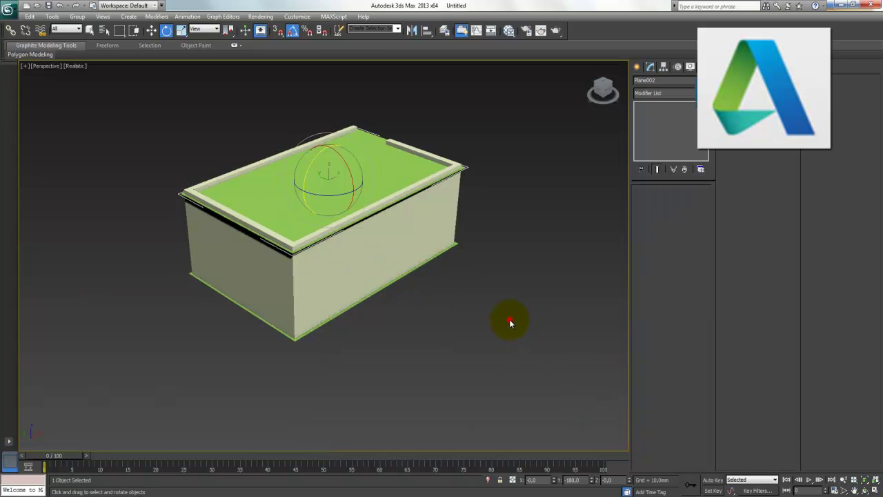
key(w)
click(459, 316)
mouse_move(472, 284)
alt+middle_down()
mouse_move(369, 225)
mouse_move(359, 260)
mouse_move(388, 258)
mouse_move(467, 287)
alt+middle_up()
key(alt+w)
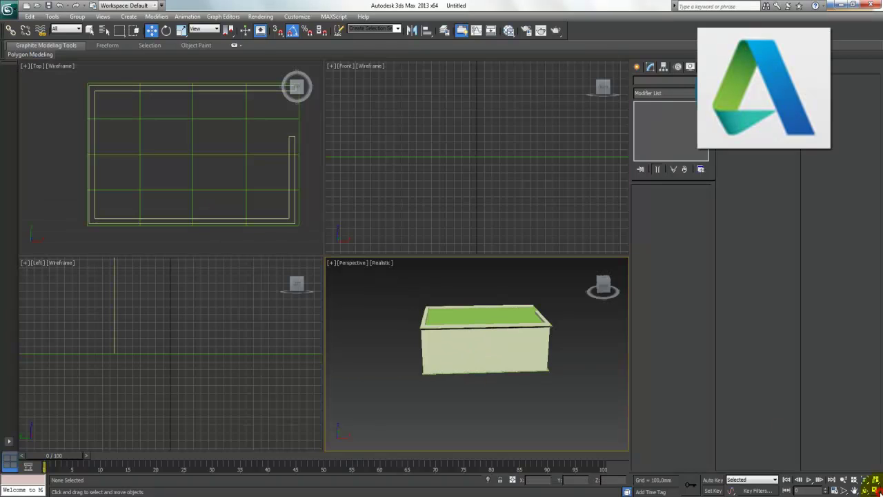
click(191, 173)
click(154, 168)
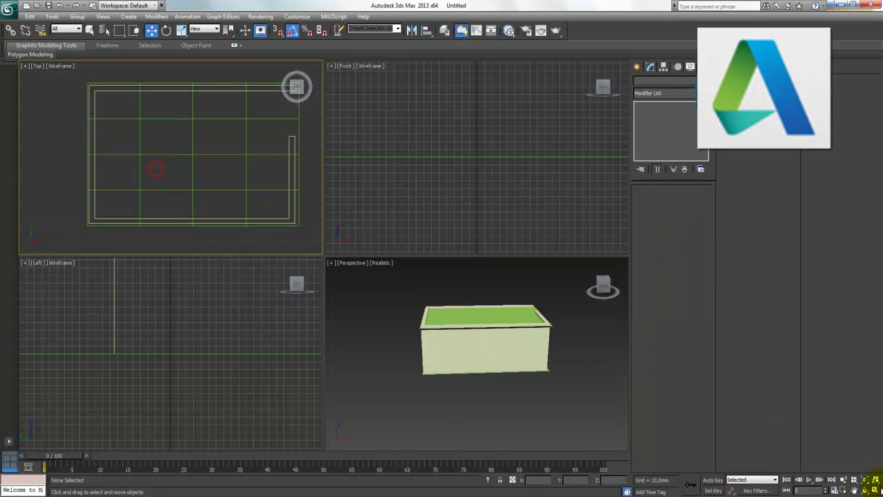
click(875, 491)
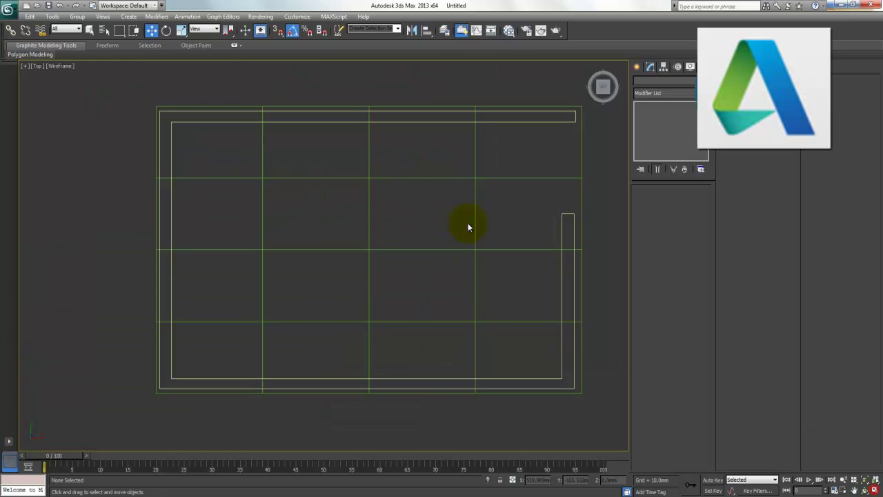
Create an Extended Primitives ChamferBox about 375 by 108 mm in the back-left corner
click(636, 67)
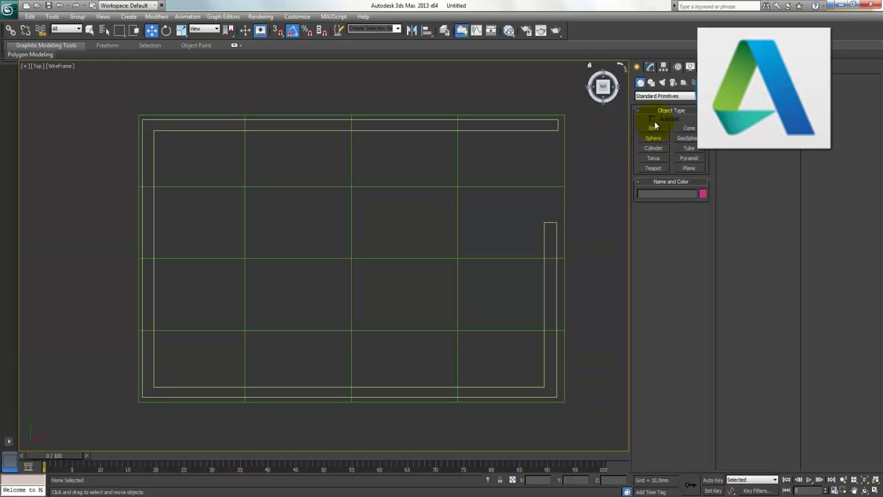
click(646, 96)
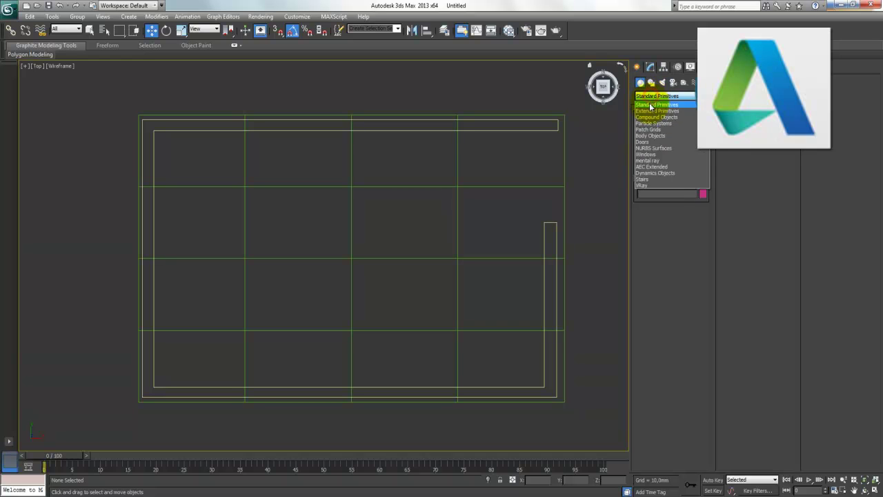
click(648, 109)
click(657, 138)
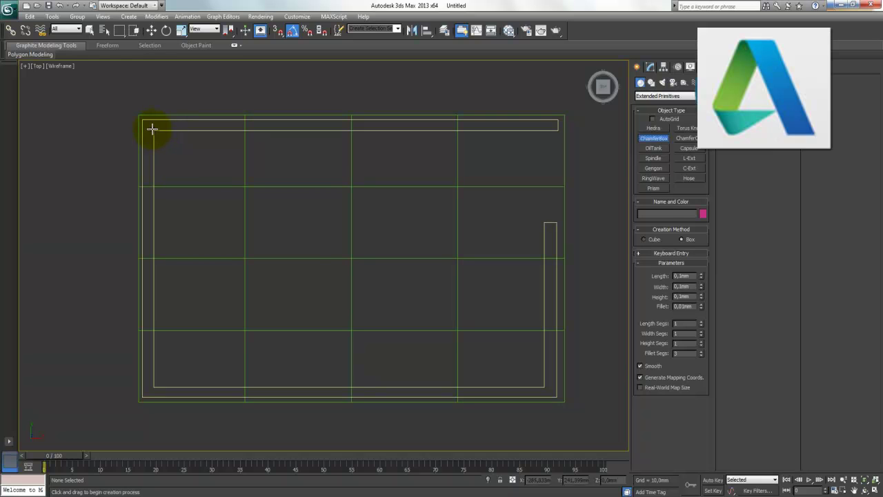
drag(152, 129, 354, 188)
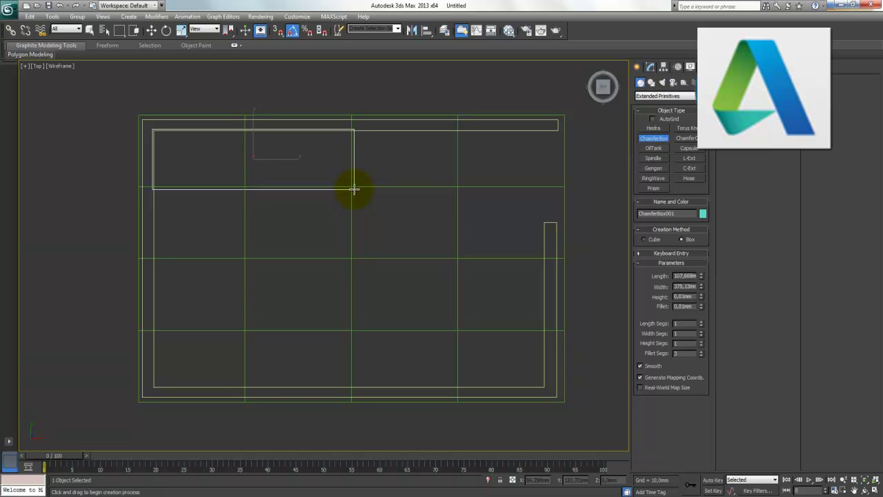
click(354, 182)
click(354, 177)
click(150, 29)
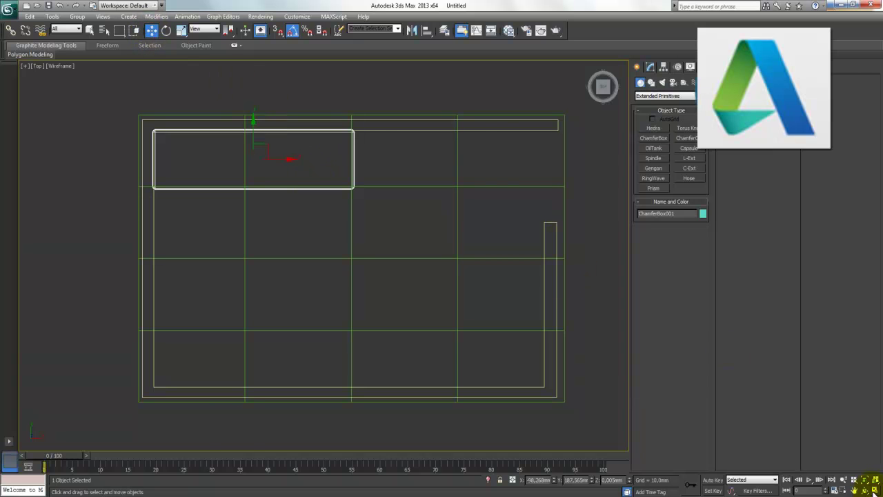
Lift the chamfer box in the Front view and increase its Height in the Modify panel
click(875, 489)
click(448, 164)
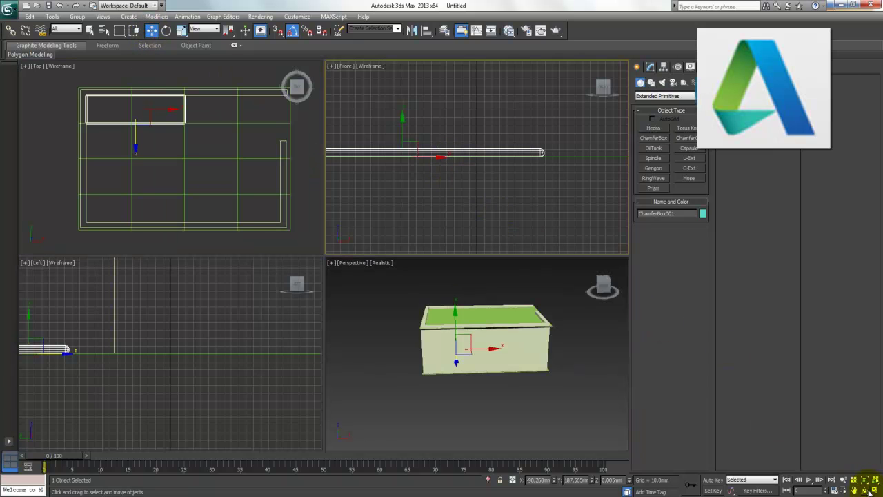
click(875, 489)
scroll(258, 215, up, 2)
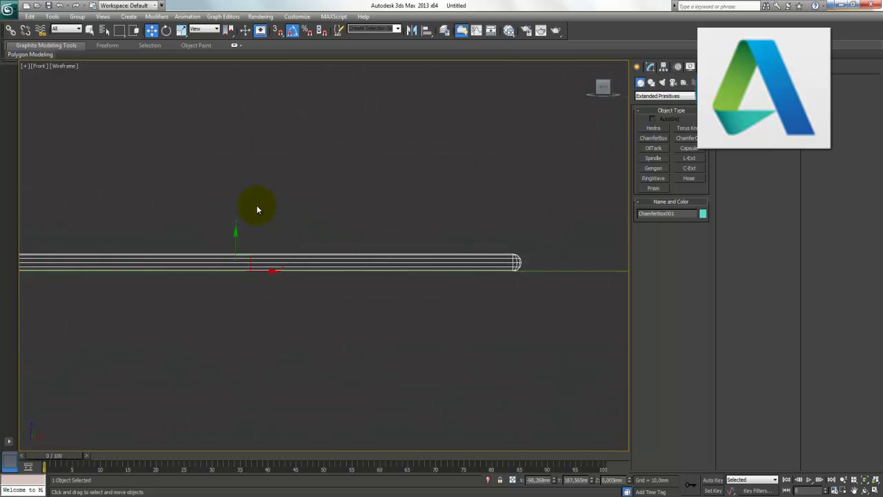
scroll(256, 209, down, 3)
mouse_move(300, 234)
mouse_down()
mouse_move(303, 205)
mouse_move(332, 222)
mouse_up()
scroll(322, 247, up, 3)
scroll(363, 269, up, 3)
middle_drag(361, 203, 324, 288)
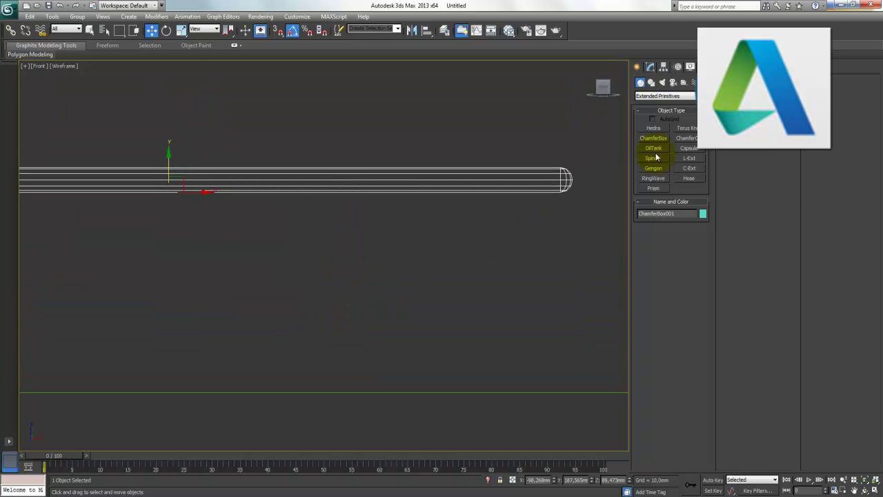
click(650, 67)
mouse_move(702, 225)
mouse_down()
mouse_move(697, 125)
mouse_move(704, 250)
mouse_up()
Reduce the chamfer box Height to 23,608 mm
scroll(310, 197, down, 3)
scroll(392, 251, down, 3)
scroll(367, 249, up, 2)
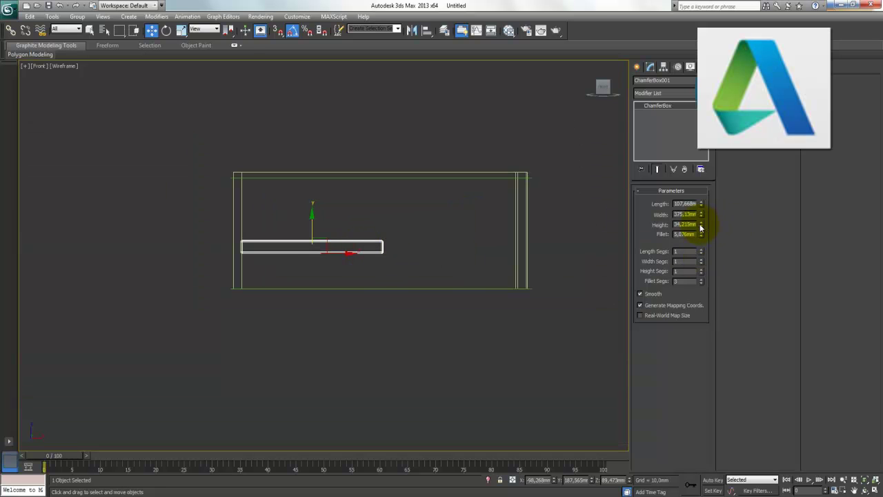
drag(700, 224, 702, 238)
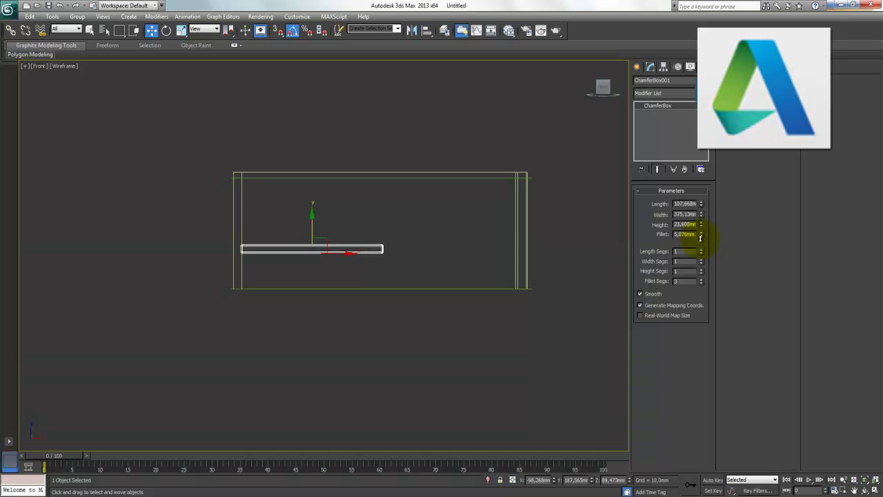
click(507, 290)
scroll(366, 235, up, 3)
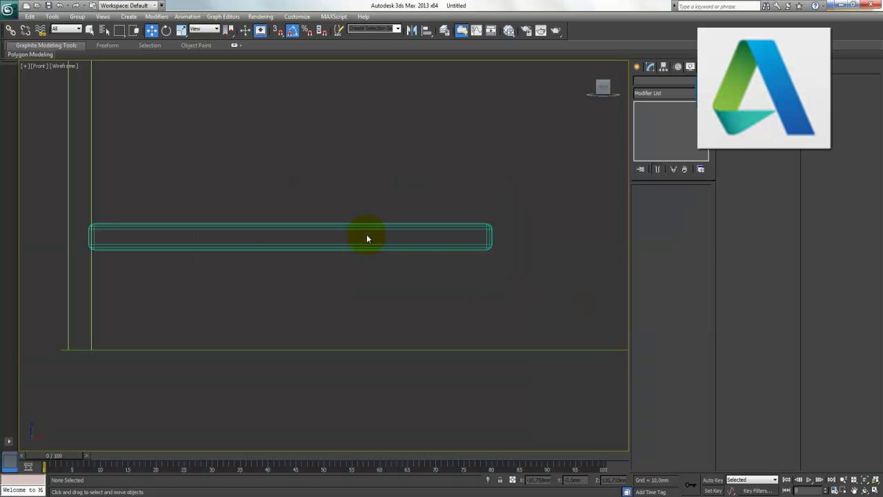
Zoom the Perspective view onto the box, enable Edged Faces, and set Fillet to 1,421 mm
click(875, 490)
click(483, 153)
right_click(609, 349)
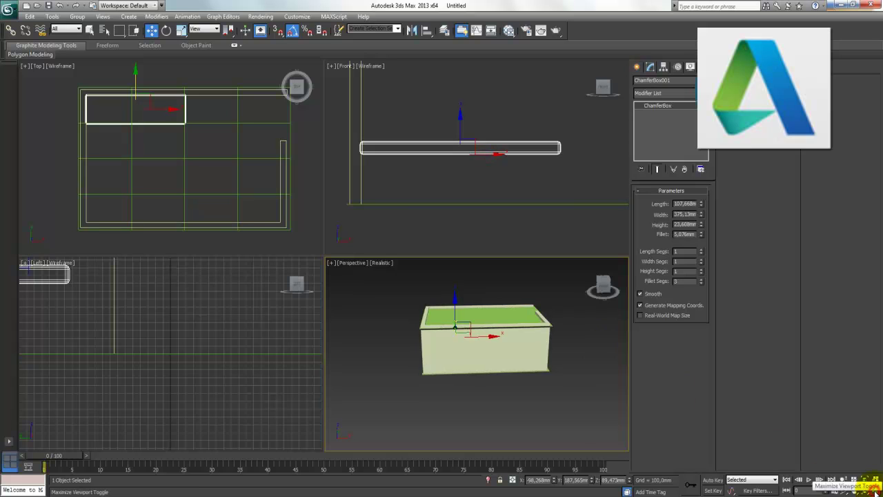
click(874, 480)
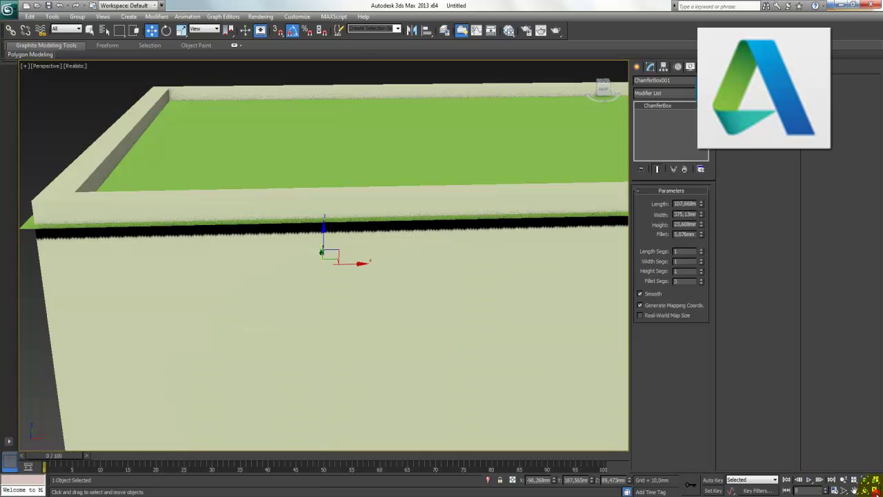
click(875, 490)
click(843, 479)
mouse_move(538, 360)
mouse_down()
mouse_move(473, 347)
mouse_move(354, 272)
mouse_move(292, 276)
mouse_move(256, 267)
mouse_move(263, 279)
mouse_move(332, 290)
mouse_move(324, 306)
mouse_move(318, 299)
mouse_up()
key(F4)
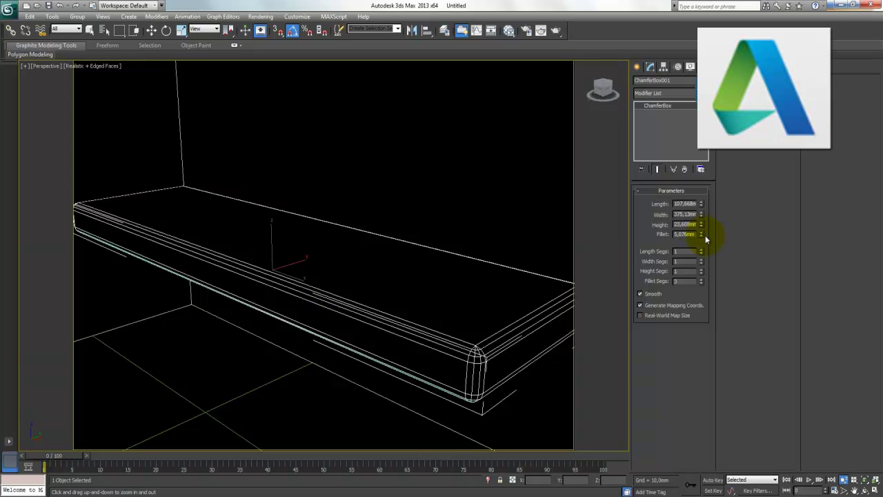
drag(701, 235, 701, 272)
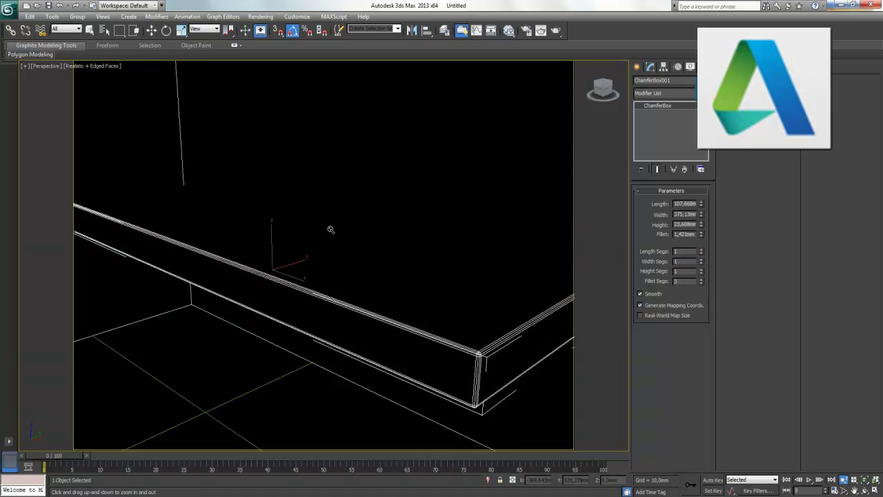
key(w)
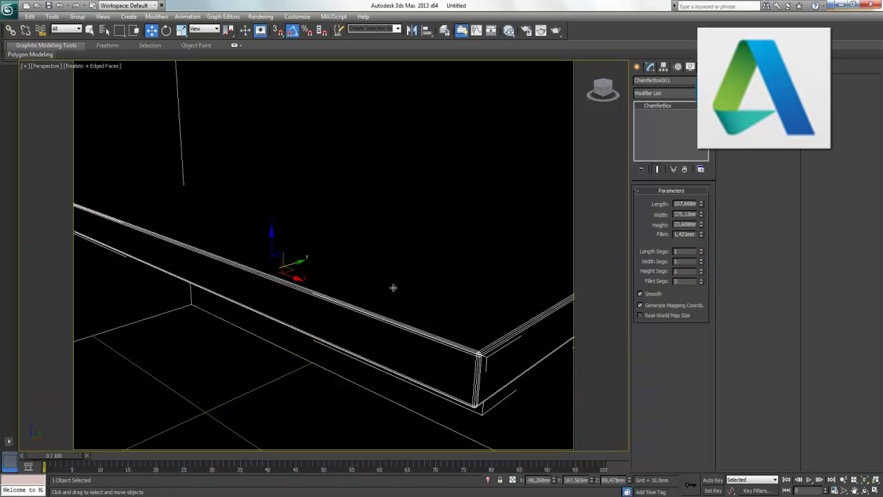
click(103, 66)
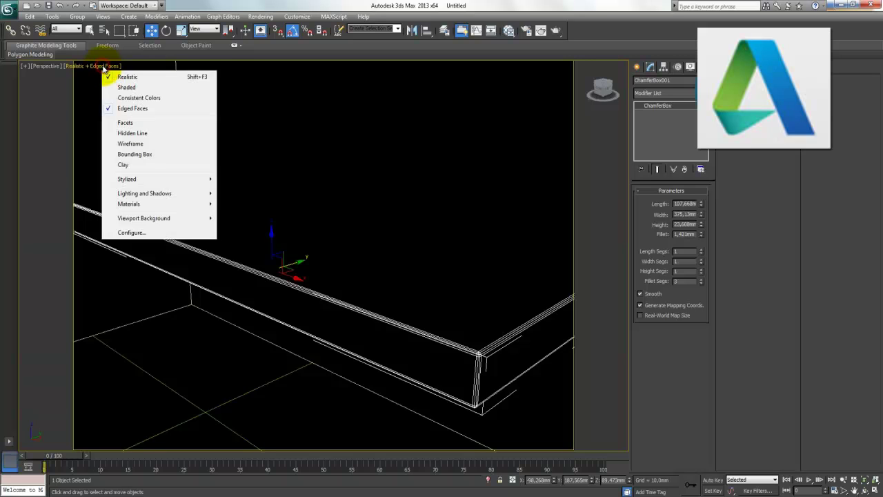
Switch the Perspective view to Clay shading and orbit around the chamfer box
click(141, 166)
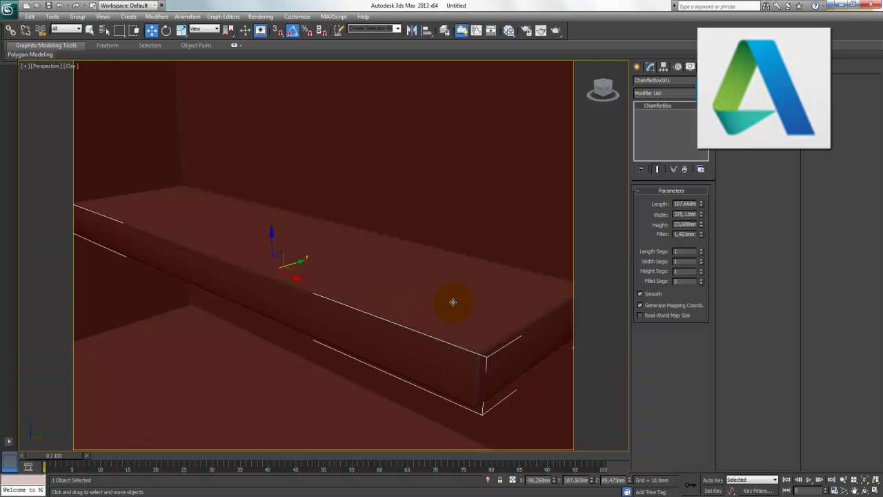
alt+middle_drag(503, 324, 483, 318)
alt+middle_drag(248, 247, 254, 248)
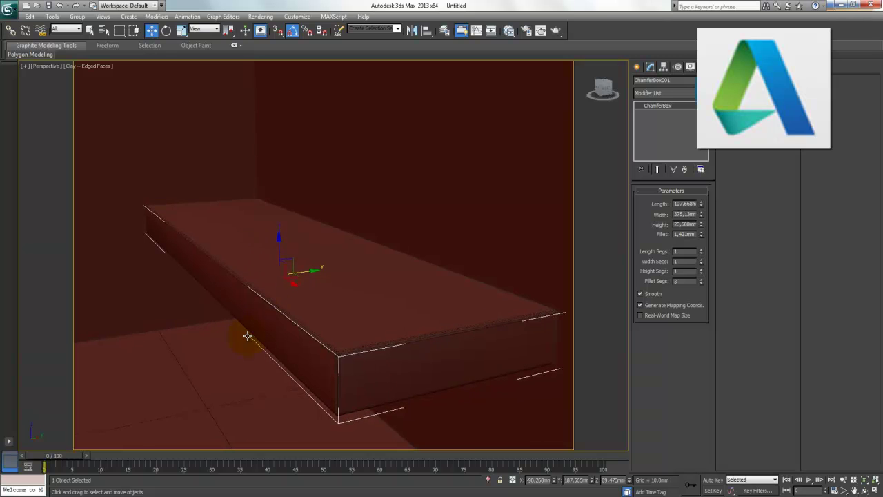
Save the scene under the new name interior-white.max in the Desktop folder
key(ctrl+s)
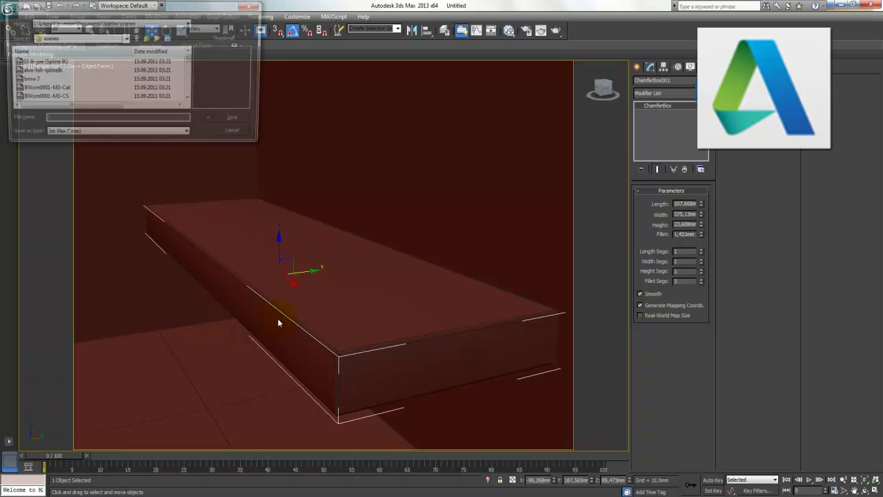
mouse_move(131, 144)
mouse_down()
mouse_move(160, 378)
mouse_move(160, 359)
mouse_up()
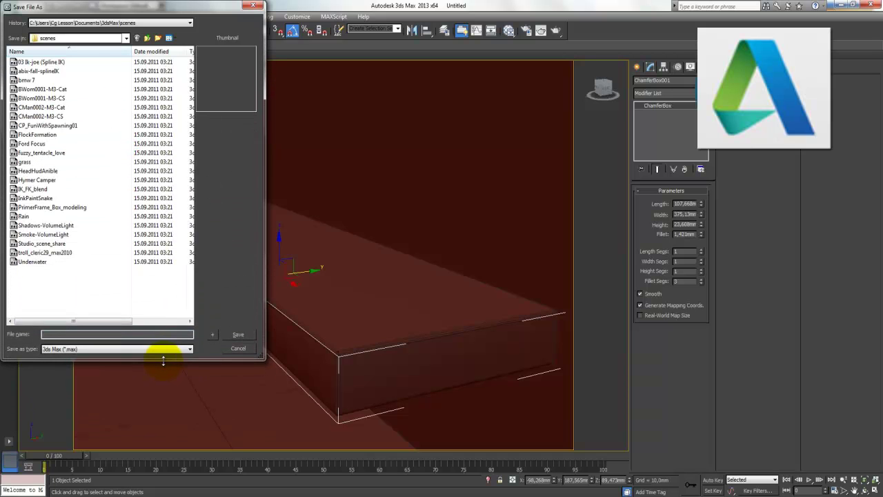
drag(264, 303, 444, 305)
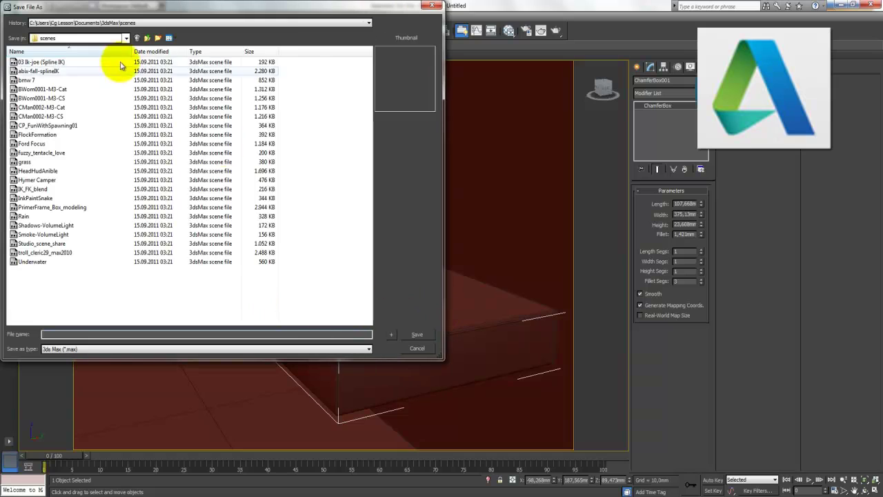
click(76, 38)
click(72, 48)
click(105, 334)
text(interior-white)
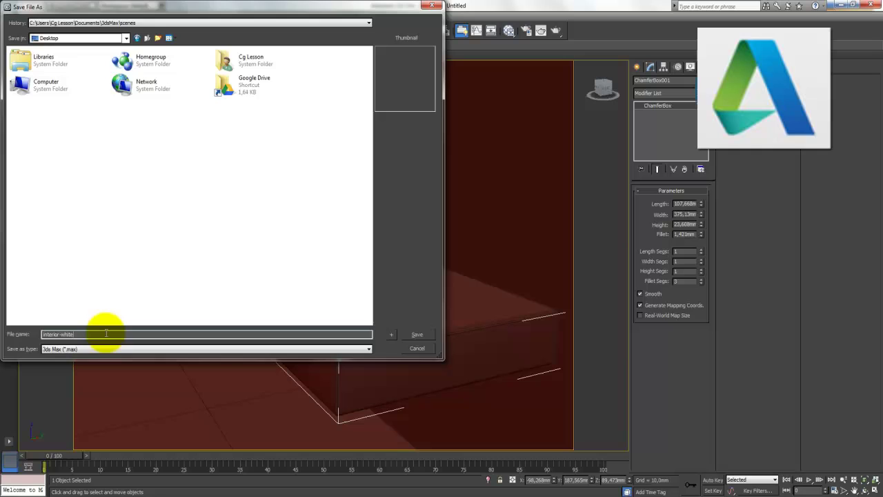
key(Return)
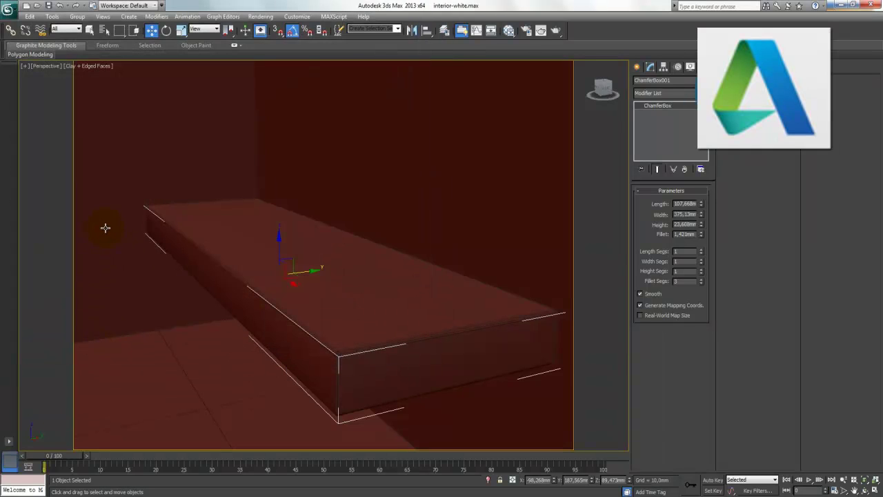
Switch to four viewports and maximize the Front view, zoomed in on the tabletop
alt+middle_drag(275, 295, 290, 295)
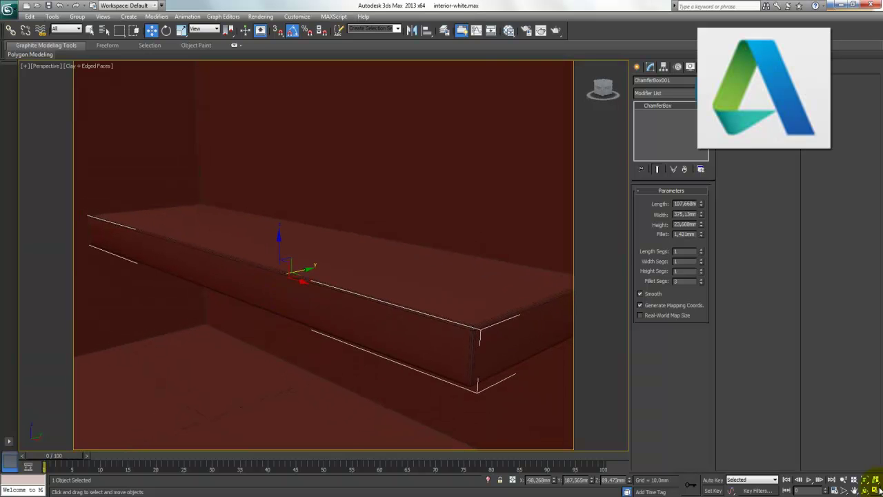
click(875, 489)
click(518, 172)
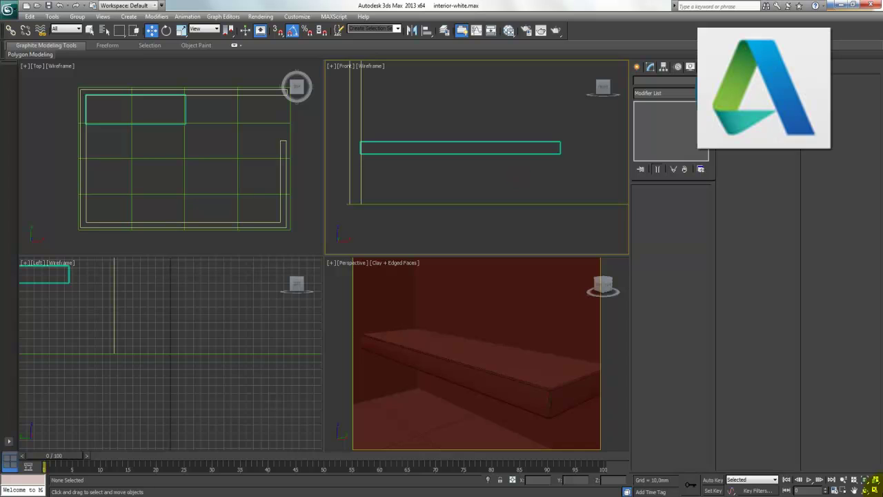
key(alt+w)
mouse_move(349, 198)
middle_down()
mouse_move(374, 211)
mouse_move(423, 280)
middle_up()
scroll(424, 281, up, 2)
Choose the Line shape tool and frame the space above the tabletop
click(637, 66)
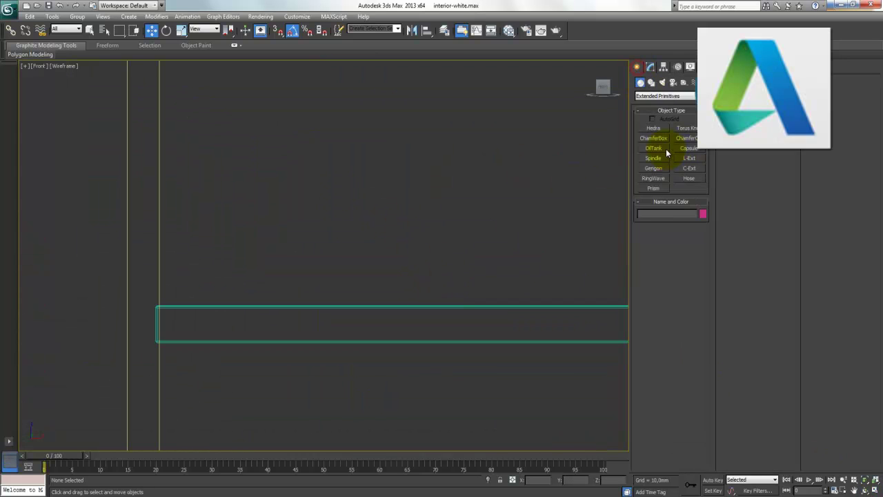
click(652, 97)
click(652, 82)
click(653, 136)
middle_drag(341, 321, 368, 307)
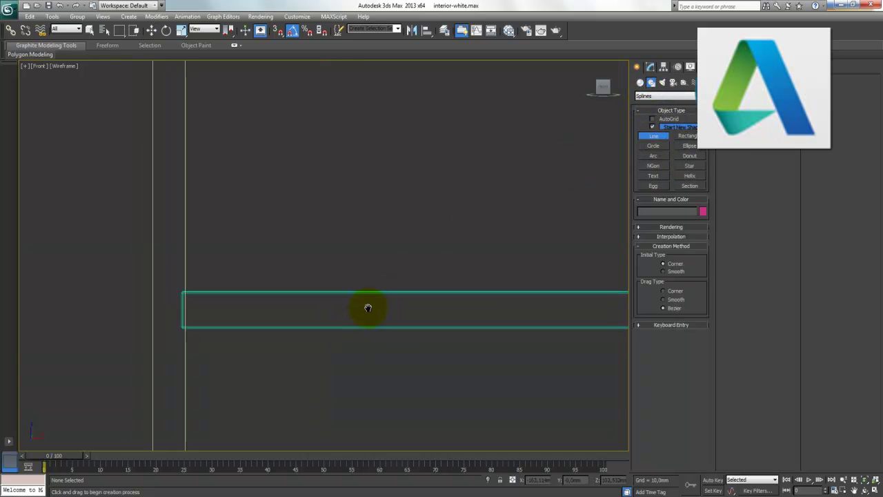
scroll(368, 307, up, 3)
Draw a curved faucet spline rising from the tabletop with a smooth bend near the base
click(336, 324)
click(336, 323)
click(338, 316)
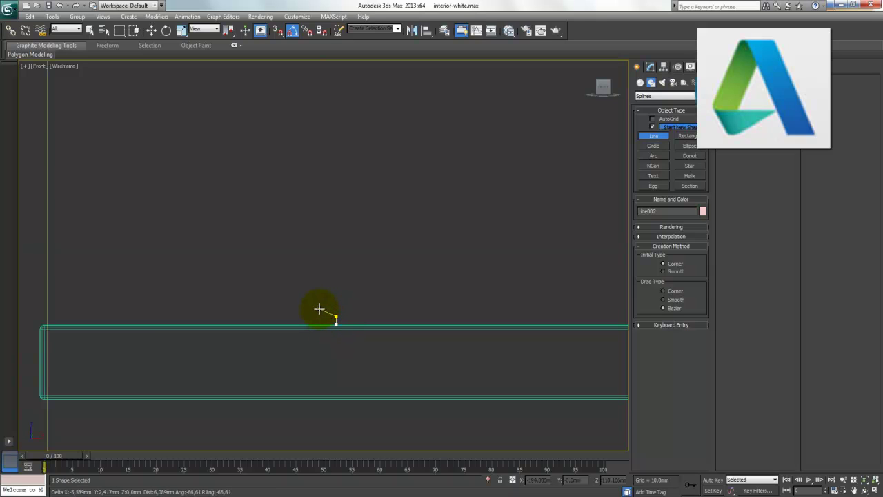
click(330, 310)
click(259, 266)
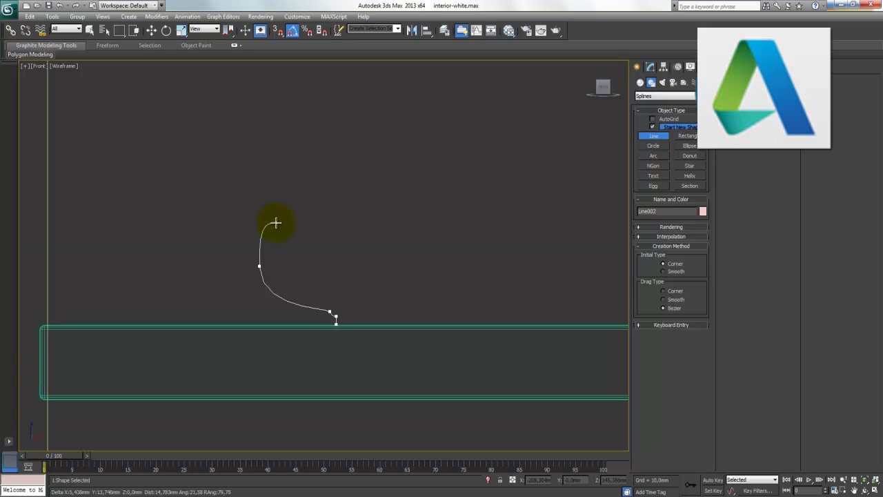
shift+click(276, 222)
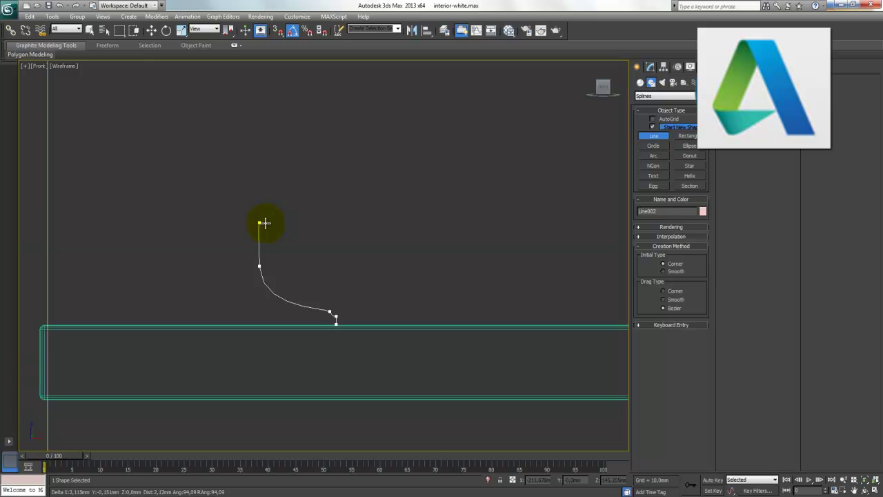
key(bracketleft)
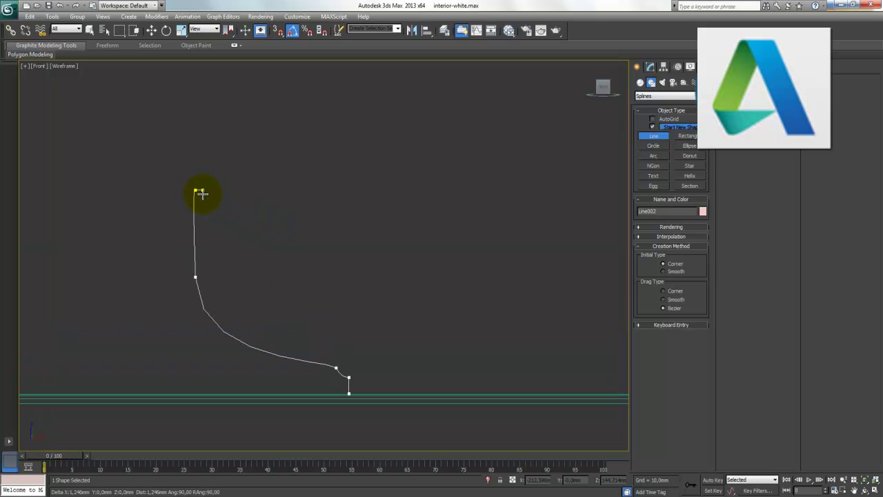
click(201, 192)
click(201, 276)
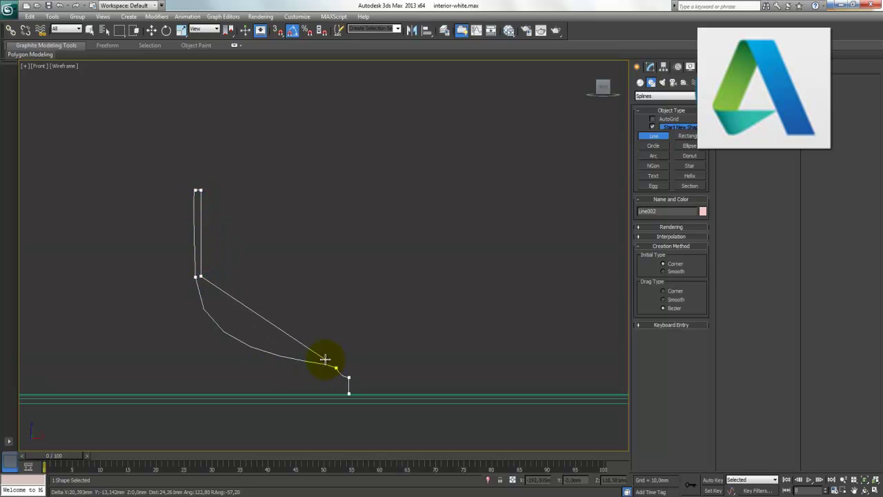
mouse_move(325, 359)
mouse_down()
mouse_move(430, 377)
mouse_move(416, 372)
mouse_move(423, 374)
mouse_up()
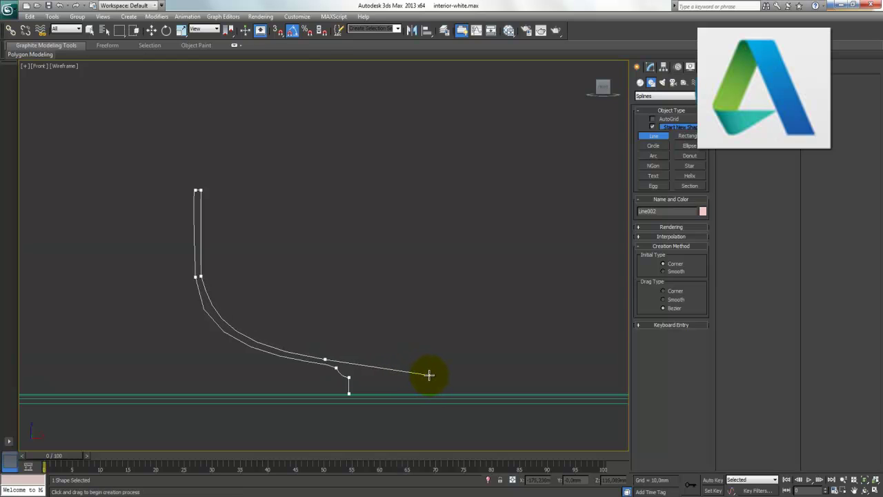
drag(423, 375, 390, 368)
right_click(369, 368)
Undo the curved faucet spline to discard it
scroll(368, 359, up, 4)
scroll(371, 364, down, 2)
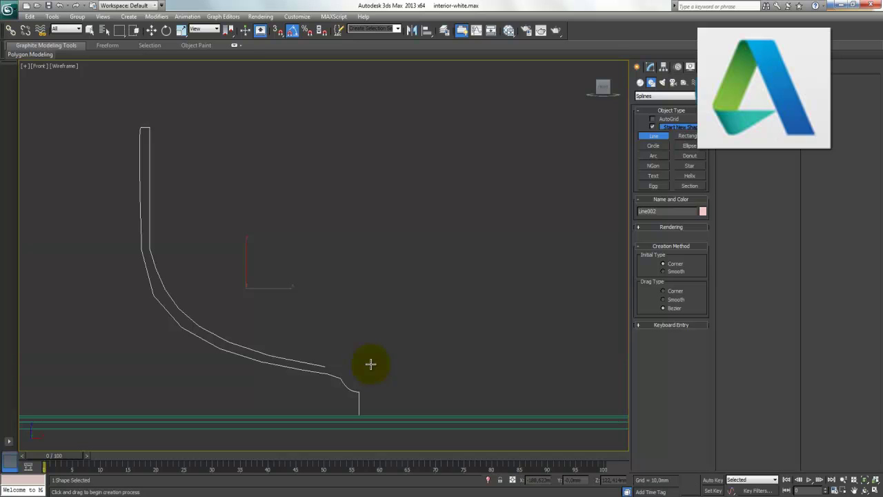
key(ctrl+z)
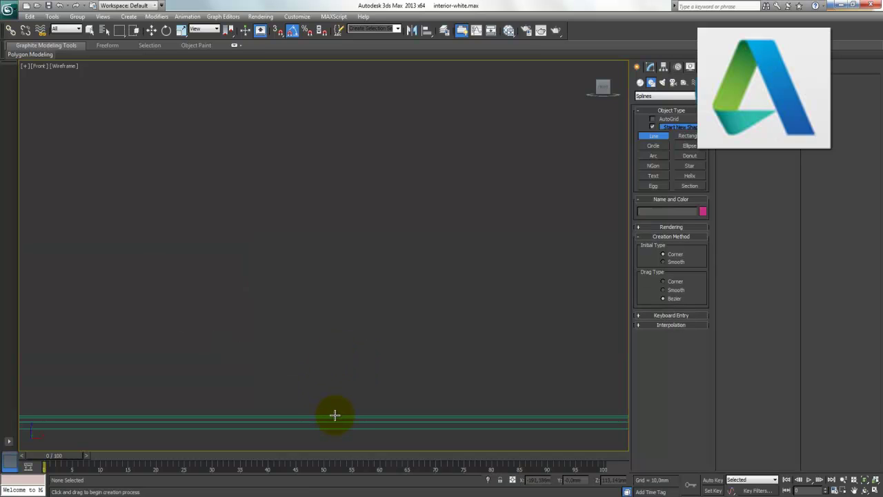
Draw a four-point angled faucet outline sloping up-left from the tabletop and show its Modify parameters
click(334, 416)
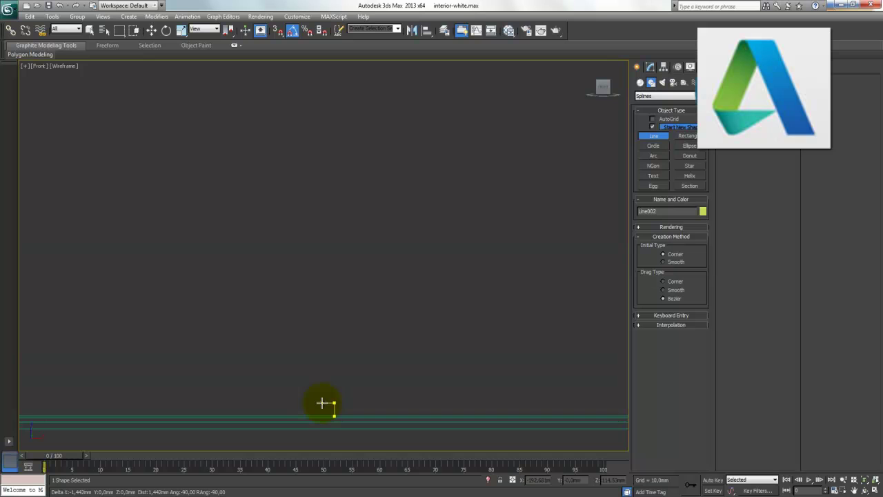
click(321, 403)
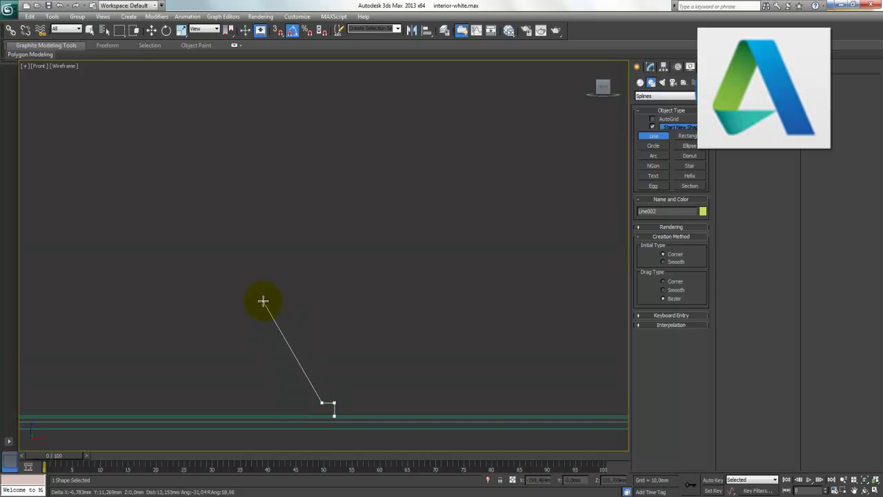
click(218, 296)
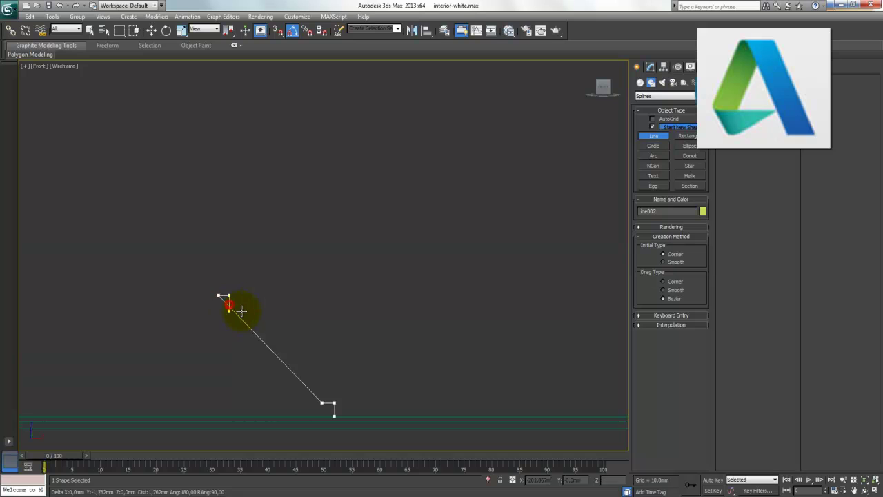
click(321, 394)
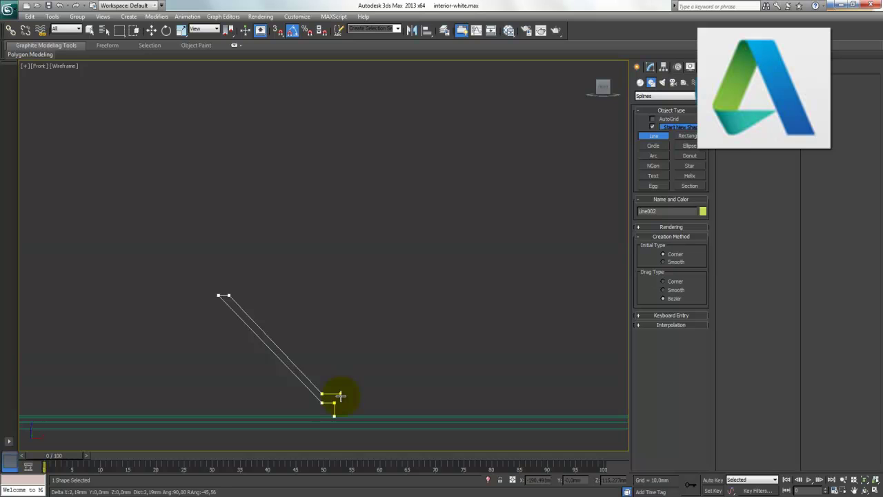
right_click(347, 399)
right_click(386, 408)
scroll(356, 376, up, 3)
middle_drag(315, 384, 375, 230)
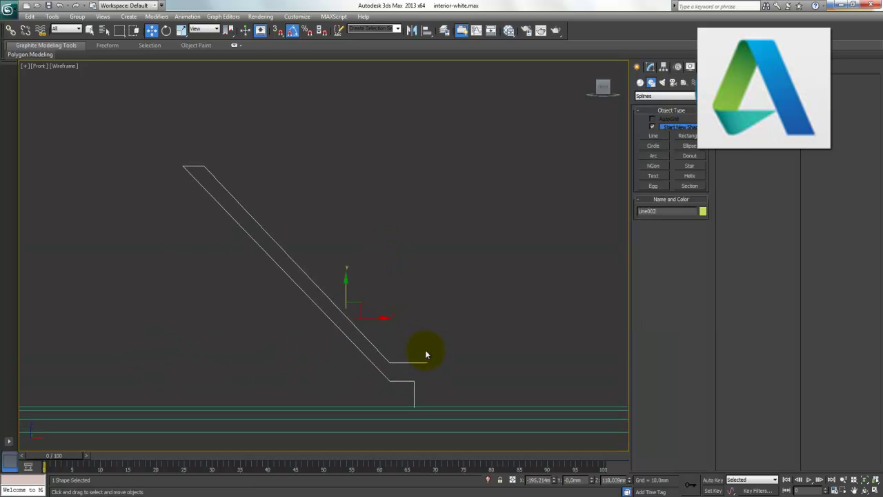
click(650, 67)
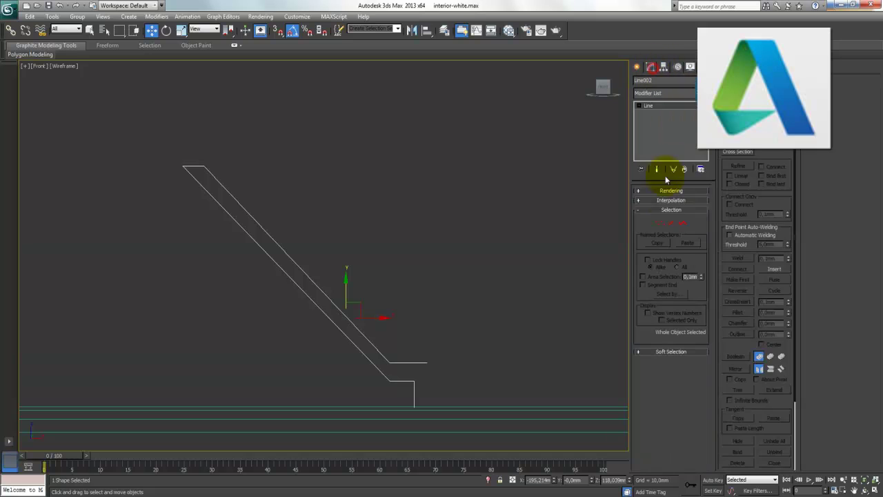
In Vertex mode, fillet the lower outer, lower inner and two top corner vertices
click(660, 224)
drag(393, 389, 374, 378)
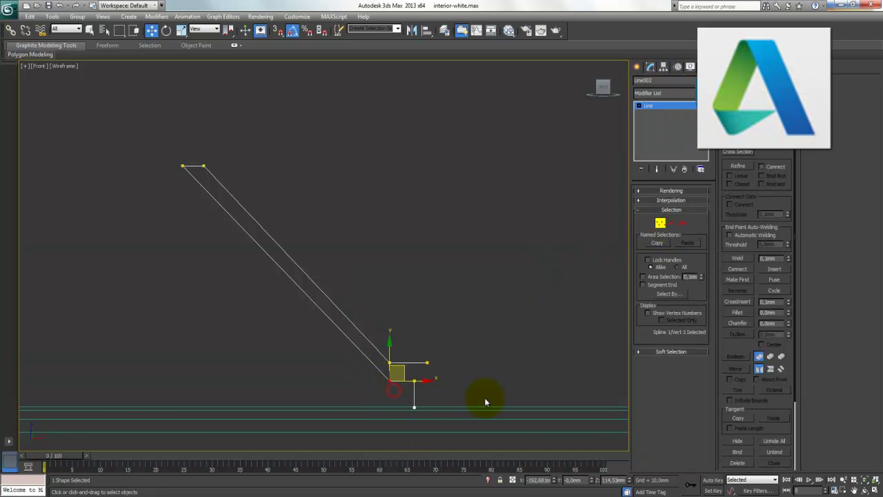
drag(786, 316, 788, 310)
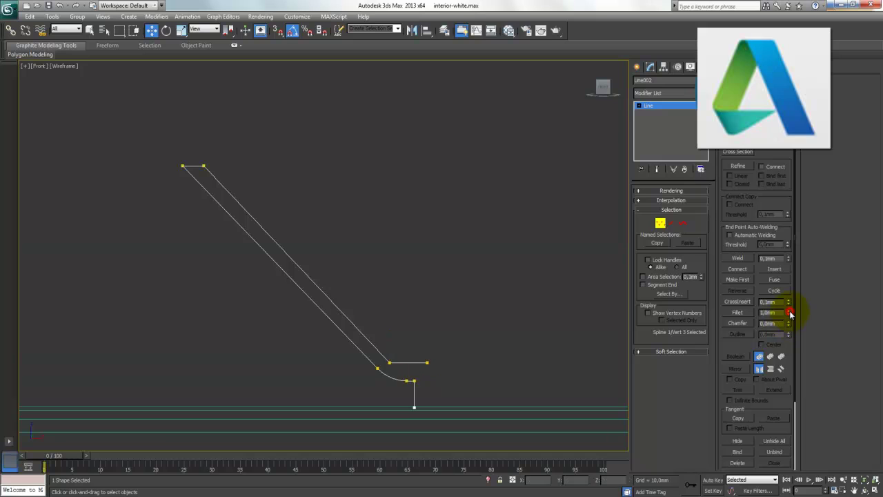
click(388, 363)
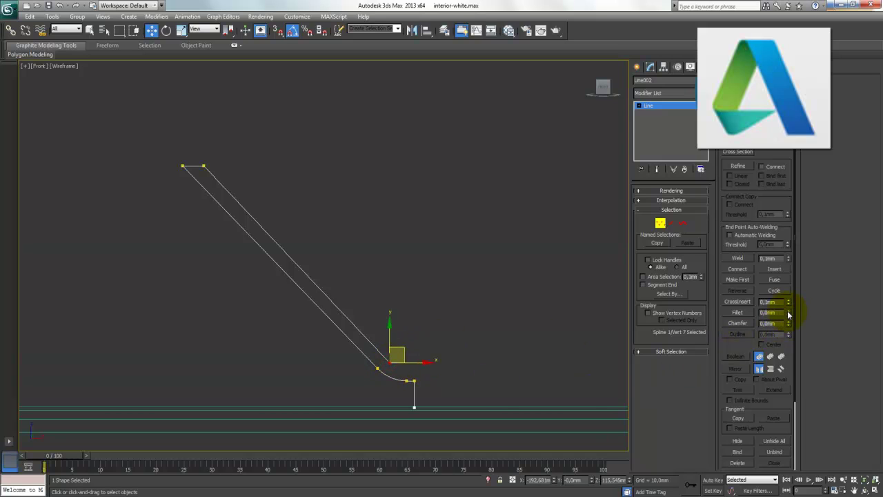
drag(788, 314, 788, 309)
drag(216, 152, 118, 184)
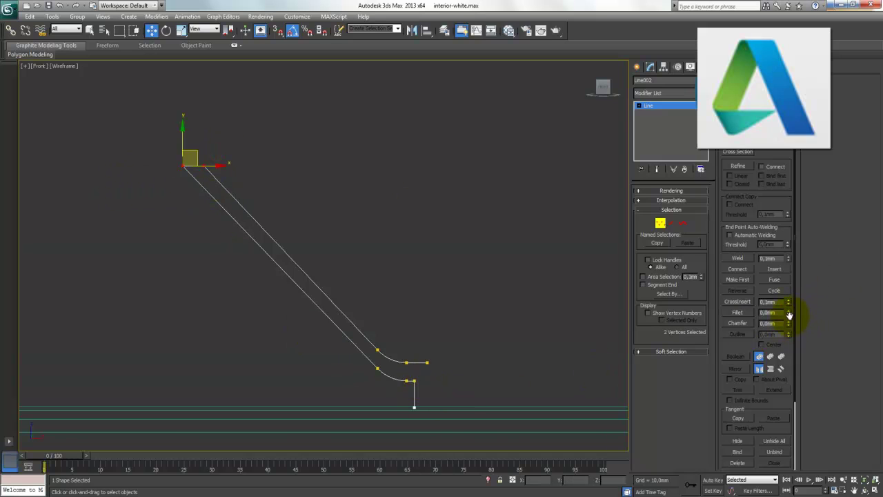
drag(789, 314, 788, 309)
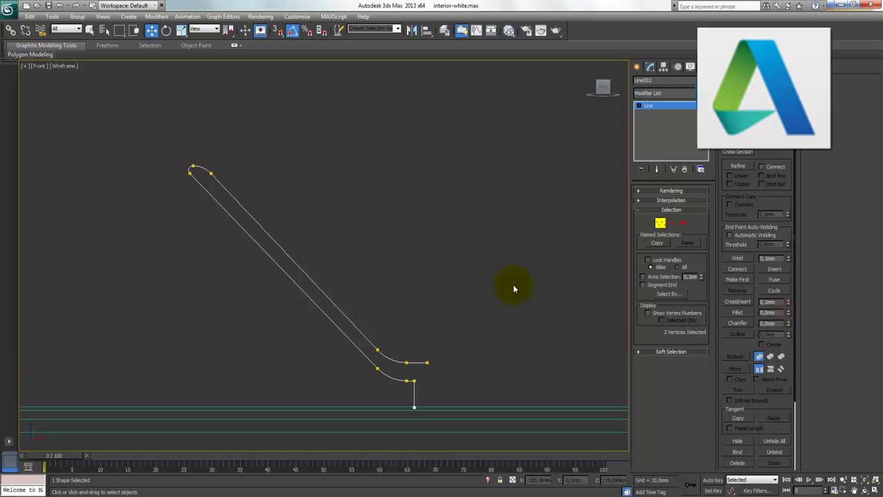
Zoom in on the rounded top and select the arc's top vertices
scroll(172, 161, up, 5)
middle_drag(264, 256, 197, 256)
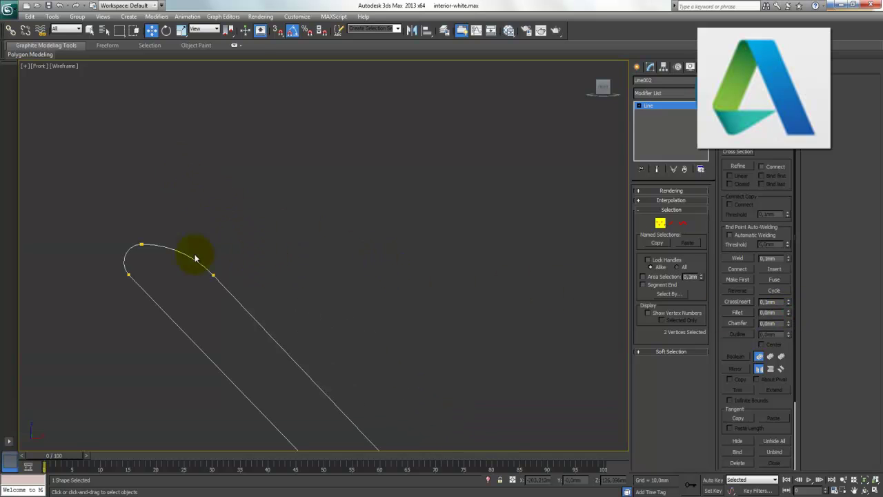
drag(142, 244, 200, 243)
click(130, 275)
drag(89, 200, 202, 294)
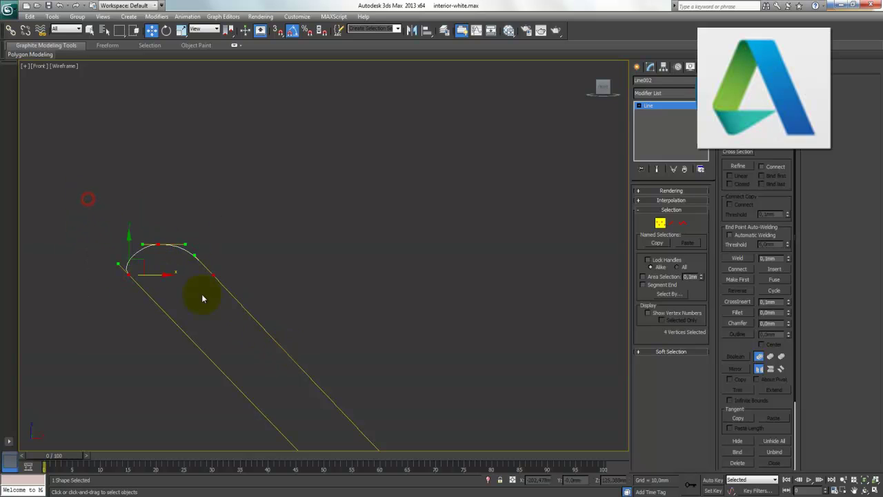
right_click(155, 241)
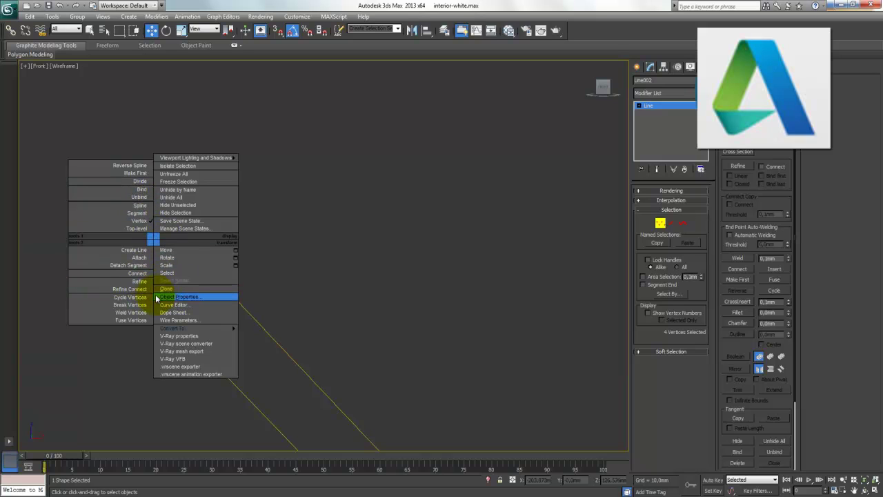
click(330, 283)
click(161, 246)
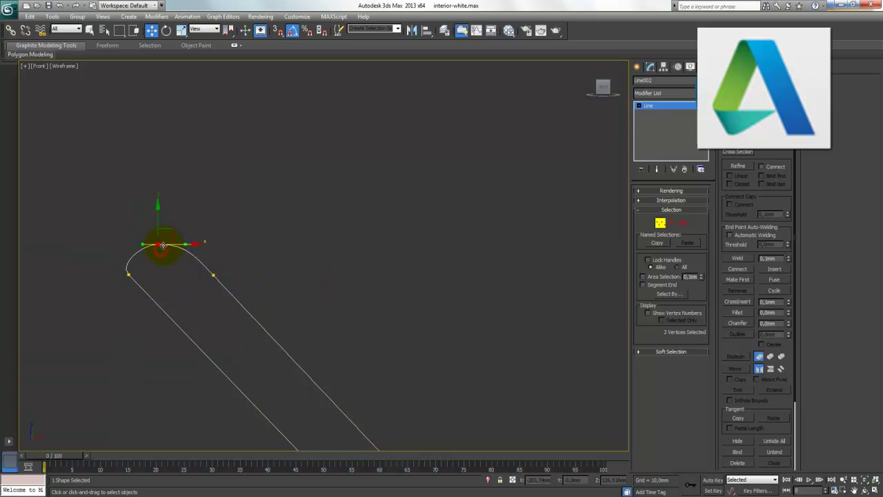
Convert the top and left profile corner vertices to Bezier Corner
right_click(158, 247)
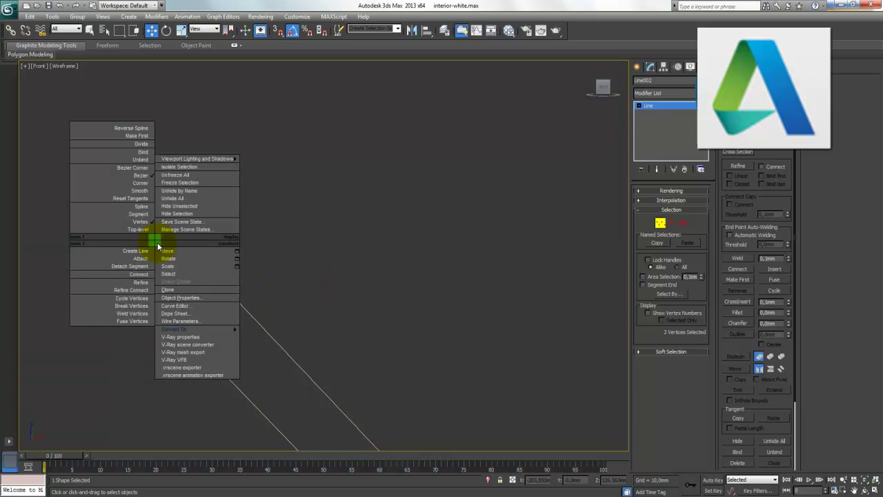
click(138, 166)
click(128, 275)
right_click(128, 276)
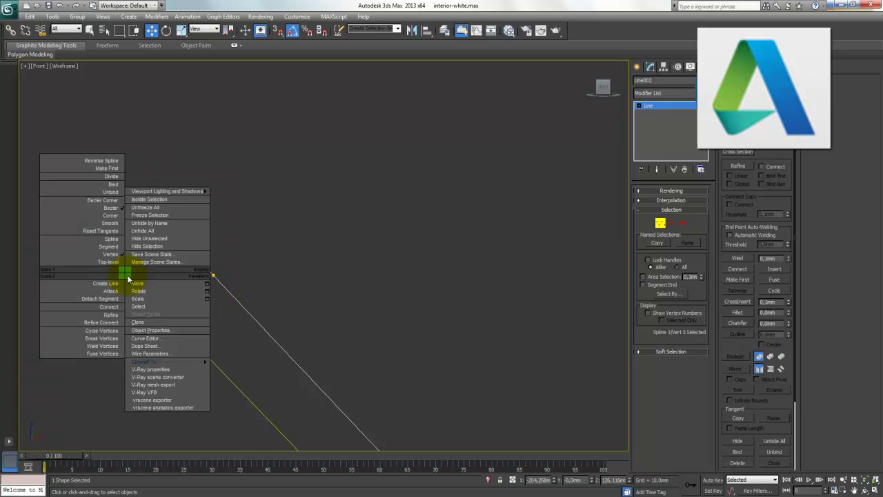
click(108, 201)
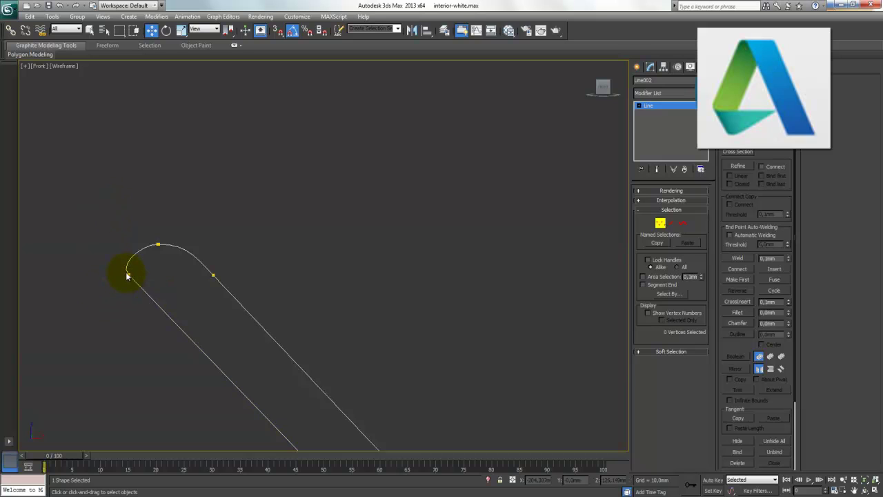
Pull the Bezier tangent handle to round the upper bend, undoing a stray vertex move
drag(119, 262, 127, 263)
middle_drag(285, 400, 239, 268)
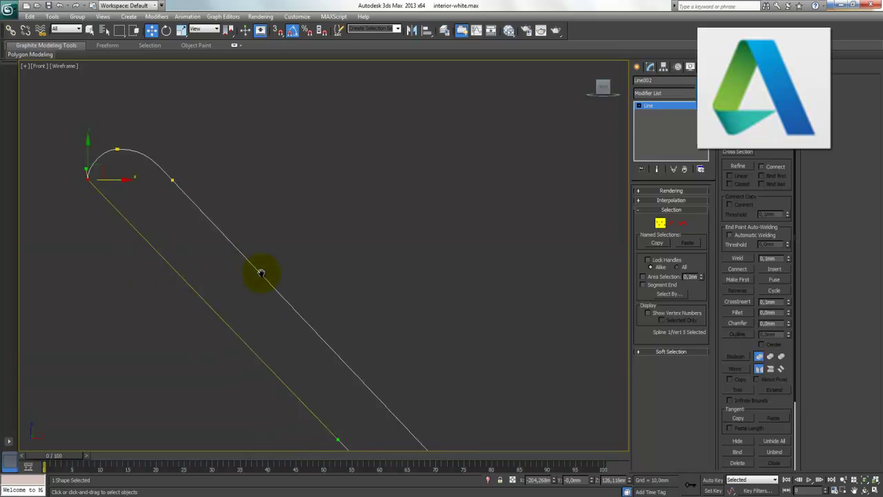
drag(332, 403, 287, 403)
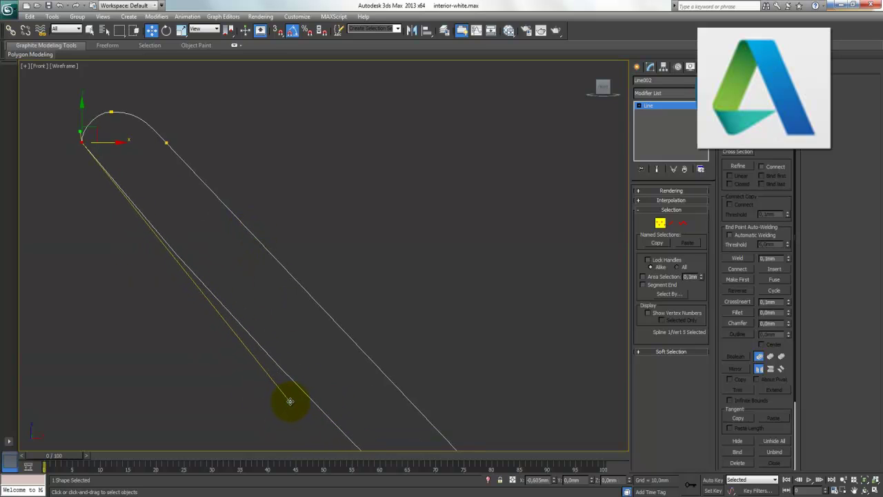
key(ctrl+z)
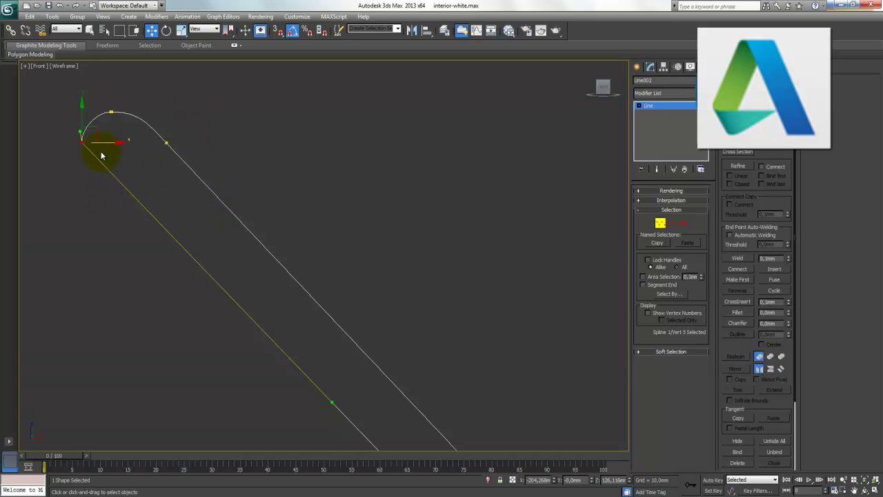
middle_drag(80, 181, 255, 291)
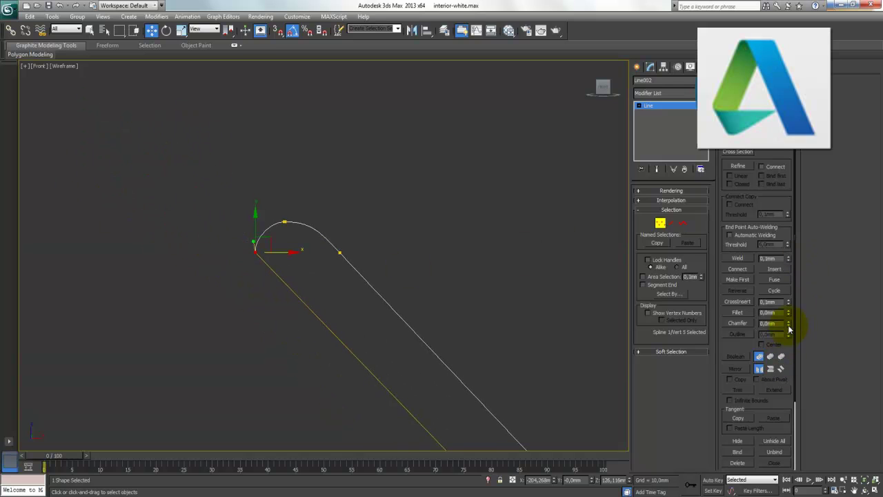
Fillet the sharp lower corner and move the arc's top vertex left to reshape the tip
drag(790, 315, 788, 309)
click(273, 237)
click(309, 222)
drag(310, 221, 250, 222)
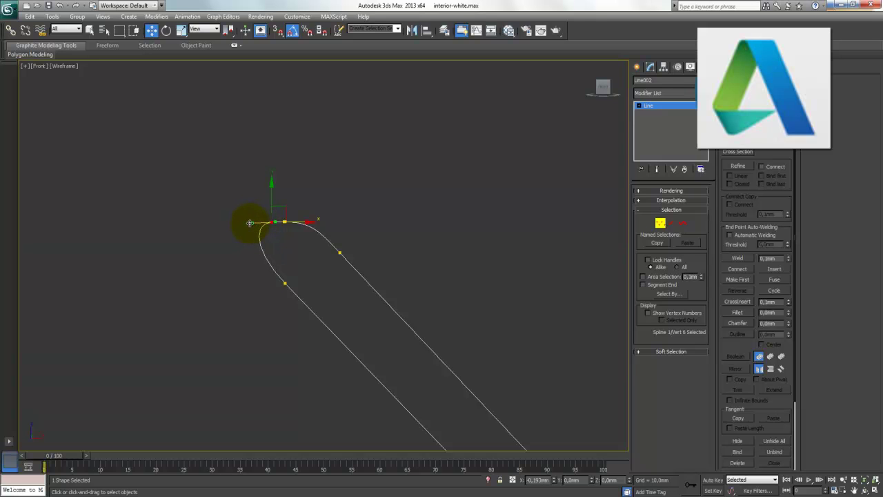
Frame the whole profile above the floor line and exit Vertex mode
click(475, 254)
scroll(474, 257, down, 5)
middle_drag(523, 338, 345, 281)
scroll(223, 227, up, 3)
middle_drag(222, 227, 366, 306)
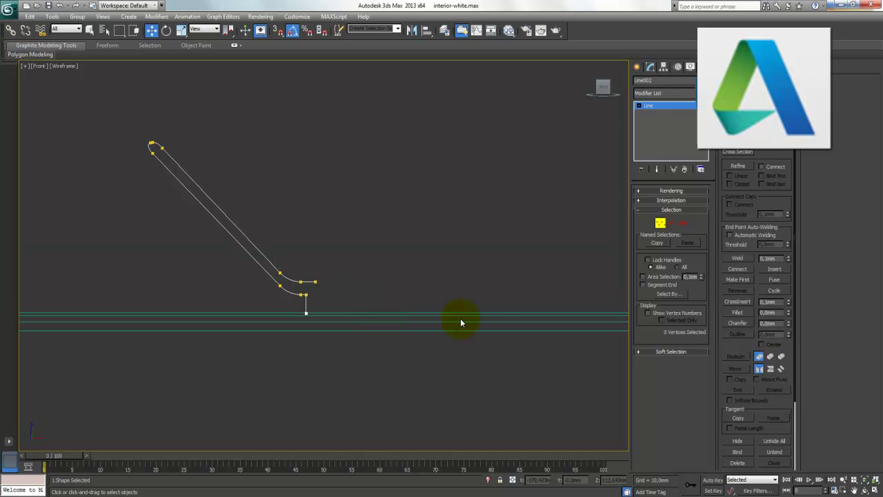
click(660, 222)
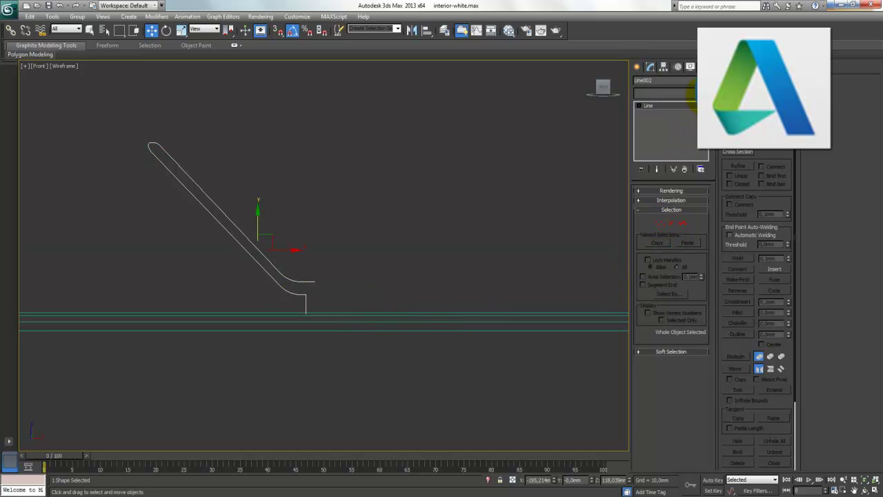
Apply a Lathe modifier to the profile, aligned to Max
click(692, 93)
click(654, 482)
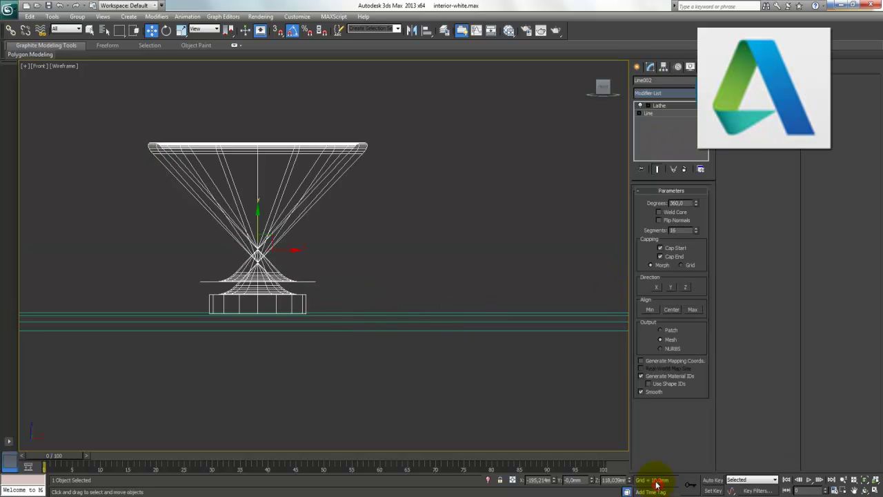
click(694, 310)
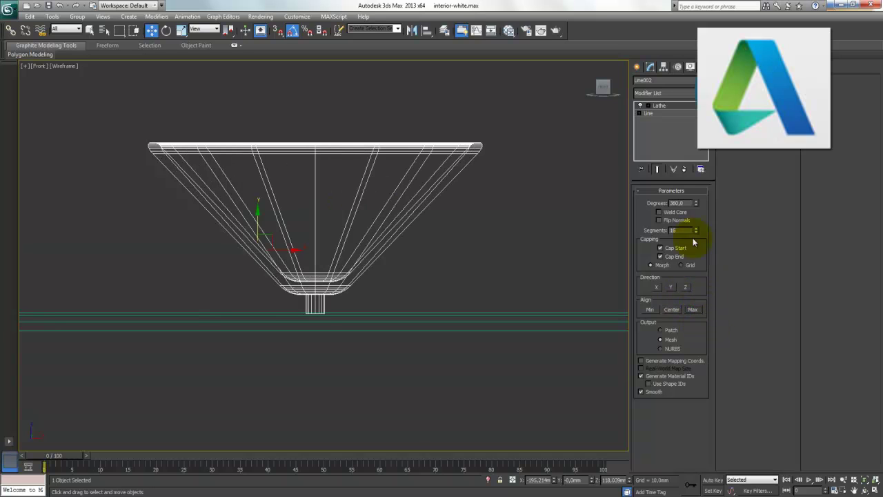
Move the lathed shade upward in the Top view, then return to a maximized Front view at Line level
click(875, 490)
right_click(156, 143)
drag(109, 138, 110, 87)
right_click(537, 166)
click(875, 490)
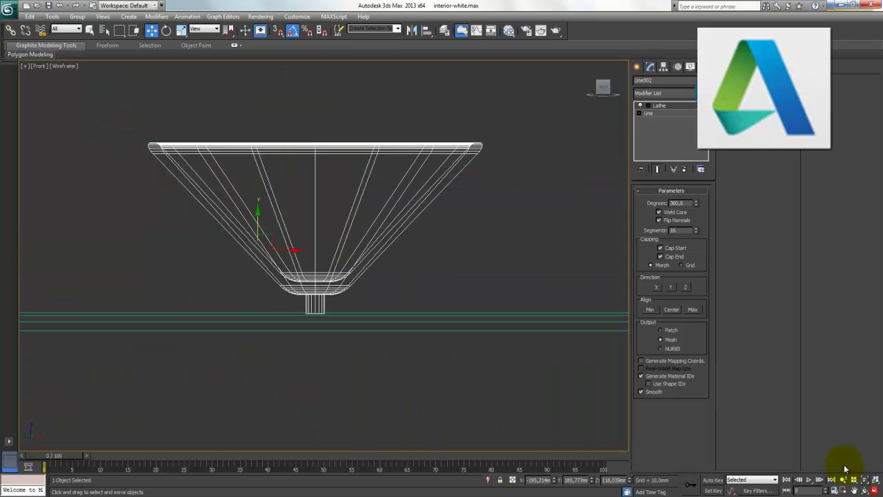
click(661, 116)
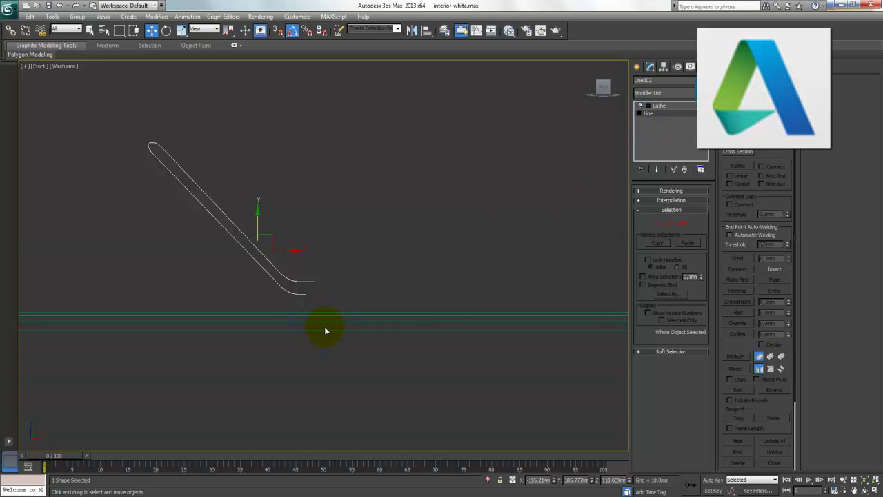
Shift-drag the bottom vertex to extend a flat base segment from the profile
scroll(325, 331, up, 3)
scroll(305, 331, up, 2)
middle_drag(321, 365, 397, 211)
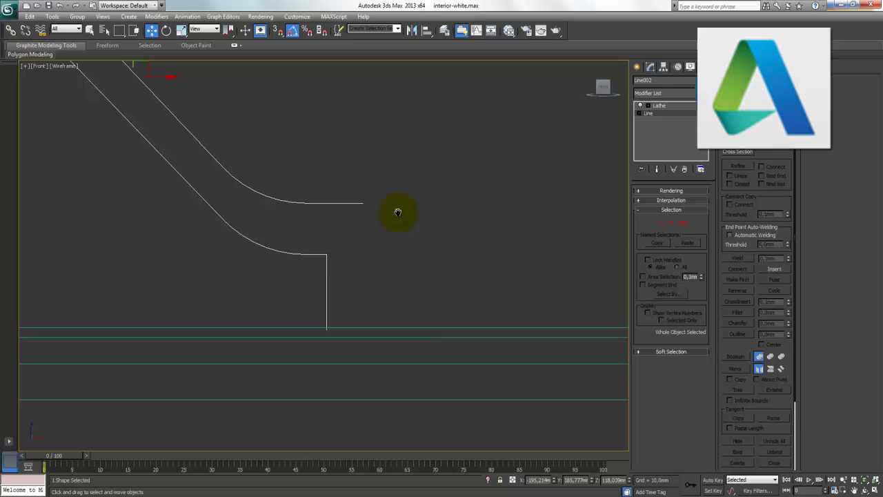
click(660, 225)
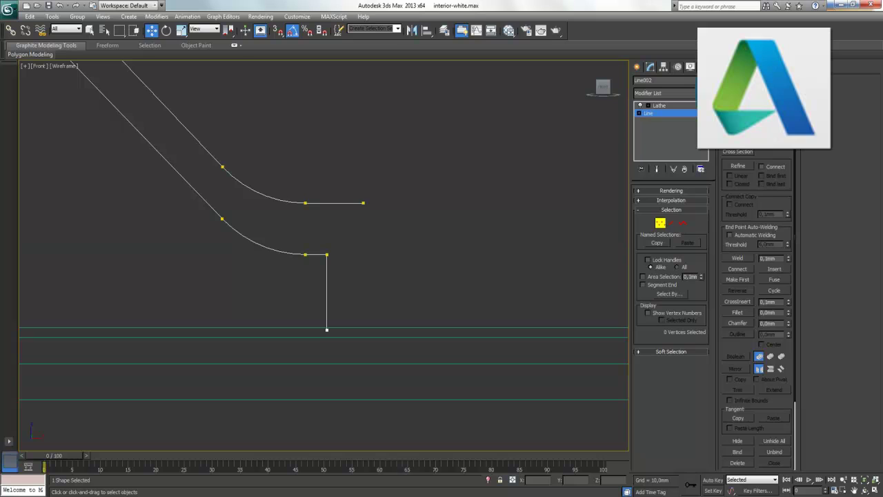
drag(326, 330, 542, 353)
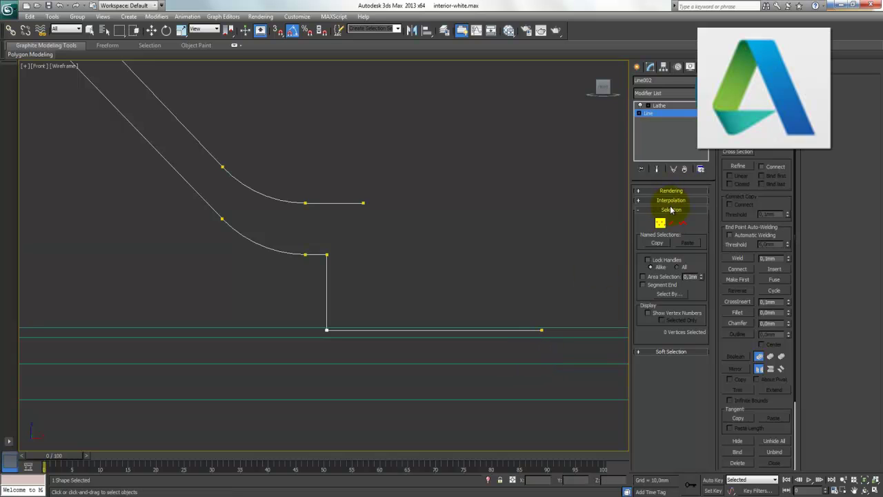
key(w)
click(660, 222)
Adjust the base vertices while previewing the lathe, then remove the lamp from the view
click(659, 105)
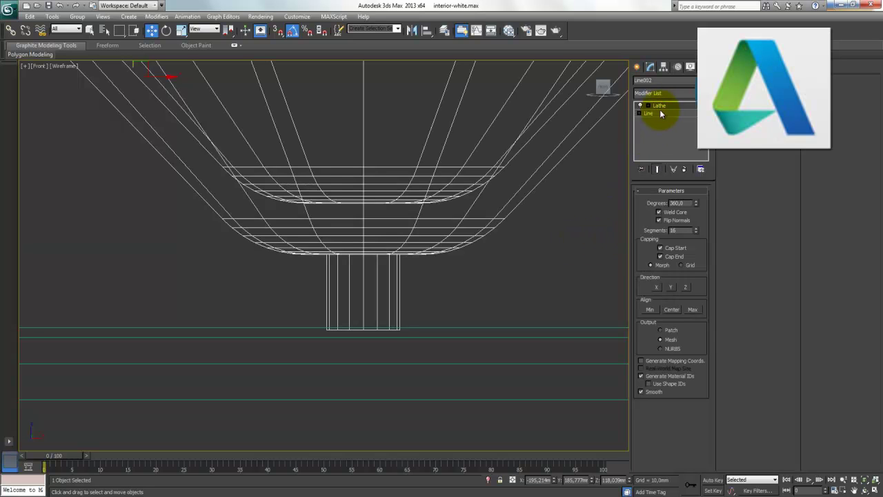
click(660, 113)
scroll(414, 242, down, 4)
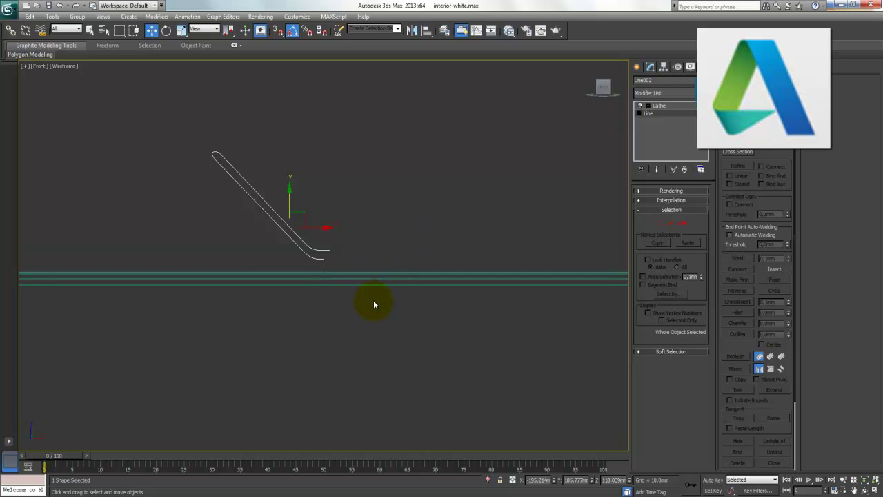
click(658, 222)
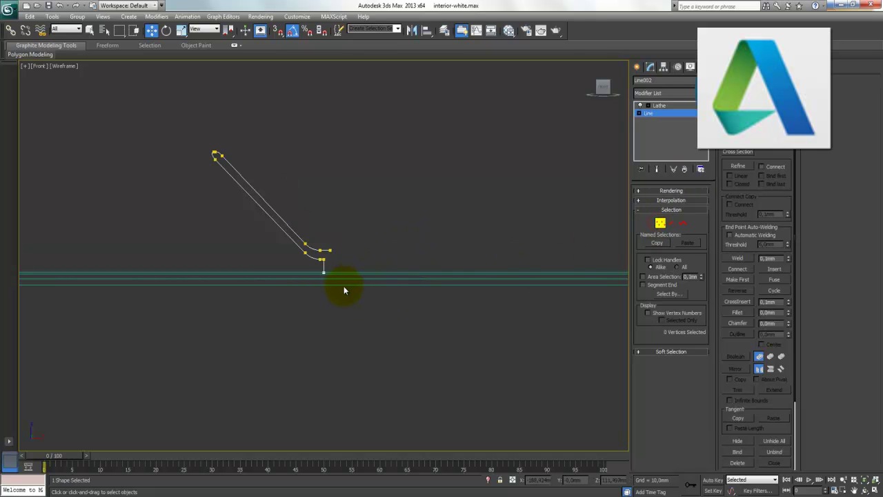
mouse_move(334, 289)
mouse_down()
mouse_move(323, 257)
mouse_move(377, 272)
mouse_up()
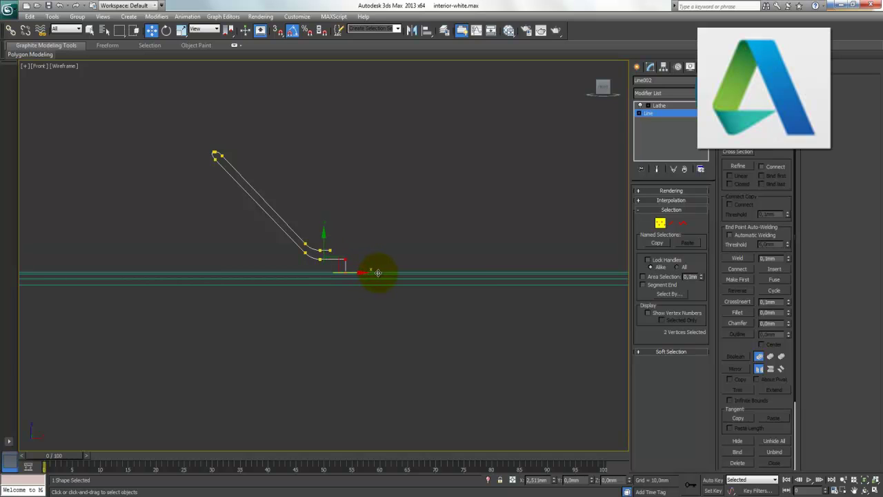
click(659, 105)
click(661, 115)
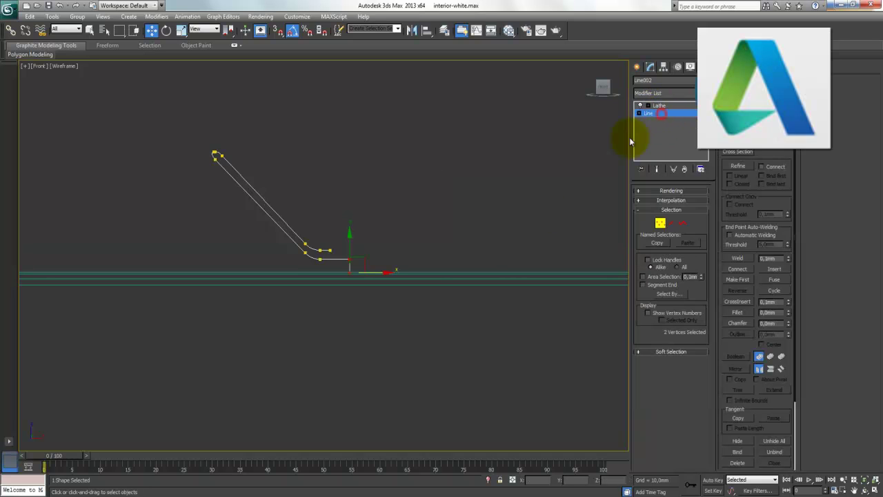
click(660, 225)
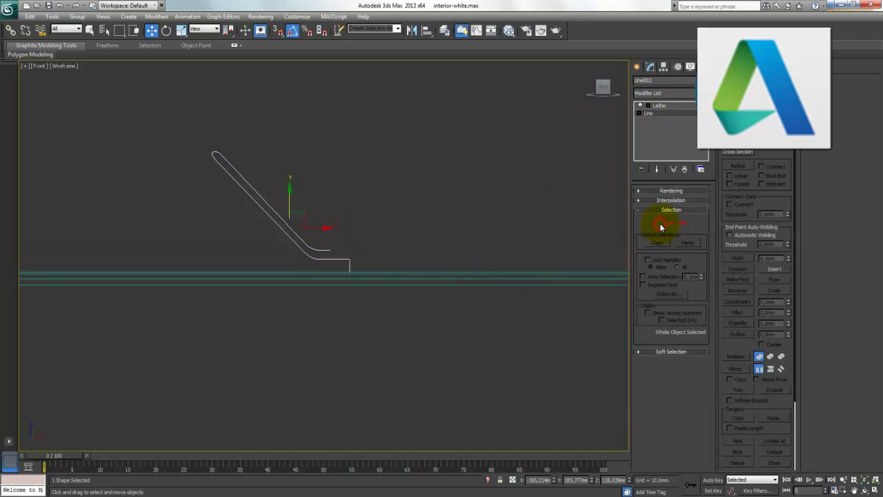
key(Delete)
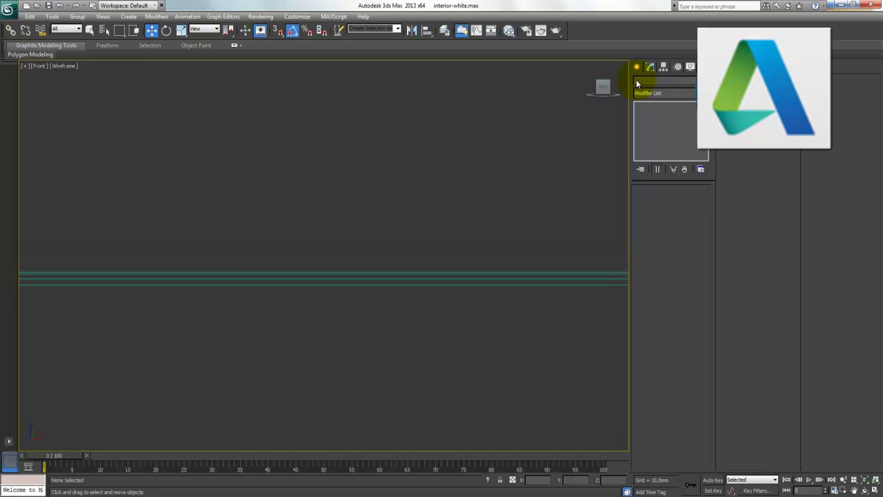
Draw a six-point Line profile with a flat base, slanted wall and small top lip
click(637, 67)
click(649, 137)
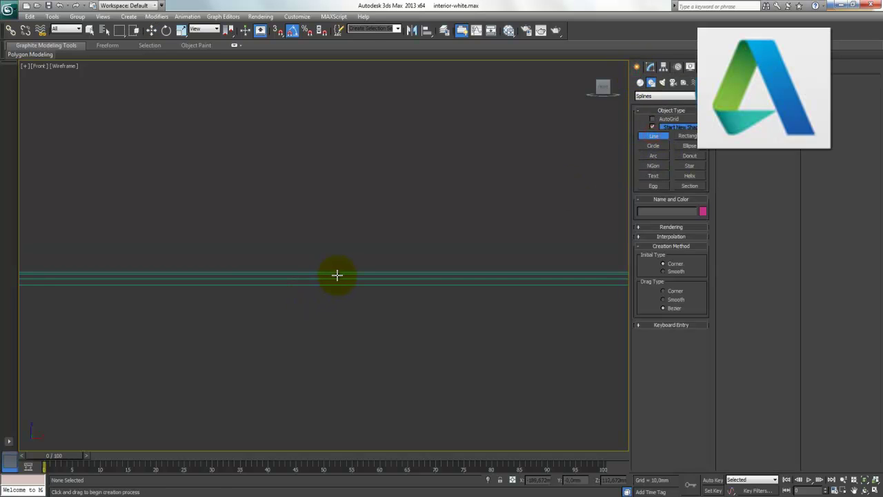
click(338, 271)
click(310, 276)
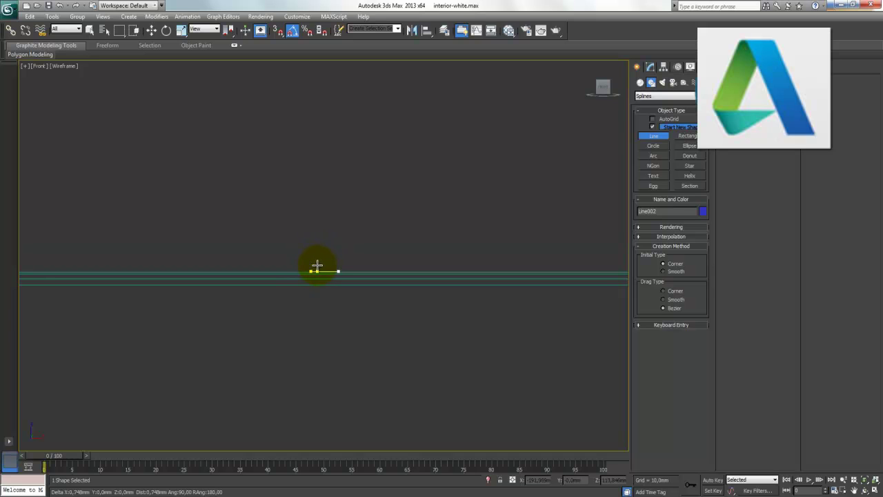
click(306, 264)
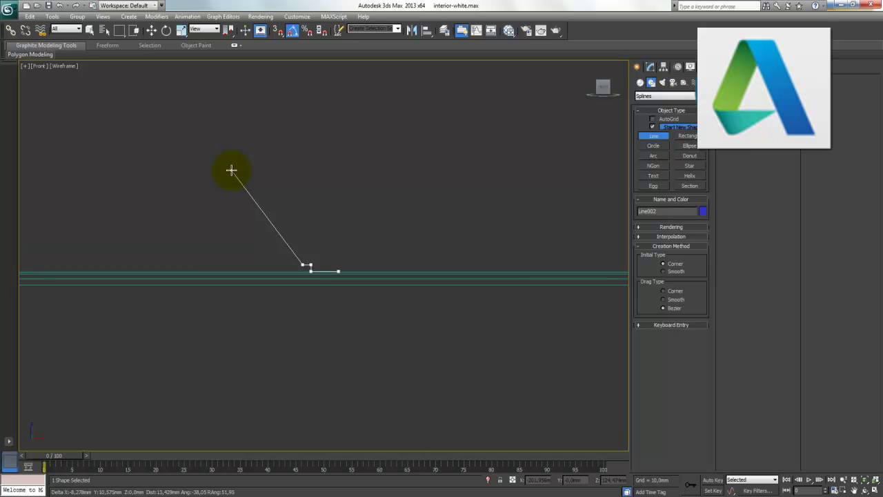
click(231, 170)
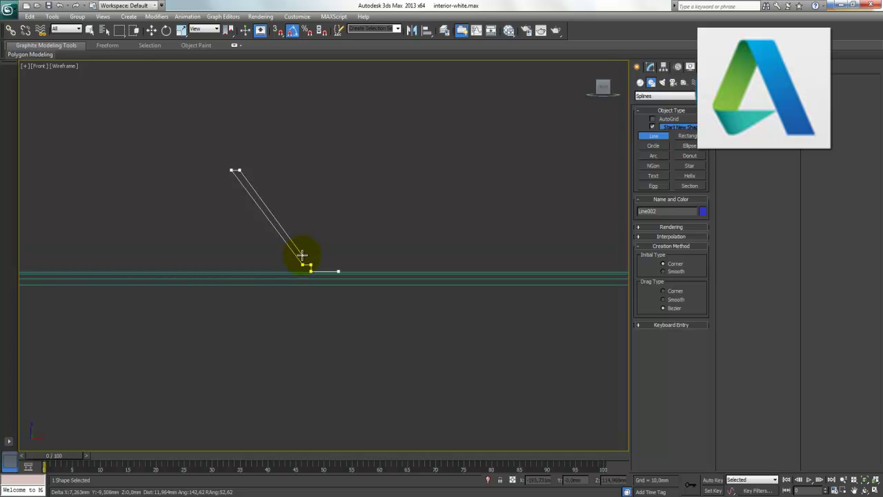
click(304, 257)
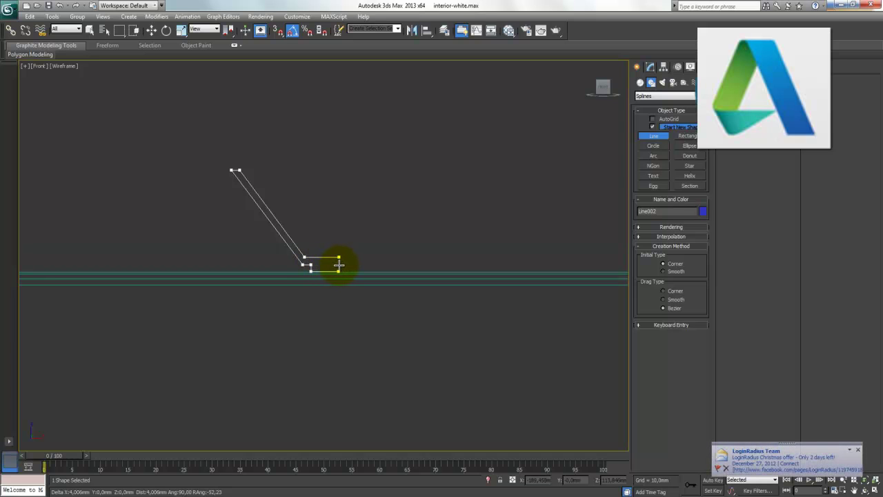
click(338, 264)
right_click(370, 262)
scroll(324, 256, up, 3)
mouse_move(275, 182)
middle_down()
mouse_move(282, 203)
mouse_move(349, 262)
middle_up()
Select all eight vertices of the sink profile and change their vertex type
key(w)
click(650, 66)
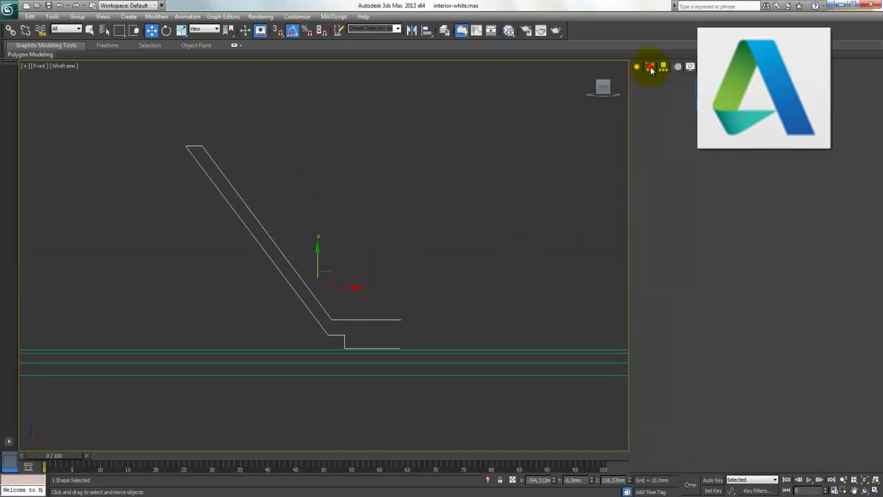
click(659, 221)
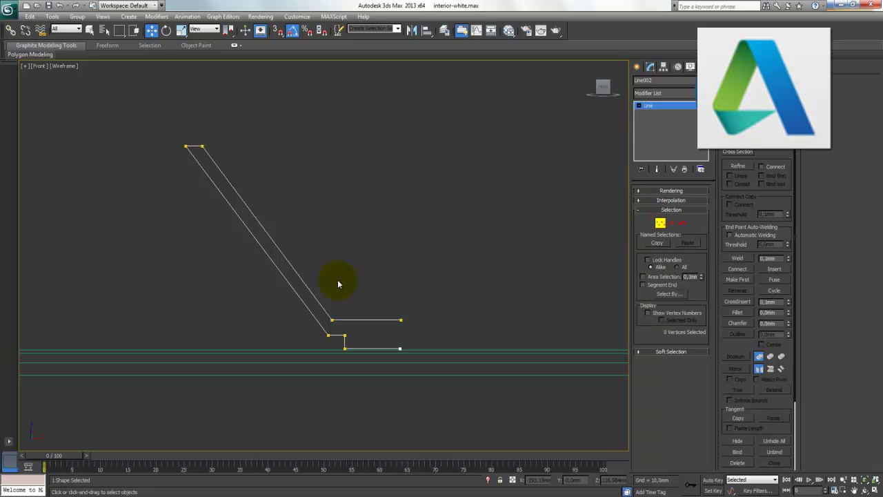
drag(140, 116, 496, 374)
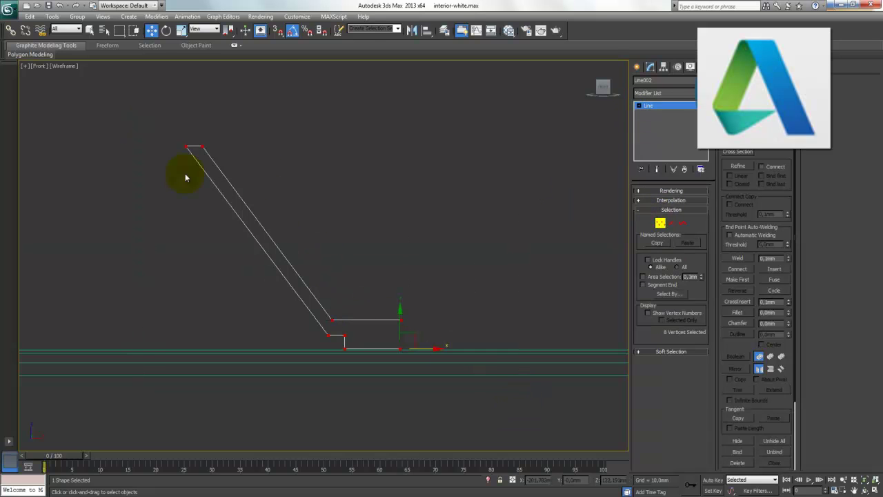
right_click(202, 143)
click(181, 70)
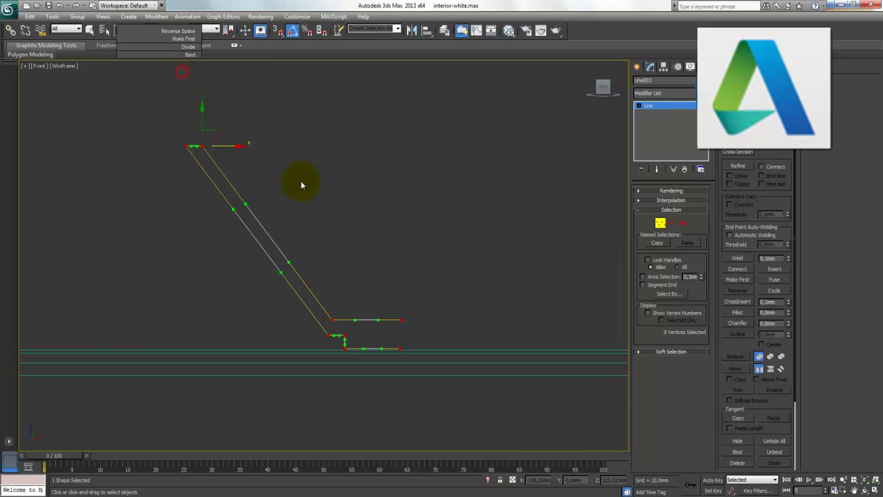
Fillet the top corner, the three lower corners and the lower joint corner of the profile
click(301, 181)
drag(235, 166, 235, 166)
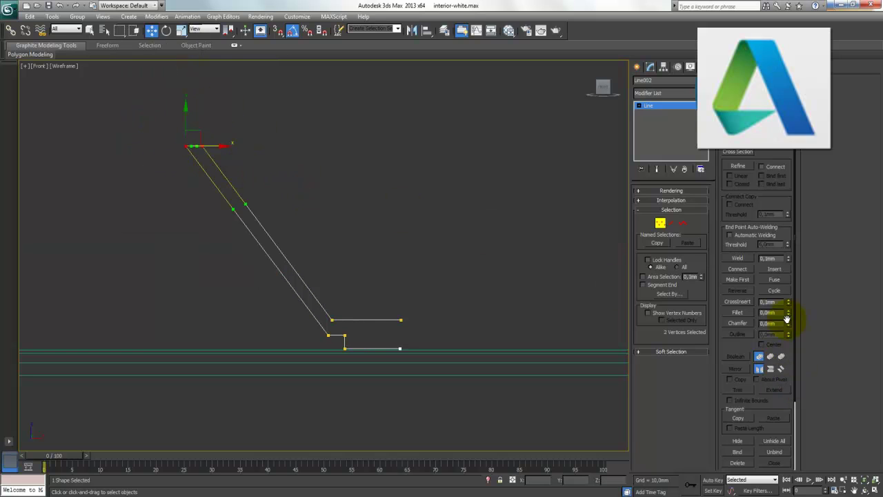
drag(790, 316, 790, 304)
drag(350, 368, 295, 324)
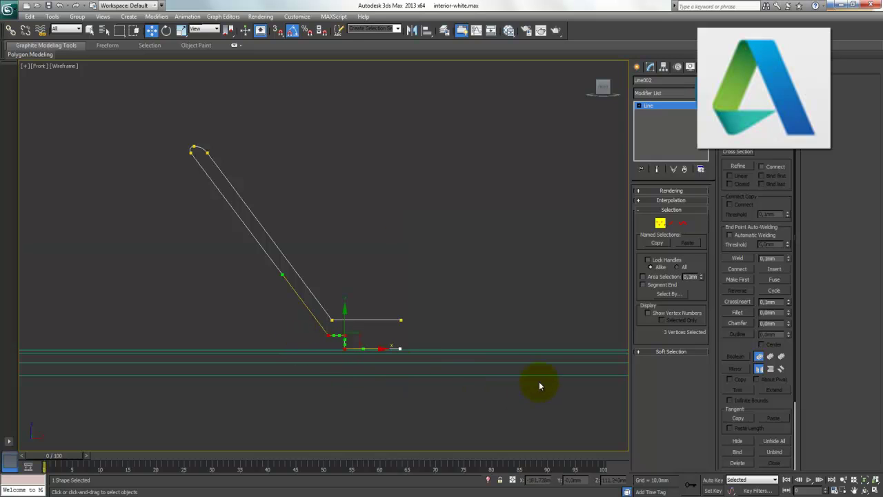
drag(789, 314, 789, 304)
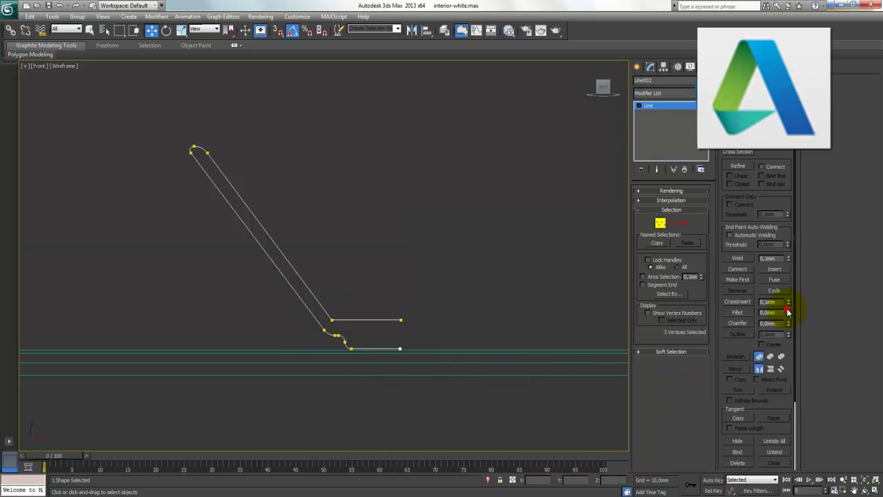
click(478, 284)
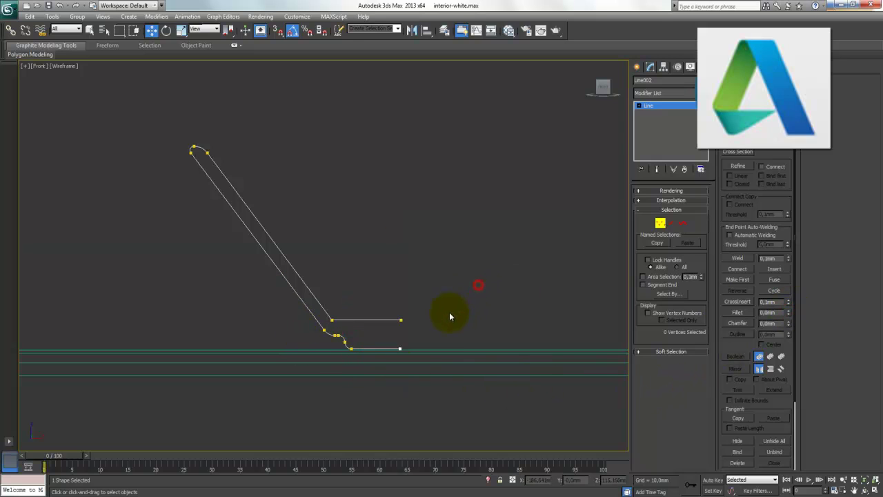
click(331, 320)
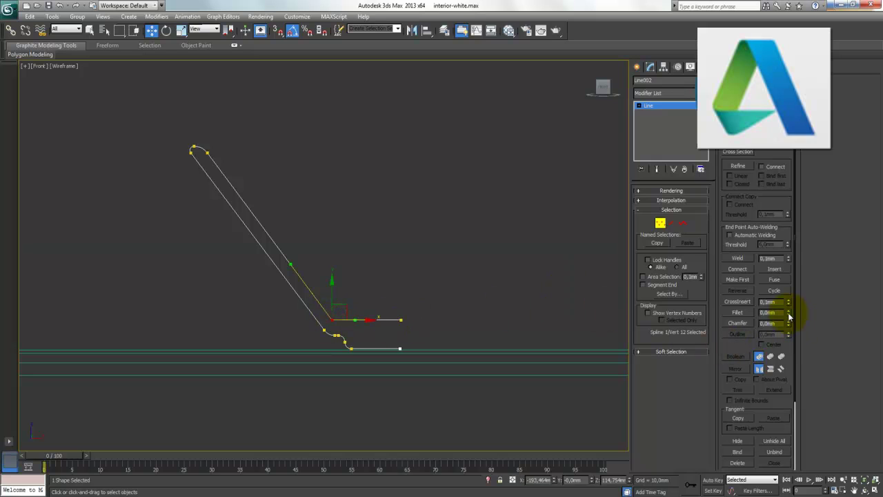
drag(790, 315, 788, 310)
click(423, 249)
Leave Vertex mode and reselect the sink profile line
scroll(322, 269, up, 2)
scroll(360, 302, up, 2)
scroll(364, 306, down, 2)
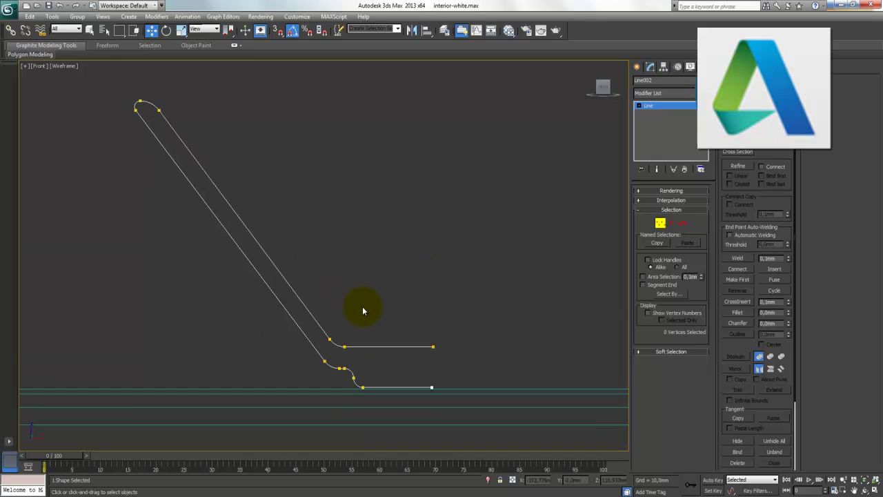
click(660, 224)
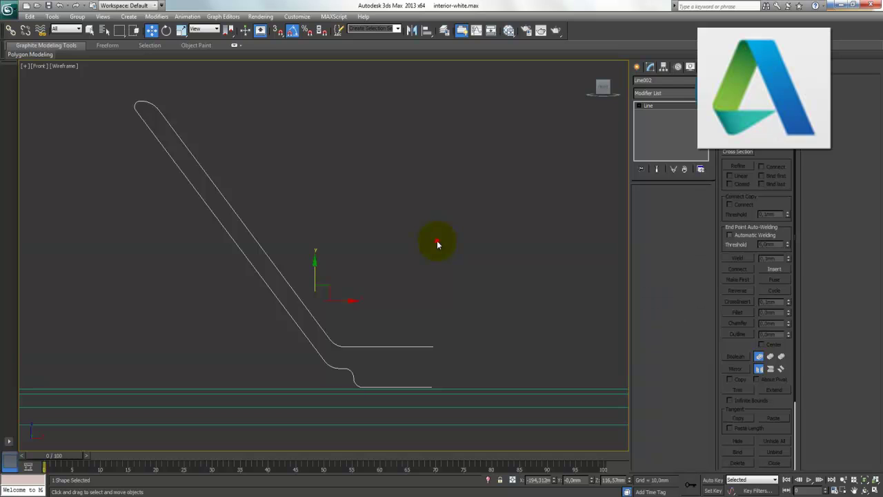
click(436, 243)
click(384, 345)
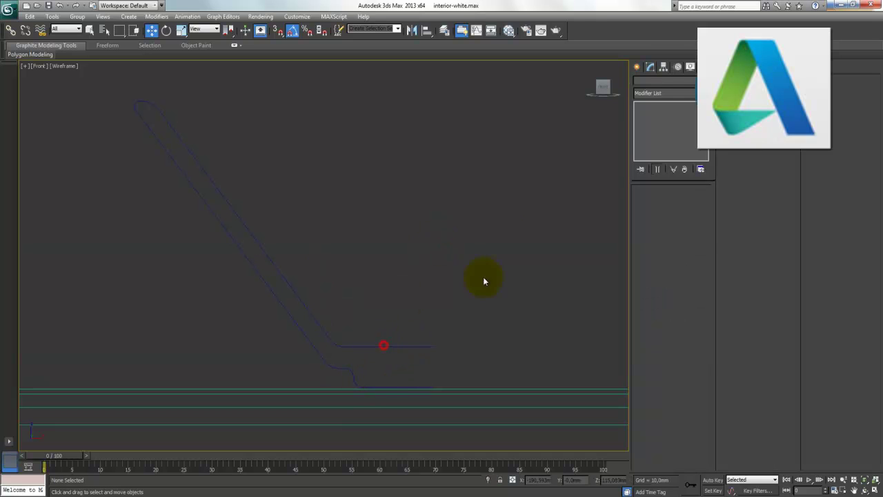
click(319, 327)
Apply a Lathe modifier to the rounded profile and align its axis with Align Max
click(693, 93)
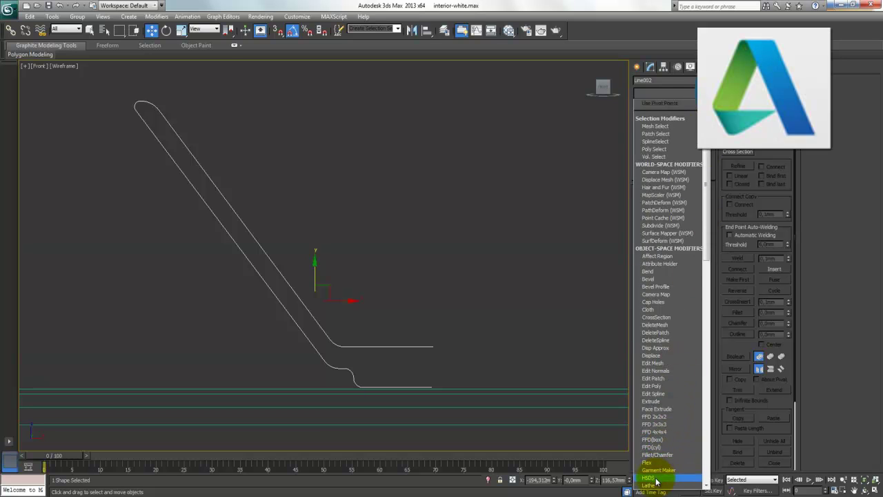
click(655, 486)
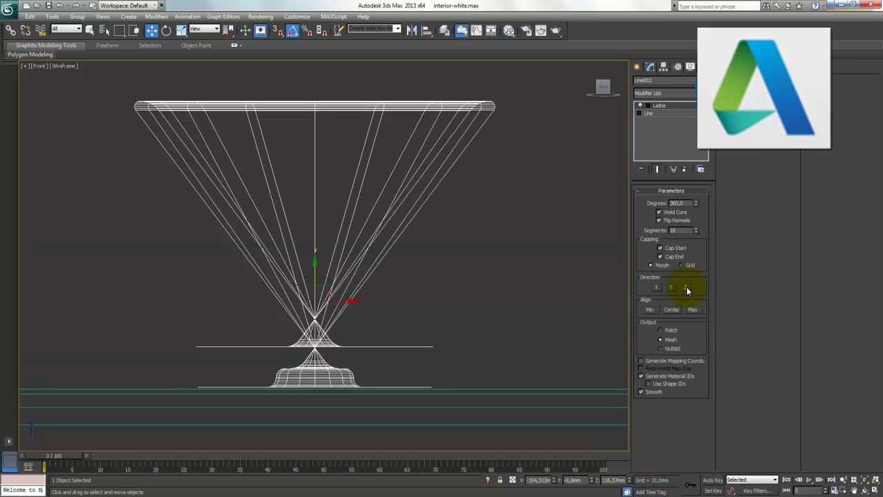
click(692, 310)
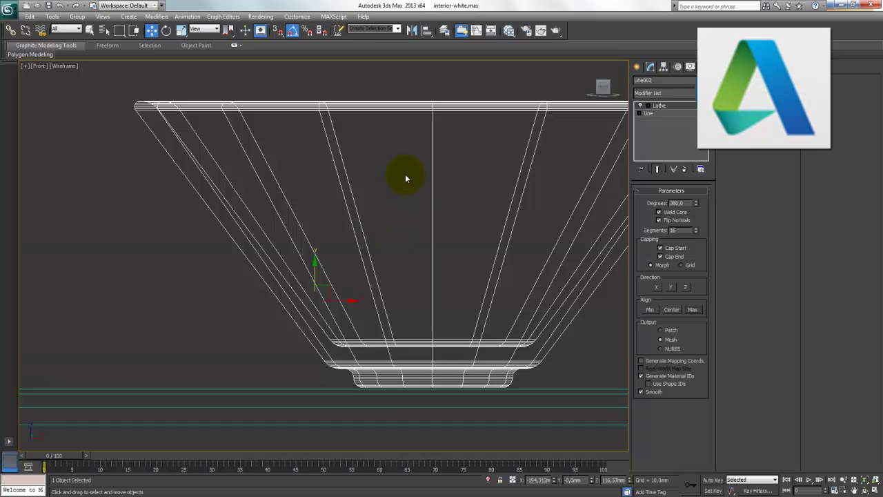
middle_drag(406, 177, 292, 187)
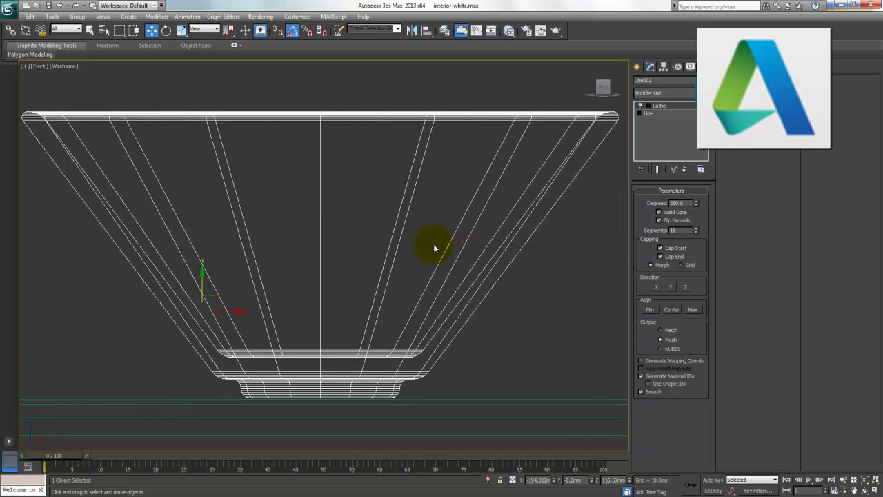
Move the profile's two flat-end vertices further right, then return to the Lathe level
click(662, 112)
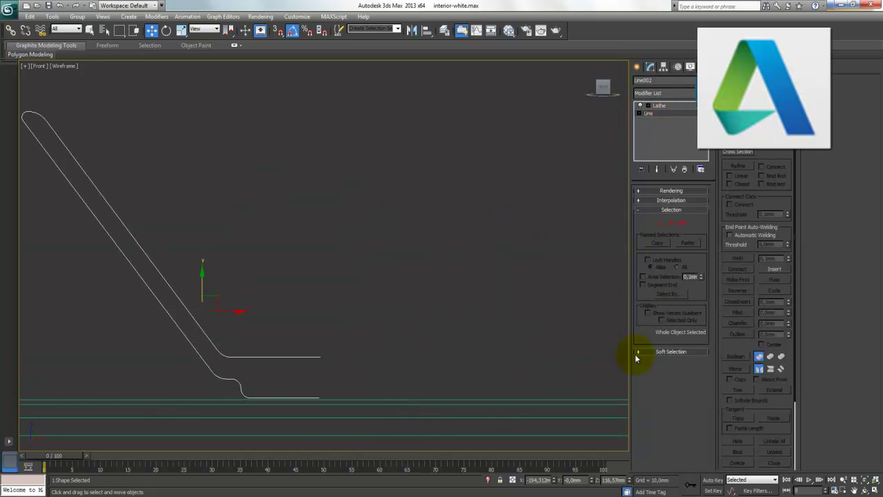
click(656, 227)
drag(365, 315, 304, 425)
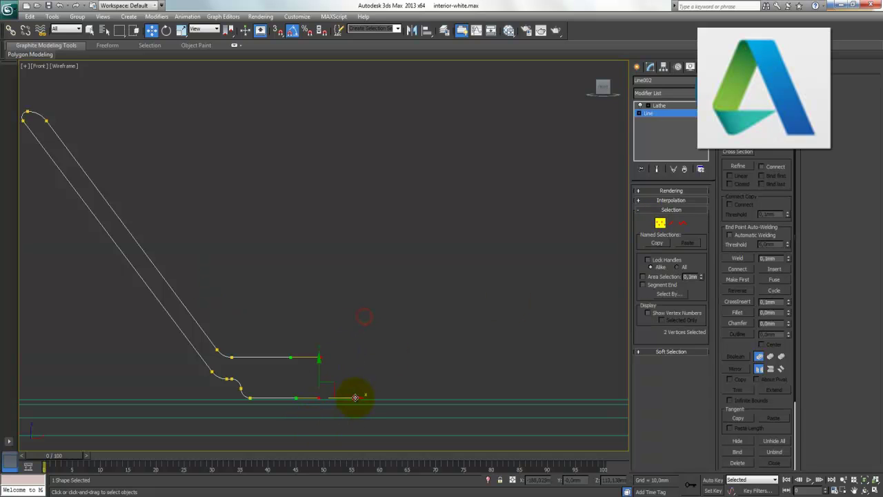
drag(351, 397, 512, 399)
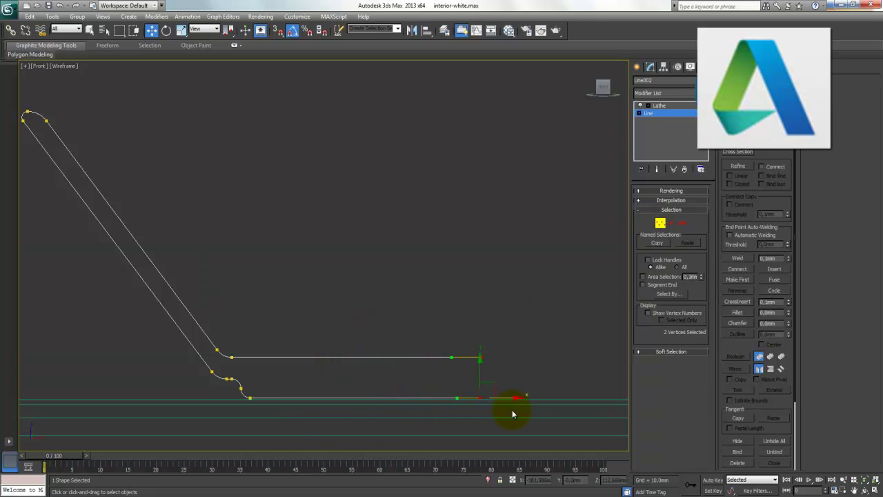
click(661, 106)
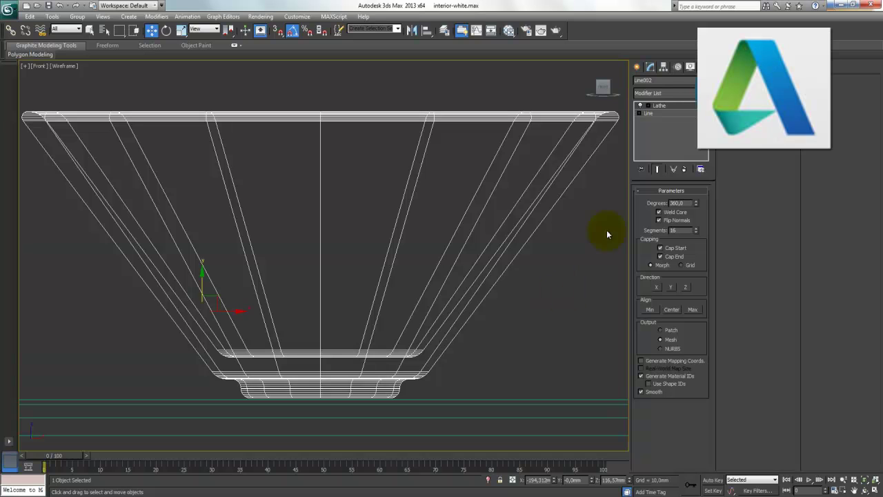
Move the bowl onto the table in the Top view and frame it in a maximized Perspective view
click(876, 490)
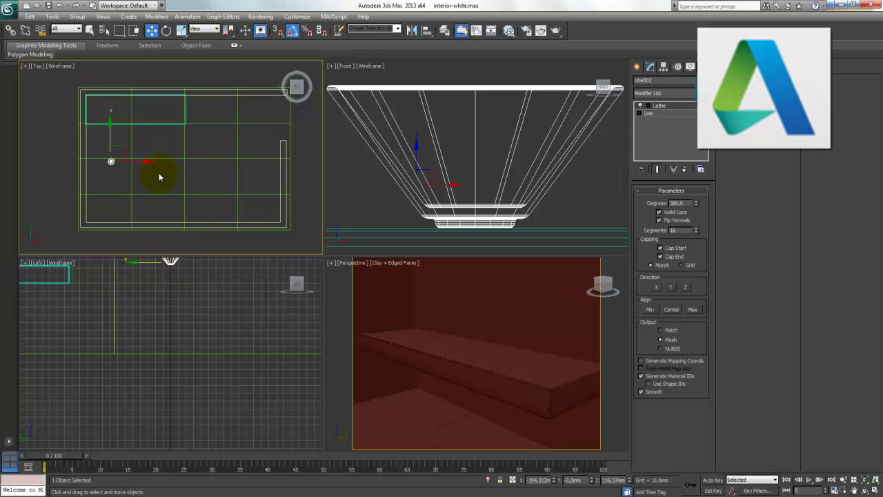
drag(110, 126, 110, 106)
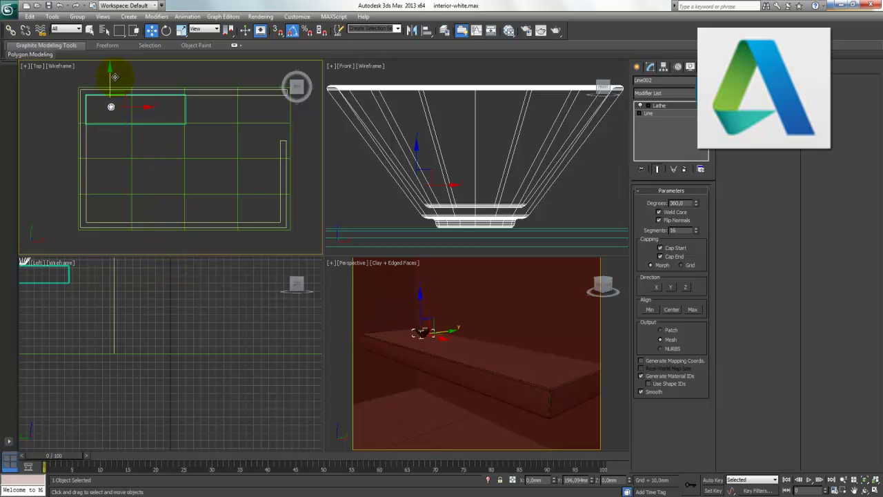
right_click(493, 336)
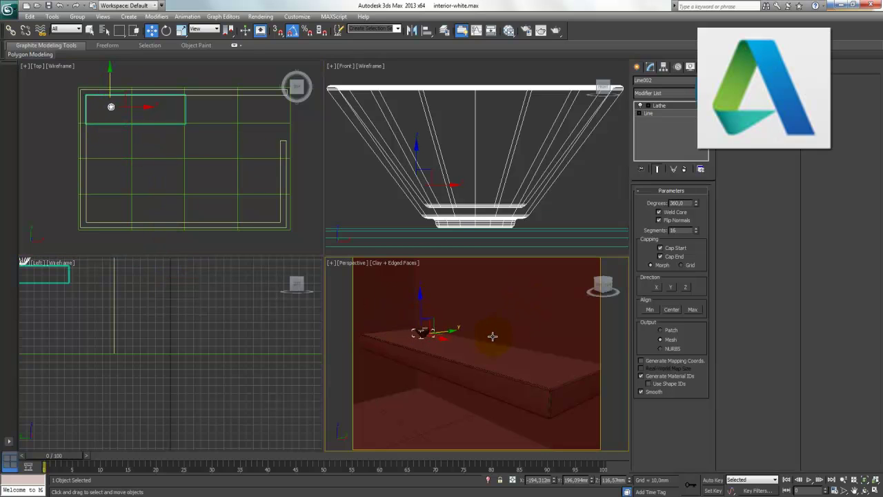
click(875, 490)
key(z)
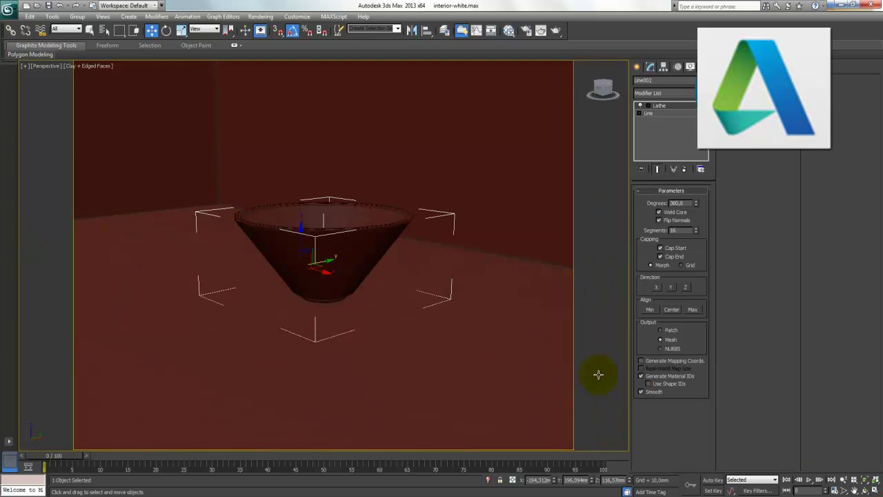
alt+middle_drag(331, 228, 341, 267)
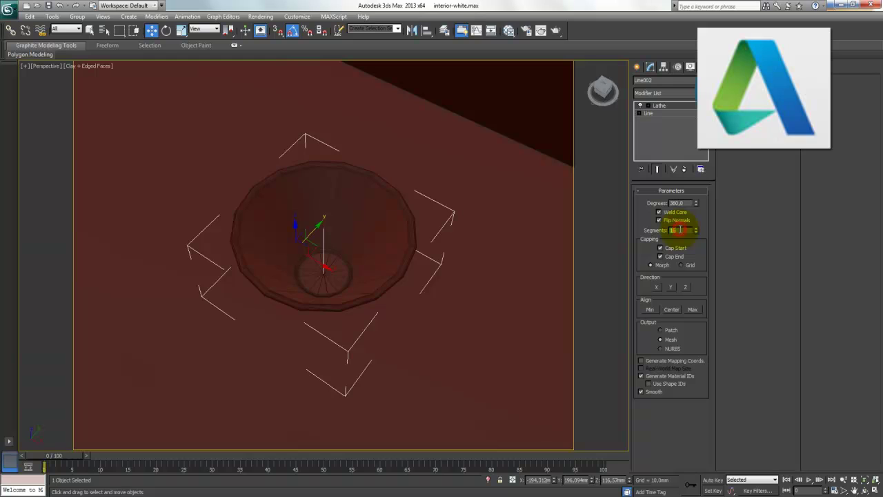
Raise the bowl's Lathe segments from 32 to 64, then open the Scale Transform Type-In
text(32)
key(Return)
text(64)
key(Return)
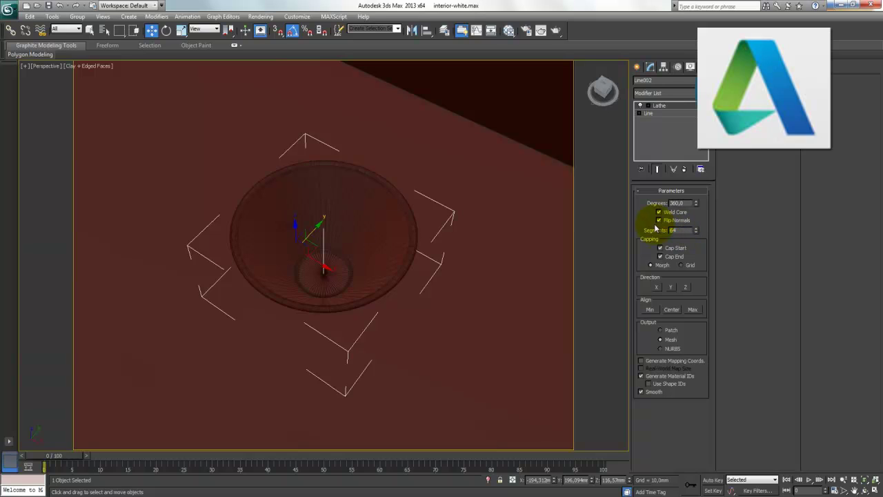
key(F4)
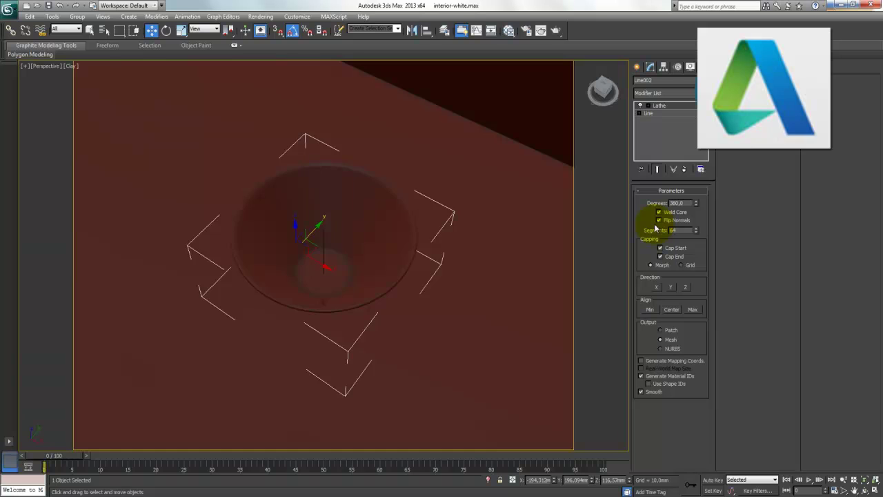
key(F4)
right_click(181, 31)
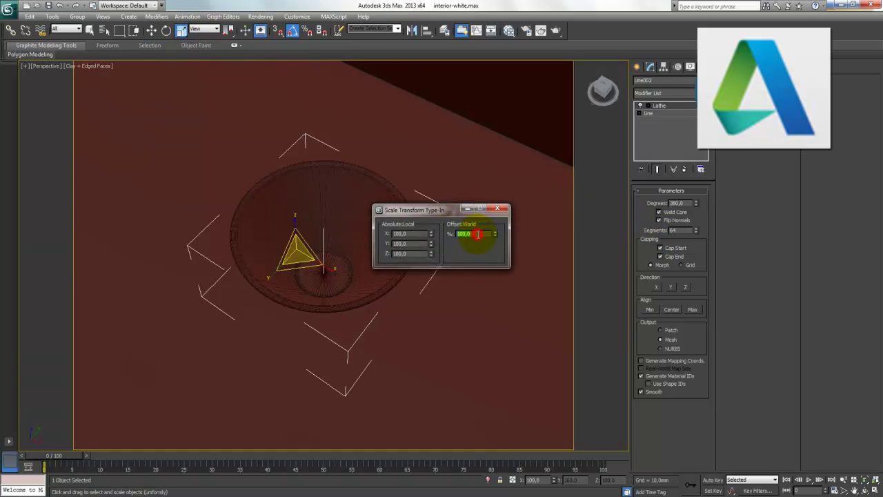
Scale the bowl up by 200% twice through the Scale Transform Type-In, then close it
key(Return)
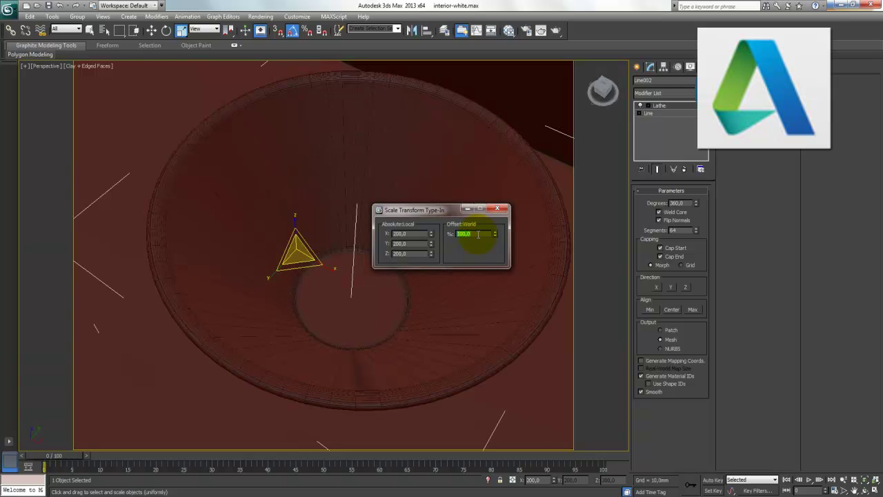
scroll(266, 221, up, 5)
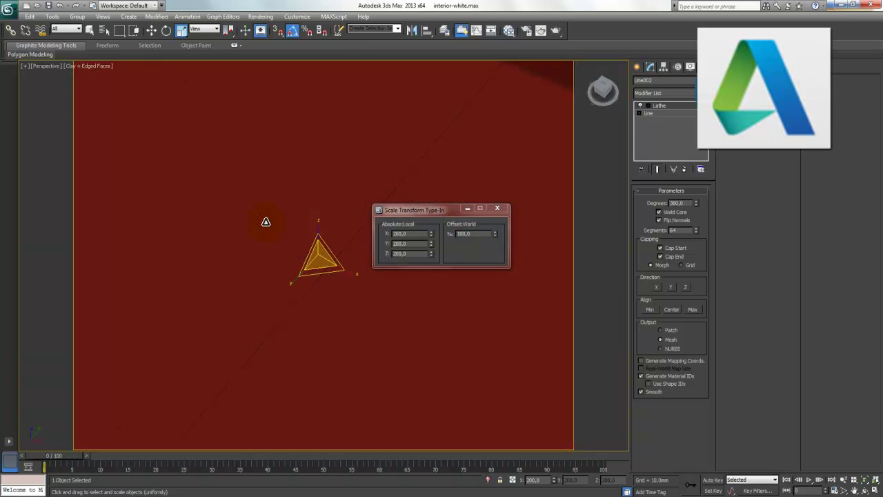
scroll(289, 274, up, 1)
mouse_move(290, 273)
alt+middle_down()
mouse_move(350, 354)
mouse_move(338, 335)
mouse_move(347, 314)
alt+middle_up()
text(200)
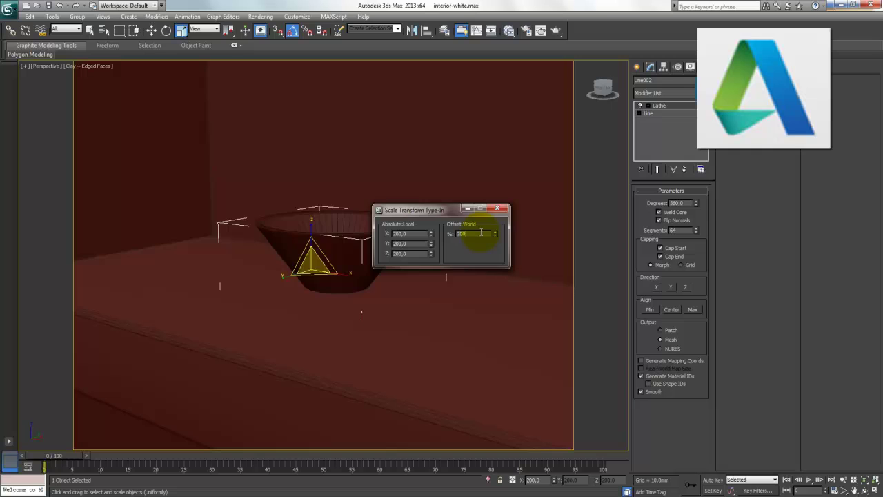
key(Return)
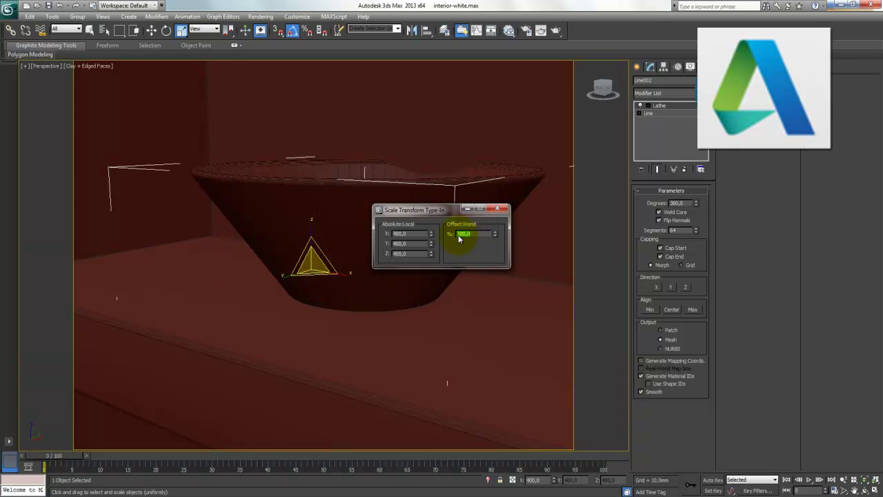
click(497, 208)
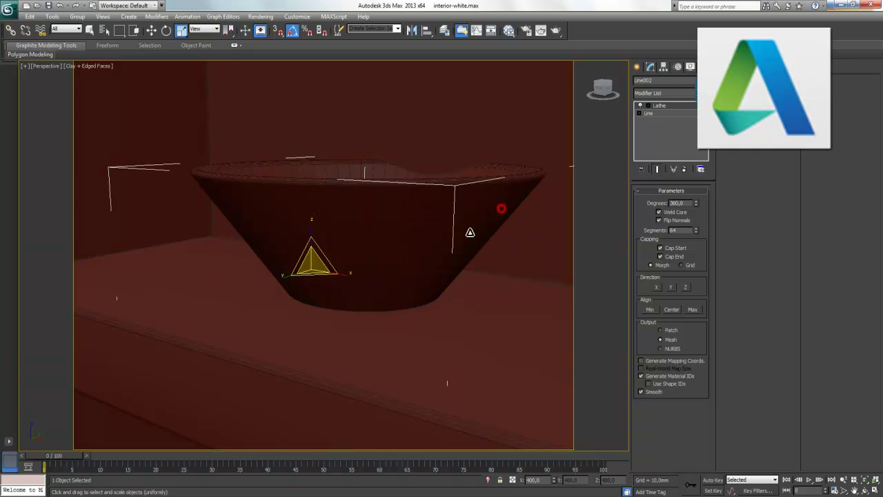
key(w)
Restore the four-view layout, frame the bowl and table, and select Line in the stack
mouse_move(332, 263)
alt+middle_down()
mouse_move(281, 243)
mouse_move(297, 221)
alt+middle_up()
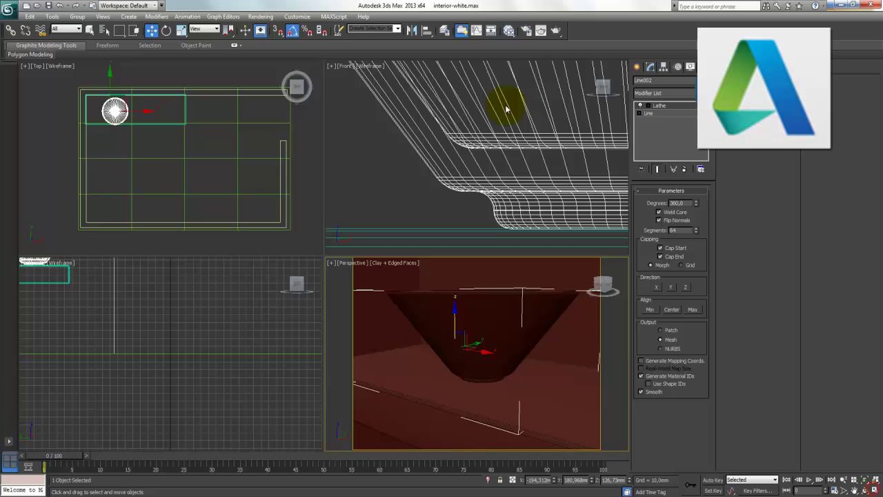
click(875, 490)
scroll(550, 187, down, 3)
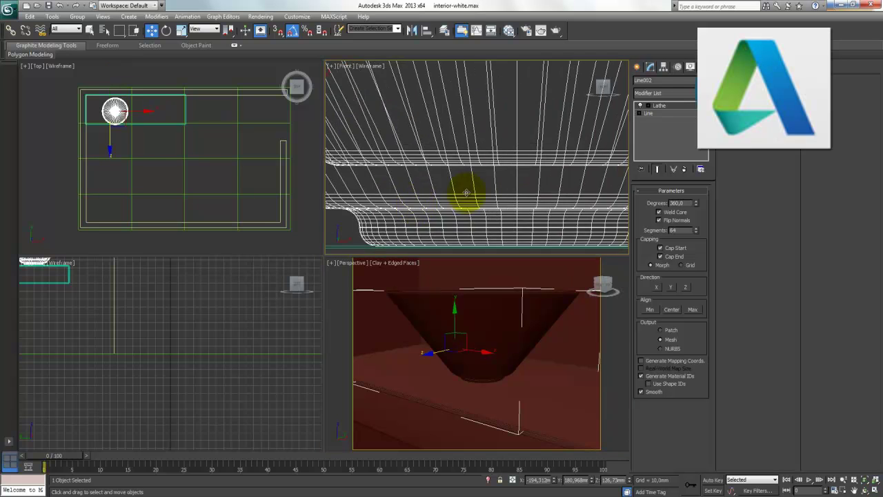
scroll(468, 191, down, 3)
scroll(479, 191, down, 3)
middle_drag(484, 184, 475, 201)
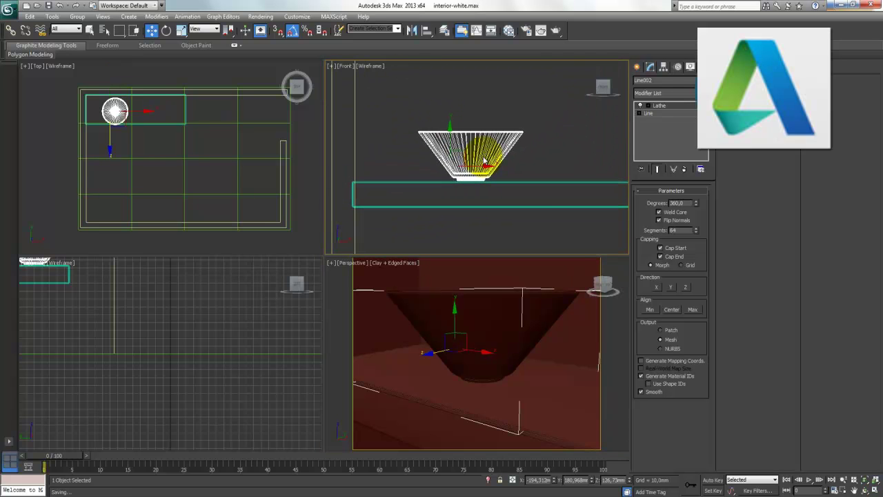
click(514, 318)
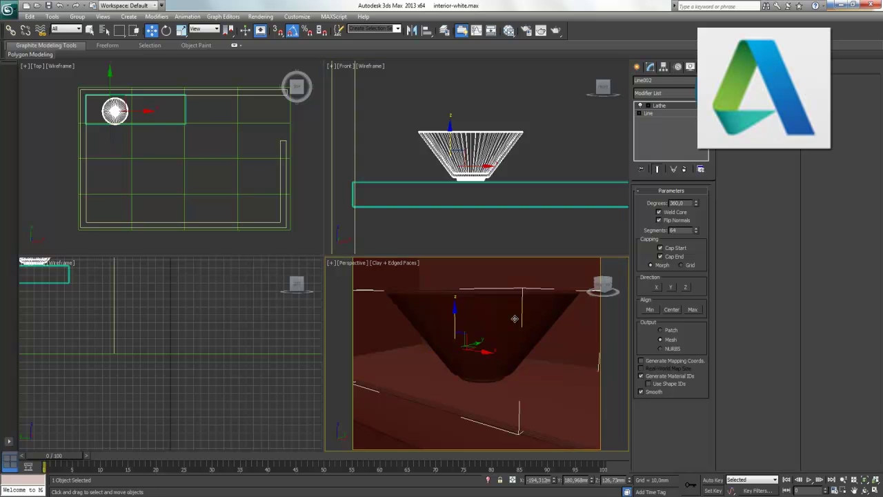
alt+middle_drag(516, 316, 515, 332)
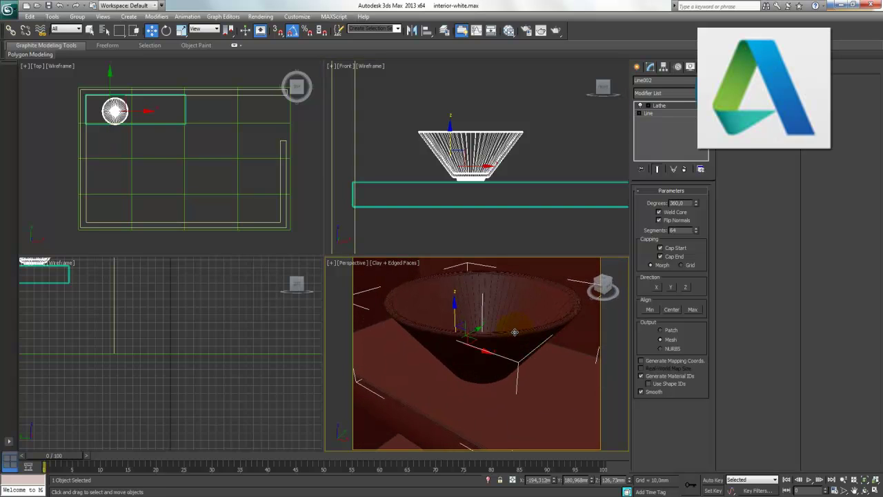
click(656, 113)
In the maximized Front view, move the profile's top vertices down and left to widen the rim
middle_click(450, 122)
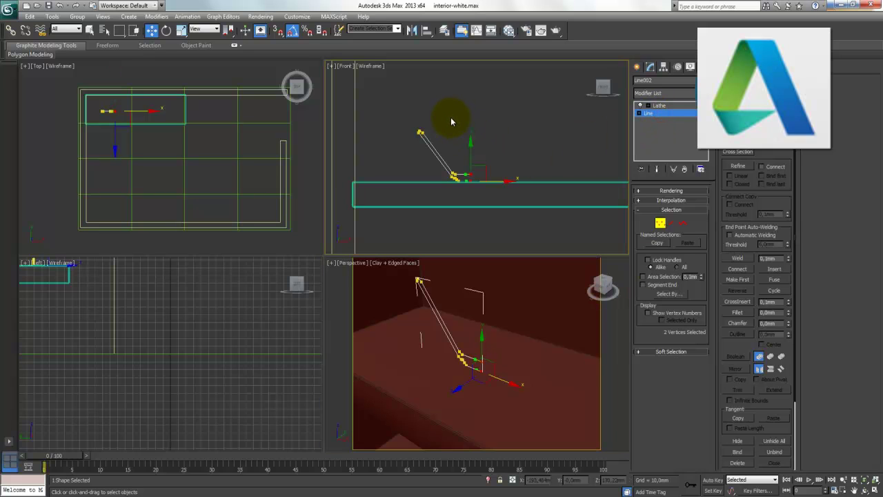
click(874, 488)
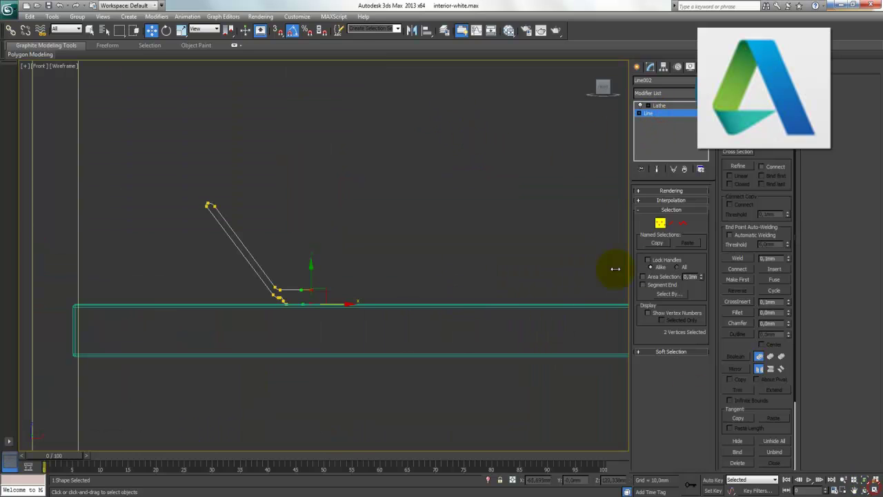
drag(238, 186, 168, 228)
drag(205, 175, 205, 201)
drag(239, 229, 196, 255)
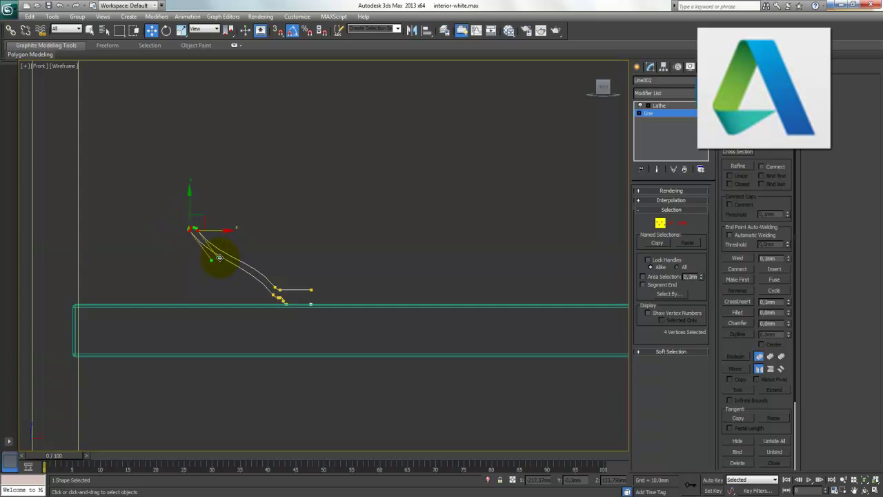
middle_drag(220, 260, 286, 267)
scroll(286, 266, up, 3)
scroll(359, 264, up, 2)
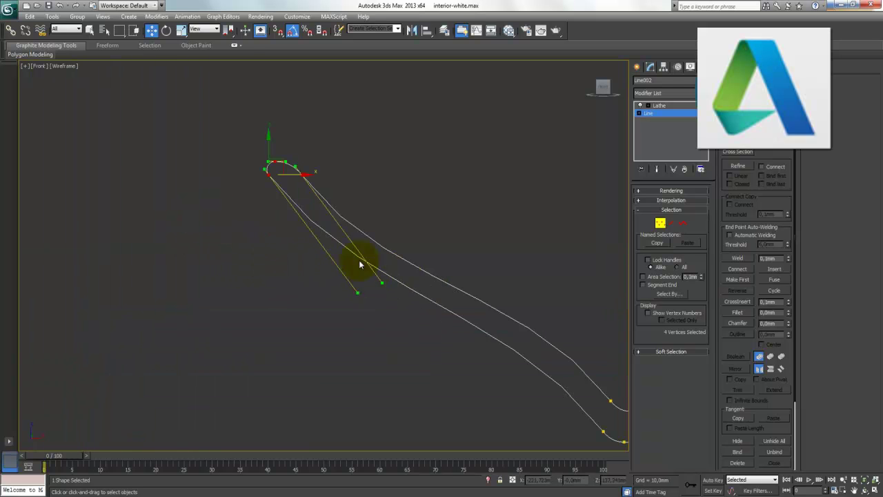
drag(293, 176, 269, 175)
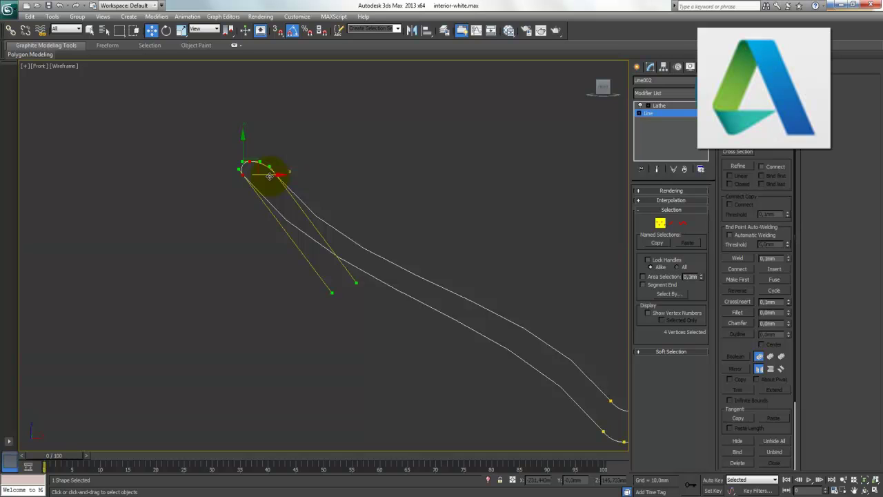
click(272, 181)
mouse_move(298, 173)
mouse_down()
mouse_move(276, 173)
mouse_move(273, 199)
mouse_up()
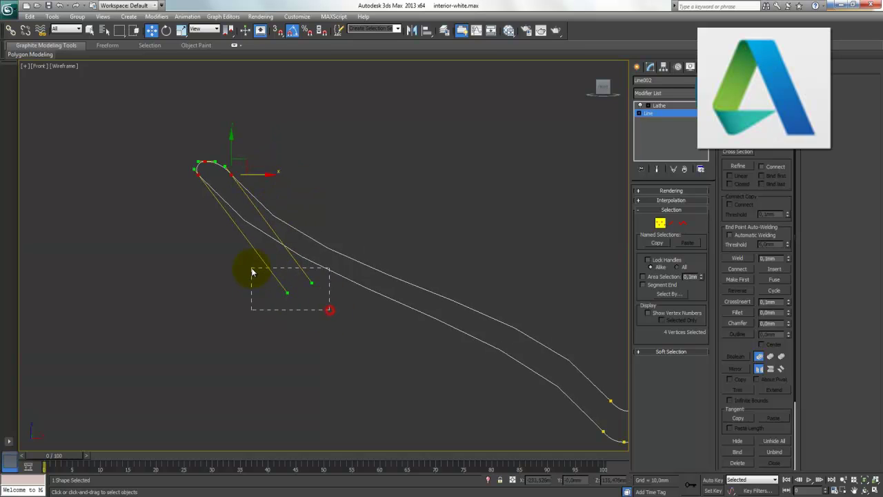
Swing the top rim vertex's Bezier handles to curl the lip over, then exit Vertex mode
drag(279, 139, 147, 202)
drag(286, 293, 178, 292)
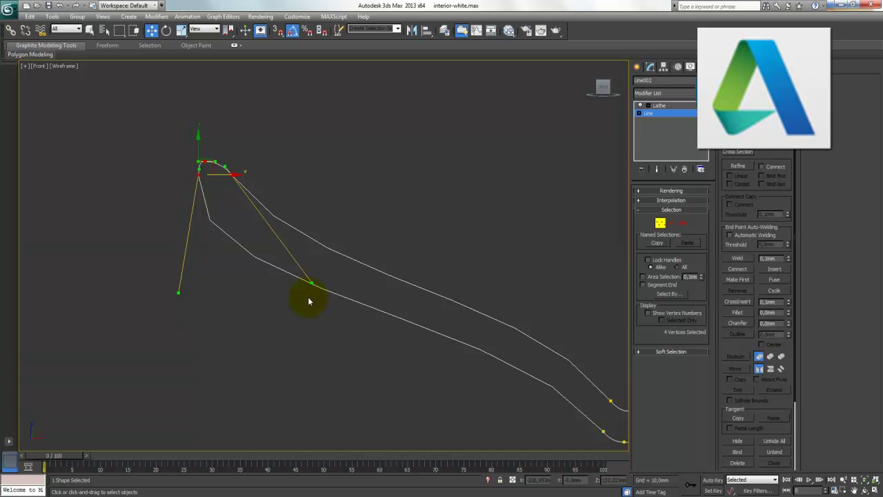
drag(312, 283, 228, 281)
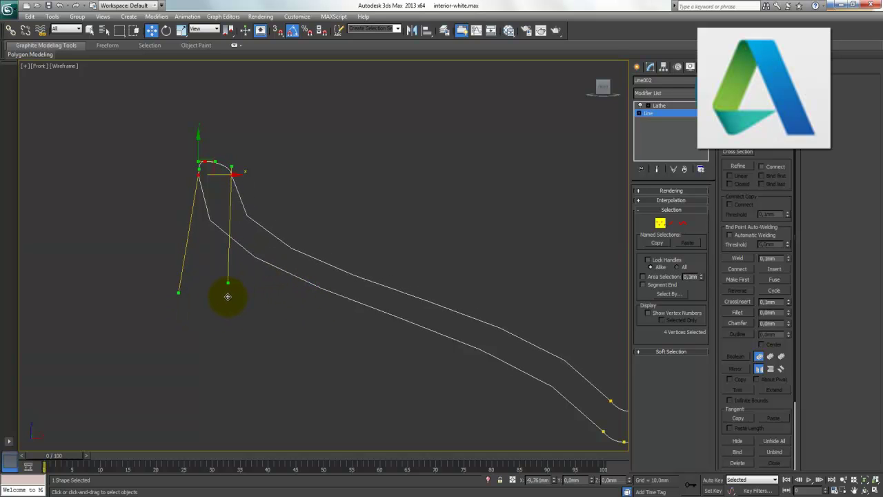
middle_drag(474, 237, 363, 232)
scroll(365, 233, down, 5)
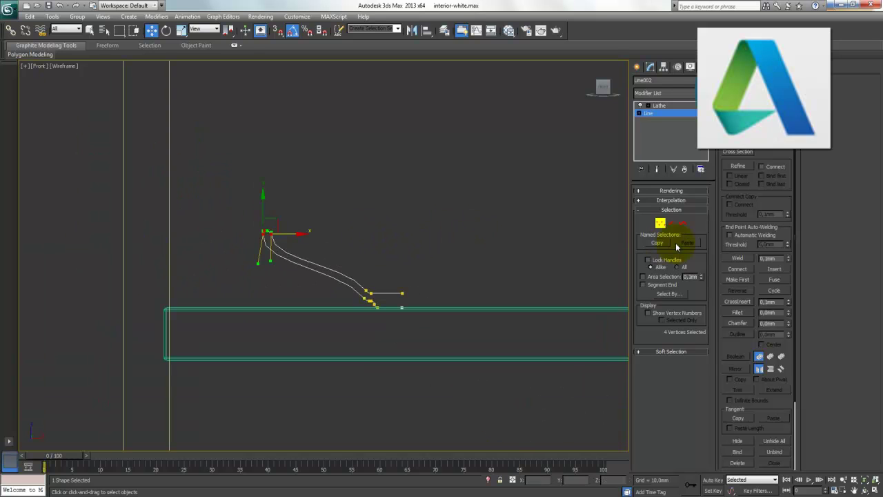
click(660, 224)
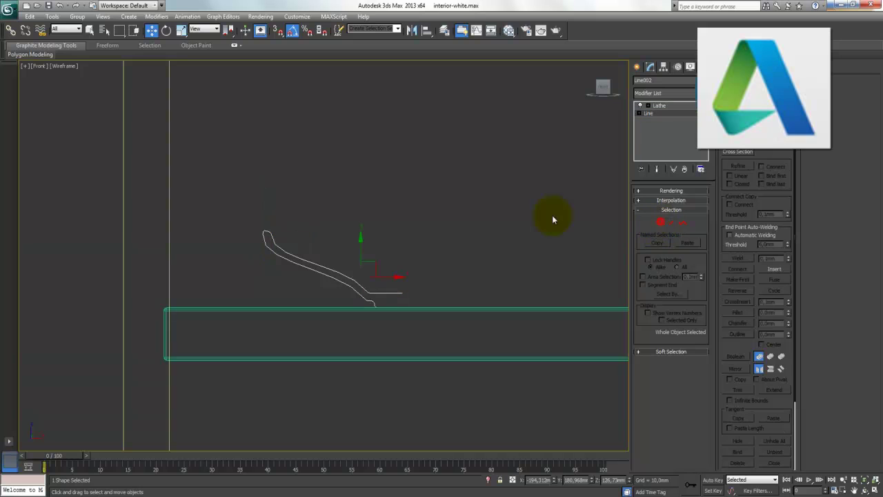
Return to the Lathe level and uniformly scale the bowl down in the Top view
click(673, 107)
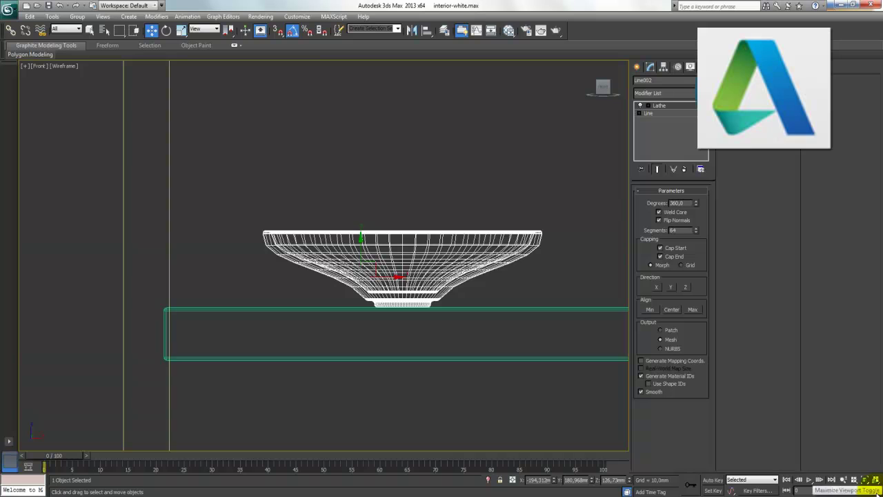
click(876, 490)
click(500, 338)
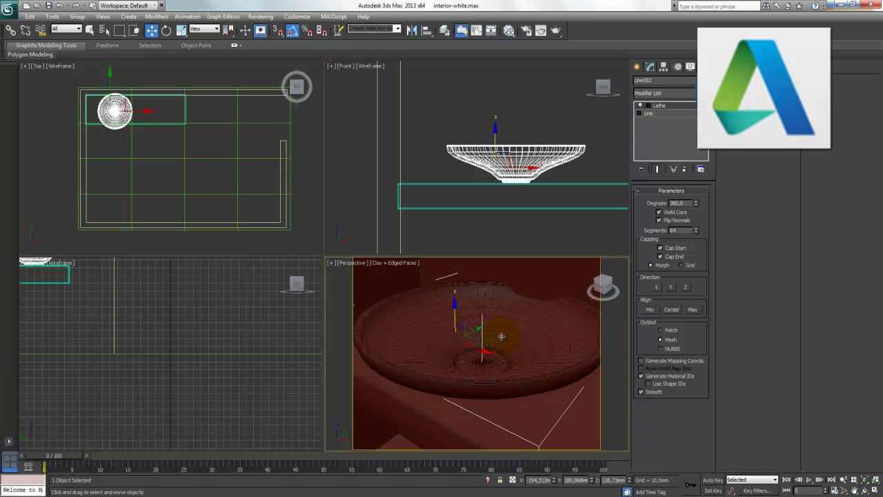
click(181, 32)
click(111, 111)
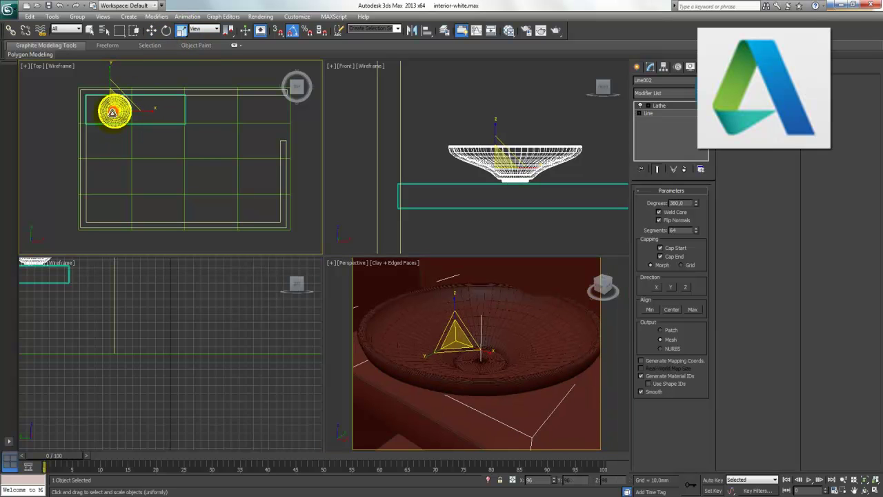
drag(111, 111, 259, 171)
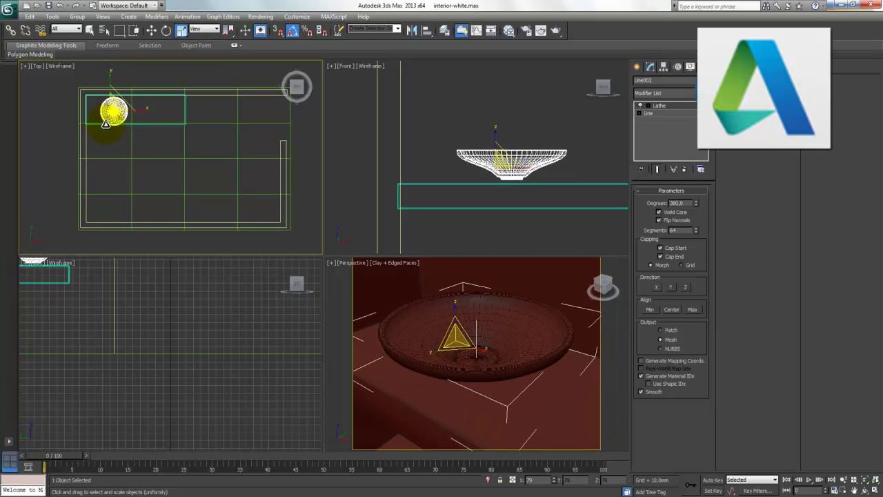
Lower the bowl toward the table top in the maximized Front view, then select the Line level
click(524, 176)
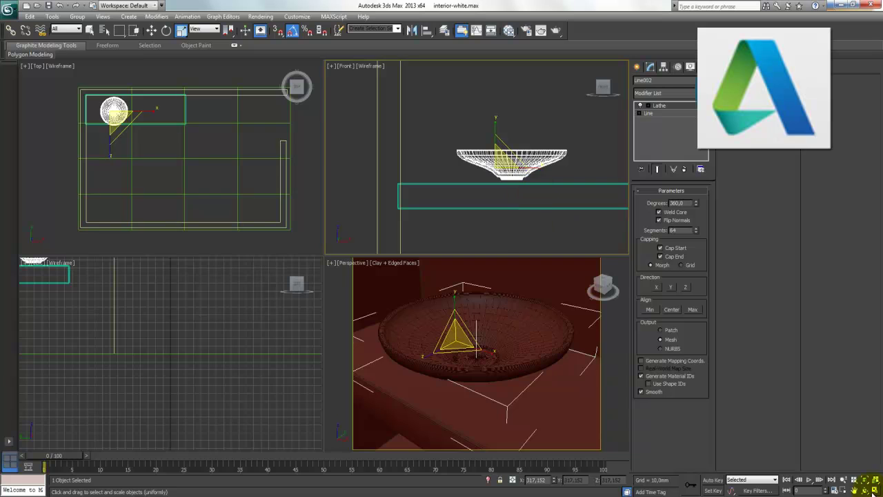
click(860, 487)
scroll(355, 255, up, 4)
key(w)
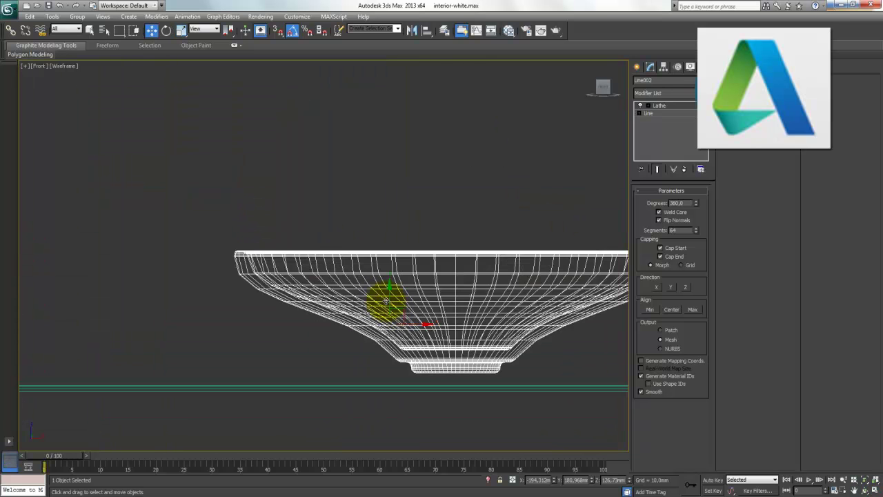
drag(388, 293, 386, 306)
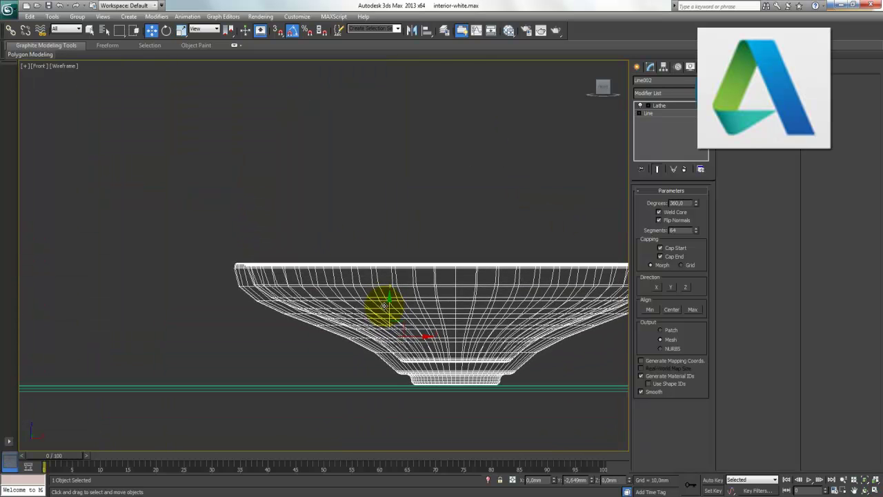
click(662, 114)
mouse_move(528, 219)
middle_down()
mouse_move(453, 175)
mouse_move(449, 211)
middle_up()
scroll(453, 180, up, 2)
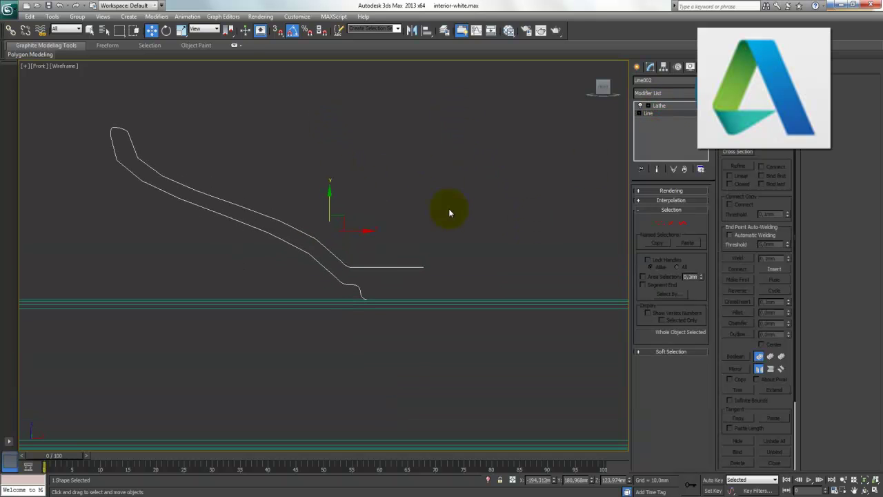
Lower the three bottom-right profile vertices and the end vertex, tweaking its handle to curve the base
click(659, 223)
click(382, 245)
drag(336, 247, 453, 272)
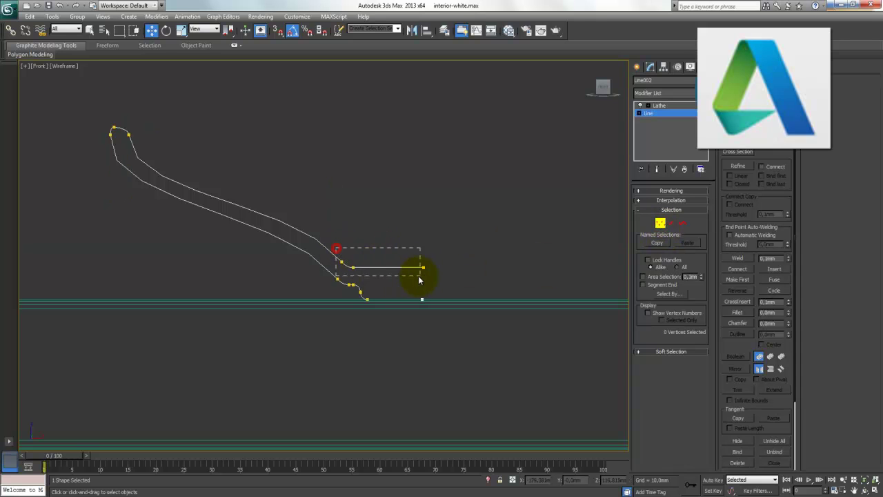
drag(340, 226, 338, 237)
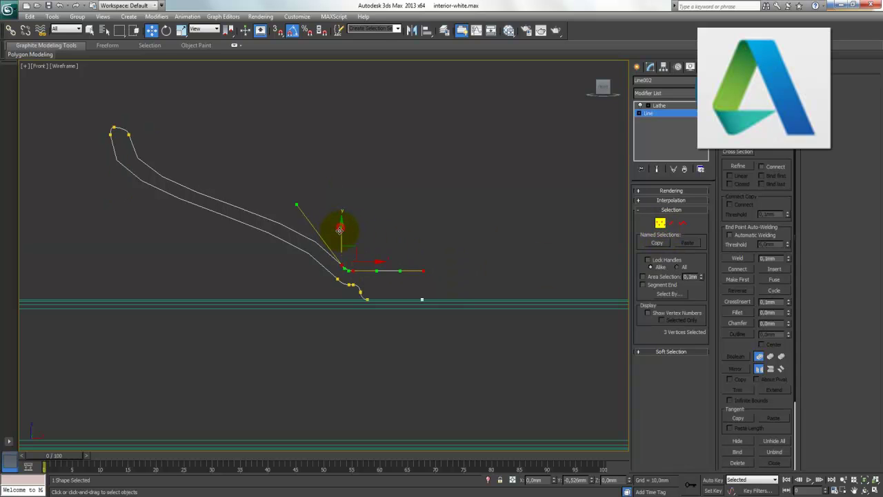
click(446, 247)
mouse_move(405, 266)
mouse_down()
mouse_move(422, 261)
mouse_move(400, 298)
mouse_up()
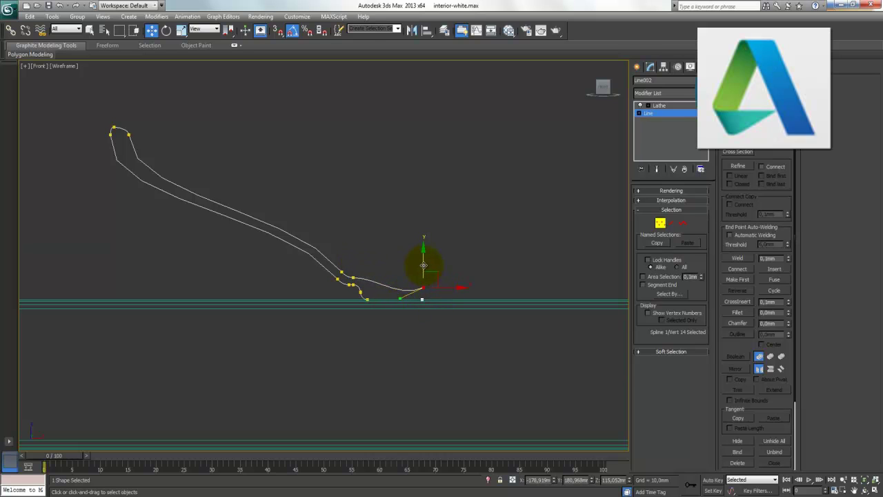
drag(424, 265, 424, 269)
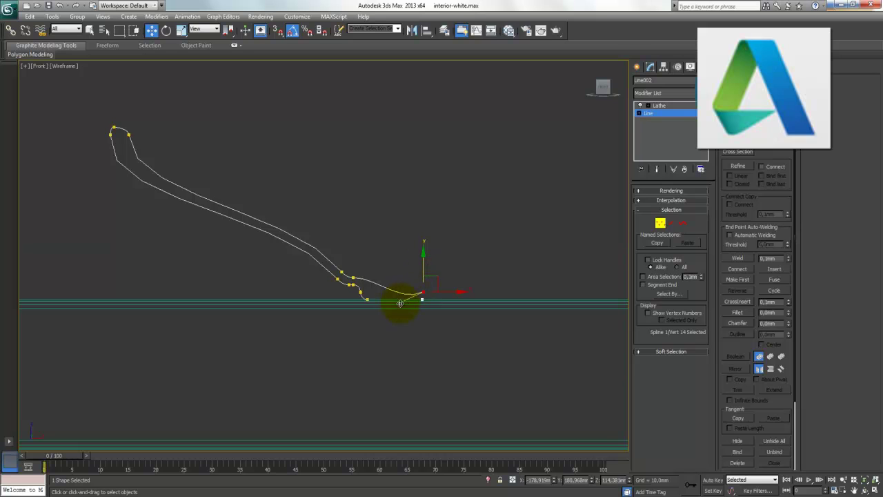
drag(401, 303, 400, 296)
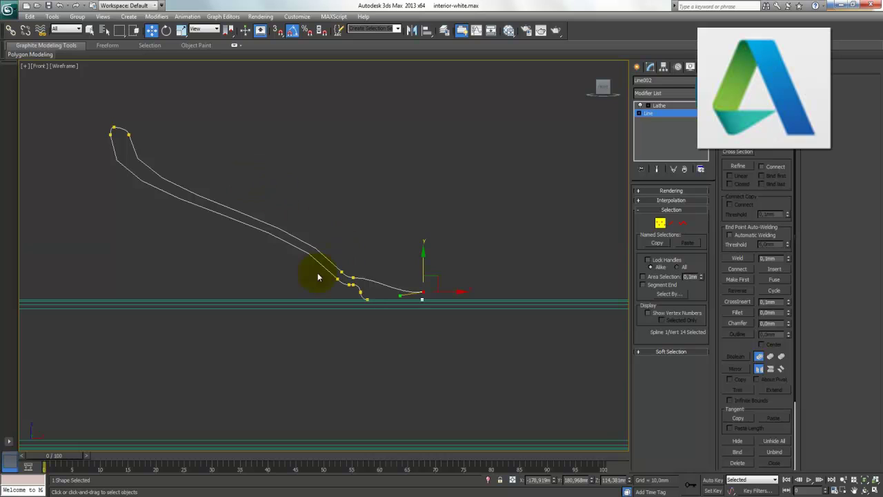
Return to the Lathe level and orbit the maximized Perspective view to inspect the reshaped bowl
click(660, 222)
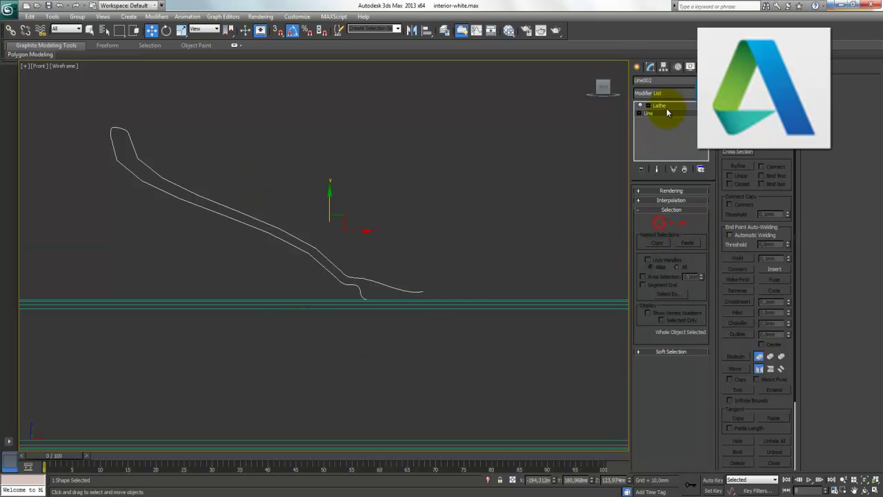
click(664, 107)
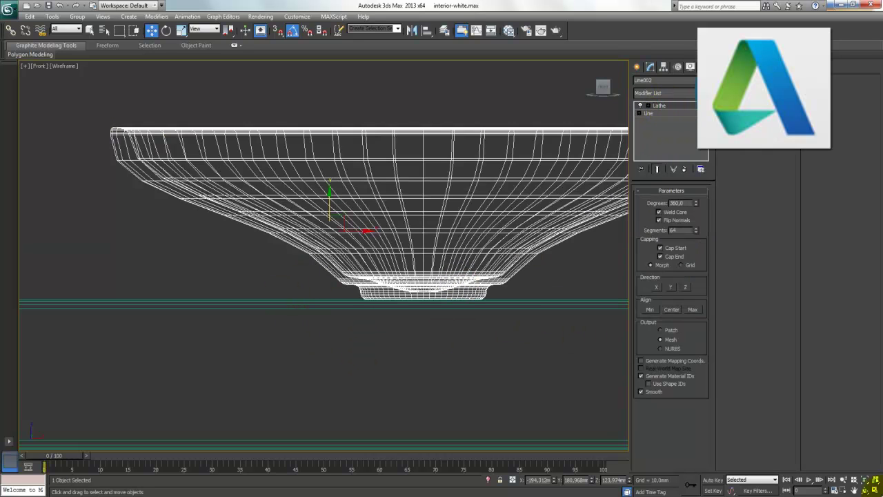
click(873, 489)
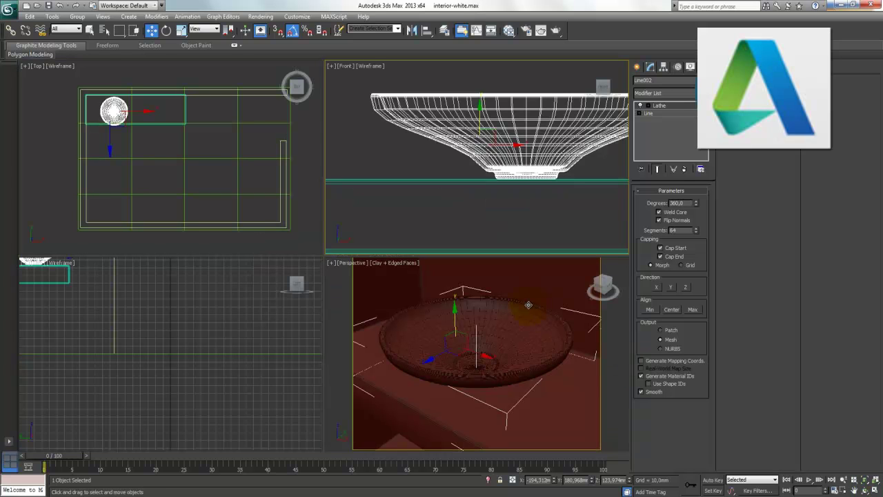
click(874, 489)
mouse_move(462, 239)
alt+middle_down()
mouse_move(394, 244)
mouse_move(457, 230)
mouse_move(483, 250)
mouse_move(414, 236)
mouse_move(473, 228)
alt+middle_up()
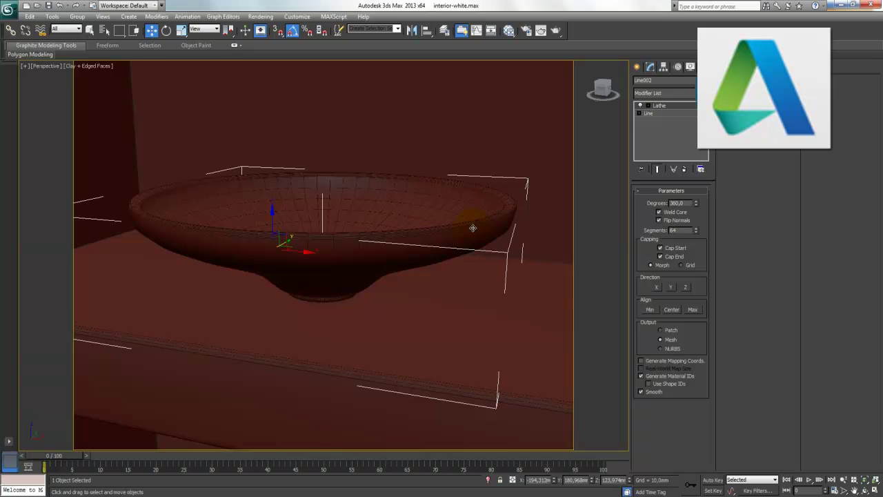
Zoom extents the Left view, hide its grid, and maximize it to show bowl and table
click(875, 490)
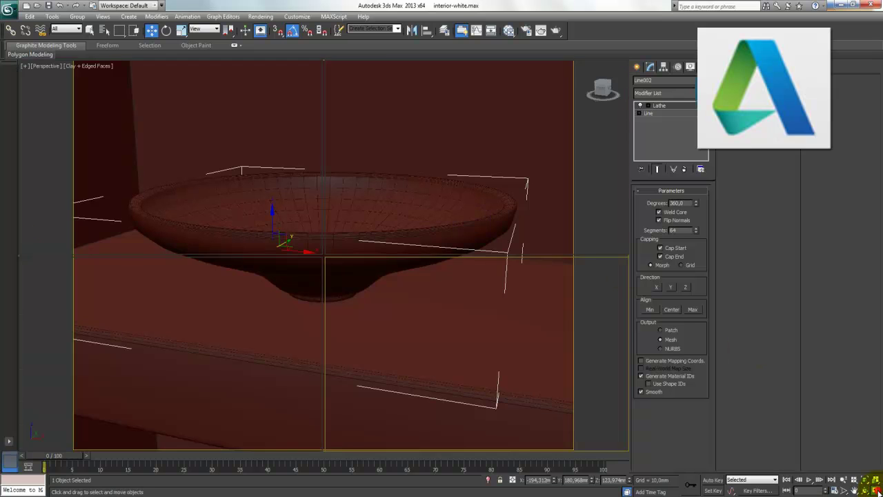
click(250, 319)
key(z)
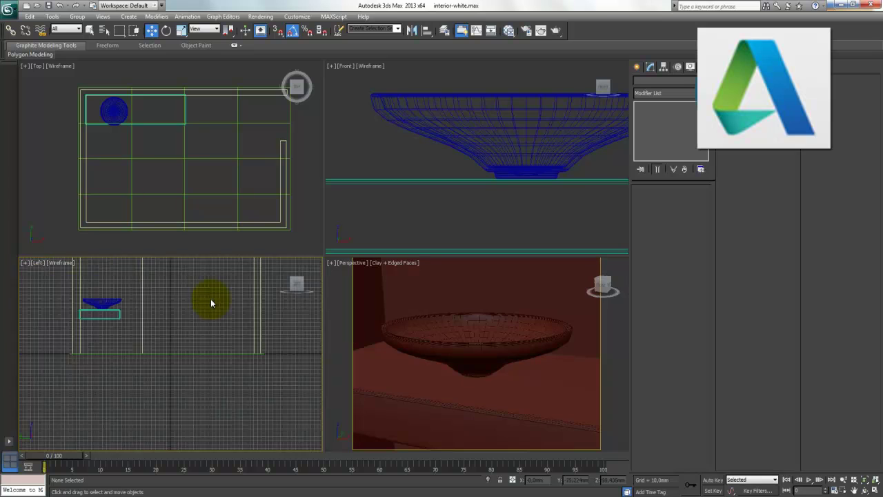
key(g)
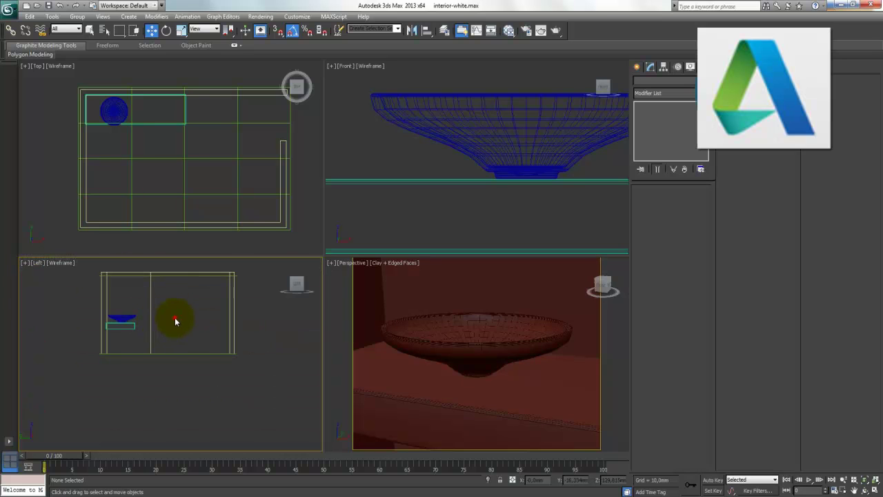
click(875, 490)
scroll(340, 288, up, 2)
scroll(349, 291, up, 3)
scroll(349, 290, up, 2)
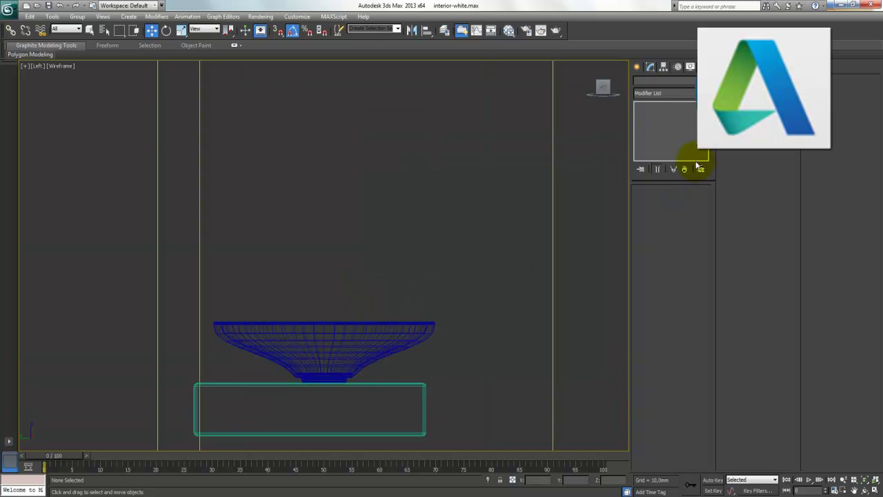
Draw an inverted-L line above the bowl in the Left view: a horizontal run then a short drop
click(637, 66)
click(654, 137)
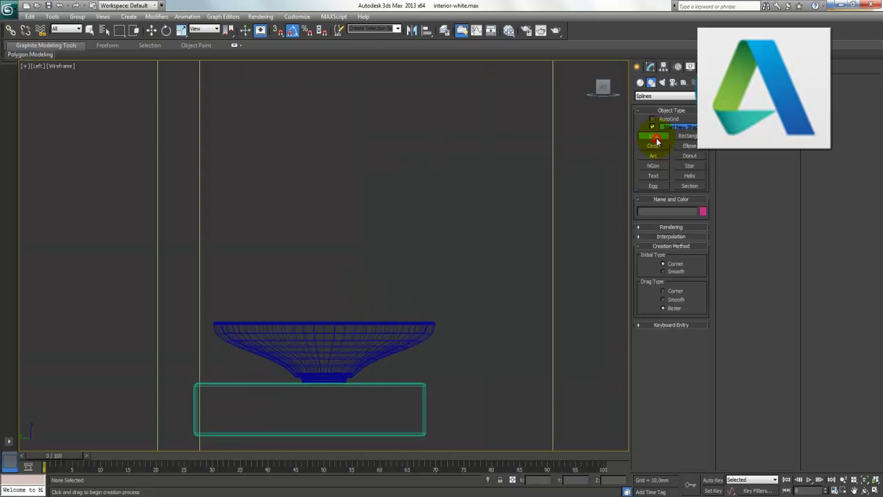
click(199, 244)
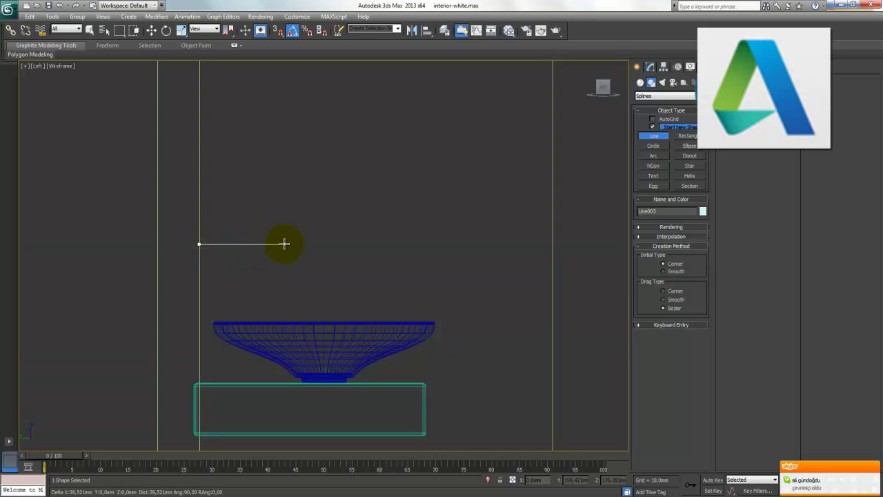
click(312, 244)
click(316, 285)
right_click(327, 280)
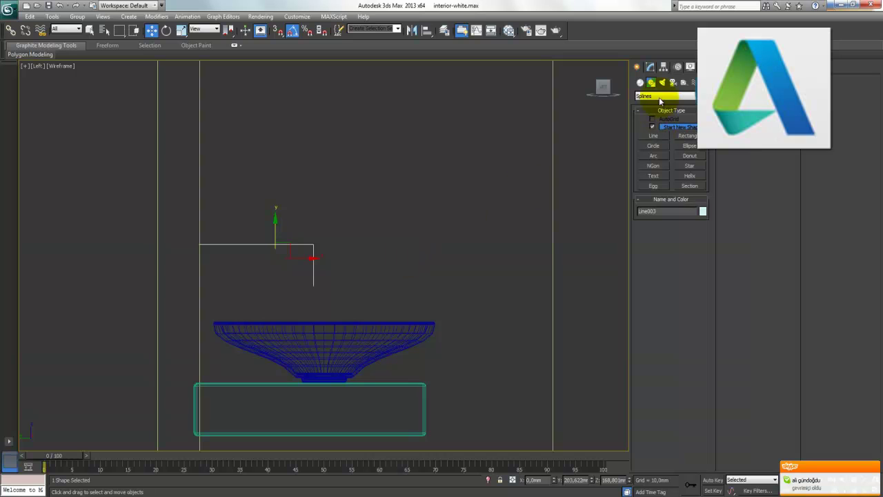
Shift the two vertices of the line's vertical segment slightly to the right
click(650, 66)
click(660, 223)
drag(371, 221, 298, 300)
drag(342, 244, 352, 244)
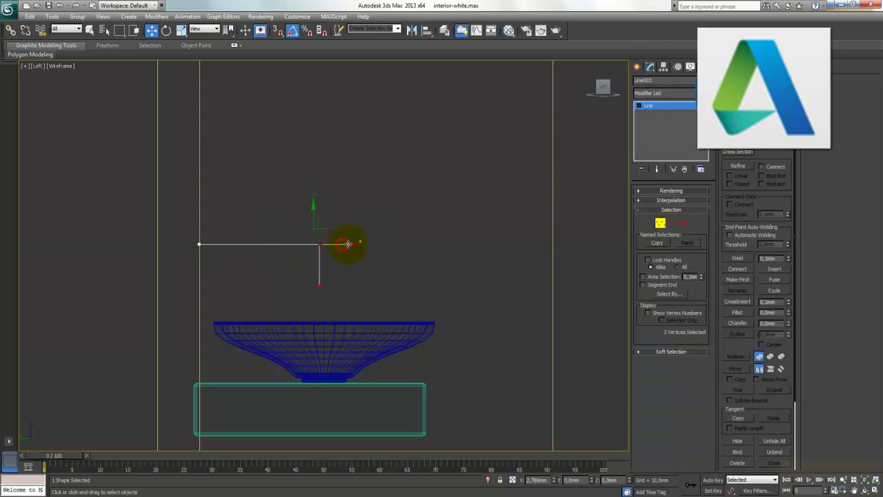
click(660, 223)
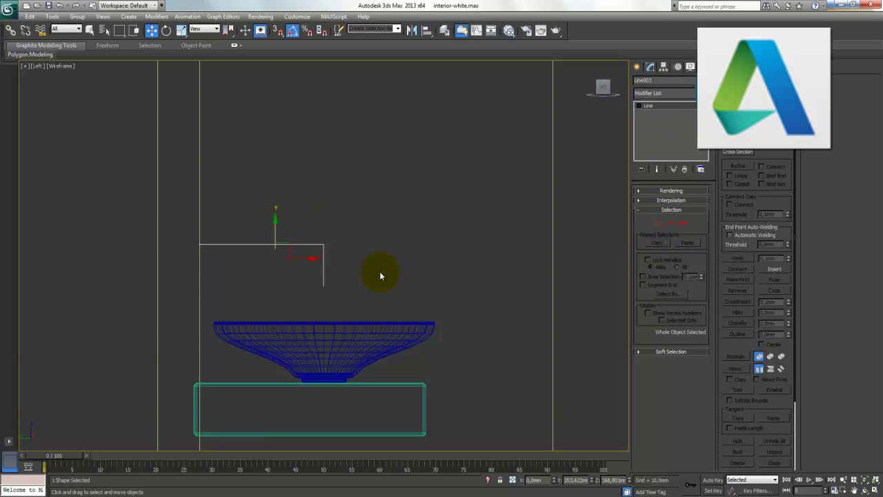
Enable the faucet line in both the renderer and the viewport in the Rendering rollout
click(671, 191)
click(652, 199)
click(652, 206)
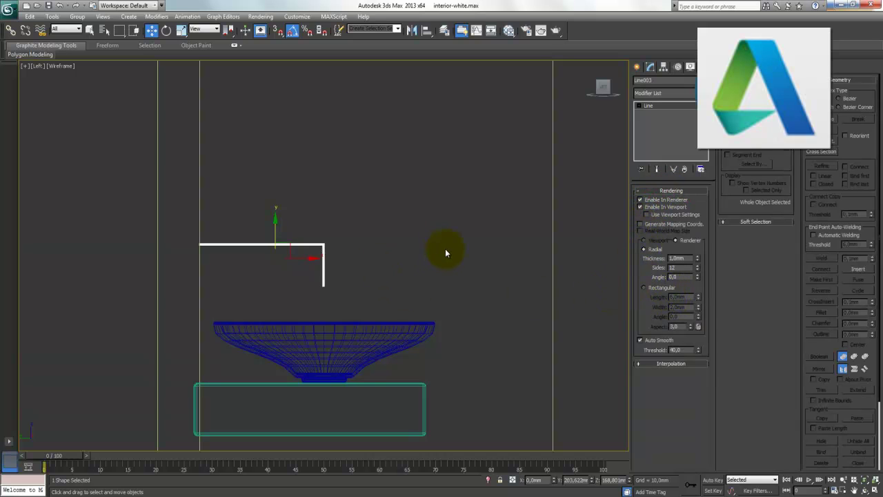
Centre the faucet line over the bowl in the maximized Top view
key(alt+w)
click(177, 113)
key(alt+w)
middle_drag(347, 211, 489, 308)
key(bracketleft)
drag(570, 221, 377, 222)
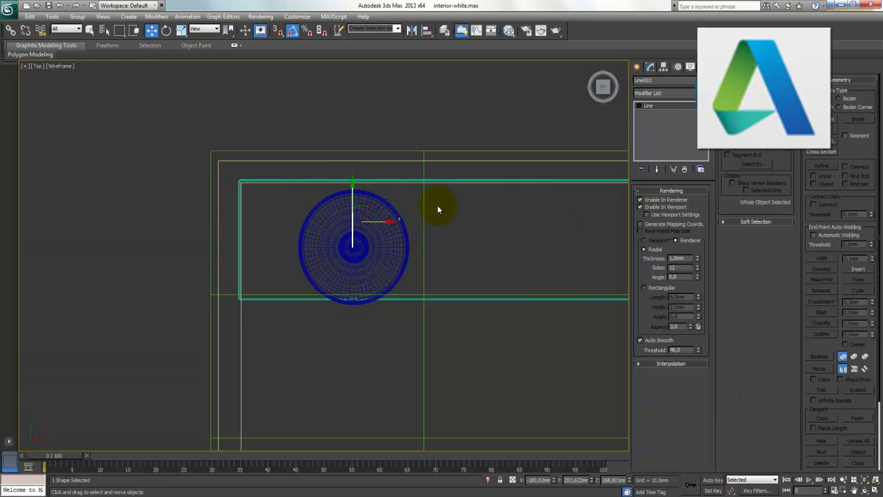
scroll(432, 239, up, 2)
scroll(431, 240, up, 2)
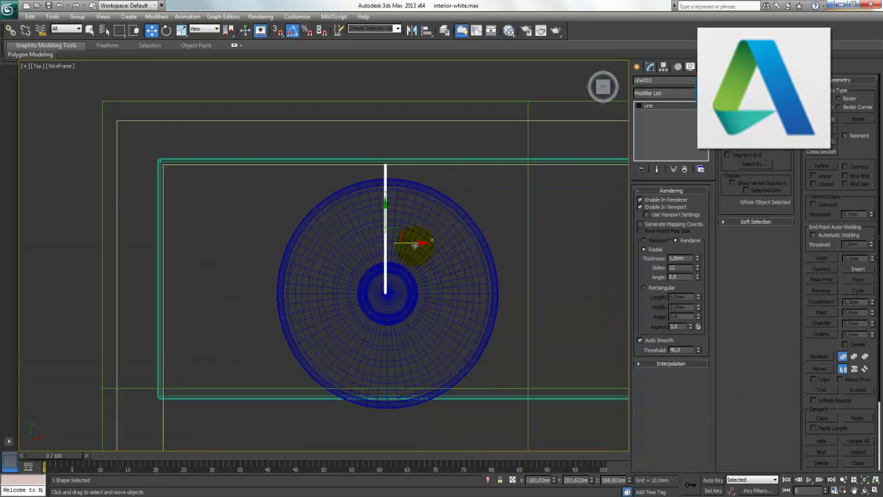
scroll(461, 262, up, 1)
scroll(455, 249, up, 2)
middle_drag(453, 242, 403, 248)
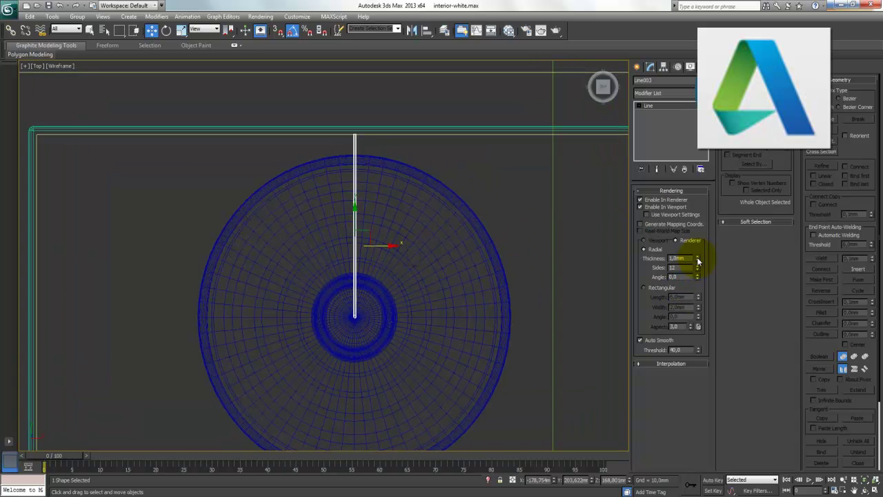
Set the faucet tube's thickness to 7.89 mm and maximize the Left view
drag(699, 258, 630, 437)
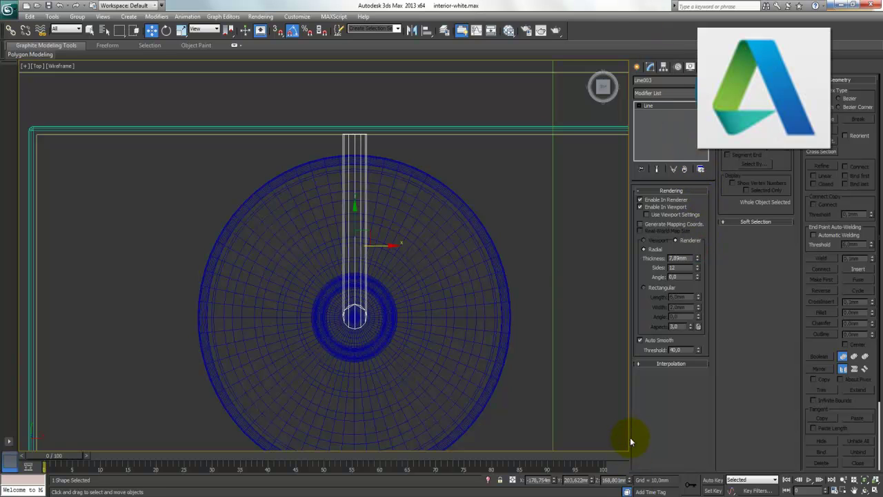
click(874, 490)
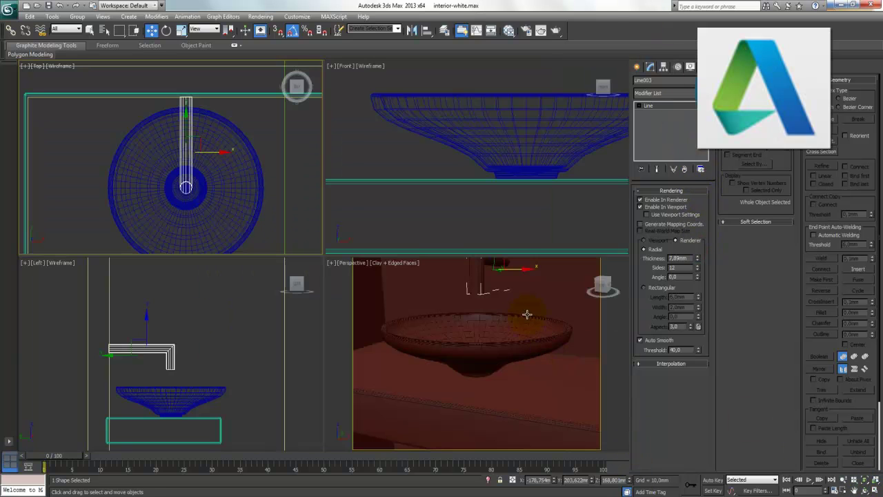
right_click(203, 332)
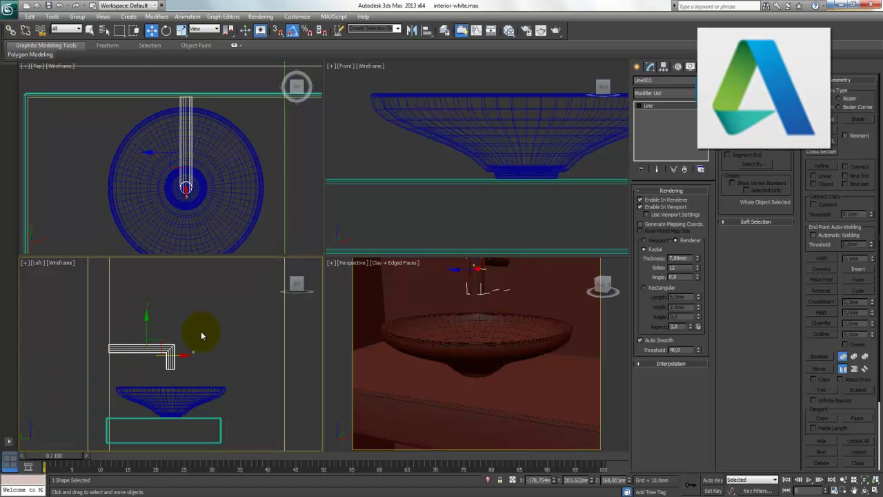
click(874, 489)
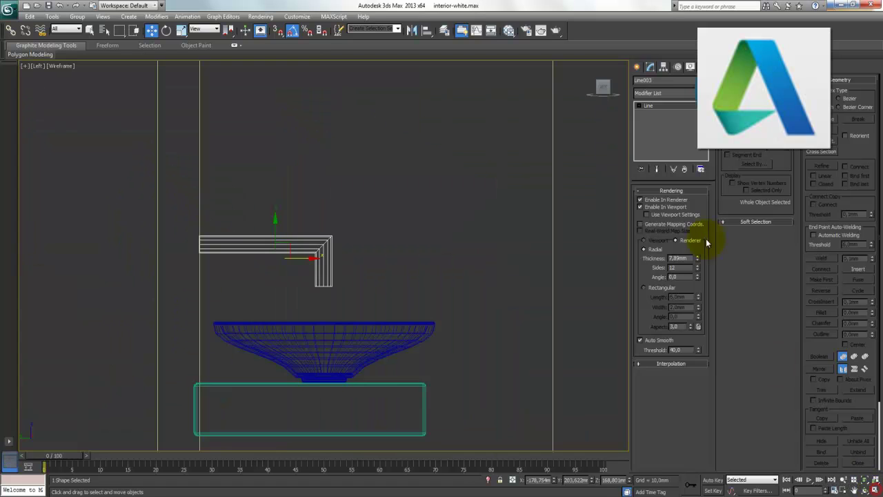
Hide the tube in the viewport and fillet the line's corner vertex into a rounded bend
click(657, 206)
key(1)
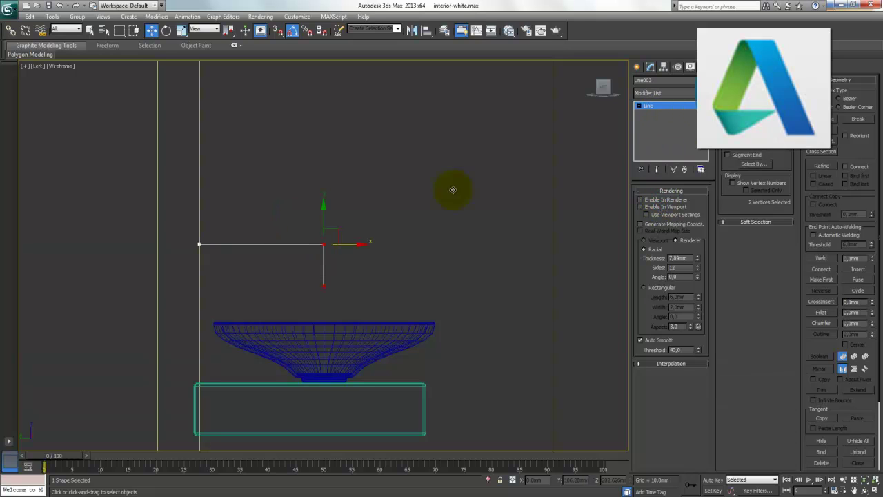
click(323, 244)
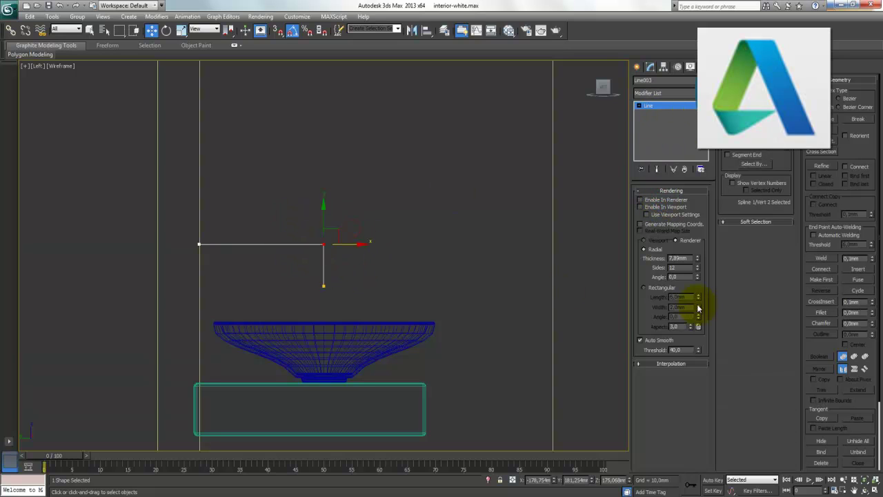
drag(872, 317, 872, 312)
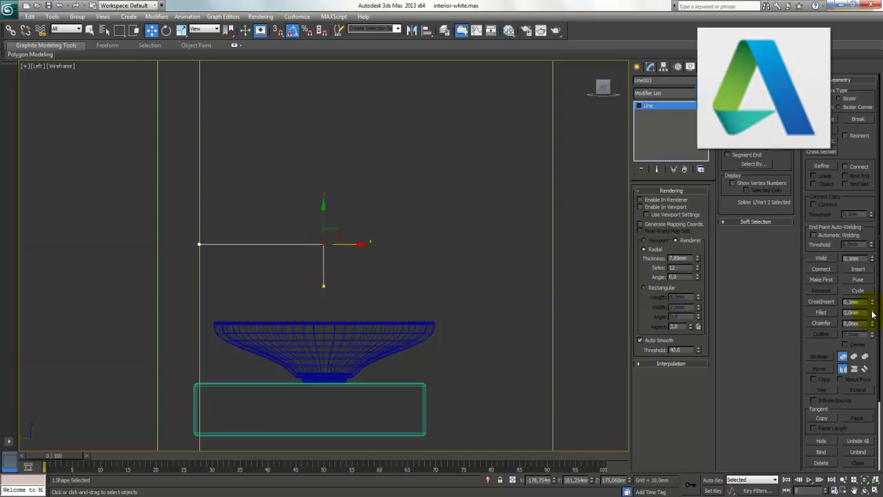
drag(873, 314, 873, 305)
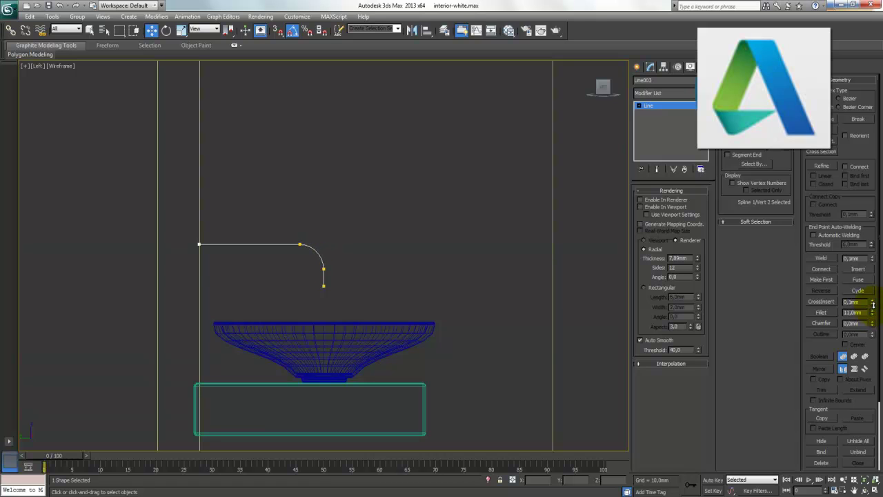
Raise the bend's vertices slightly, then display the faucet as a 7.89 mm tube again
scroll(343, 295, up, 2)
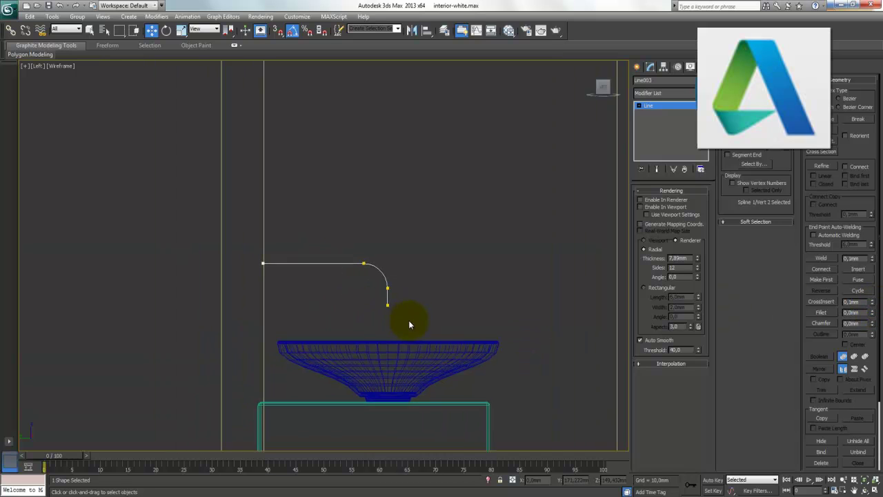
scroll(409, 320, up, 2)
drag(470, 371, 436, 318)
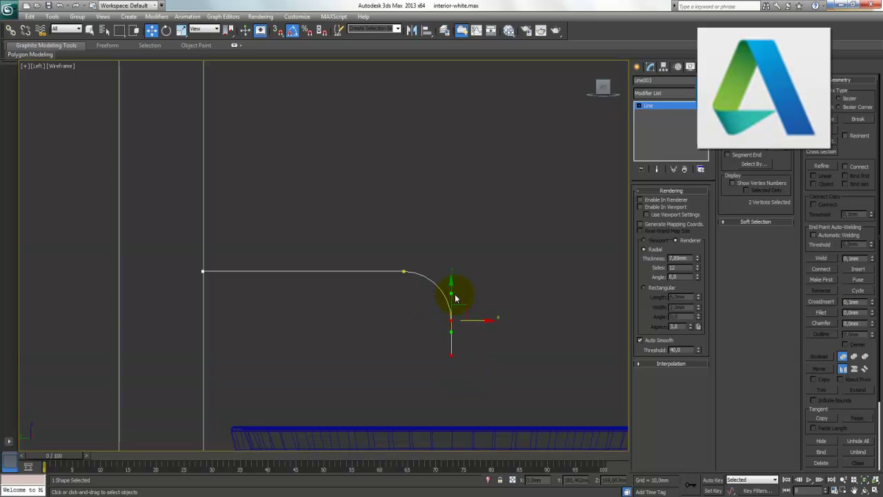
drag(451, 282, 455, 266)
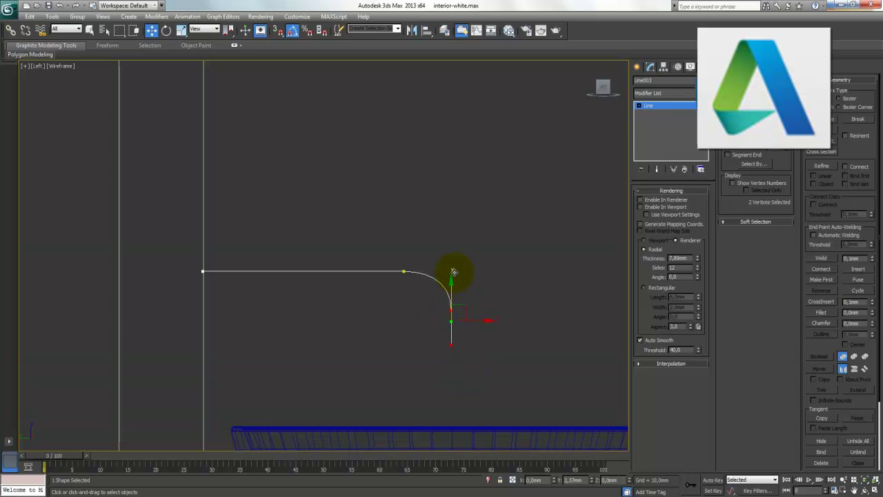
mouse_move(482, 349)
mouse_down()
mouse_move(428, 327)
mouse_move(454, 289)
mouse_up()
click(517, 301)
scroll(510, 318, up, 1)
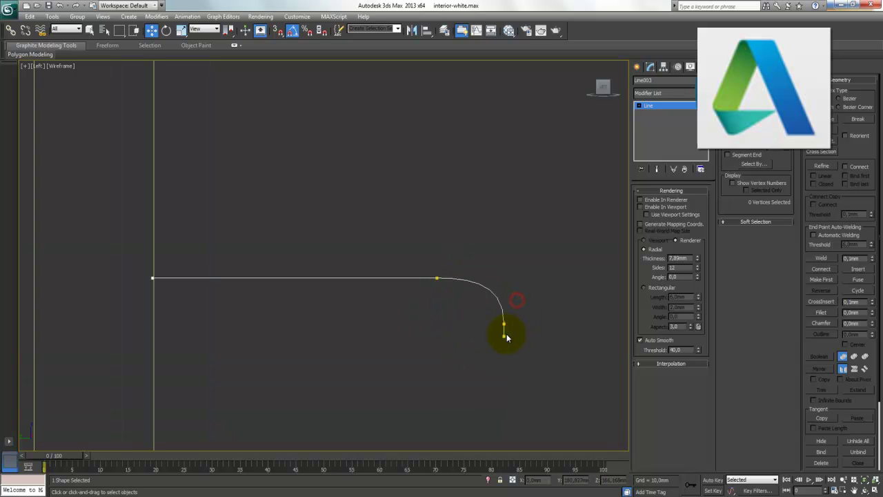
click(653, 206)
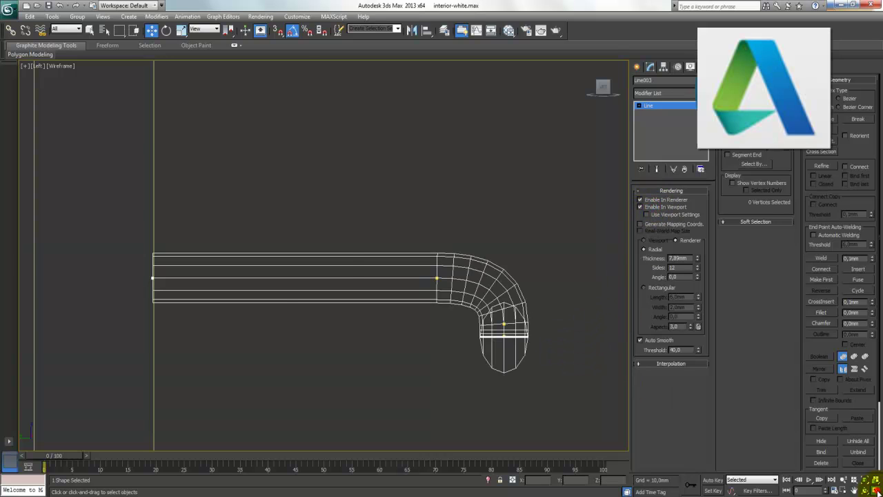
Reshape the faucet's bend by moving its bend vertices, then select the two vertices around the elbow
key(alt+w)
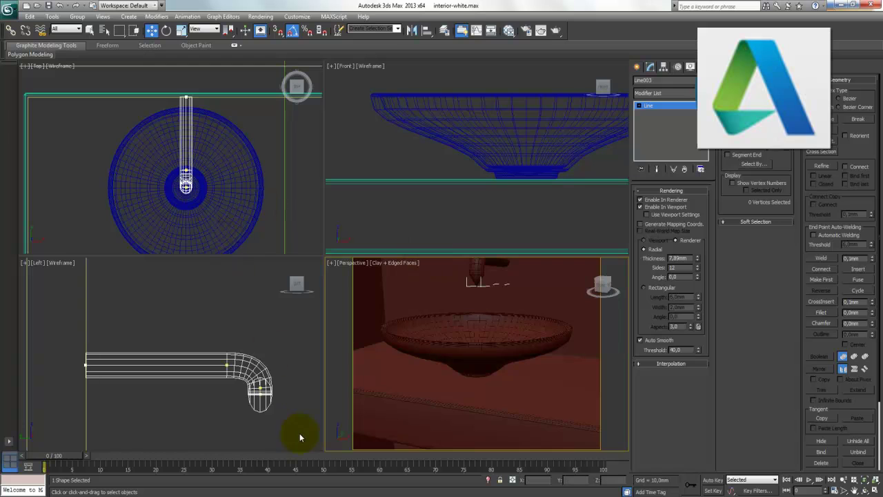
click(259, 388)
mouse_move(261, 361)
mouse_down()
mouse_move(261, 396)
mouse_move(266, 339)
mouse_up()
drag(264, 396, 304, 419)
click(258, 366)
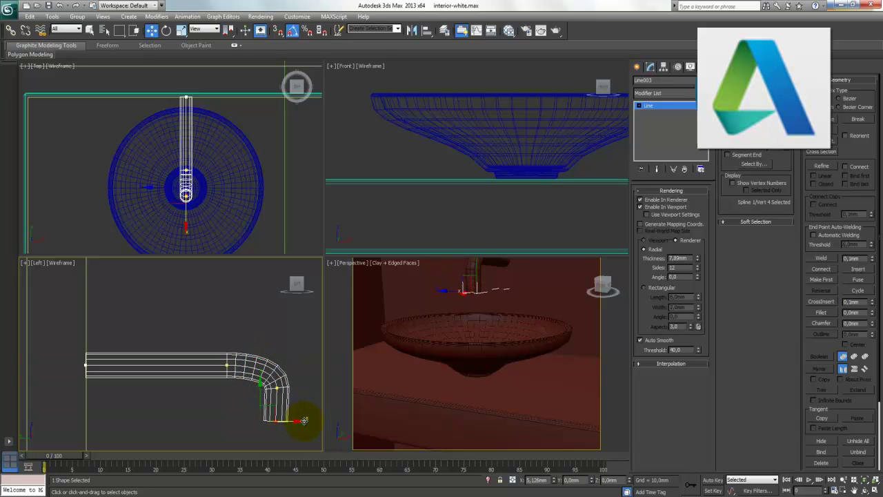
drag(248, 341, 312, 433)
drag(277, 360, 277, 362)
In the enlarged Left view, raise the spout's bottom vertex to shorten the downward spout
key(alt+w)
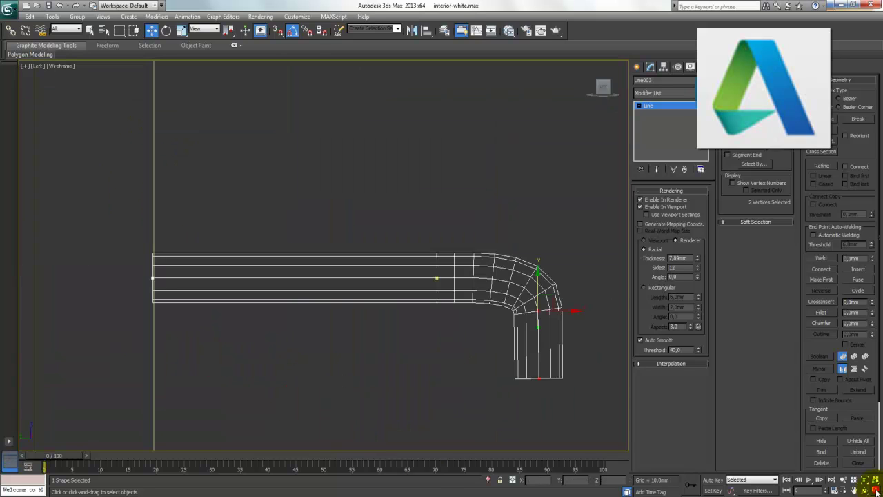
middle_drag(492, 335, 338, 315)
drag(339, 336, 339, 336)
drag(391, 321, 392, 292)
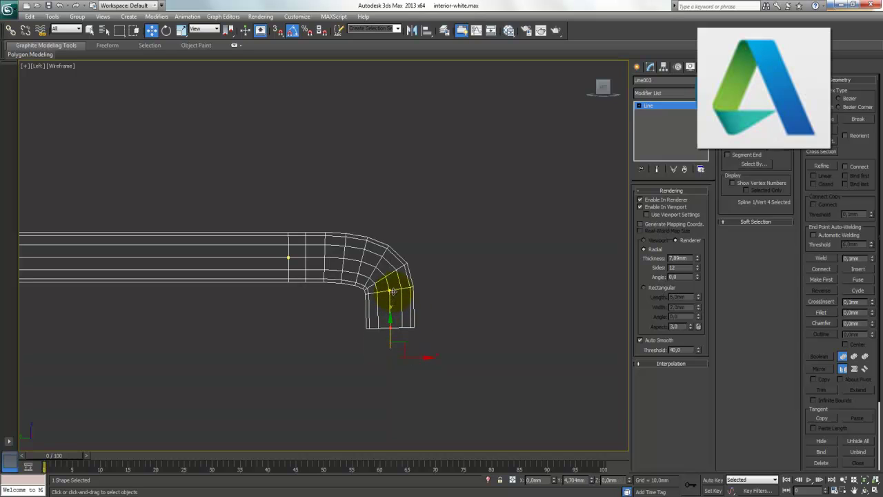
drag(423, 329, 424, 331)
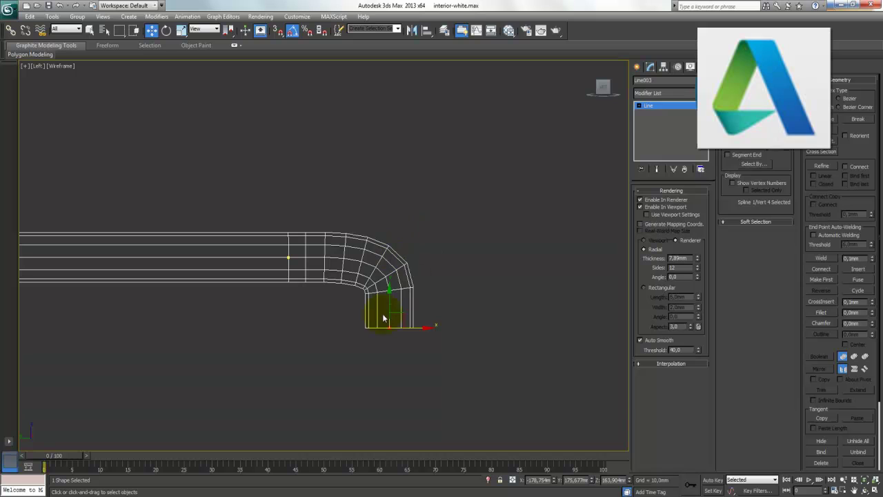
Nudge the bend vertex slightly to refine the rounded elbow above the bowl
click(375, 371)
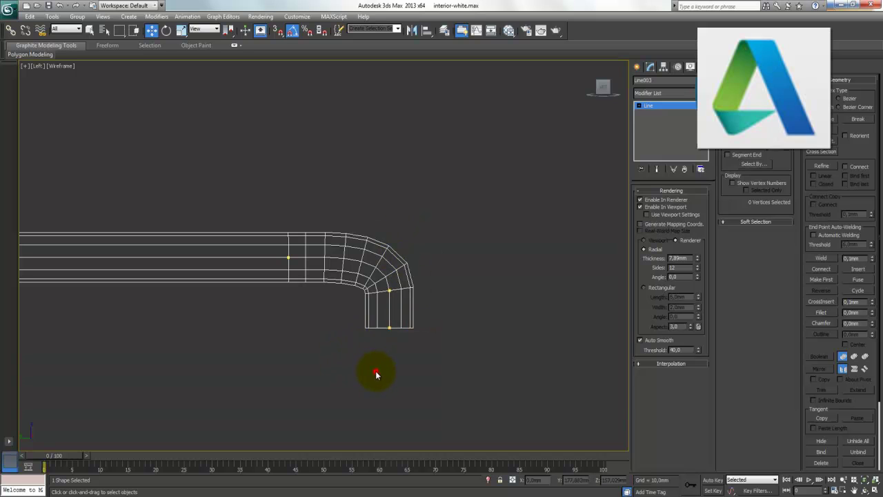
click(390, 291)
drag(390, 264, 390, 263)
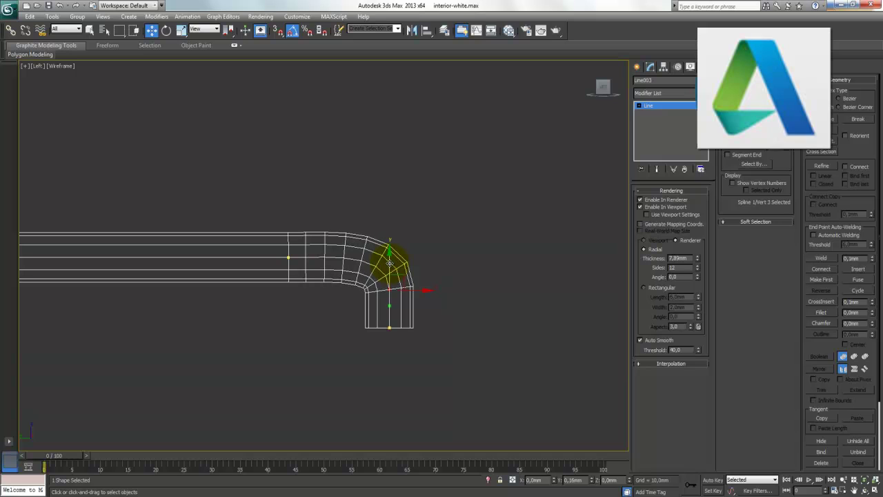
click(414, 354)
scroll(211, 290, down, 2)
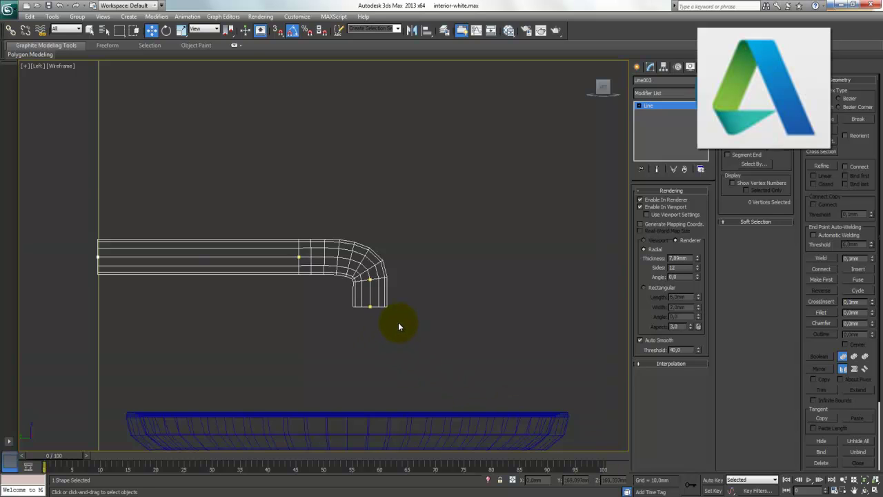
Select the faucet line and frame it in the maximized perspective view
key(alt+w)
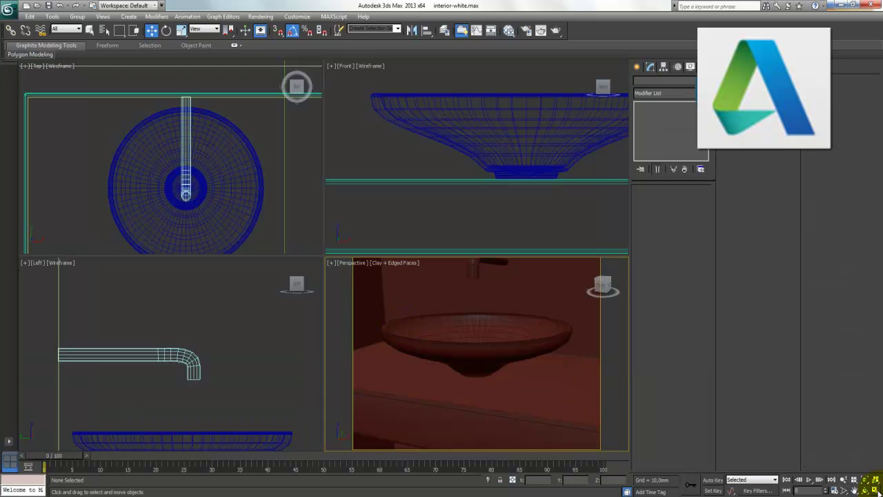
click(875, 490)
alt+middle_drag(322, 110, 312, 241)
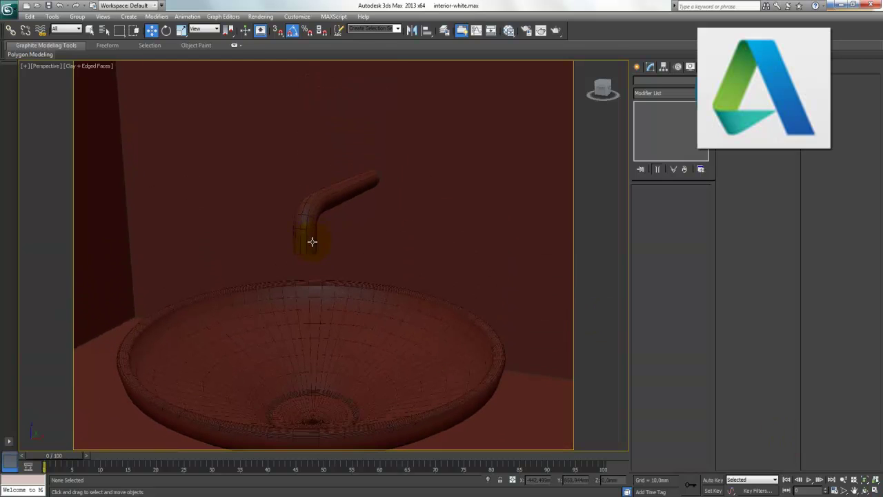
click(312, 241)
key(z)
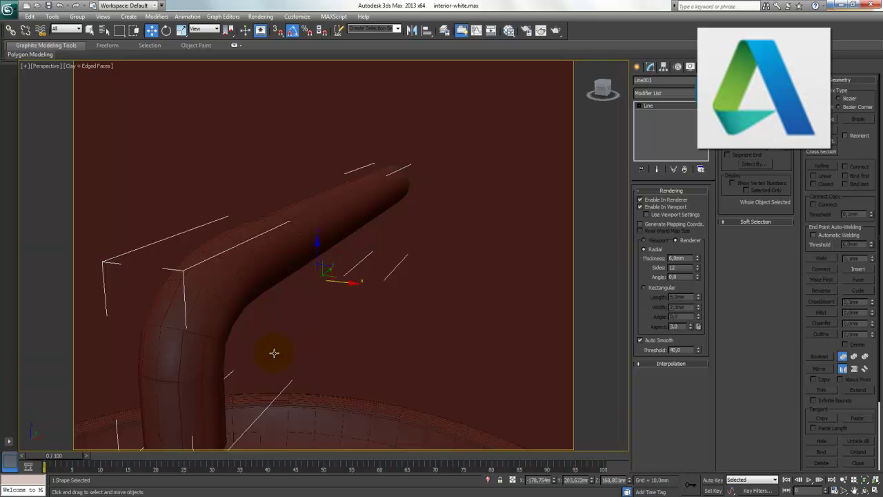
alt+middle_drag(274, 352, 285, 317)
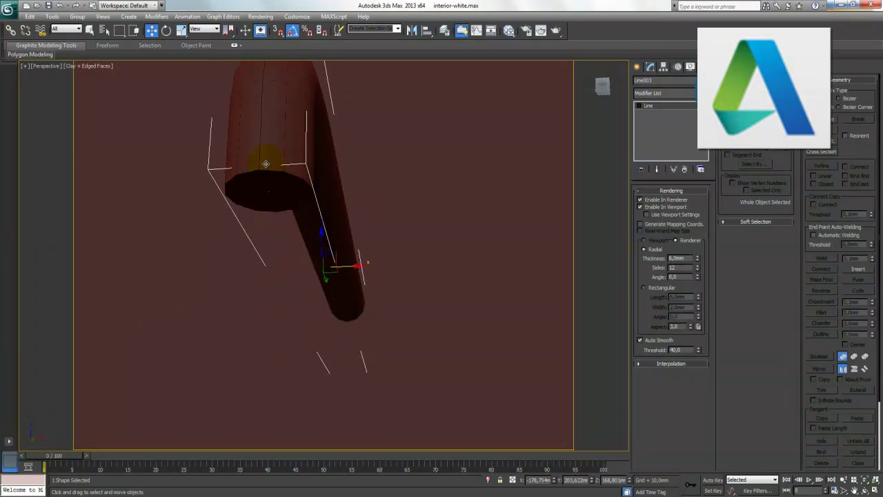
Convert the faucet line to Editable Poly and select its end cap polygon
right_click(266, 163)
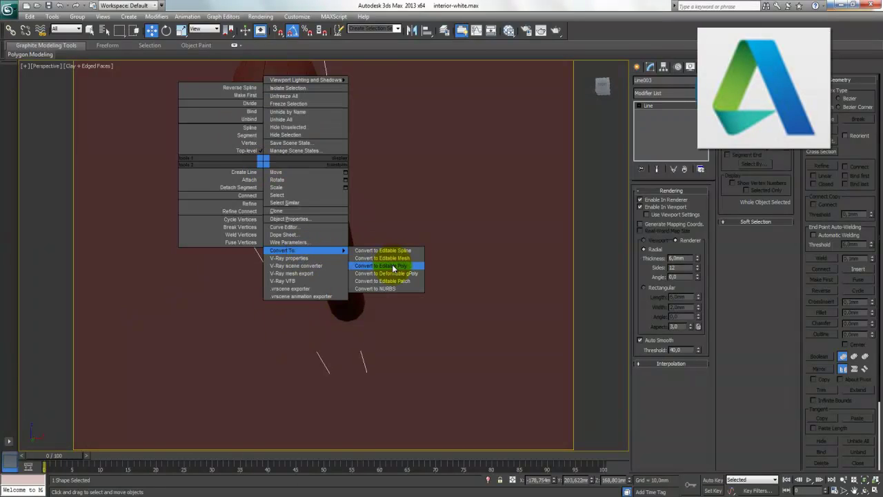
click(394, 267)
click(682, 202)
click(305, 181)
Add the thin top strip and small left-edge polygon to the end cap selection
mouse_move(299, 218)
alt+middle_down()
mouse_move(320, 189)
mouse_move(370, 183)
mouse_move(438, 198)
mouse_move(305, 174)
mouse_move(367, 253)
mouse_move(315, 241)
mouse_move(336, 181)
alt+middle_up()
scroll(367, 254, up, 5)
scroll(367, 253, down, 5)
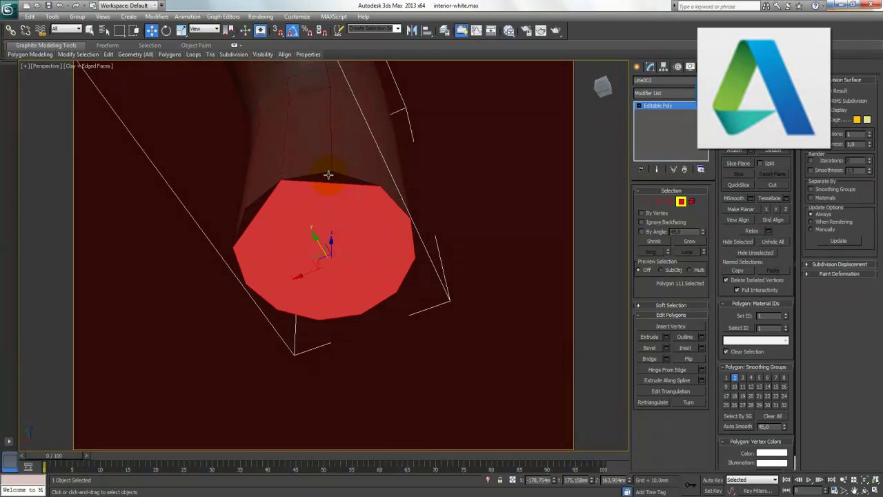
ctrl+click(328, 175)
ctrl+click(252, 209)
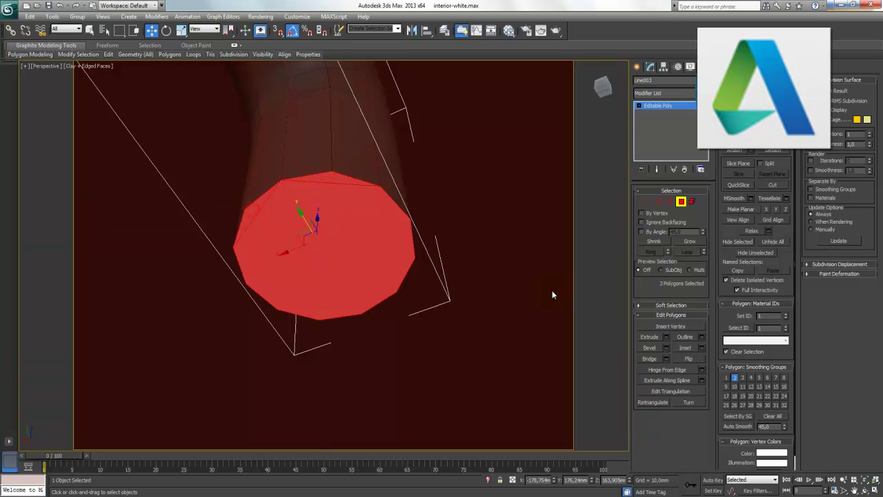
Inset the end cap by 1.0mm and extrude it inward about 9mm
click(703, 350)
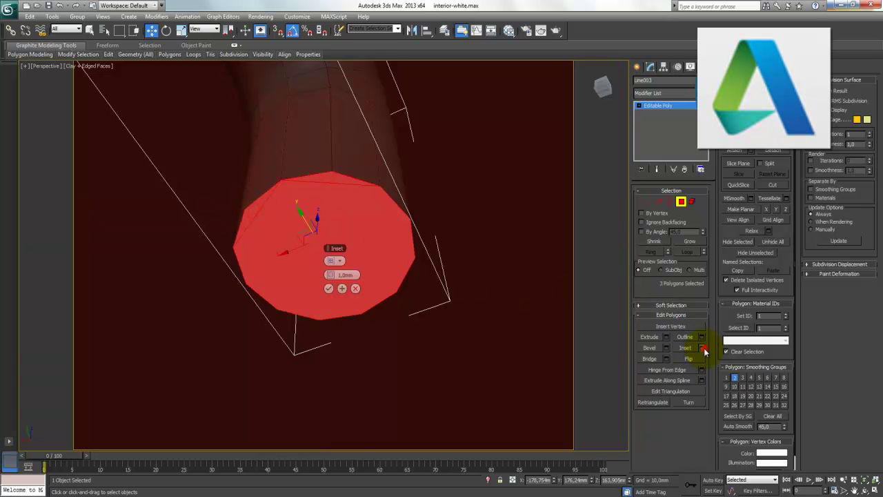
click(328, 288)
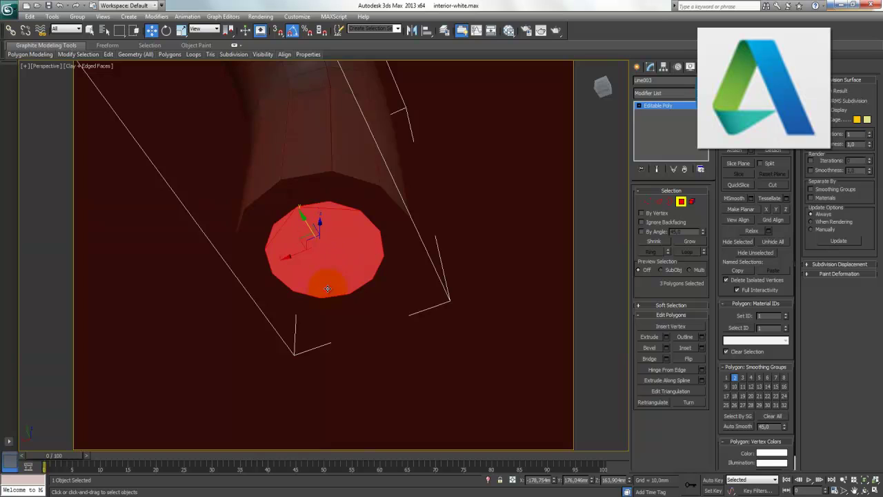
click(666, 336)
drag(331, 275, 284, 270)
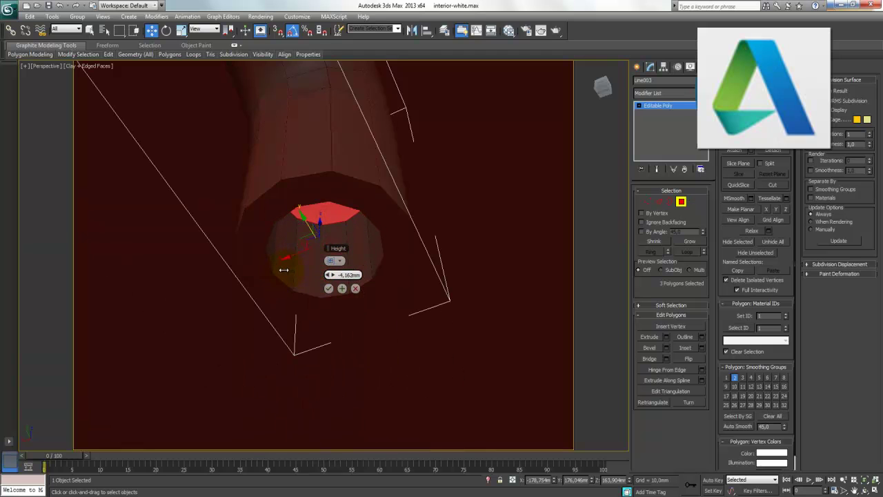
click(329, 287)
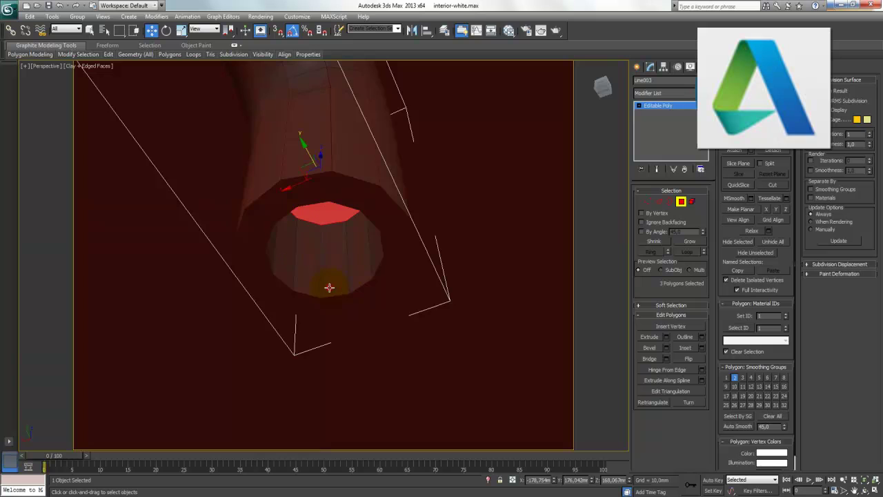
Add an edge loop around the tube, slid toward the spout end
click(681, 201)
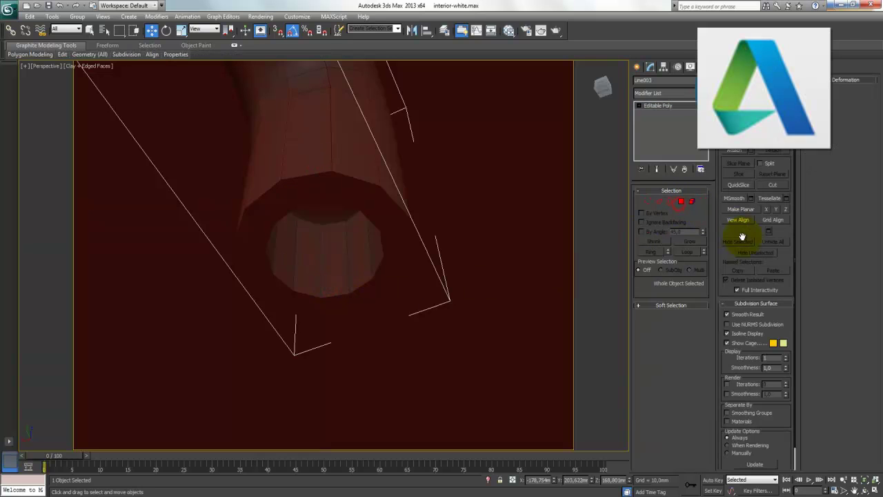
click(736, 324)
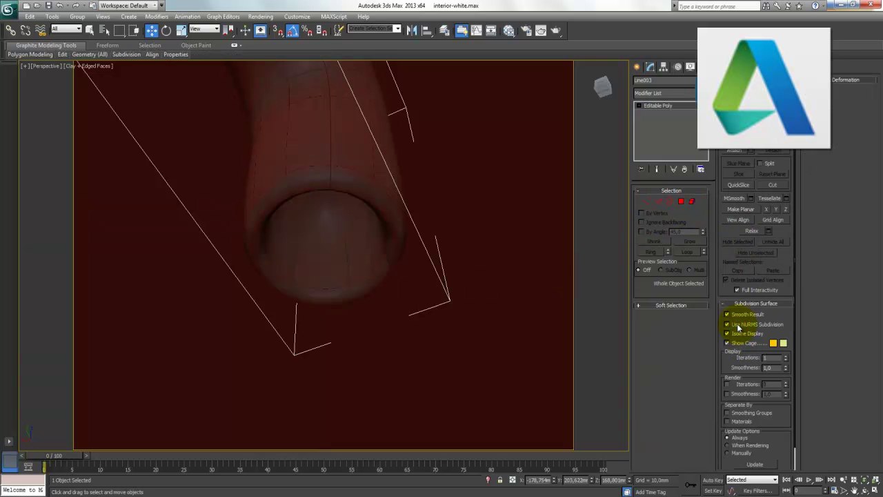
click(736, 325)
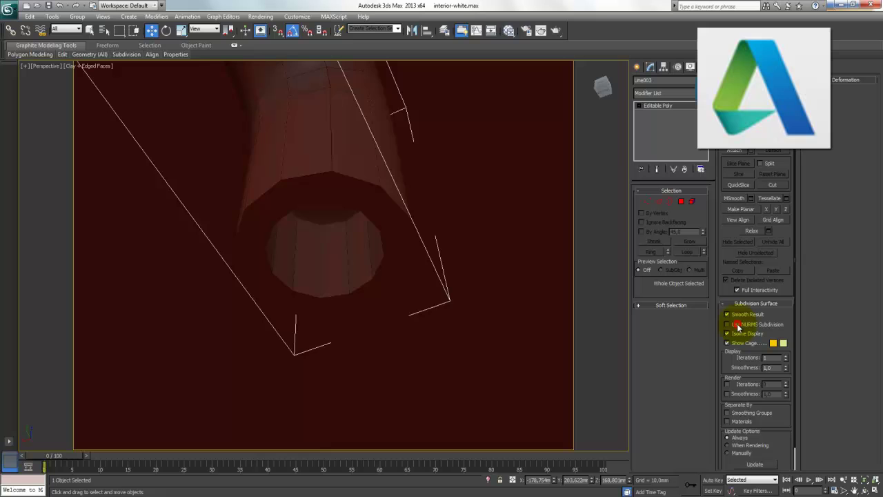
click(660, 201)
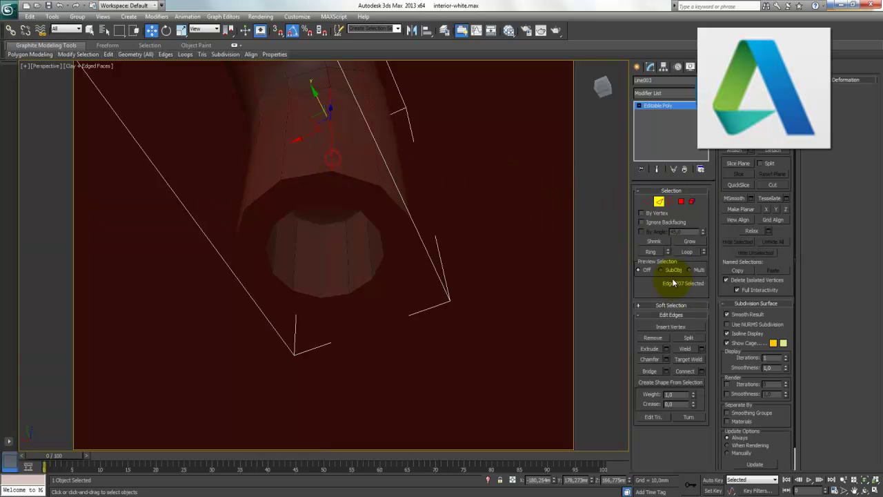
click(650, 251)
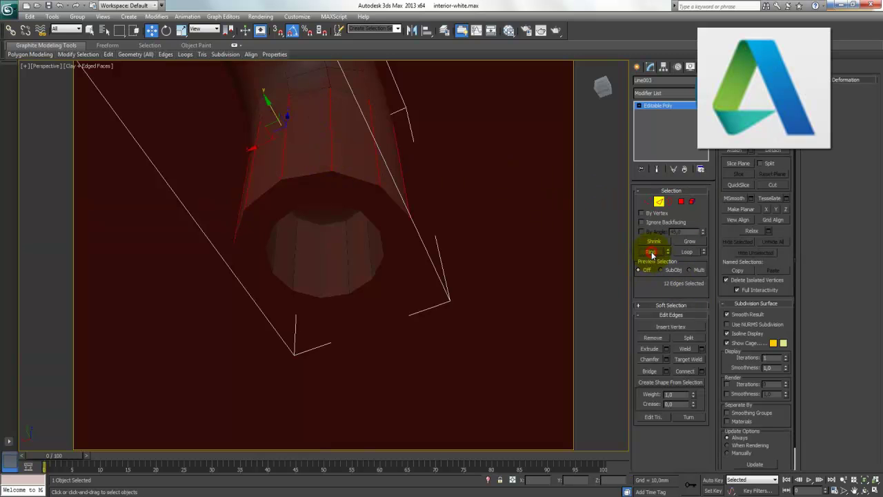
click(703, 371)
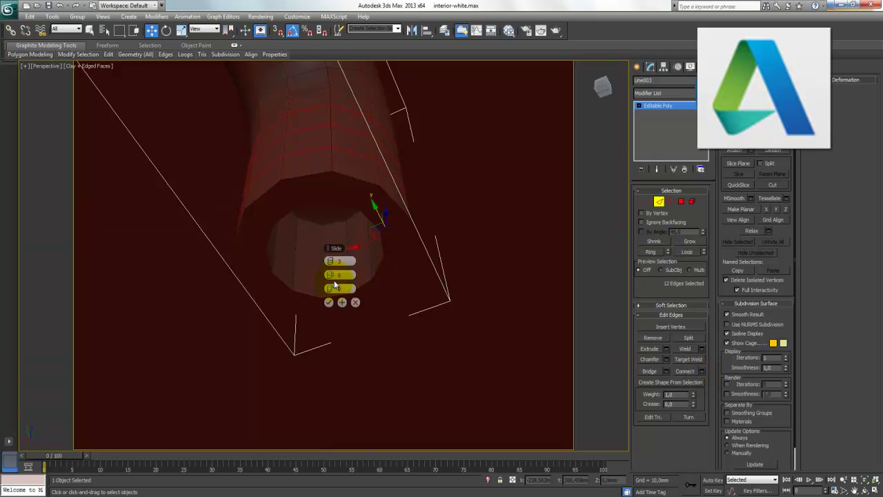
drag(331, 274, 458, 271)
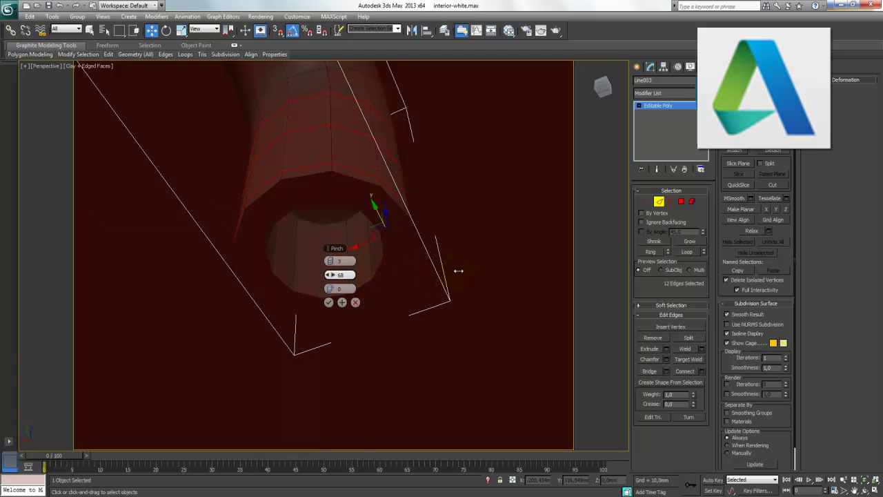
click(329, 302)
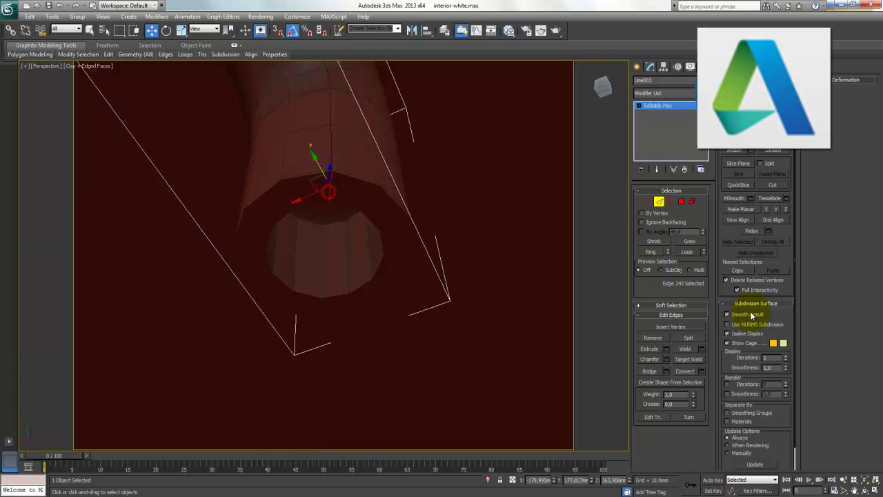
Add edge loops across the spout rim and inside the opening
click(650, 252)
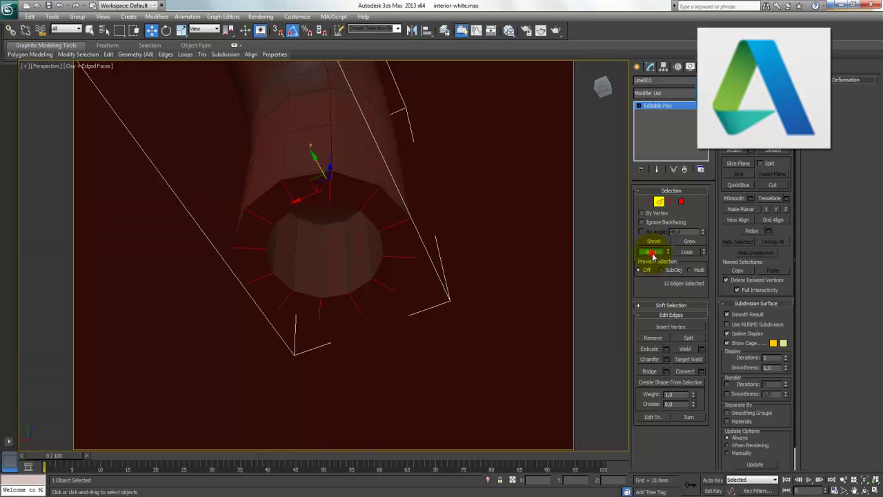
click(701, 371)
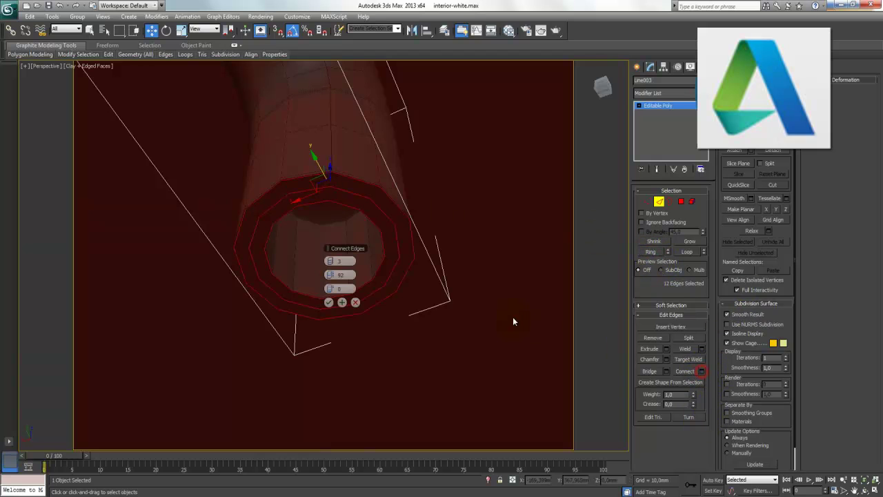
click(329, 301)
click(349, 282)
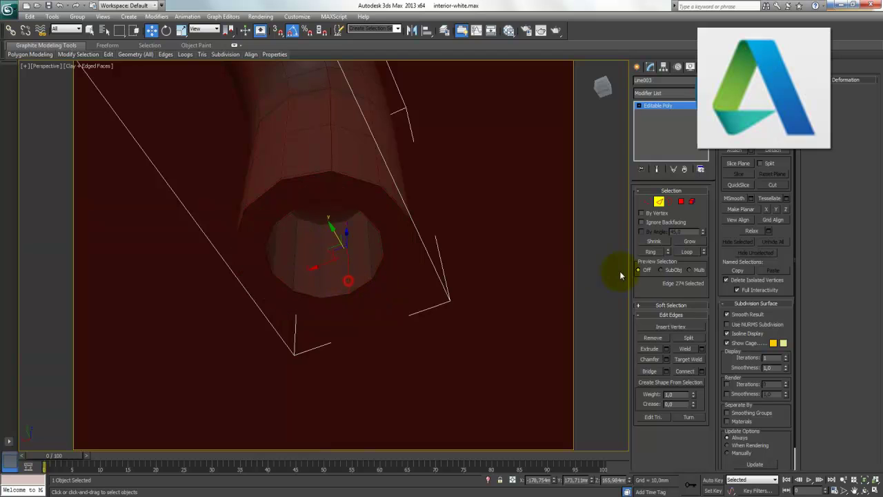
click(653, 253)
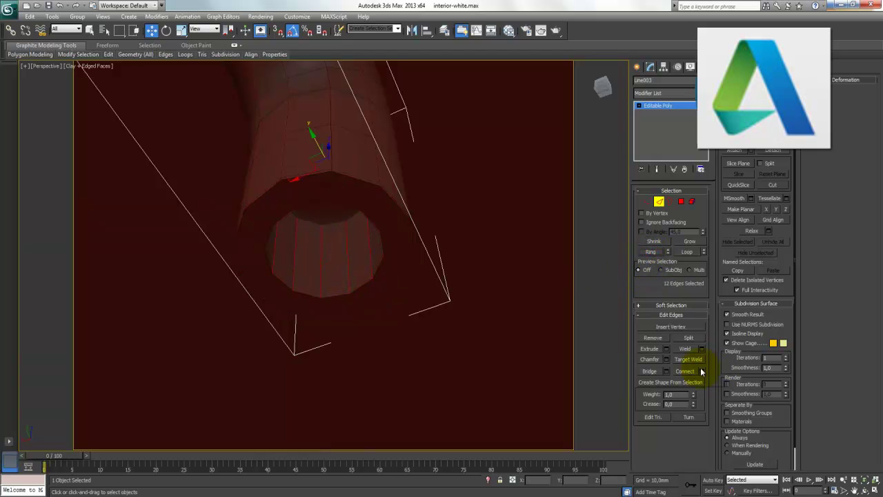
click(701, 371)
click(329, 302)
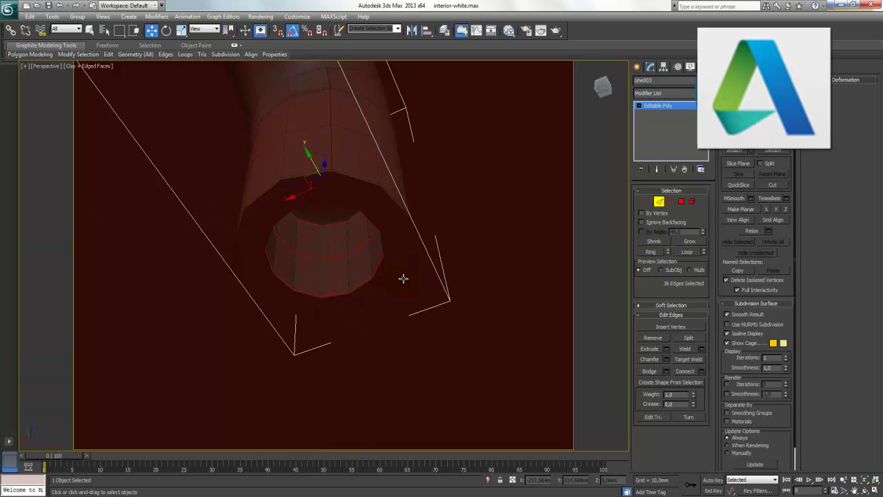
Turn on Use NURMS Subdivision for the faucet at 1 iteration
mouse_move(410, 278)
alt+middle_down()
mouse_move(371, 299)
mouse_move(355, 292)
mouse_move(407, 285)
mouse_move(431, 291)
mouse_move(420, 296)
alt+middle_up()
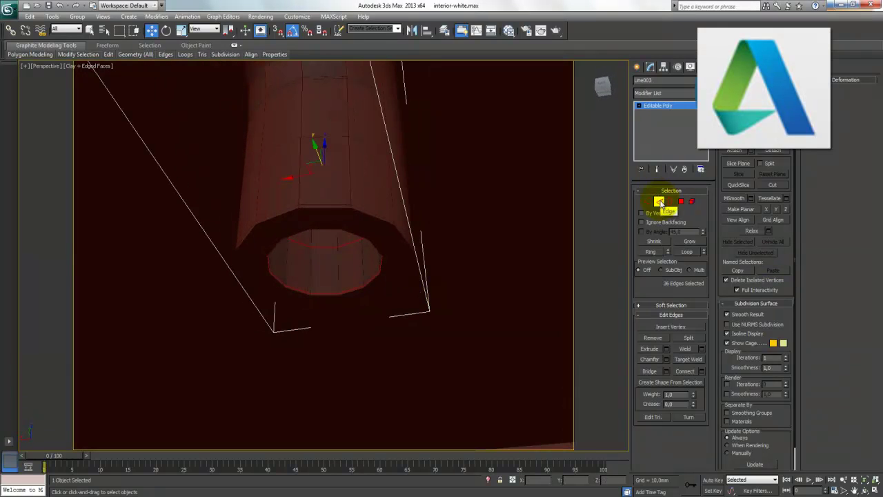
click(740, 325)
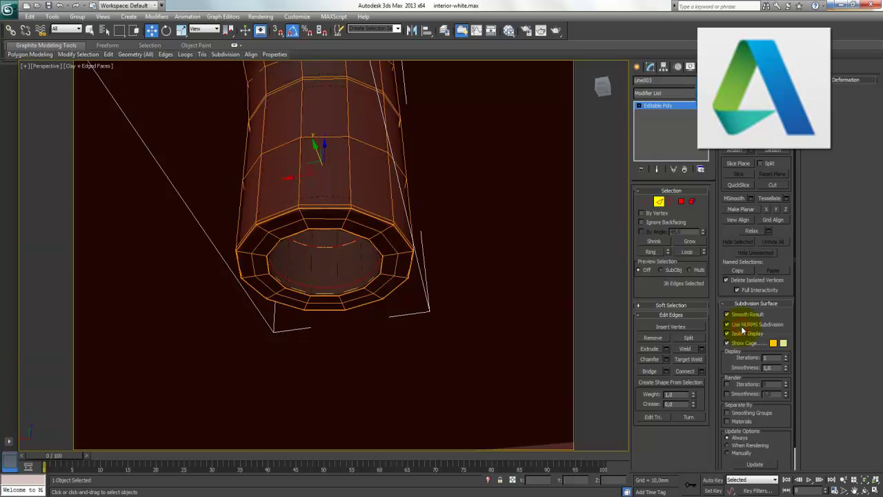
click(742, 328)
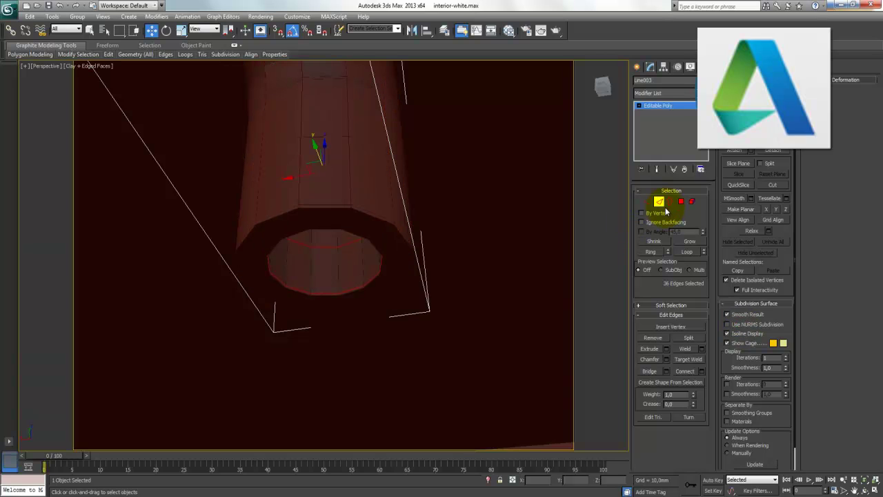
click(660, 201)
click(741, 327)
scroll(412, 242, up, 5)
Zoom and orbit the view back out to show the sink and faucet
scroll(412, 242, up, 2)
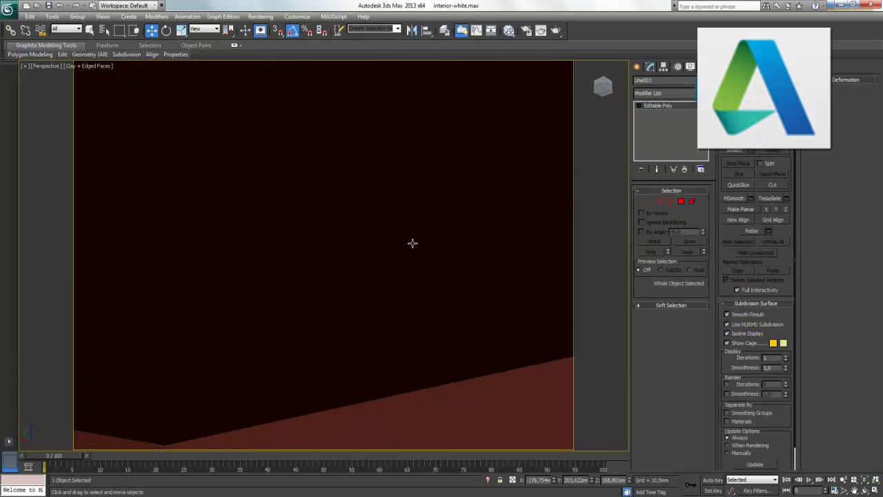
click(412, 242)
click(843, 480)
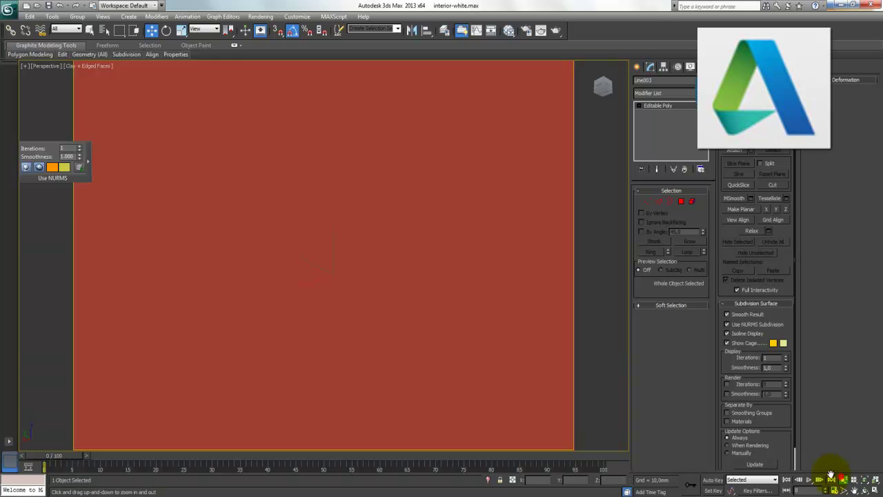
right_click(392, 230)
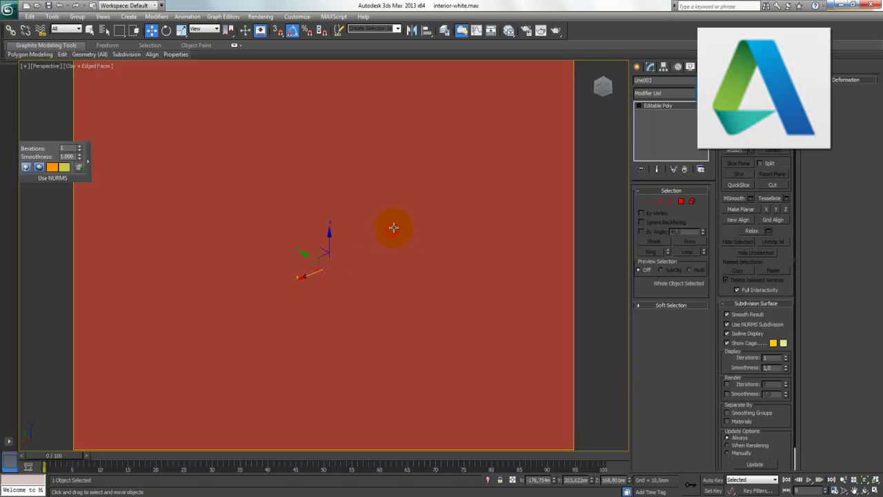
key(ctrl+z)
key(ctrl+z)
click(843, 480)
drag(358, 231, 368, 311)
drag(396, 247, 366, 267)
mouse_move(366, 267)
alt+middle_down()
mouse_move(227, 276)
mouse_move(265, 349)
alt+middle_up()
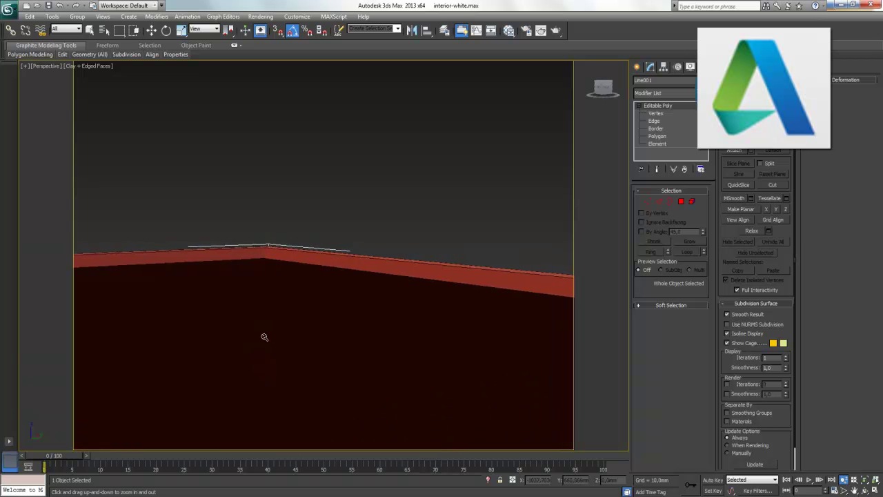
drag(320, 343, 369, 98)
mouse_move(300, 344)
mouse_down()
mouse_move(300, 386)
mouse_move(322, 266)
mouse_move(336, 236)
mouse_up()
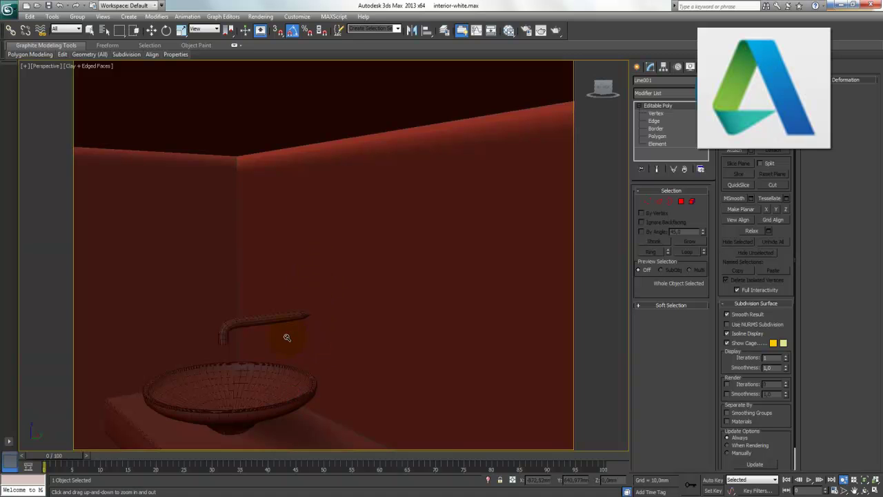
Select the faucet pipe and frame the view around it
key(w)
click(265, 320)
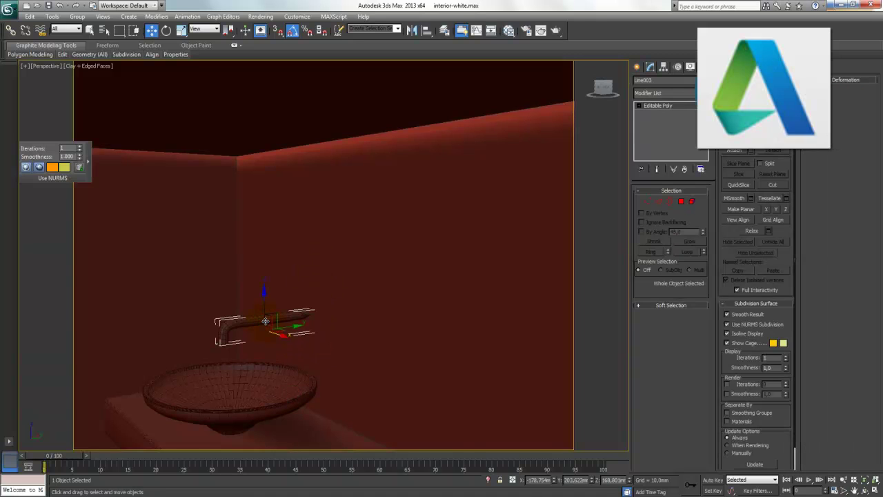
key(z)
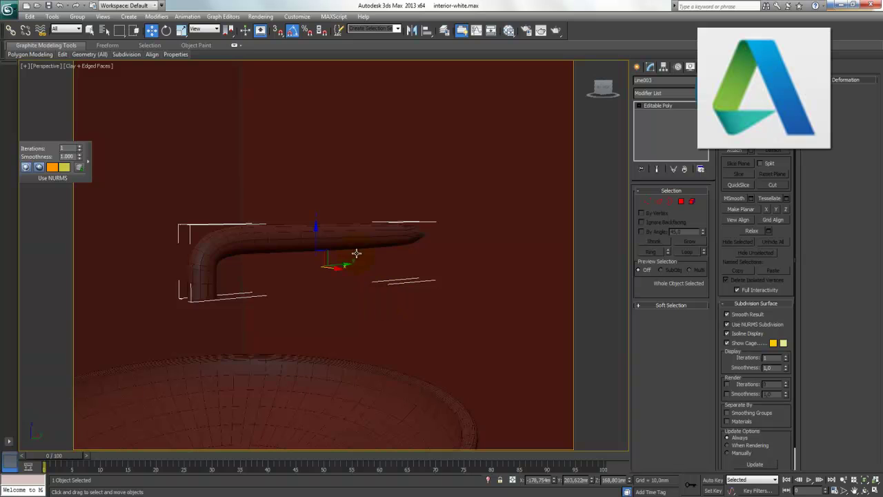
right_click(357, 243)
Isolate the faucet and turn off its NURMS smoothing
click(389, 169)
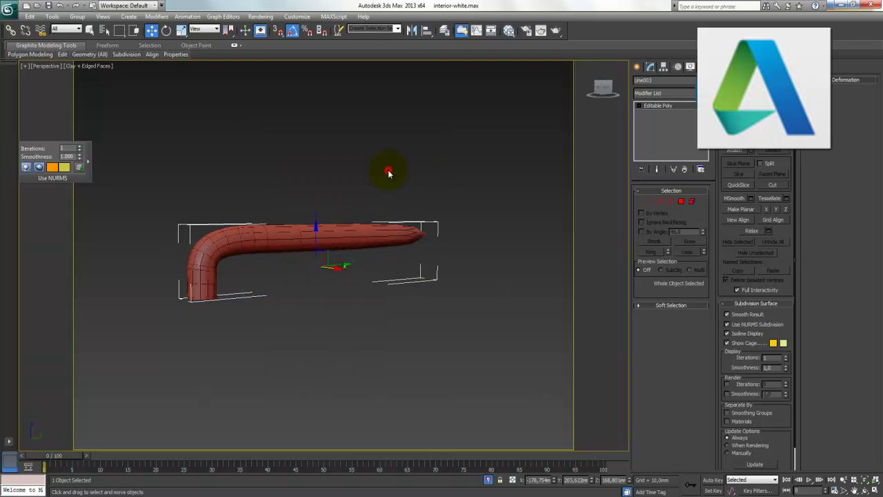
mouse_move(399, 240)
alt+middle_down()
mouse_move(296, 237)
mouse_move(324, 256)
alt+middle_up()
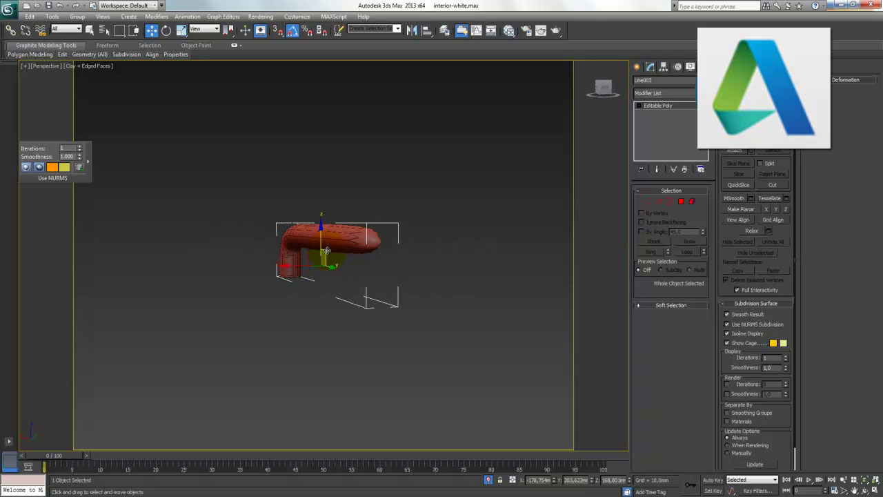
click(727, 323)
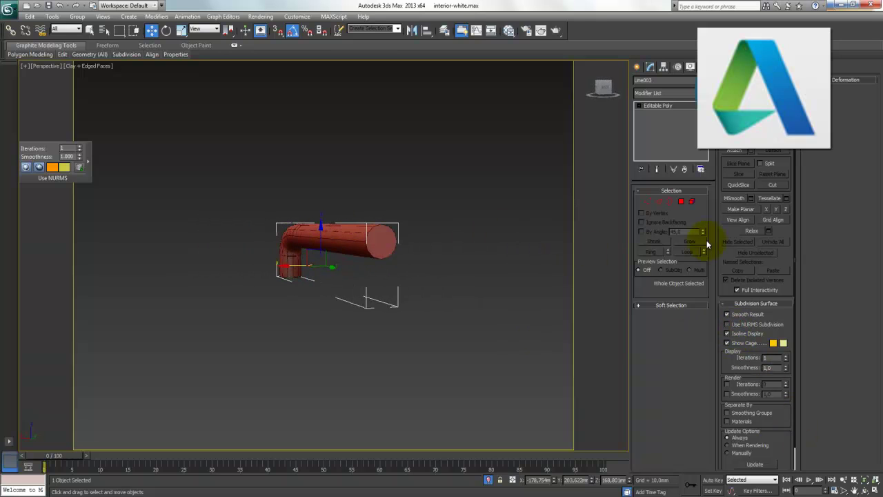
Inset the pipe's end-cap polygon by a small amount
click(681, 203)
click(383, 235)
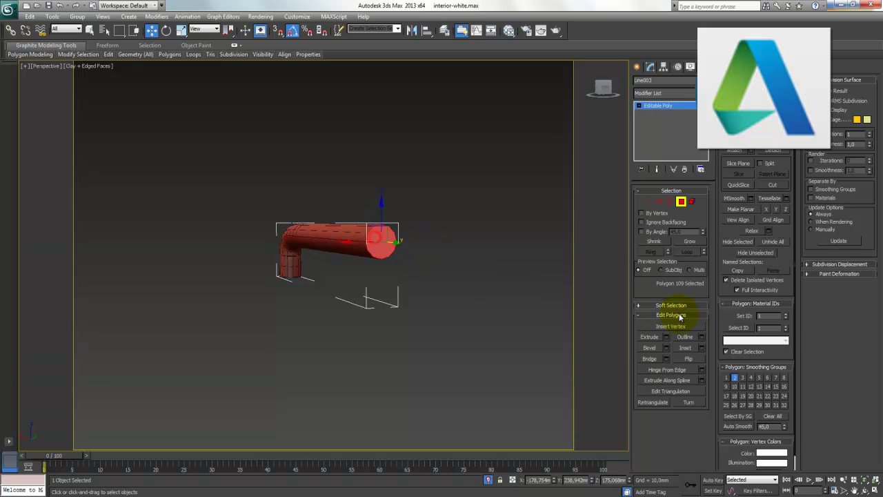
click(701, 348)
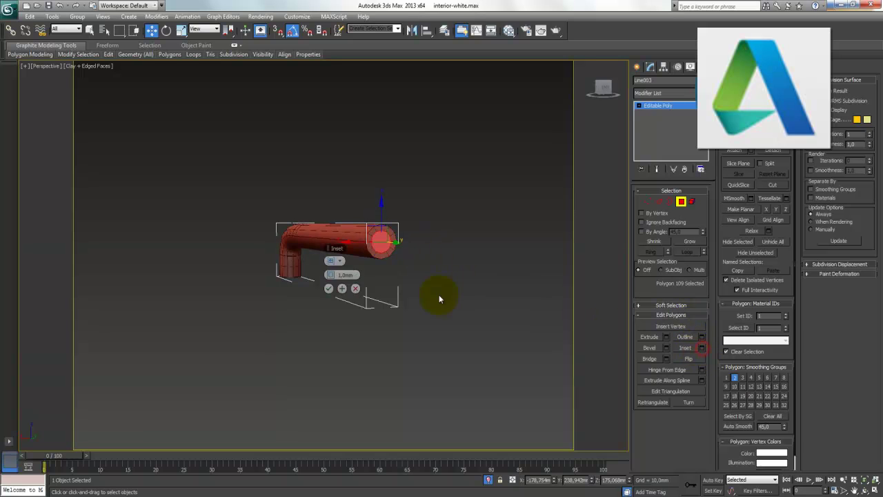
drag(328, 276, 324, 274)
click(342, 288)
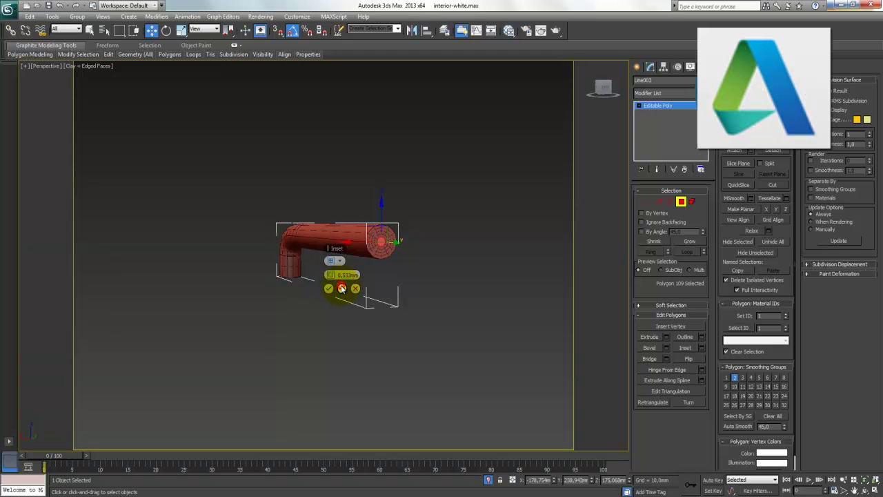
click(329, 288)
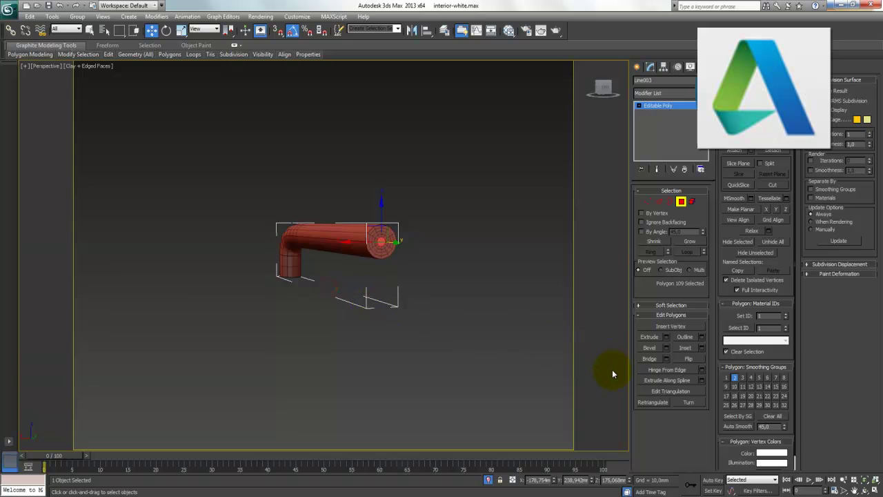
Reframe the whole bent pipe and select the polygon strip along its top
key(z)
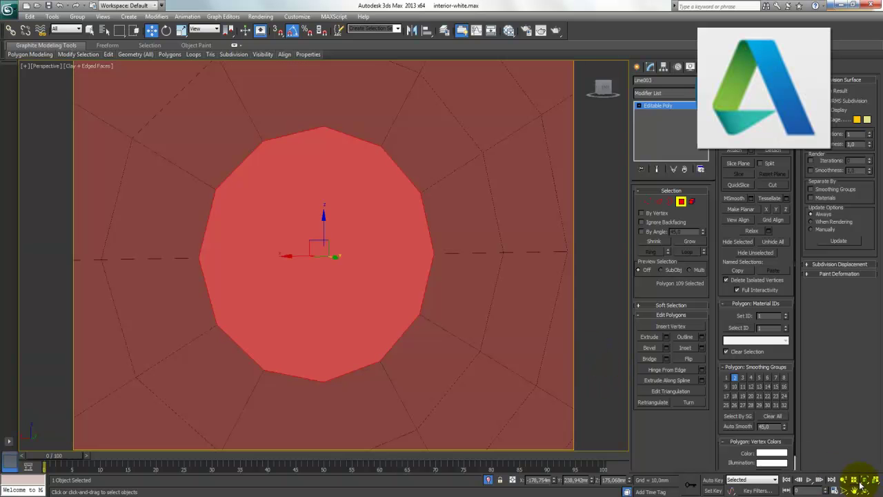
click(844, 480)
mouse_move(338, 203)
mouse_down()
mouse_move(371, 332)
mouse_move(237, 223)
mouse_move(258, 230)
mouse_up()
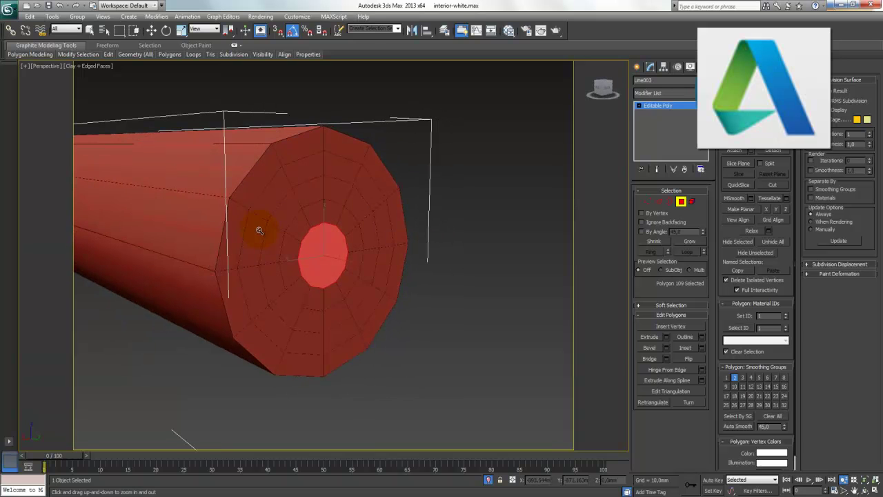
drag(192, 220, 198, 292)
middle_drag(184, 262, 310, 280)
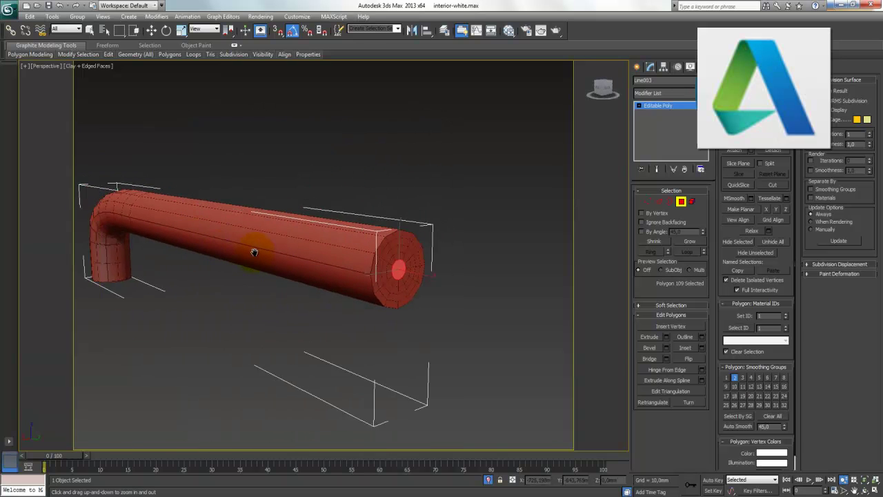
key(w)
double_click(394, 276)
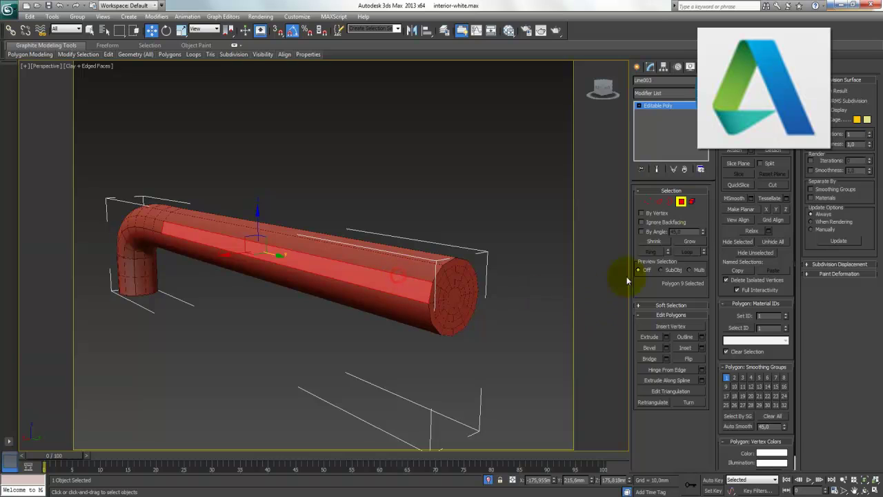
click(656, 201)
Connect the straight pipe's long edge ring with 5 segments, pinched at 44
click(354, 266)
click(651, 251)
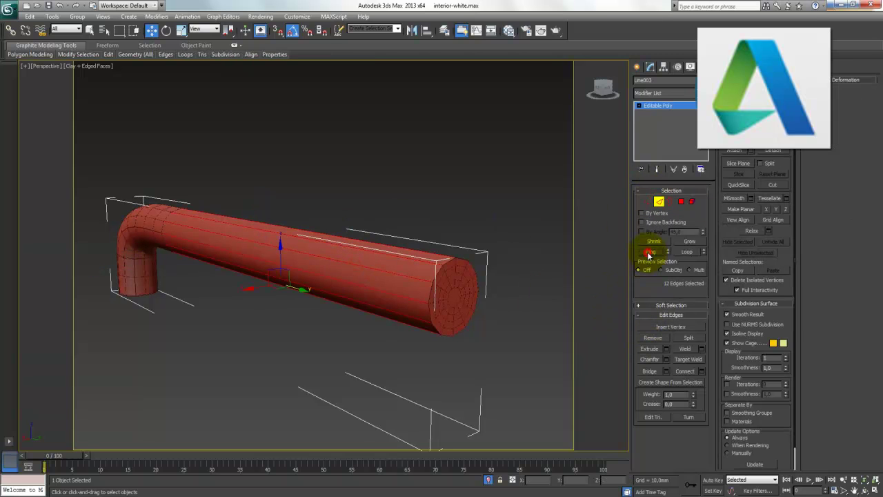
click(702, 371)
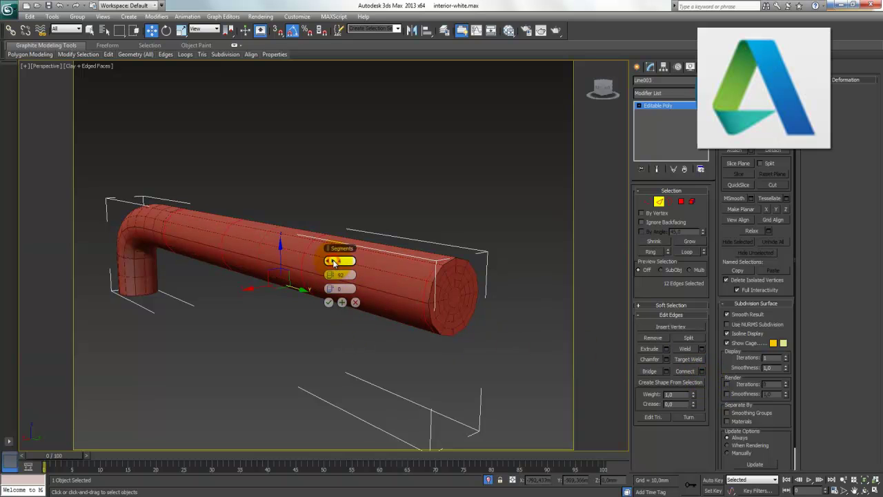
drag(333, 263, 241, 284)
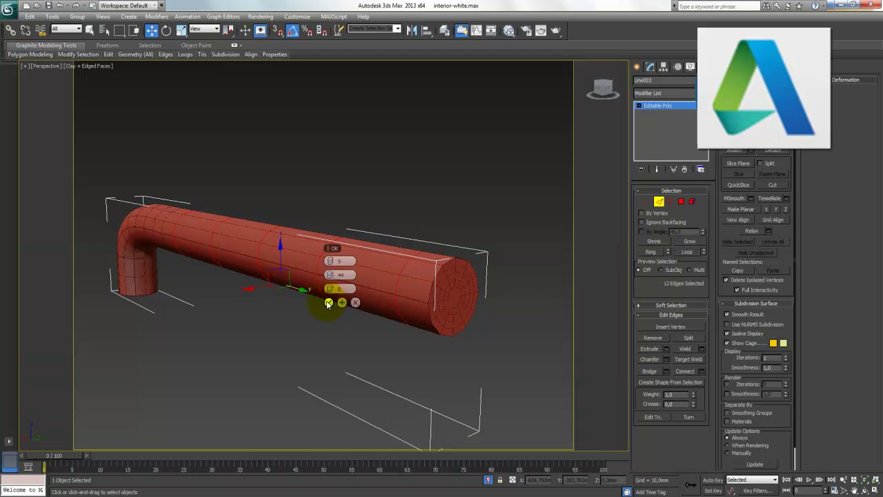
click(329, 303)
click(659, 200)
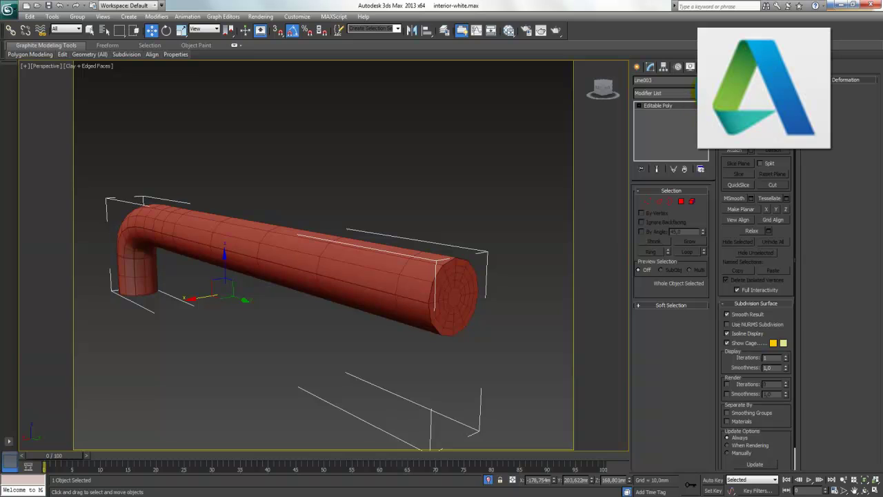
Add a TurboSmooth modifier to the faucet with 2 iterations
click(693, 93)
scroll(685, 311, down, 15)
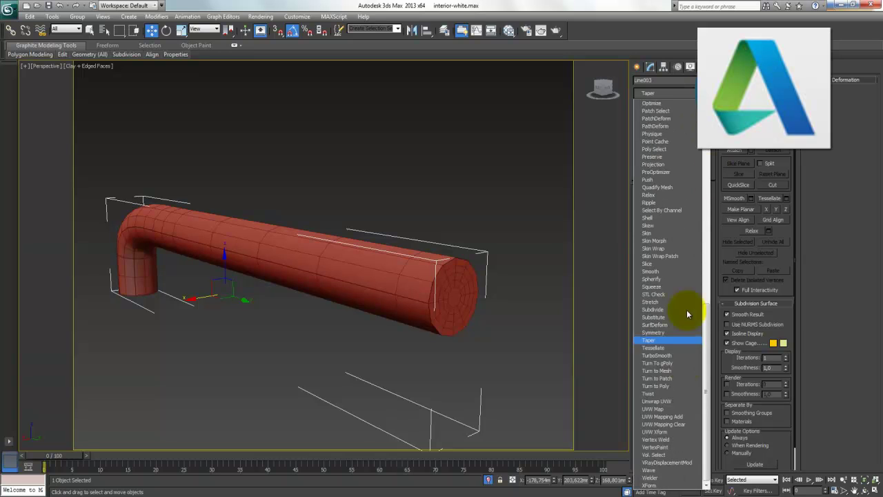
click(665, 357)
click(666, 357)
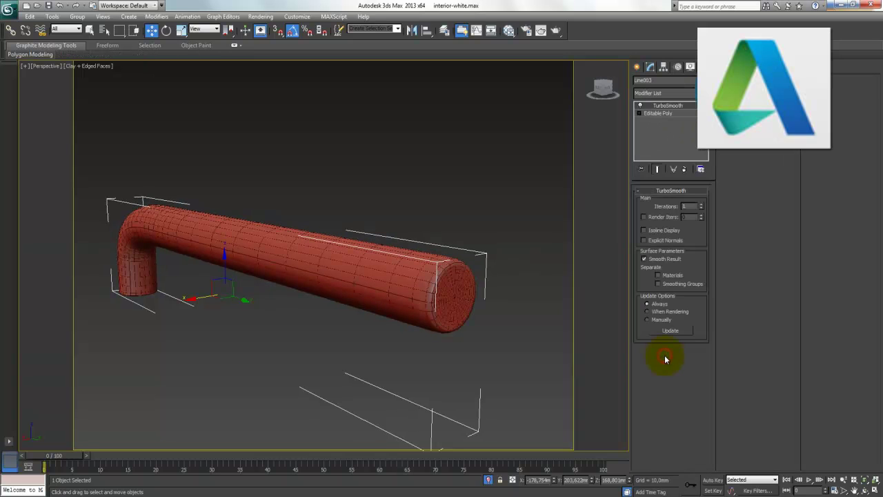
click(700, 205)
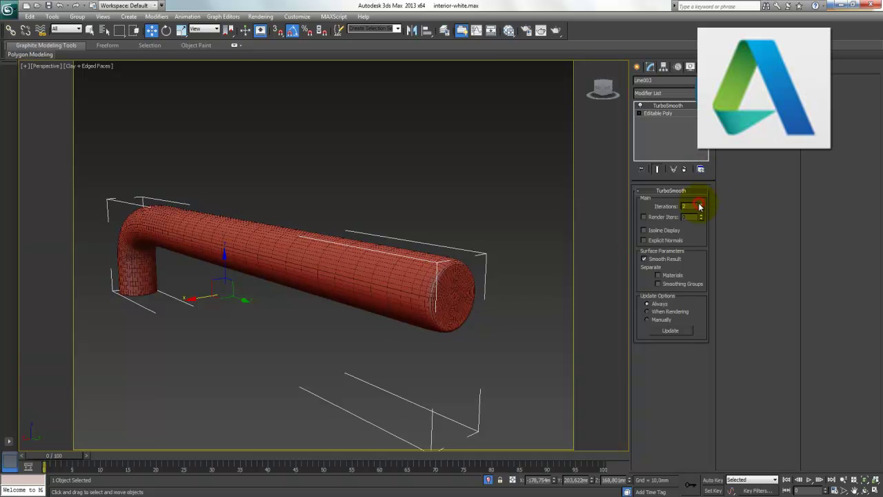
click(661, 115)
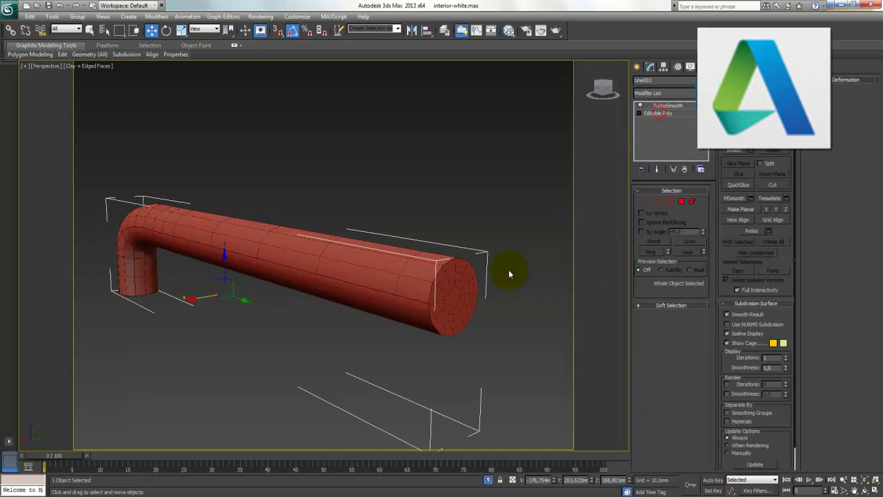
Connect one edge loop near the spout end, slid by -88
click(660, 201)
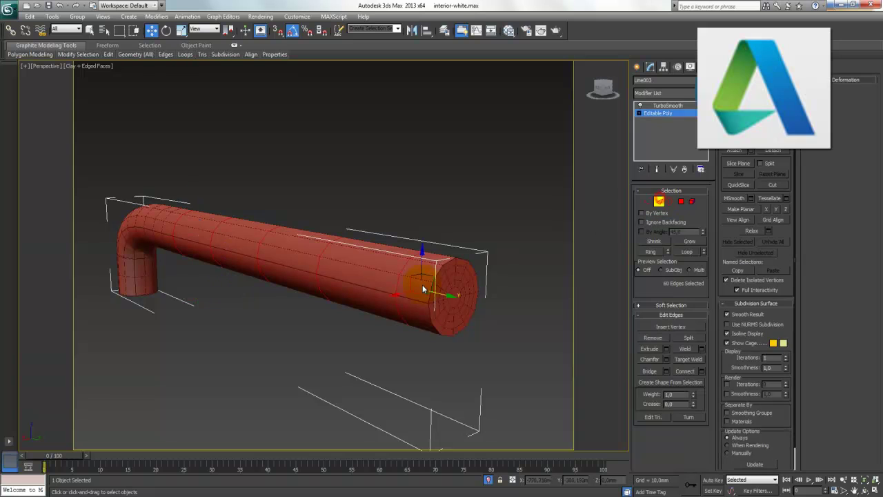
click(418, 296)
click(651, 251)
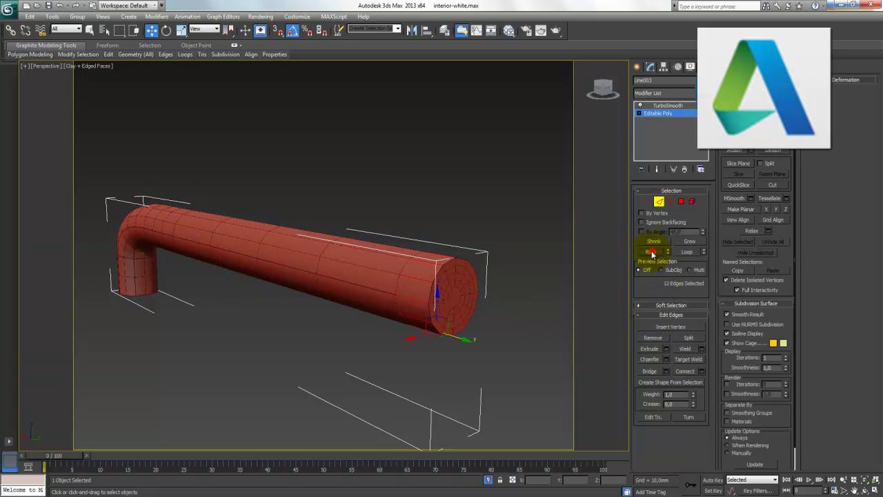
click(702, 372)
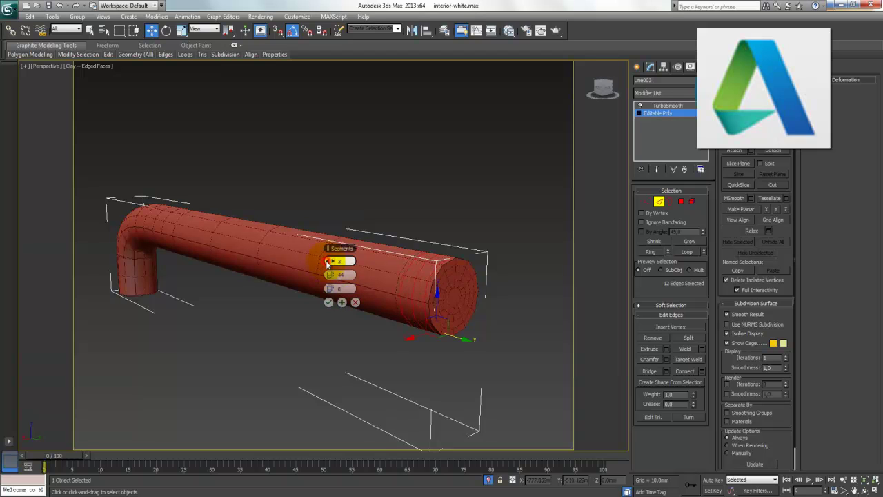
drag(328, 263, 197, 282)
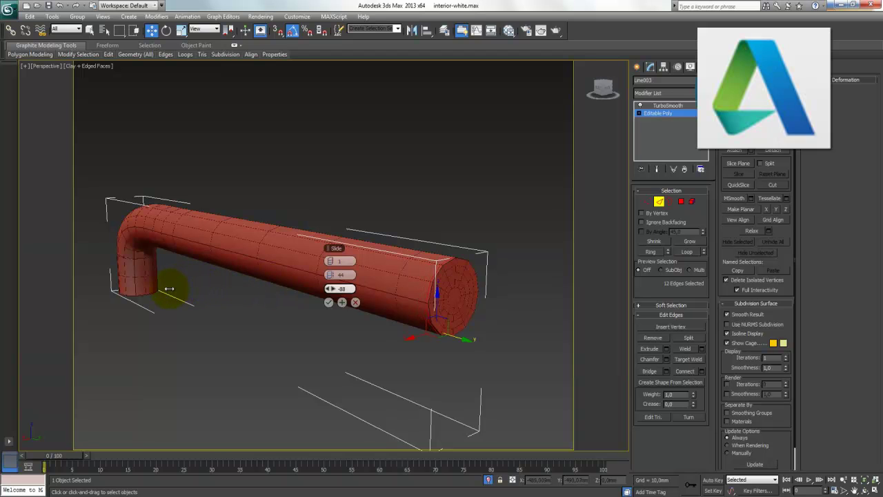
click(329, 302)
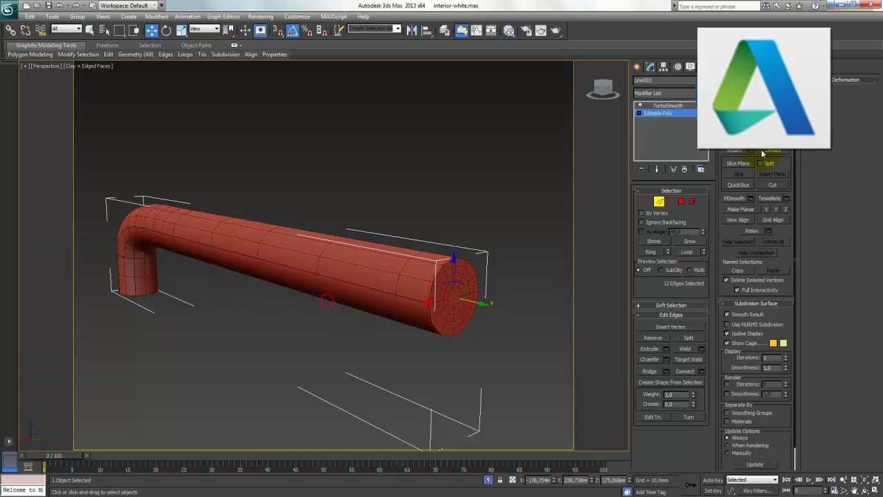
click(658, 201)
click(659, 106)
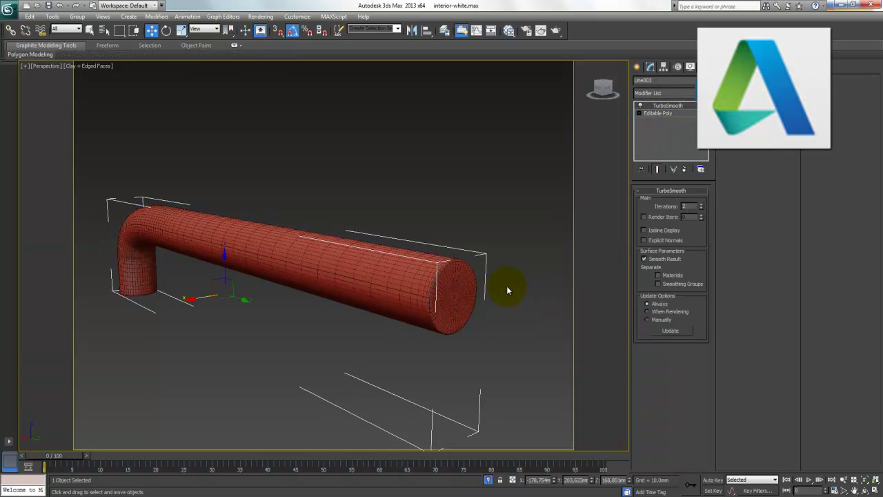
click(488, 203)
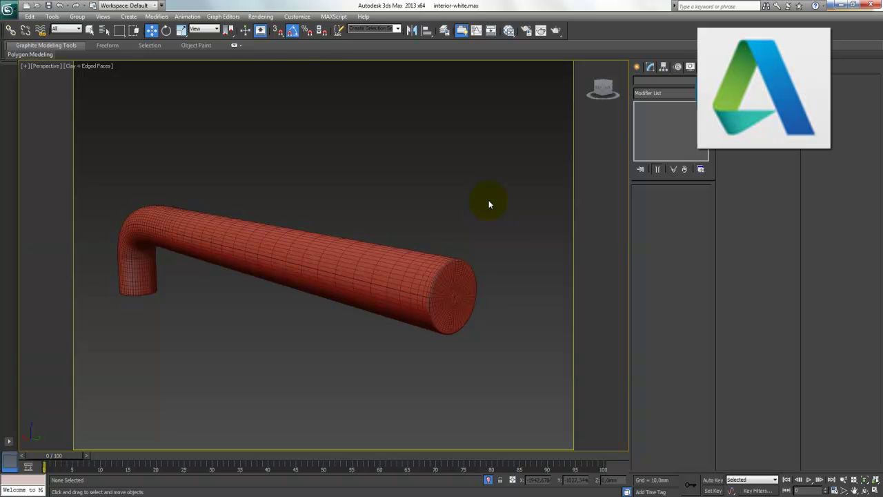
End isolation and maximize the Front viewport
right_click(488, 201)
click(512, 126)
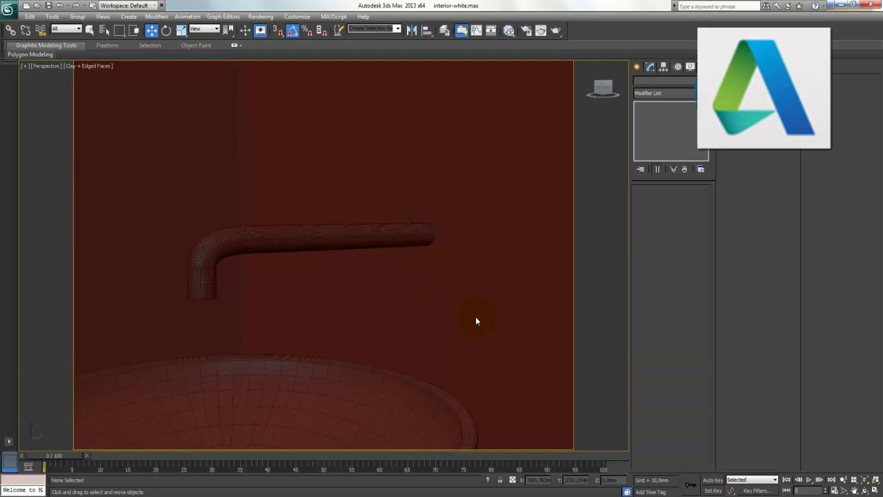
click(874, 487)
click(478, 209)
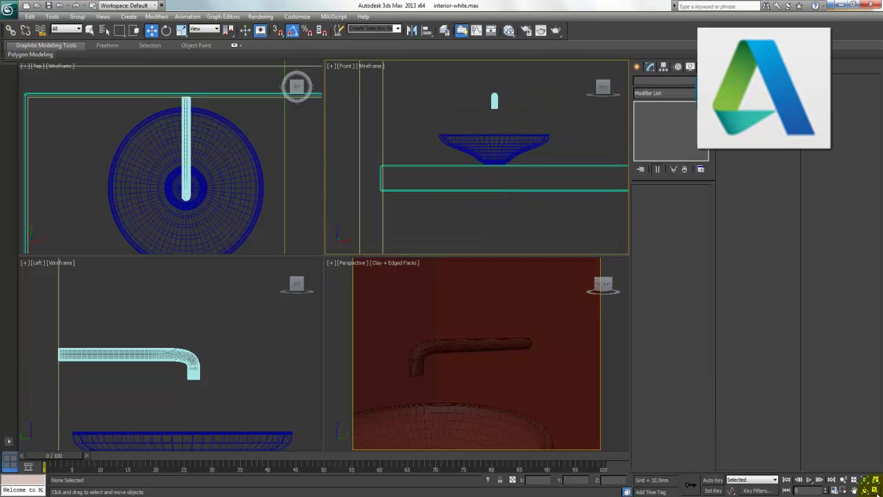
click(874, 489)
Zoom and pan the Front view onto the faucet spout end
scroll(414, 308, up, 2)
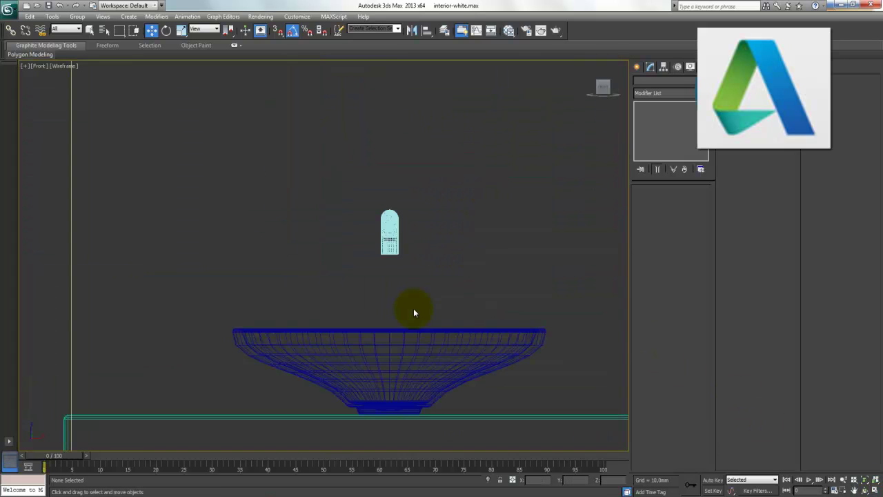
click(498, 300)
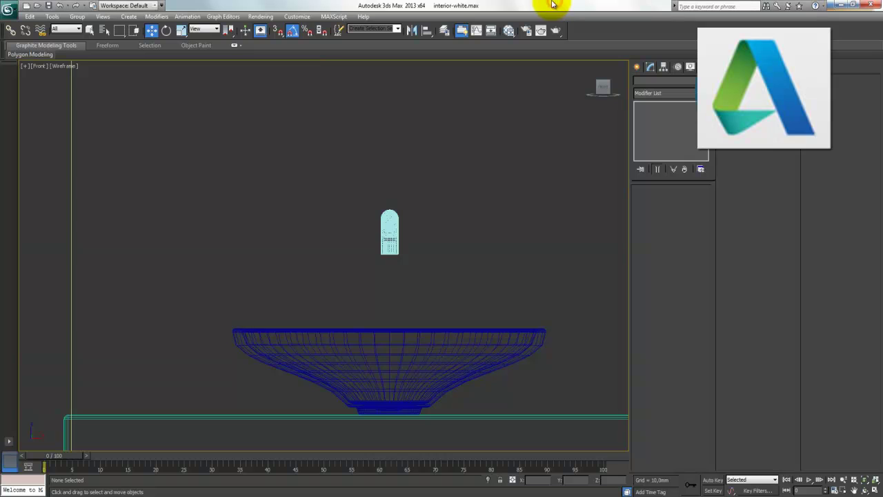
middle_drag(449, 280, 433, 291)
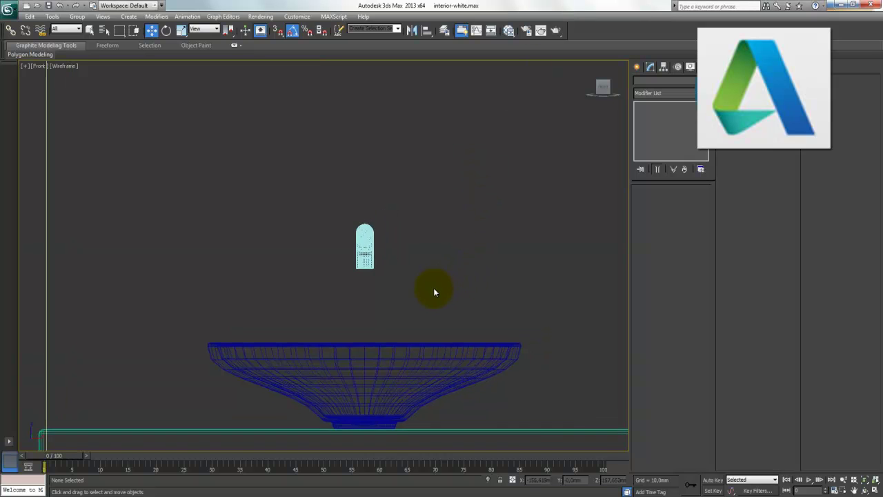
scroll(433, 291, up, 4)
middle_drag(477, 244, 400, 280)
scroll(478, 254, up, 2)
click(636, 67)
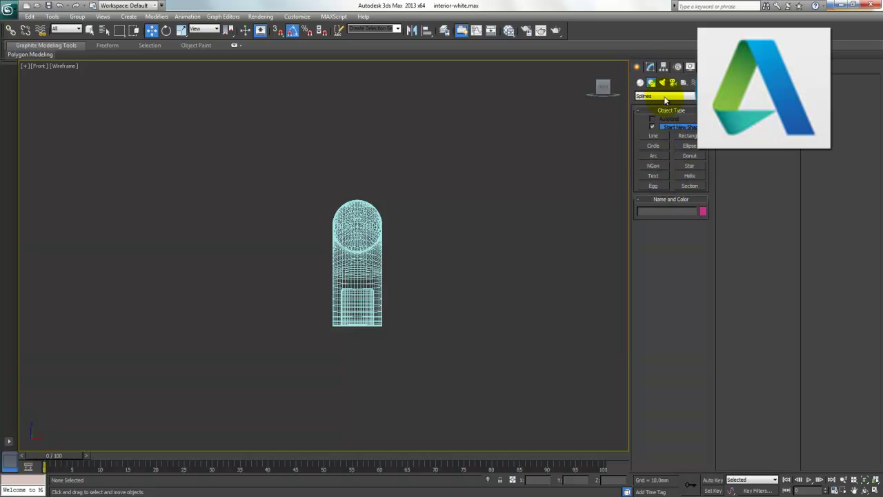
Draw a Standard Primitives cylinder at the spout end in the Front view
click(640, 82)
click(655, 96)
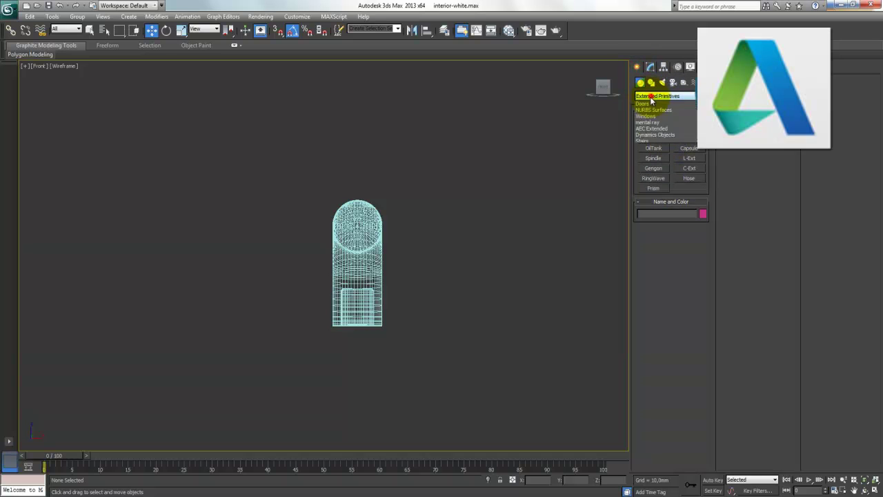
click(651, 104)
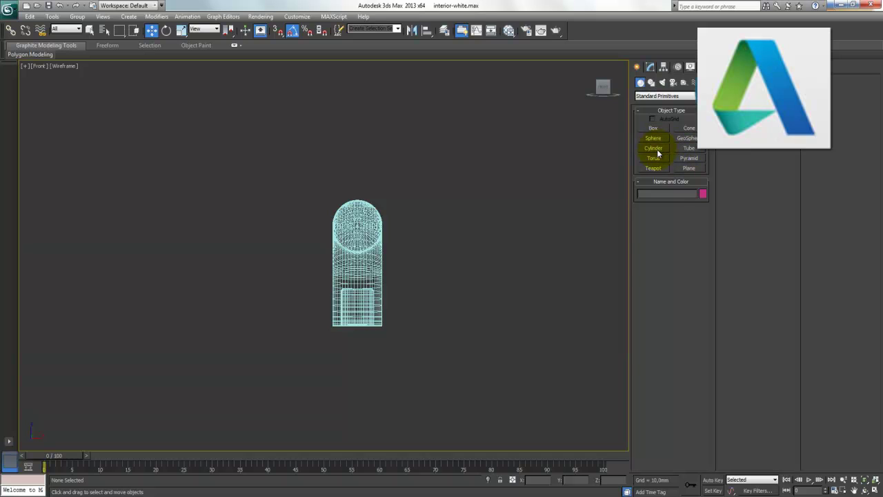
click(656, 150)
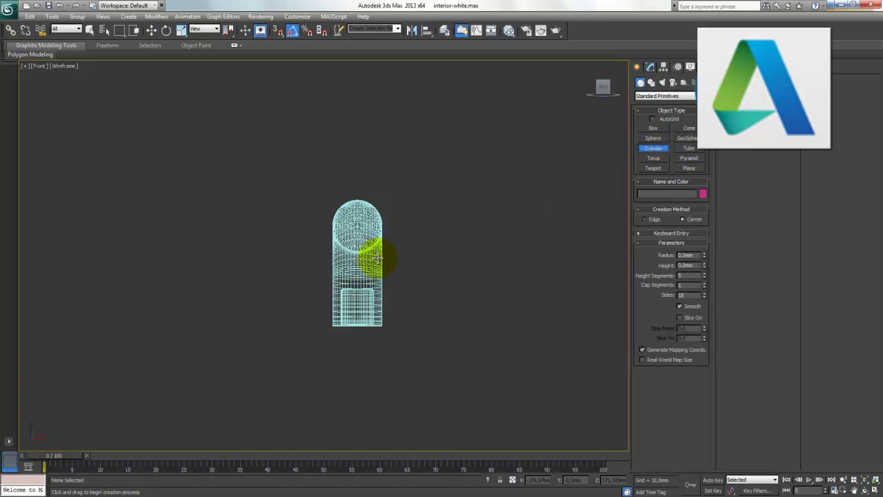
click(357, 226)
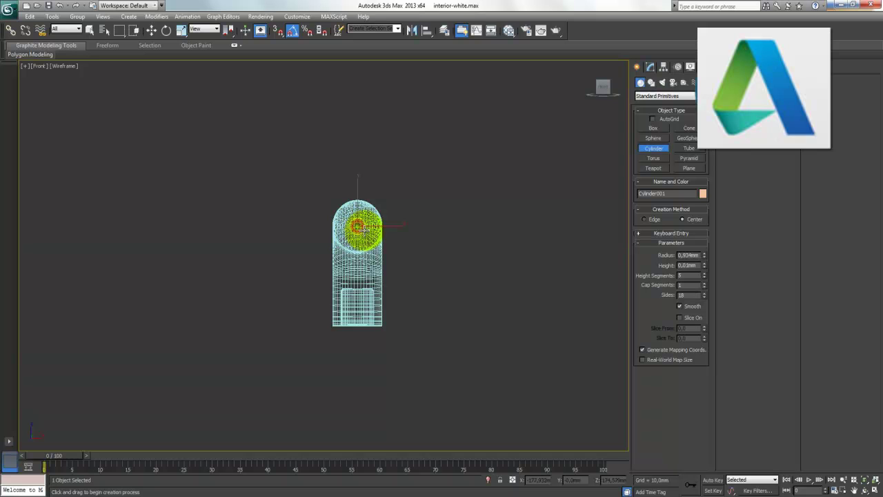
drag(357, 227, 407, 254)
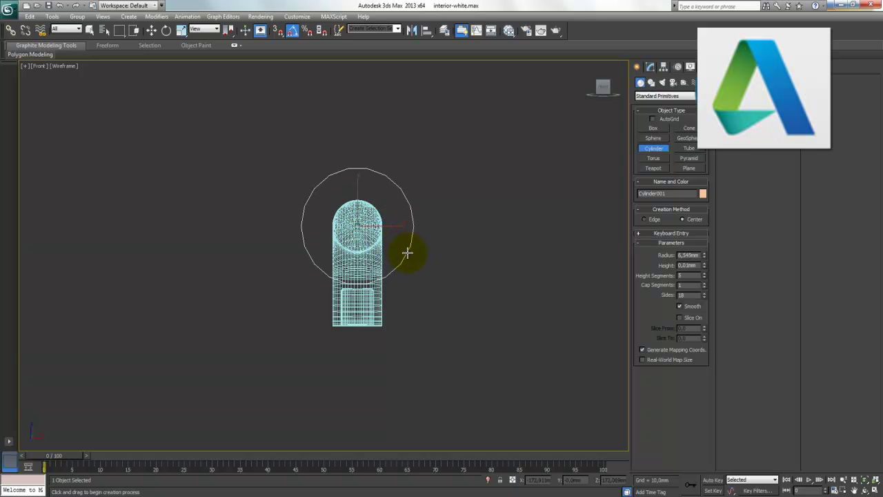
Move the new disc to the spout's back end in the Left view
key(w)
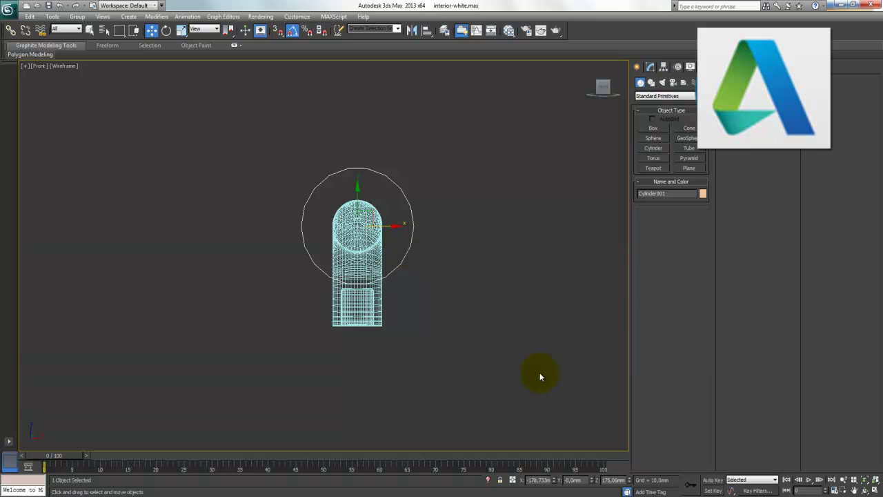
key(alt+w)
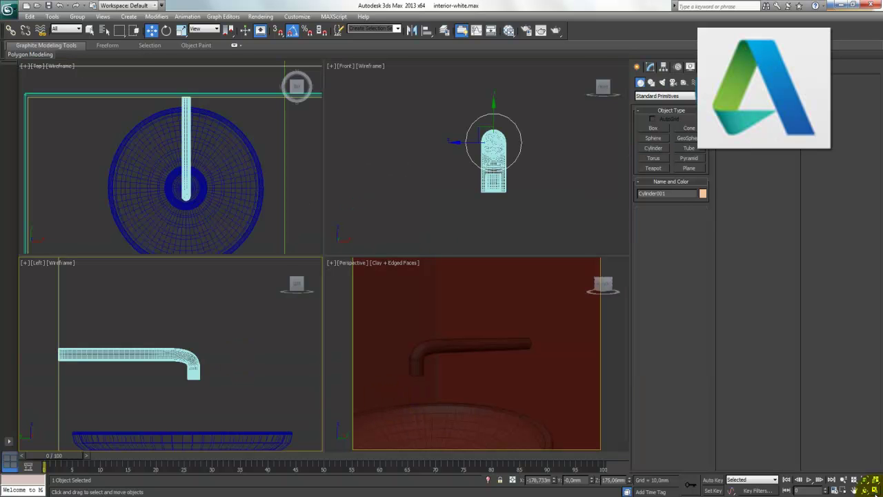
key(alt+w)
scroll(486, 314, down, 5)
scroll(473, 311, down, 2)
scroll(338, 285, up, 5)
scroll(337, 284, up, 3)
scroll(337, 285, up, 3)
drag(481, 276, 352, 273)
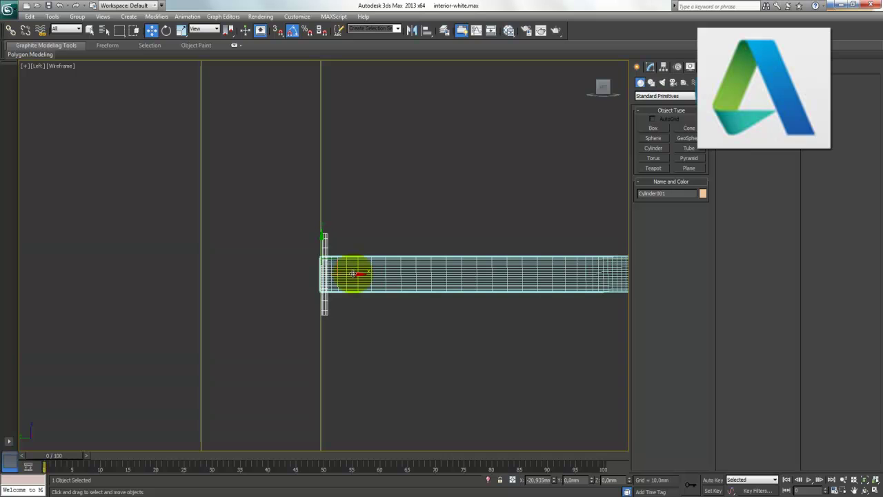
scroll(343, 290, up, 3)
scroll(343, 291, up, 2)
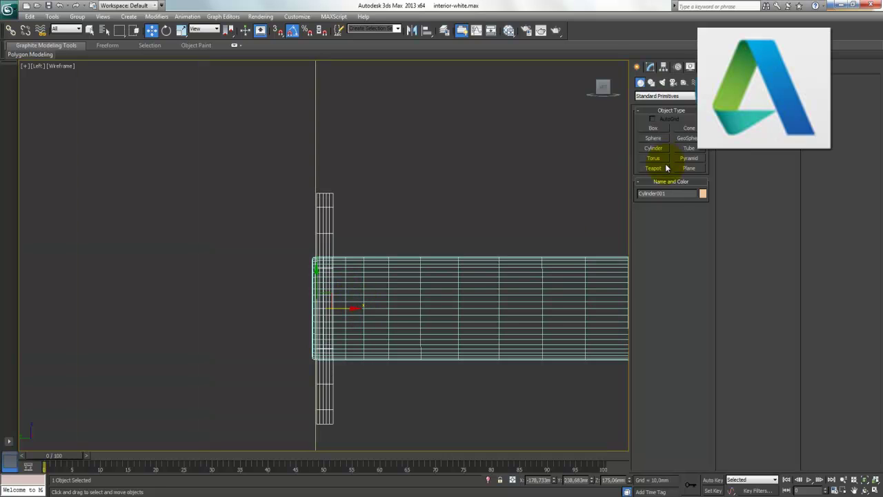
Set the cylinder's height to 0,5mm with 2 height segments
click(650, 66)
double_click(688, 214)
text(0,3)
key(Return)
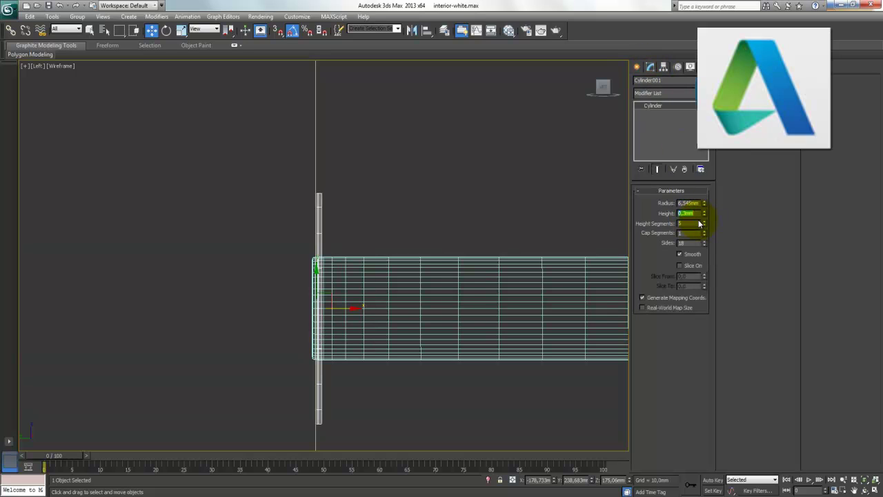
text(0,5)
key(Return)
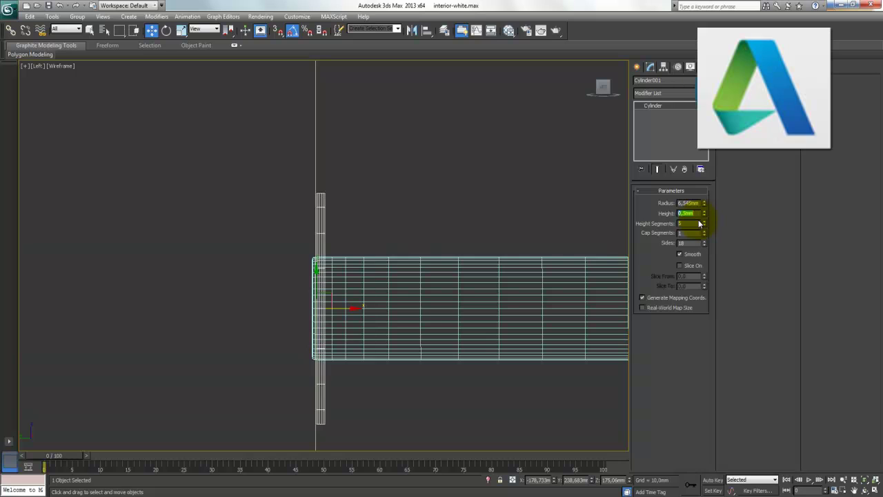
click(685, 222)
text(1)
key(Return)
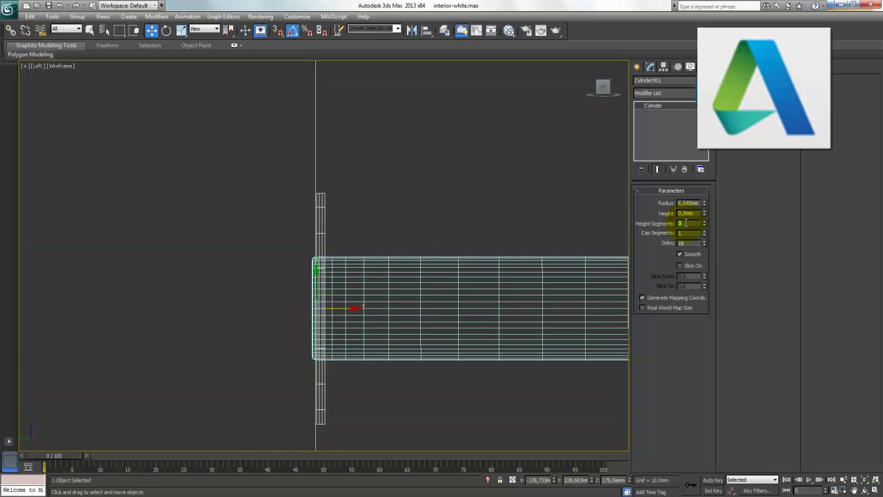
text(2)
key(Return)
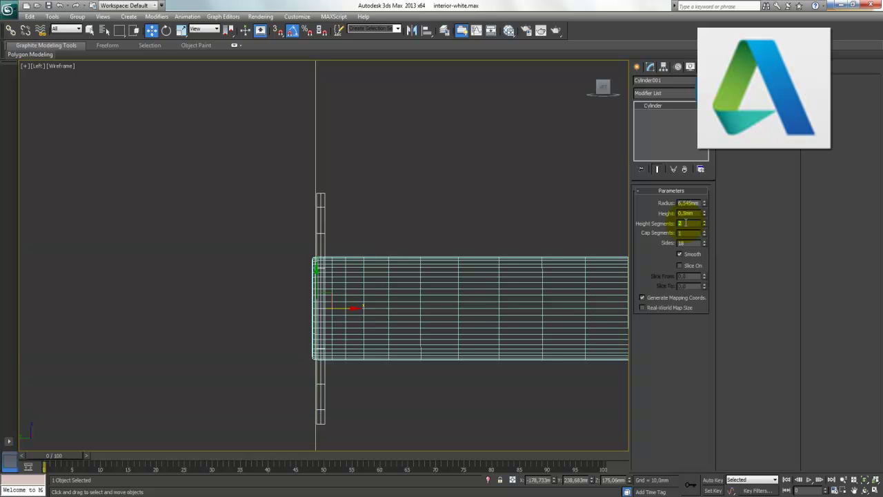
Set the cylinder radius to 8mm in the four-view layout
click(875, 490)
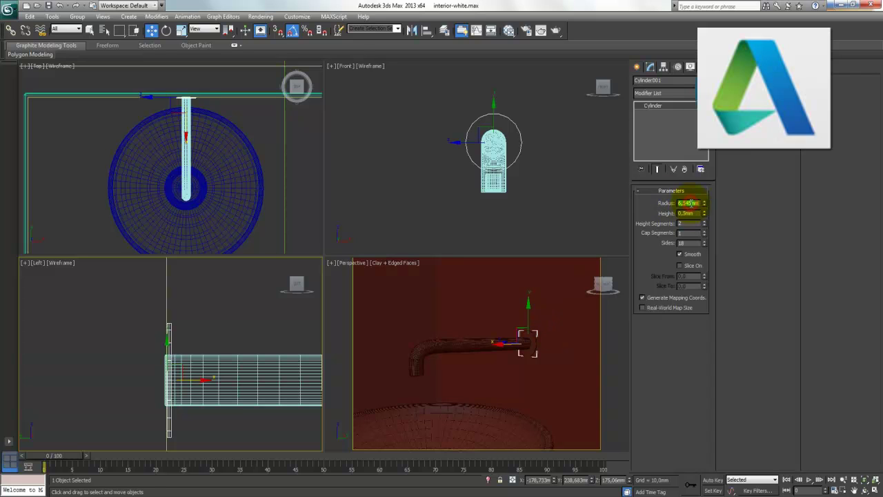
text(7)
key(Return)
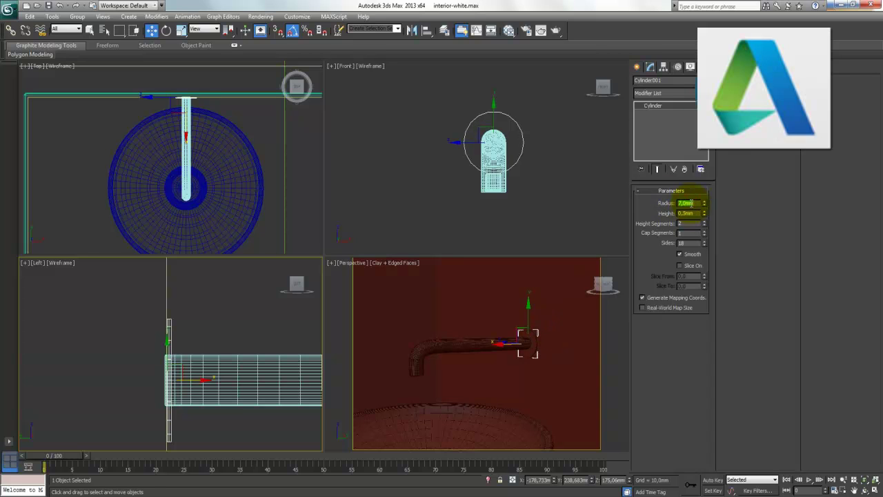
text(8)
key(Return)
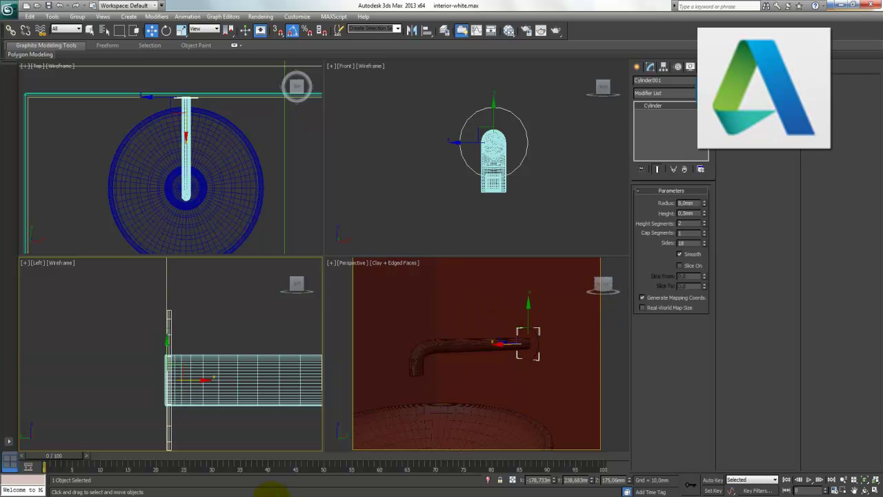
click(513, 144)
In the maximized Front view, draw a renderable circle centred on the disc
click(876, 490)
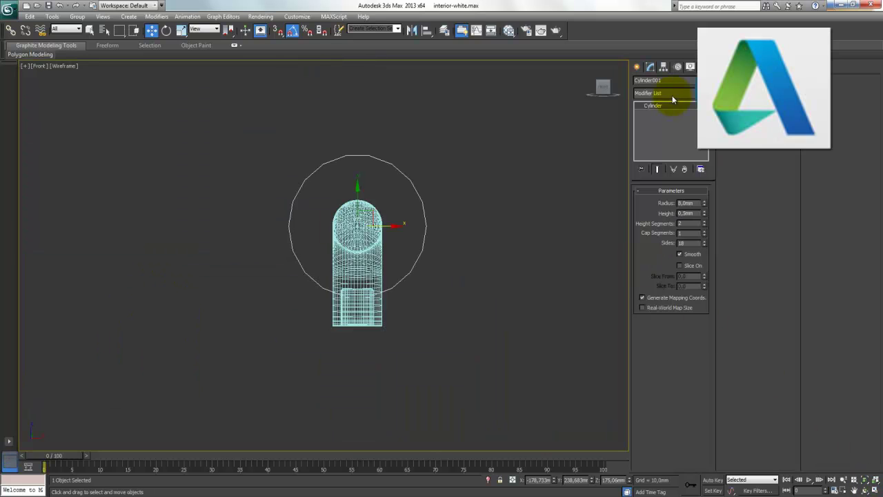
click(637, 66)
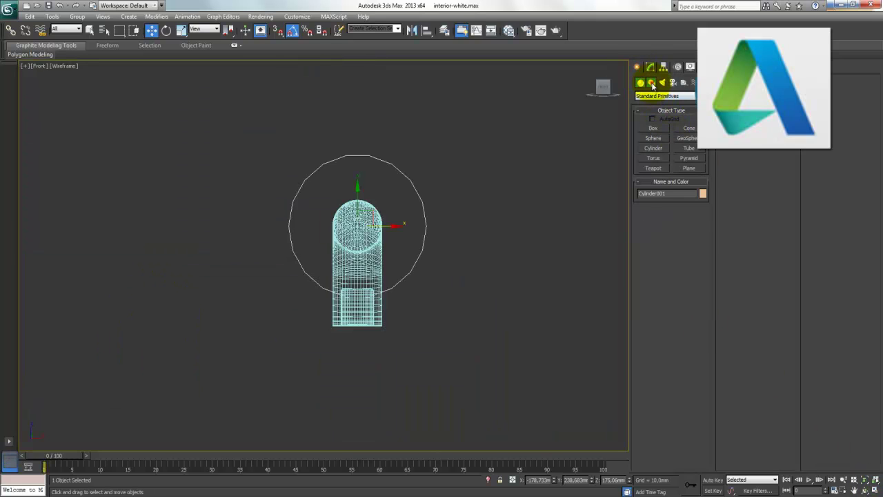
click(651, 83)
click(657, 149)
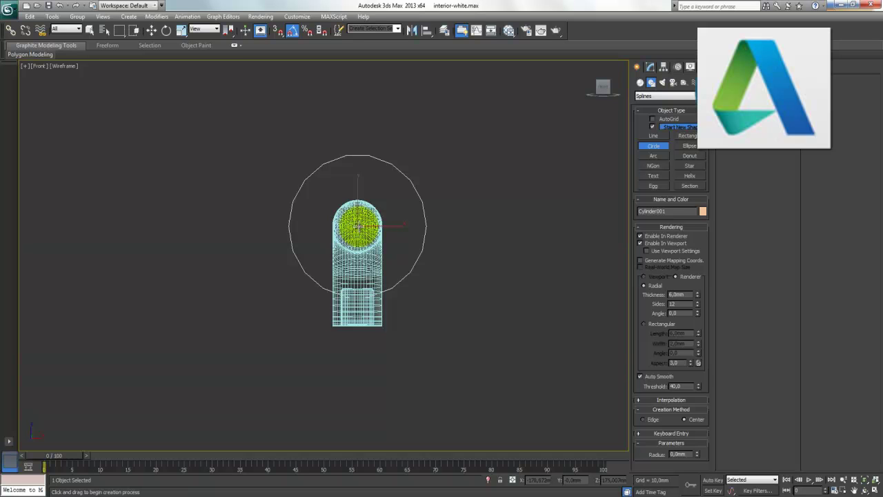
drag(358, 224, 457, 266)
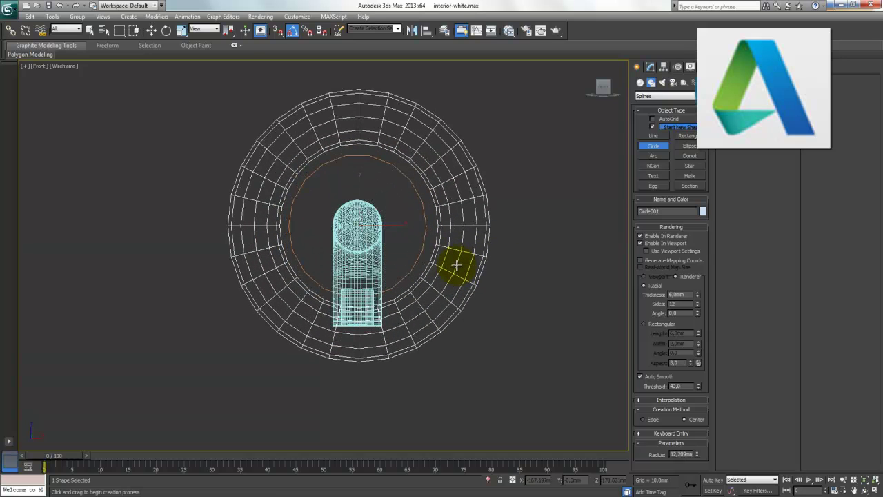
Set the circle radius to about 4.88mm and its ring thickness to about 1.48mm
drag(698, 295, 698, 330)
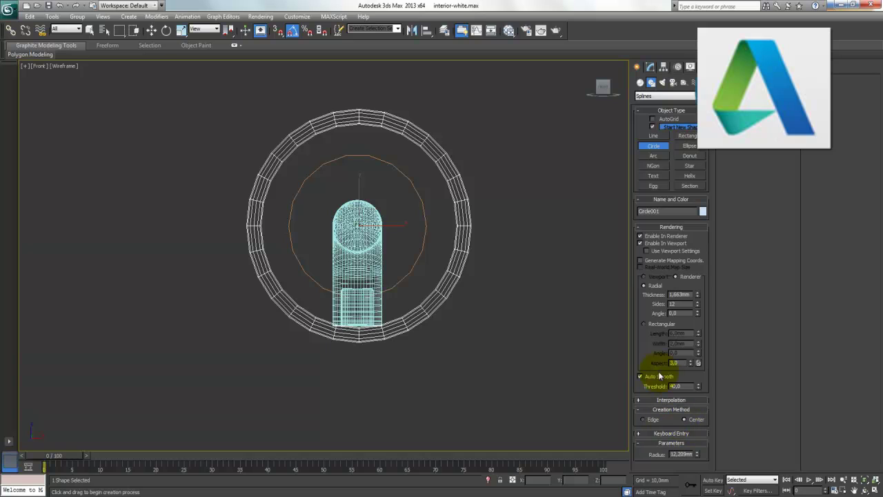
click(683, 433)
click(682, 400)
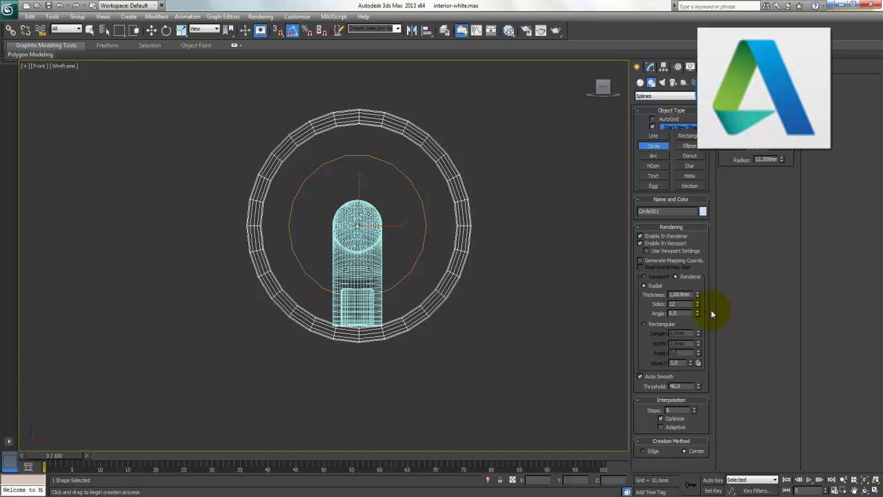
drag(782, 164, 787, 190)
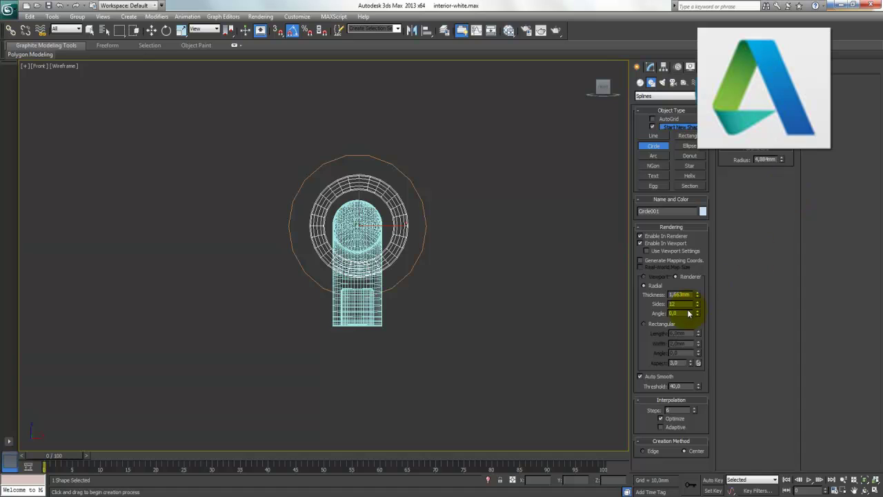
drag(697, 294, 696, 309)
Nudge the ring slightly left to centre it on the disc
key(w)
drag(389, 226, 387, 225)
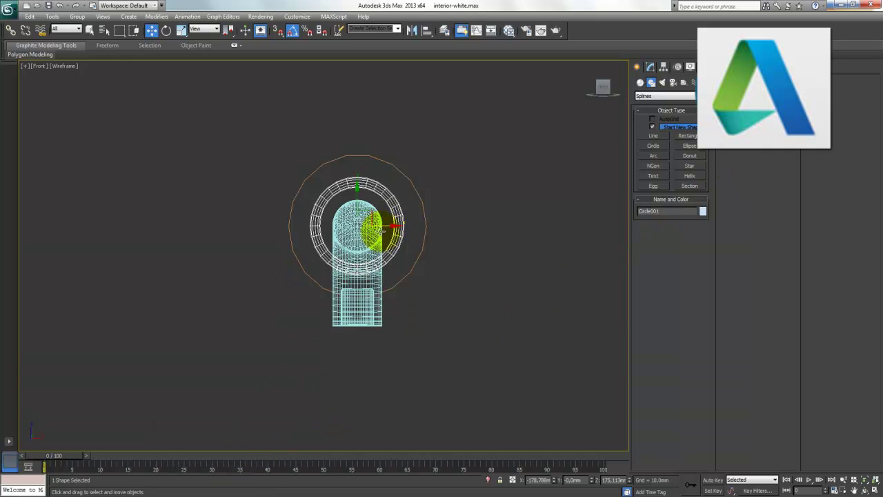
scroll(386, 290, up, 5)
middle_drag(437, 275, 371, 259)
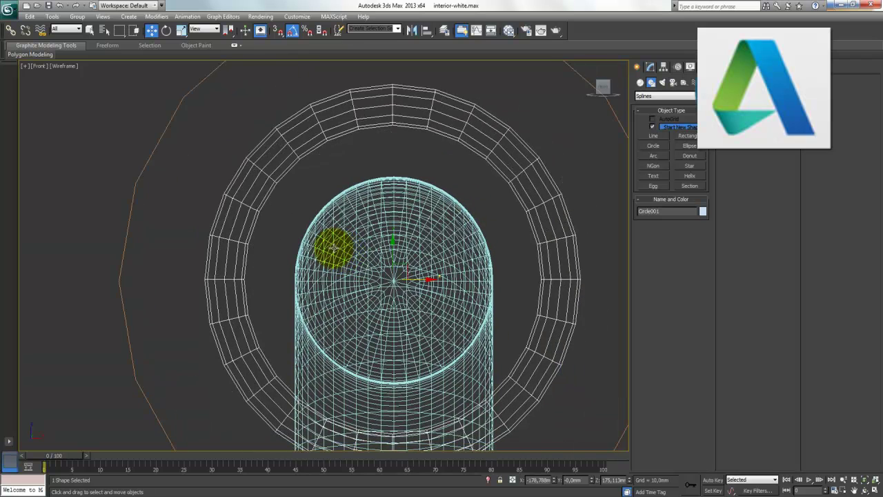
Shrink the circle radius to about 3.37mm and raise its rendering thickness to about 1.6mm
click(651, 66)
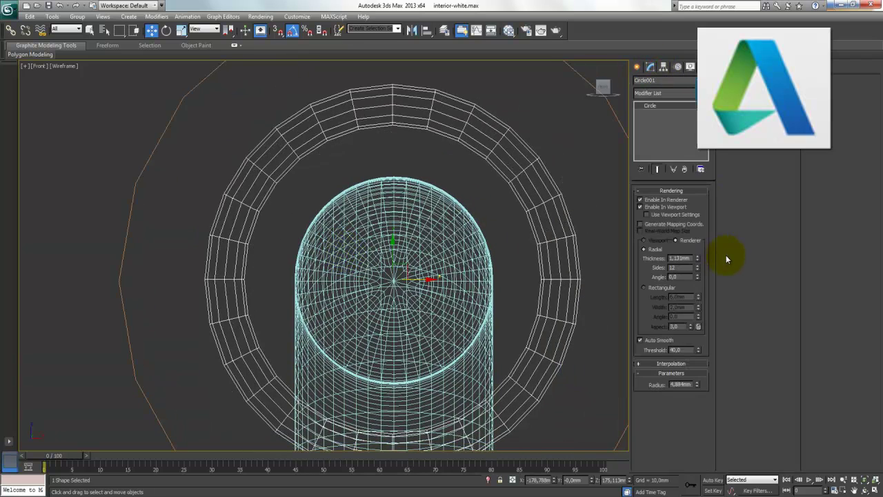
drag(699, 387, 697, 400)
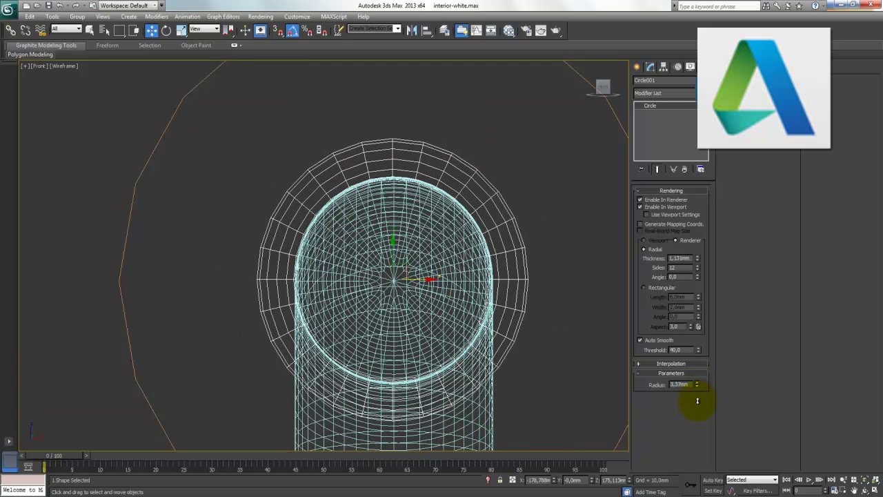
drag(699, 258, 699, 256)
click(875, 488)
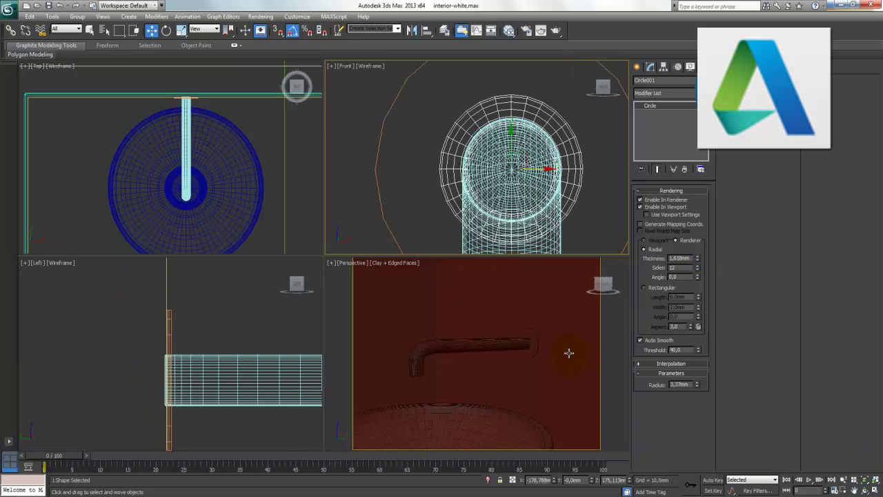
In the maximized Left view, slide Circle001 to the faucet pipe's wall end
right_click(199, 164)
right_click(221, 307)
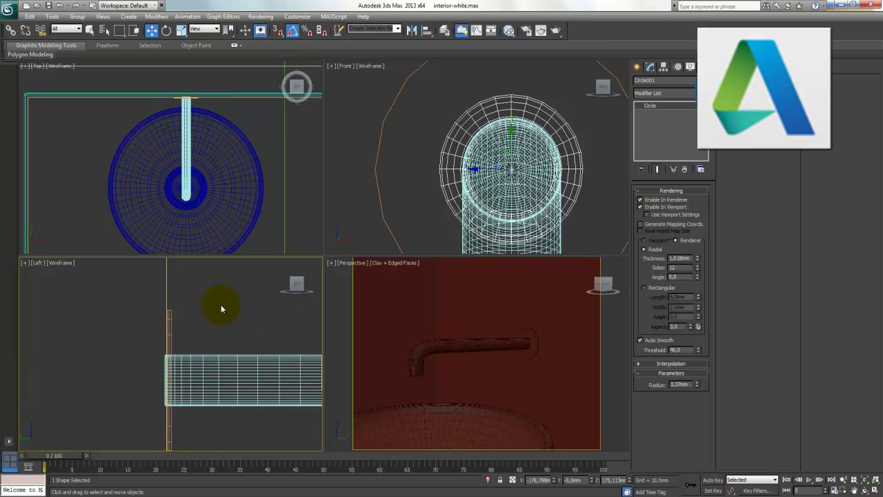
key(alt+w)
middle_drag(432, 225, 330, 229)
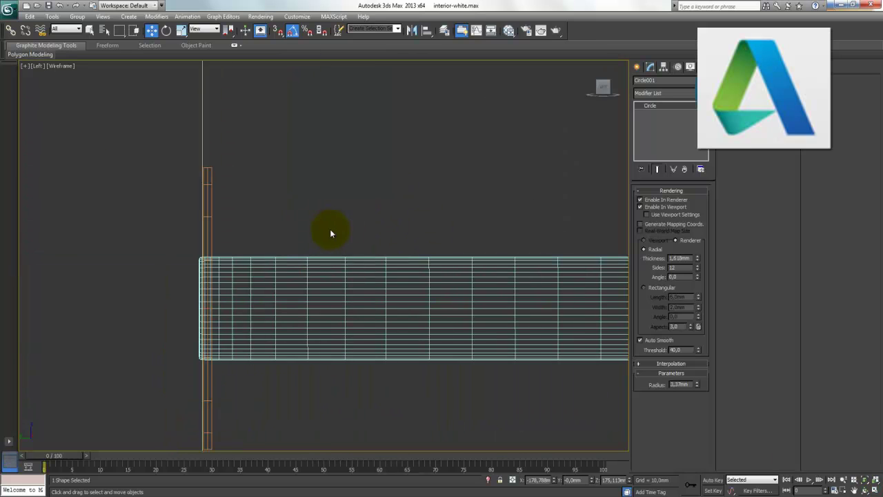
scroll(351, 235, down, 4)
scroll(352, 240, down, 3)
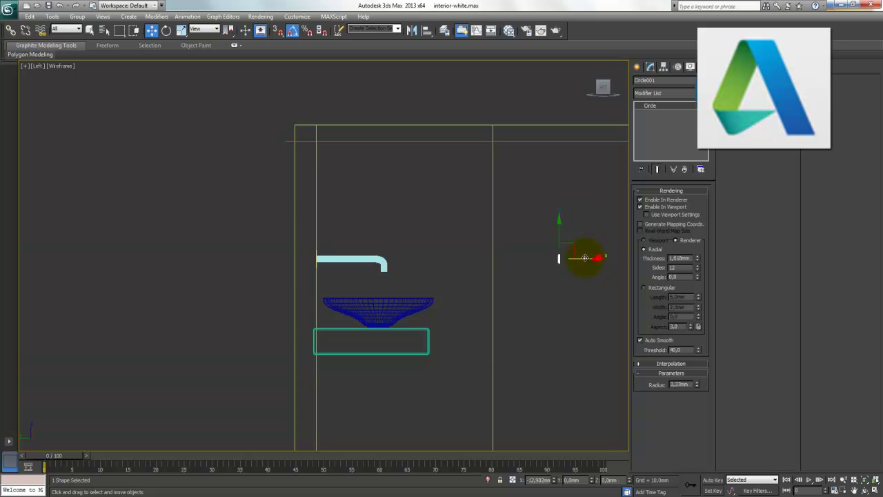
scroll(333, 275, up, 5)
scroll(335, 275, up, 3)
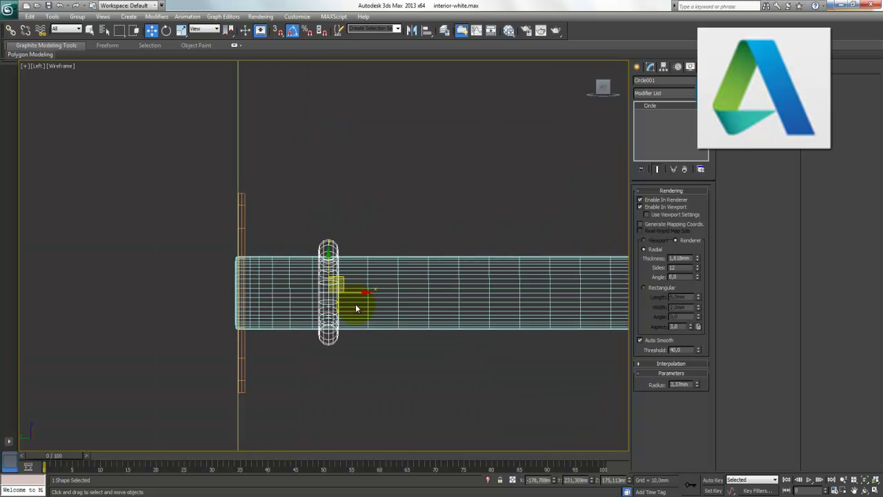
drag(355, 296, 277, 294)
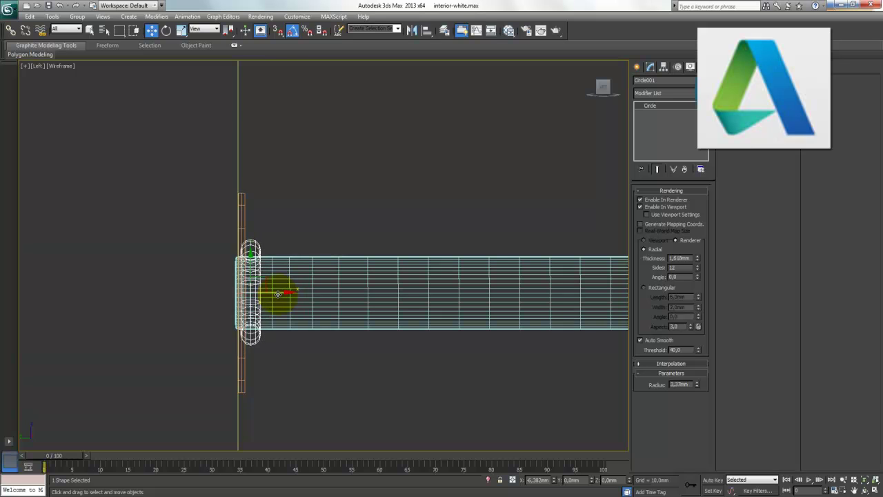
Give Cylinder001 36 sides instead of 18 and show the scene statistics
click(876, 490)
click(538, 329)
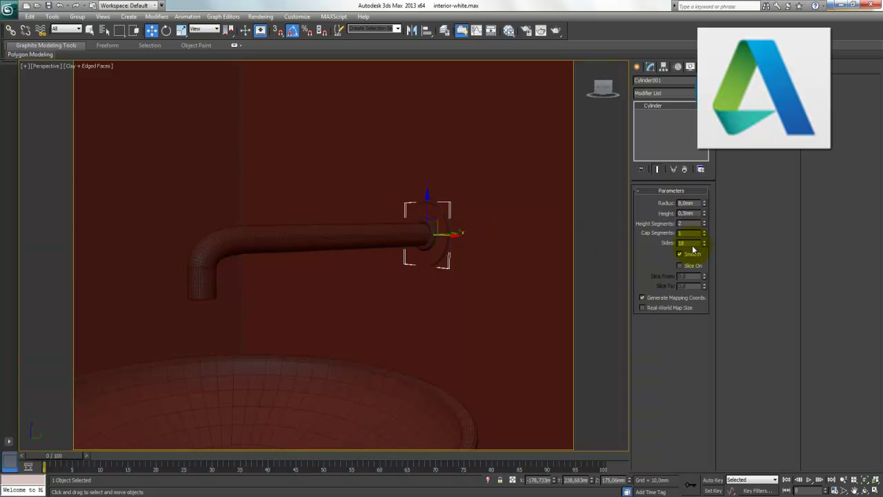
text(36)
key(Return)
key(8)
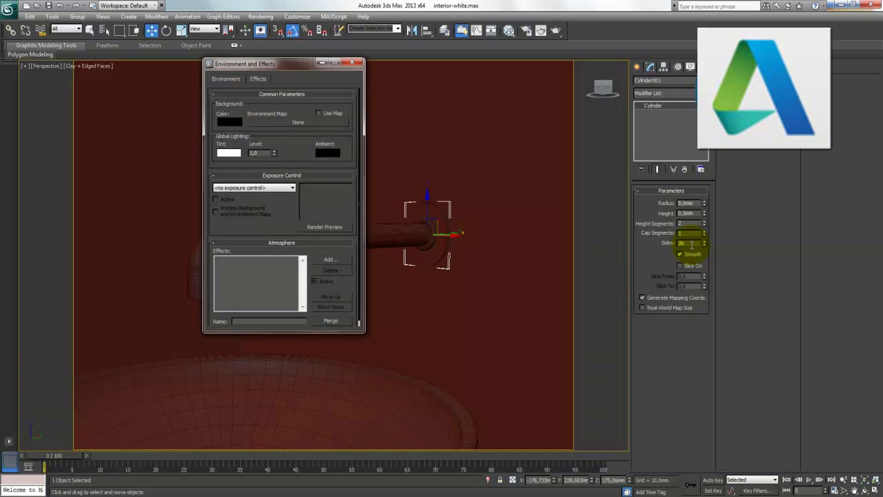
click(349, 62)
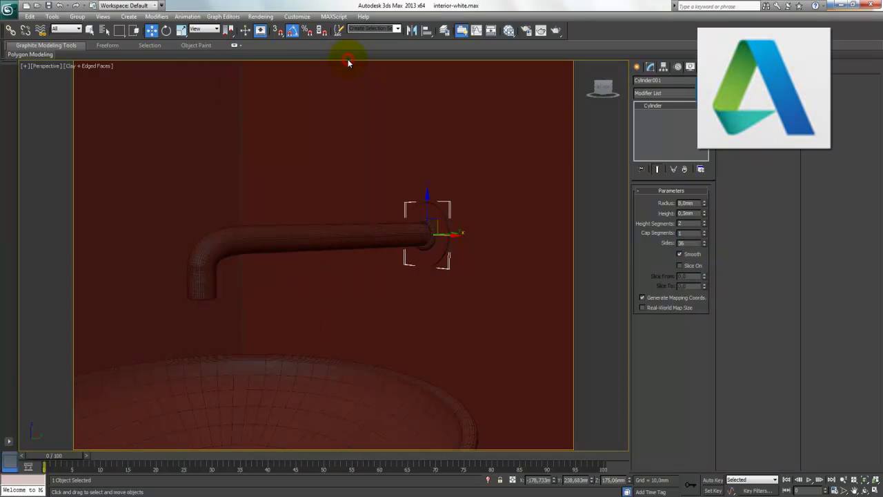
key(7)
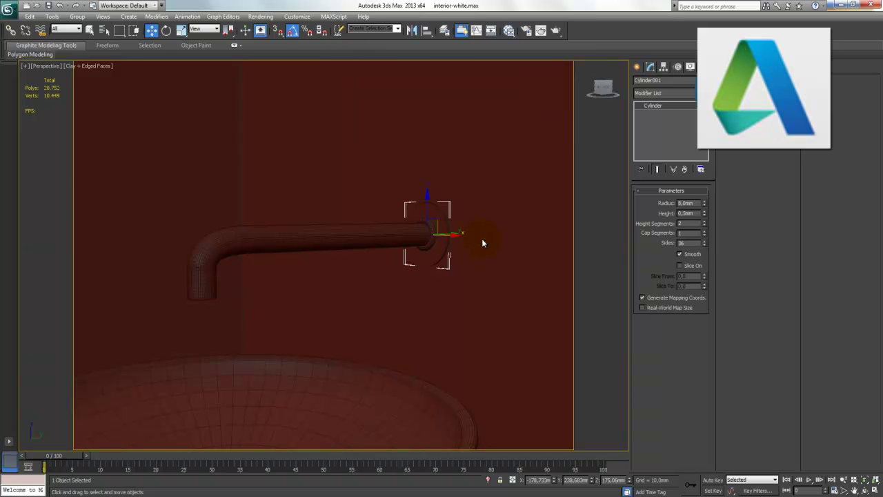
Select the faucet pipe Line003 in Editable Poly and frame its bend
click(200, 274)
click(843, 480)
mouse_move(216, 303)
mouse_down()
mouse_move(191, 292)
mouse_move(201, 287)
mouse_up()
mouse_move(199, 283)
middle_down()
mouse_move(223, 274)
mouse_move(343, 276)
middle_up()
key(w)
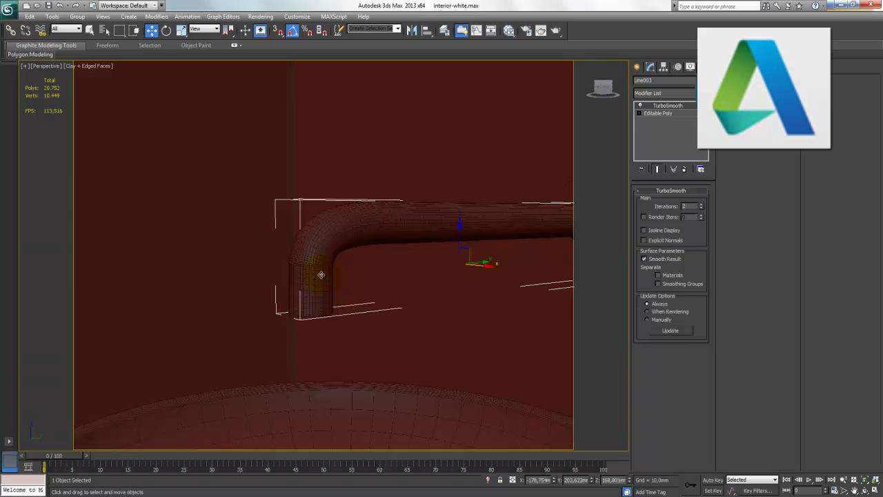
click(659, 113)
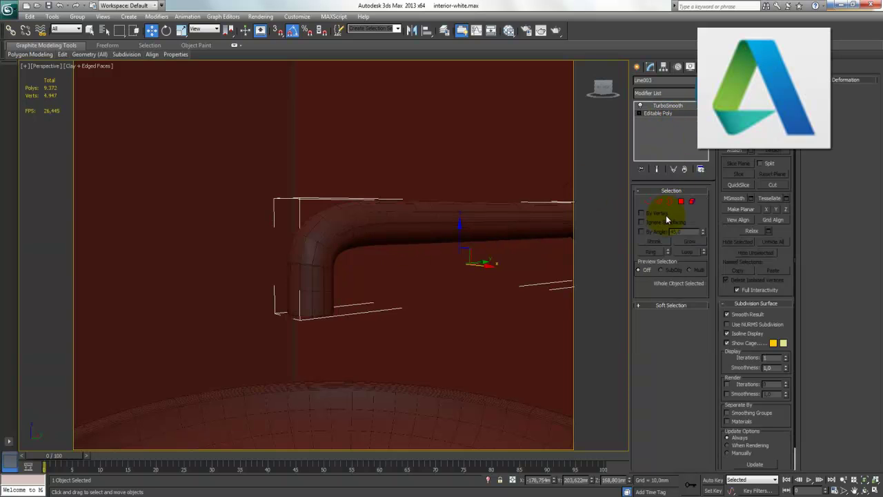
click(658, 203)
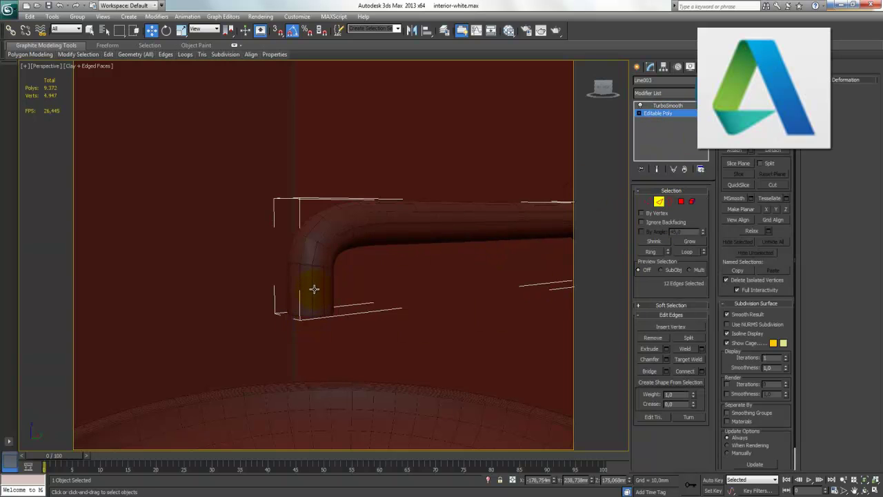
click(305, 266)
key(z)
click(843, 478)
mouse_move(258, 230)
mouse_down()
mouse_move(278, 200)
mouse_move(290, 347)
mouse_up()
right_click(326, 260)
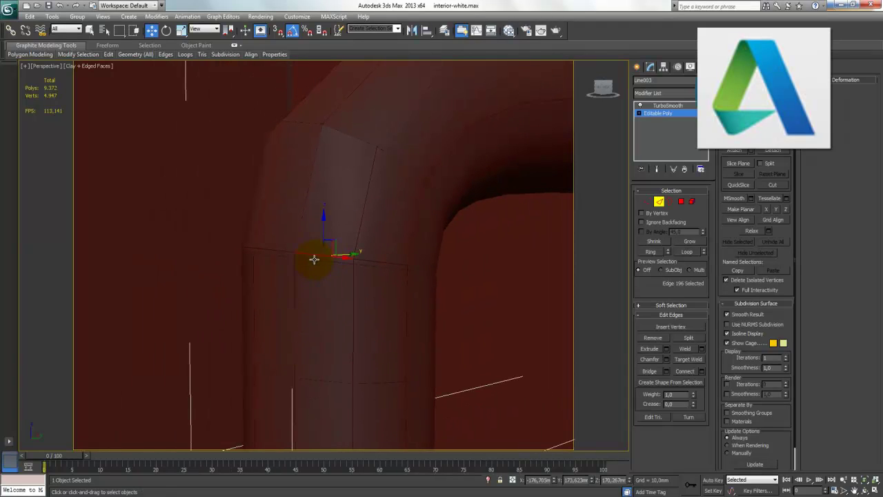
Select the ring of 12 polygons around the pipe just below the bend
click(681, 202)
click(380, 266)
ctrl+click(338, 258)
ctrl+click(282, 252)
ctrl+click(248, 250)
ctrl+click(421, 269)
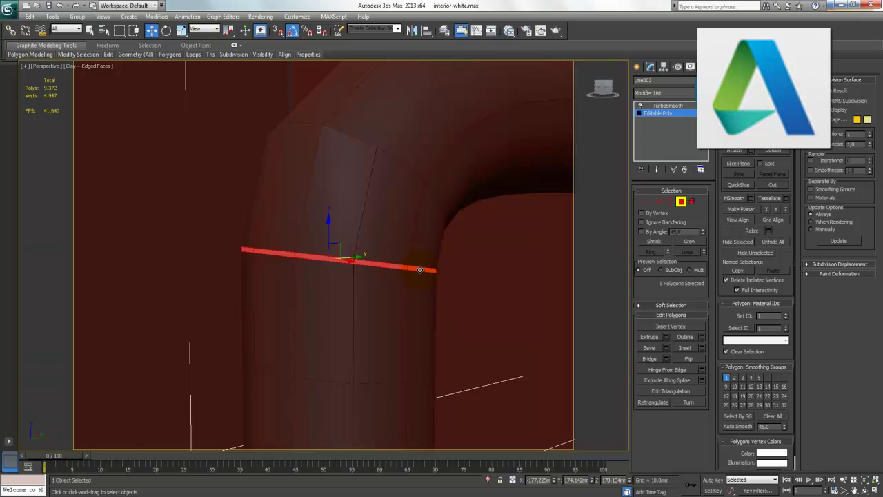
mouse_move(349, 271)
alt+middle_down()
mouse_move(479, 267)
mouse_move(432, 288)
alt+middle_up()
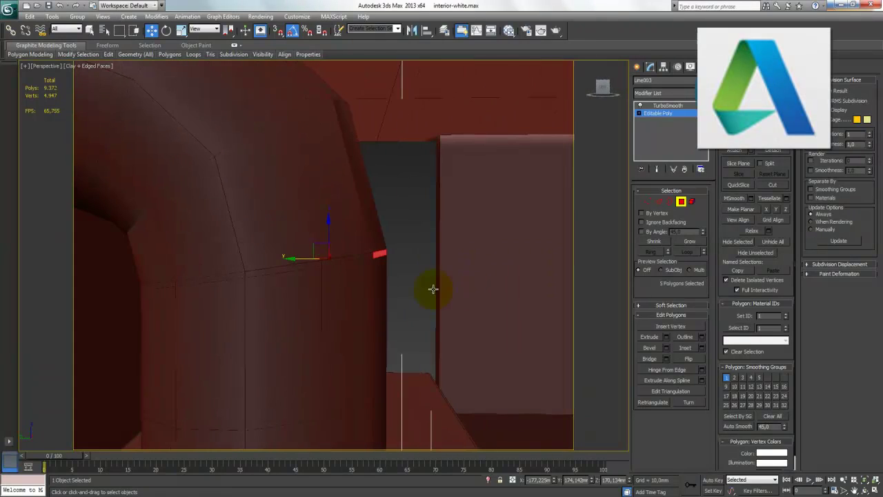
ctrl+click(345, 260)
ctrl+click(298, 265)
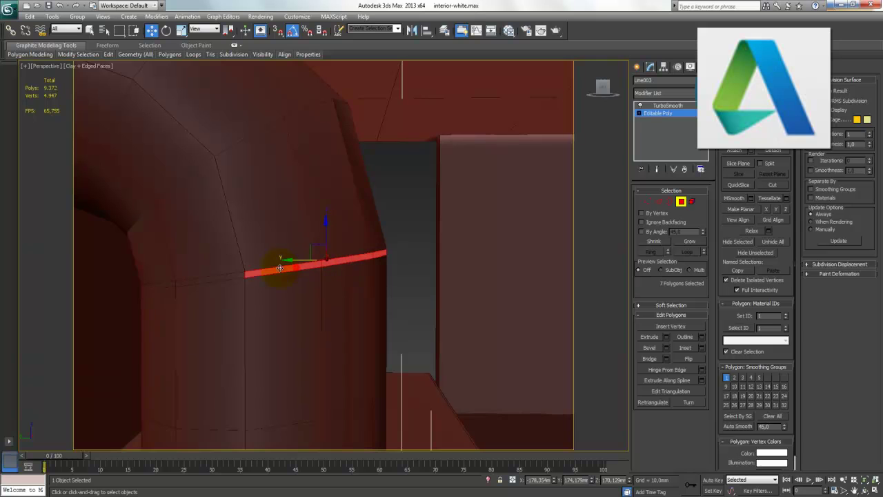
ctrl+click(228, 278)
ctrl+click(164, 283)
mouse_move(197, 276)
alt+middle_down()
mouse_move(223, 266)
mouse_move(319, 274)
alt+middle_up()
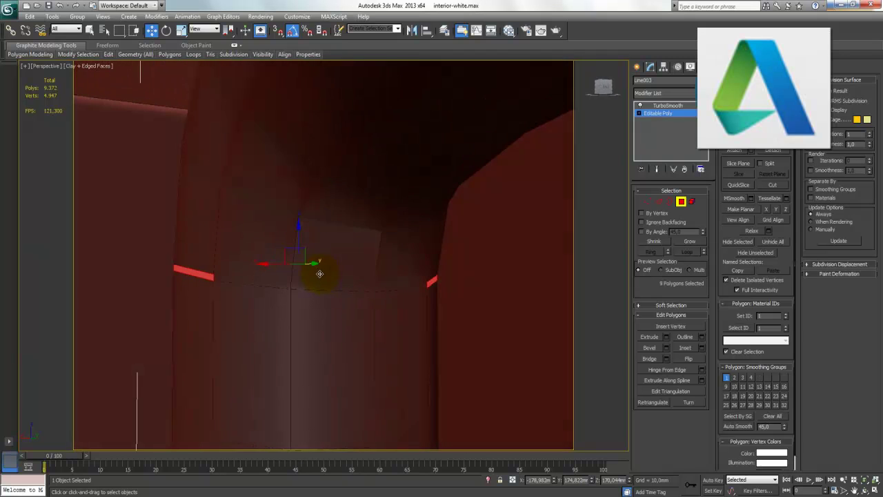
ctrl+click(392, 290)
ctrl+click(347, 289)
ctrl+click(269, 284)
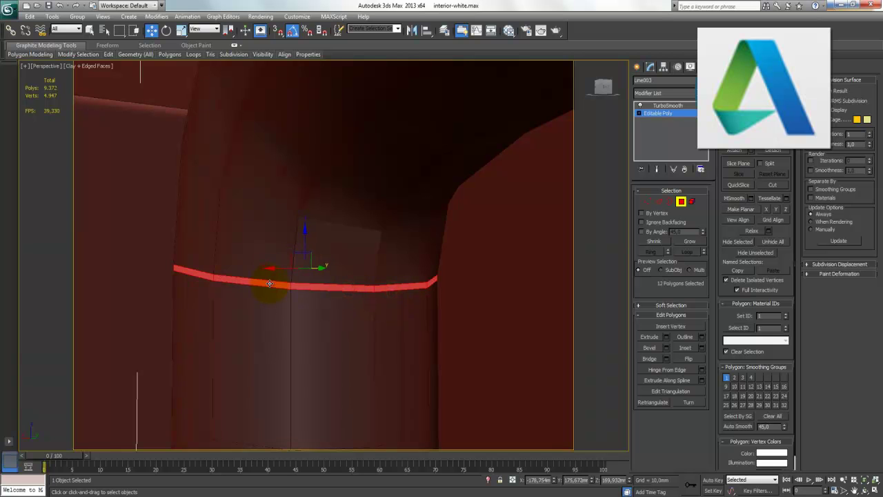
mouse_move(213, 301)
alt+middle_down()
mouse_move(341, 320)
mouse_move(322, 369)
mouse_move(299, 368)
alt+middle_up()
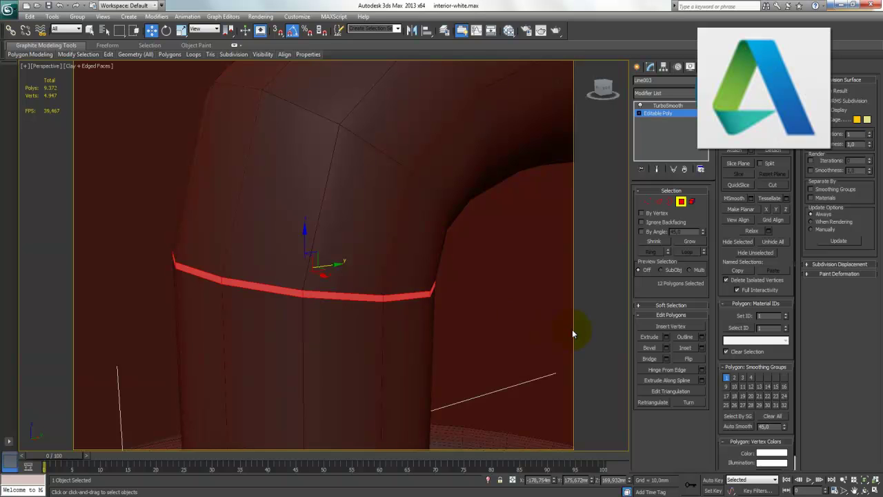
Extrude the polygon ring by Local Normal about 0.12mm and exit sub-object mode
click(666, 339)
click(331, 262)
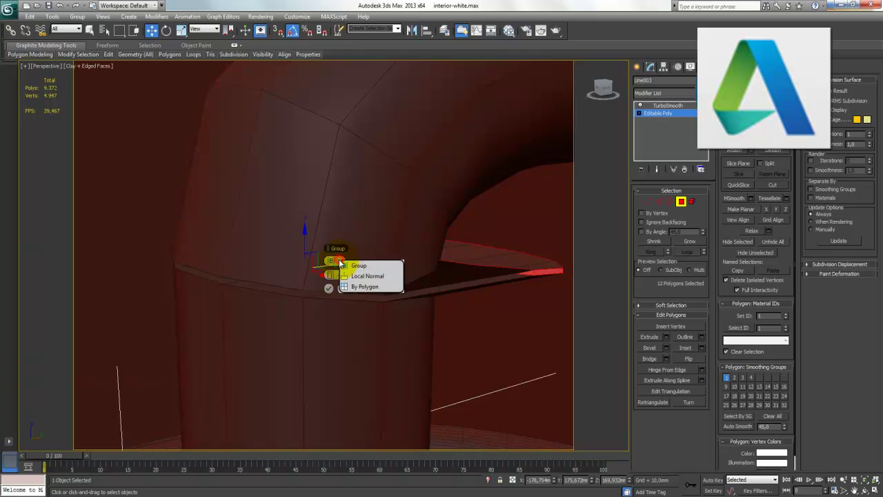
click(353, 275)
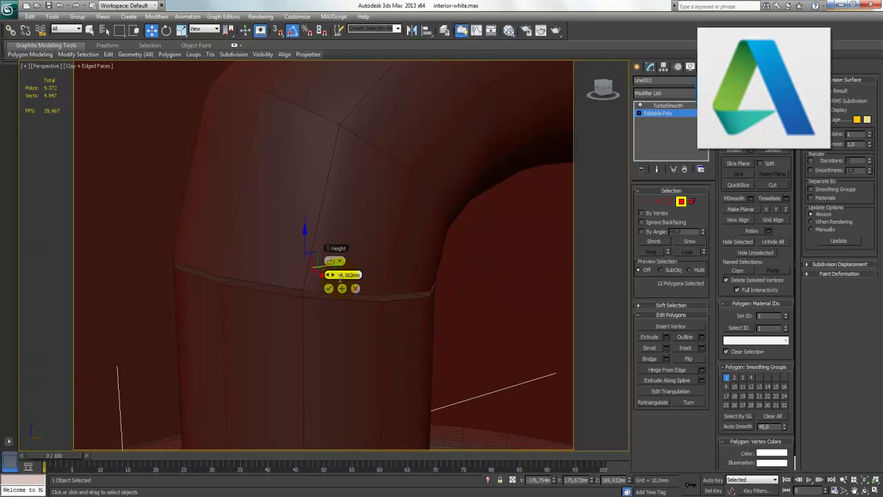
drag(340, 274, 329, 276)
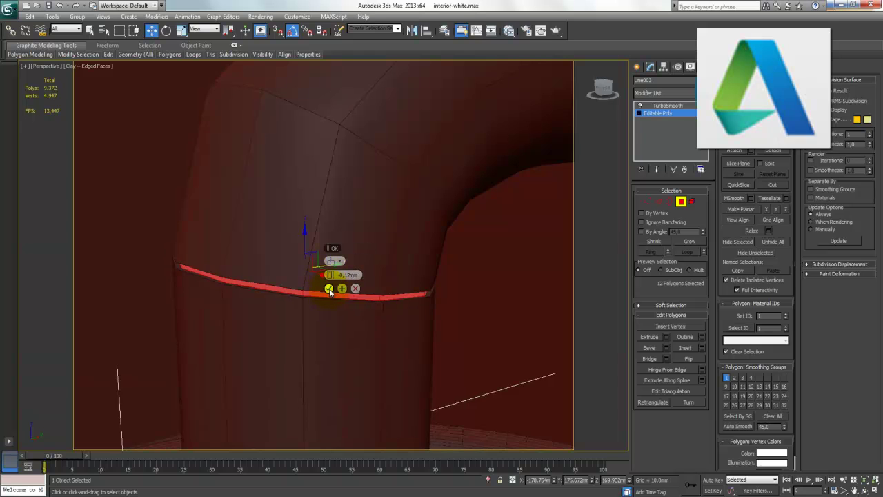
click(328, 288)
click(681, 202)
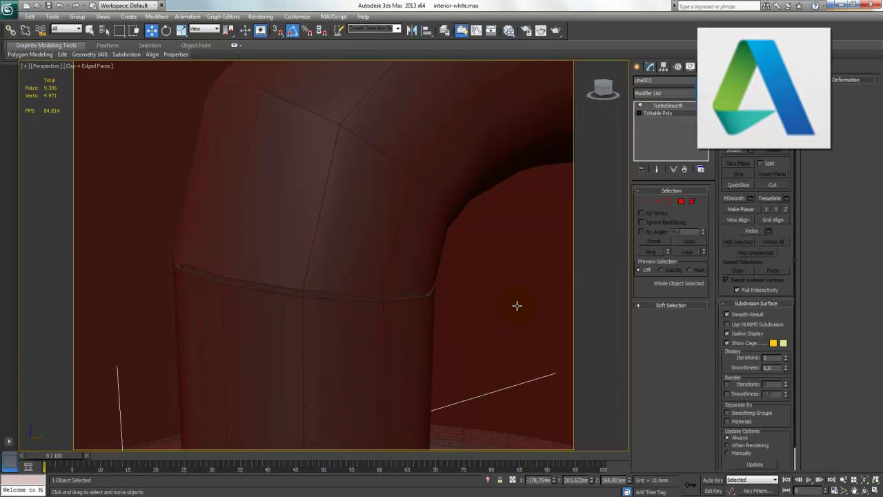
Zoom out to show the whole sink and deselect the faucet pipe
click(843, 480)
drag(427, 233, 443, 323)
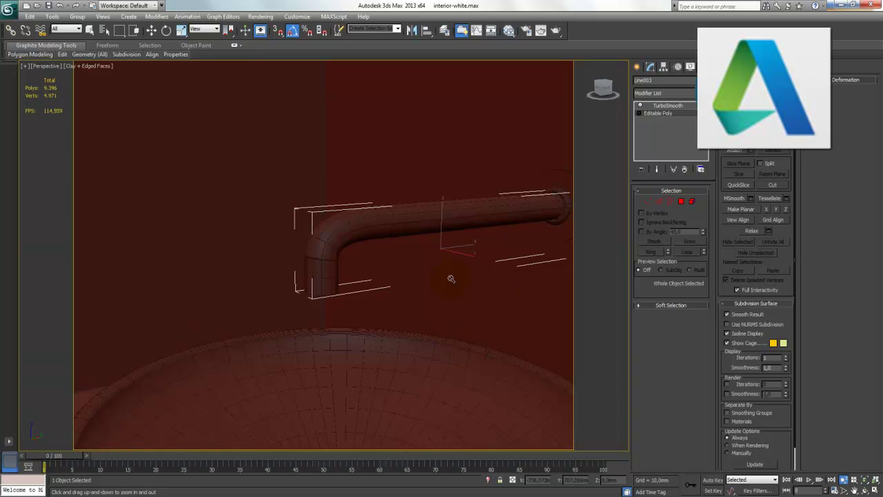
drag(428, 267, 445, 298)
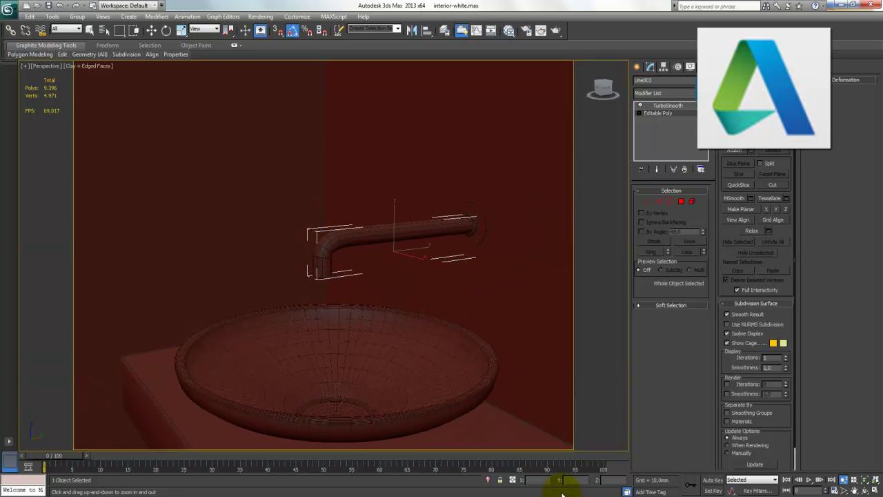
click(874, 489)
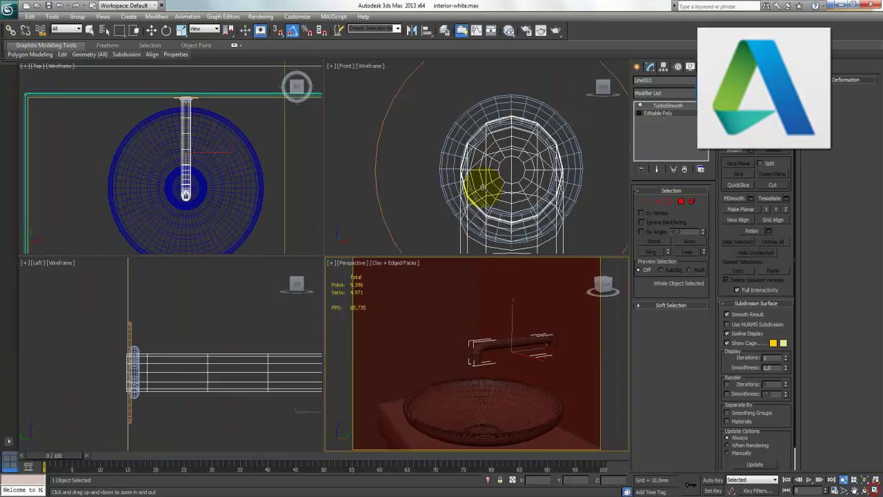
key(w)
click(402, 174)
scroll(403, 176, down, 2)
scroll(404, 178, down, 3)
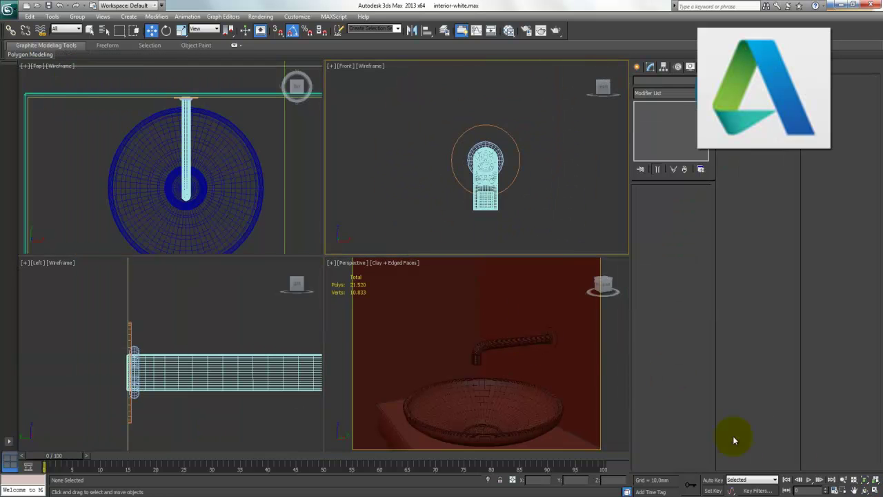
Copy the thin end cylinder to the faucet's left as Cylinder002, then nudge it further left
click(875, 490)
middle_drag(377, 245, 444, 219)
scroll(464, 239, down, 2)
click(394, 261)
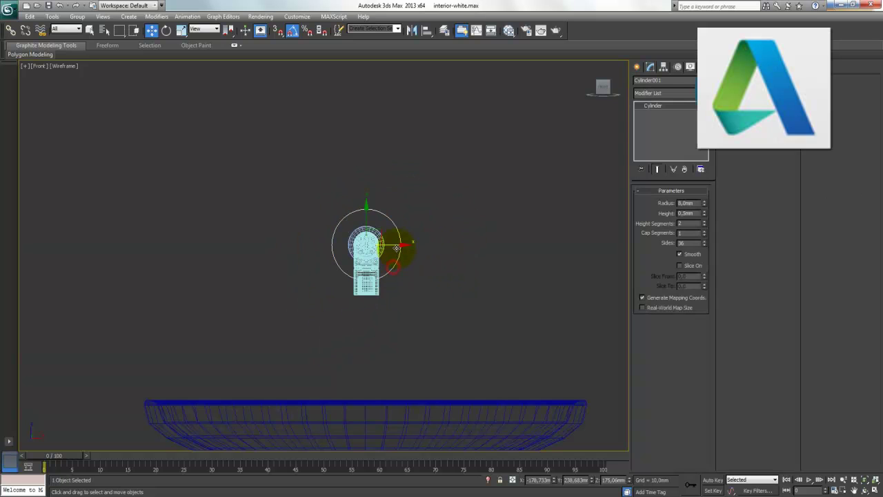
shift+drag(388, 245, 290, 245)
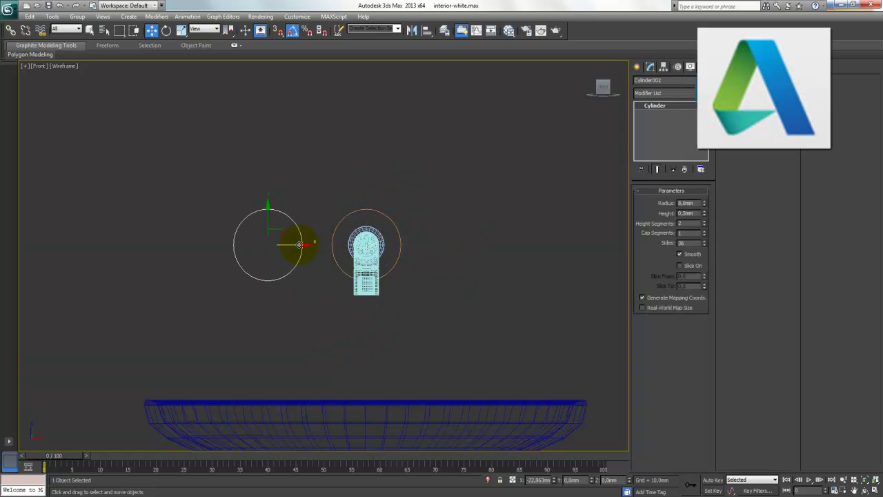
click(441, 294)
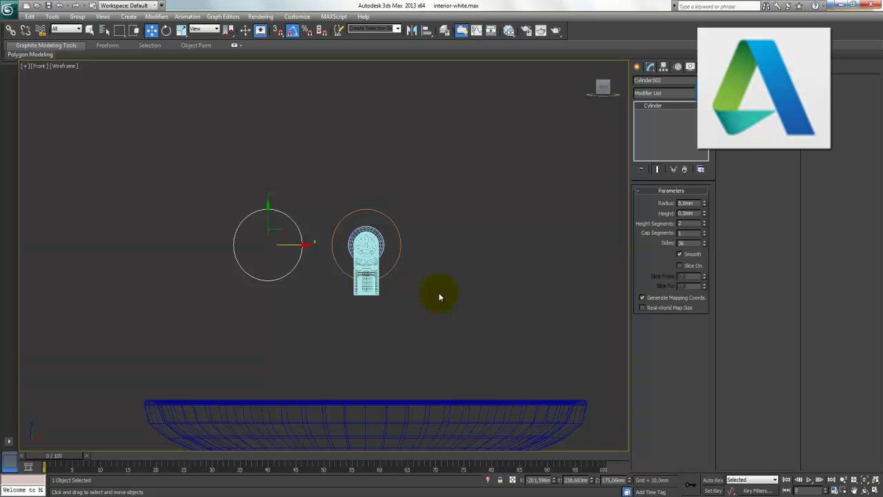
drag(295, 244, 284, 245)
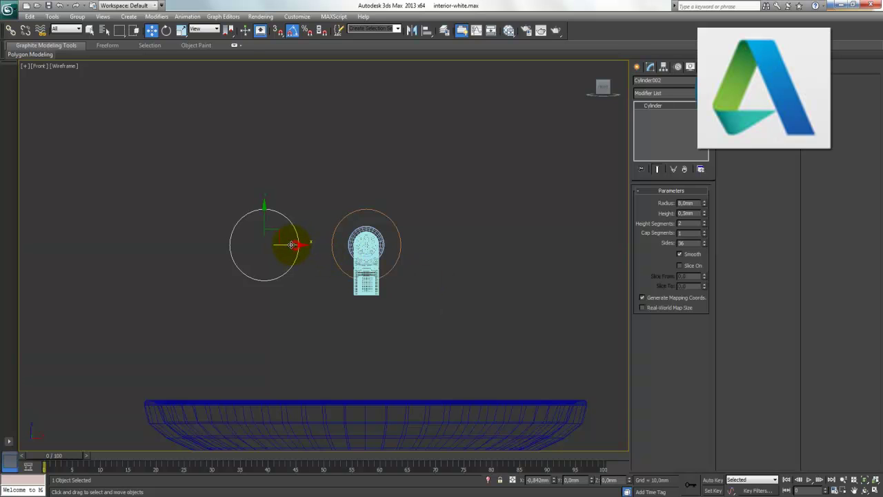
click(496, 301)
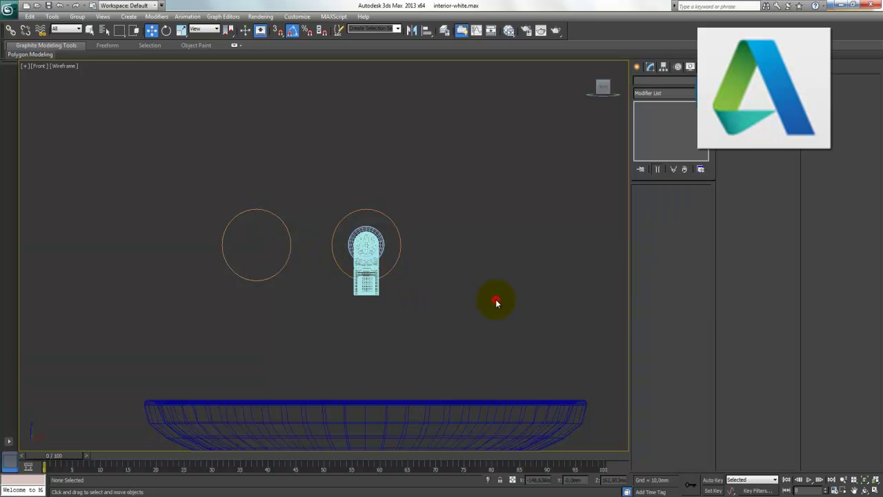
Draw a small cylinder of 4.252mm radius inside the left round plate in the Front view
click(636, 66)
click(640, 82)
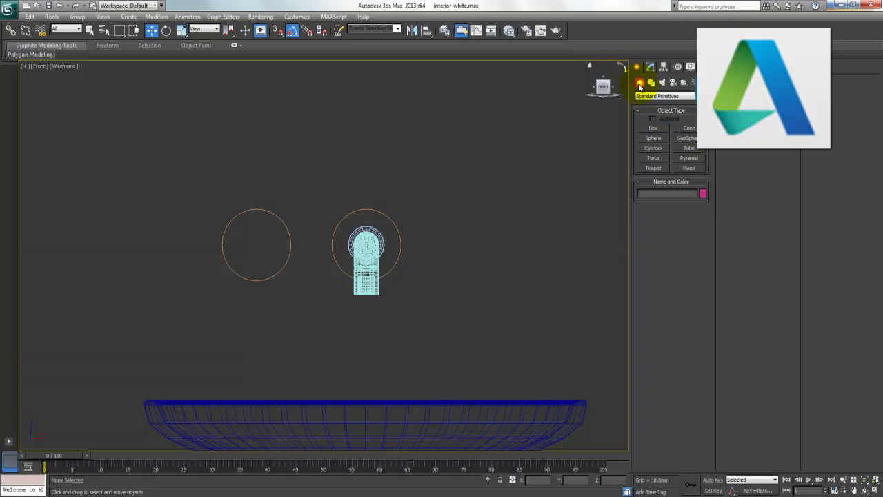
click(654, 148)
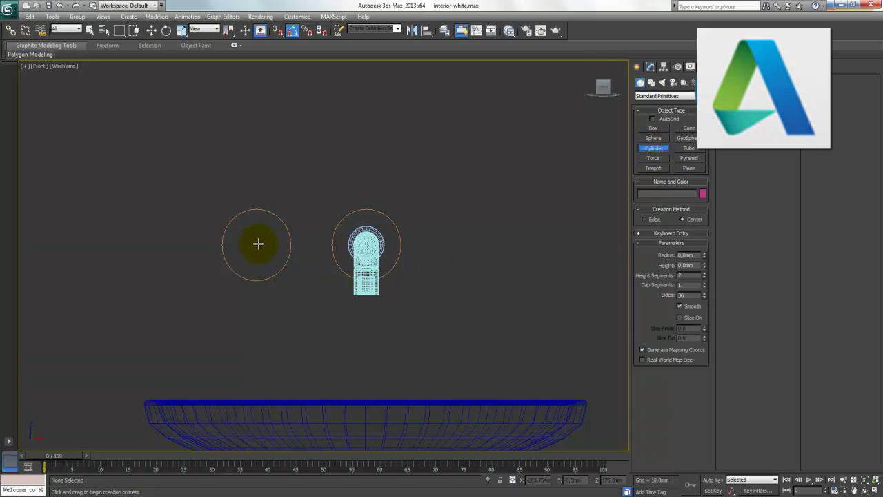
drag(258, 243, 274, 252)
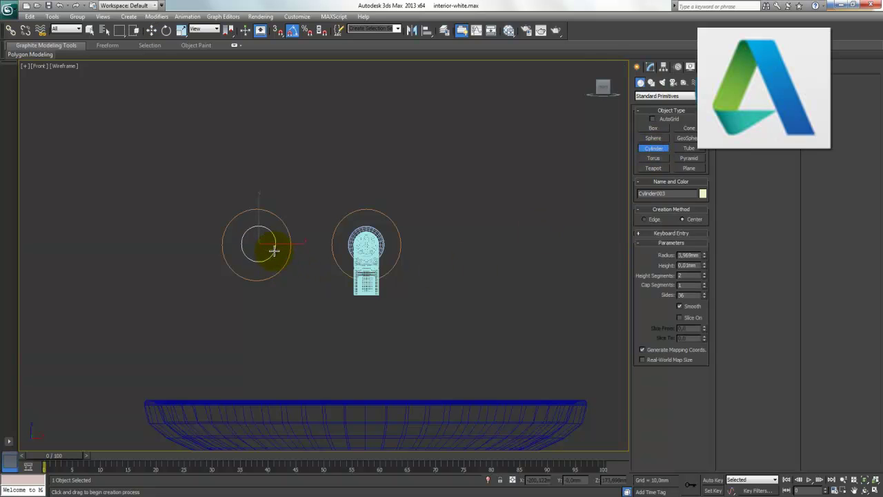
click(262, 231)
right_click(269, 235)
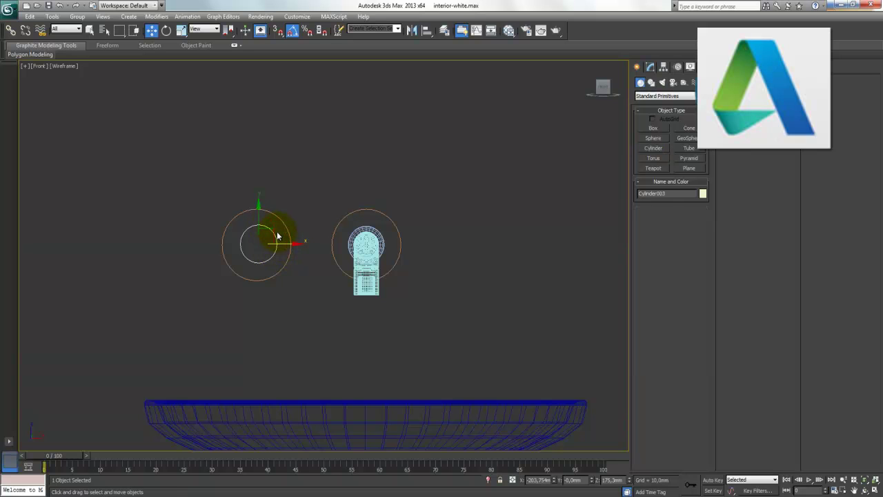
drag(270, 231, 272, 231)
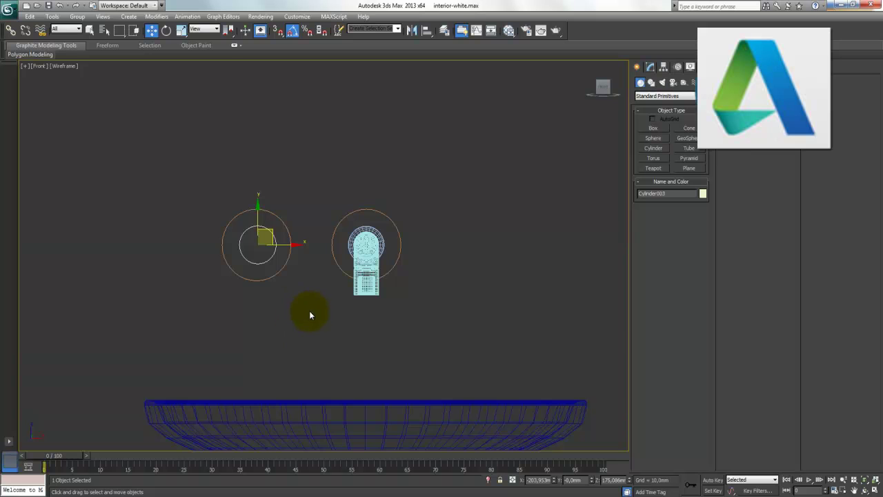
scroll(305, 272, up, 5)
middle_drag(237, 241, 370, 241)
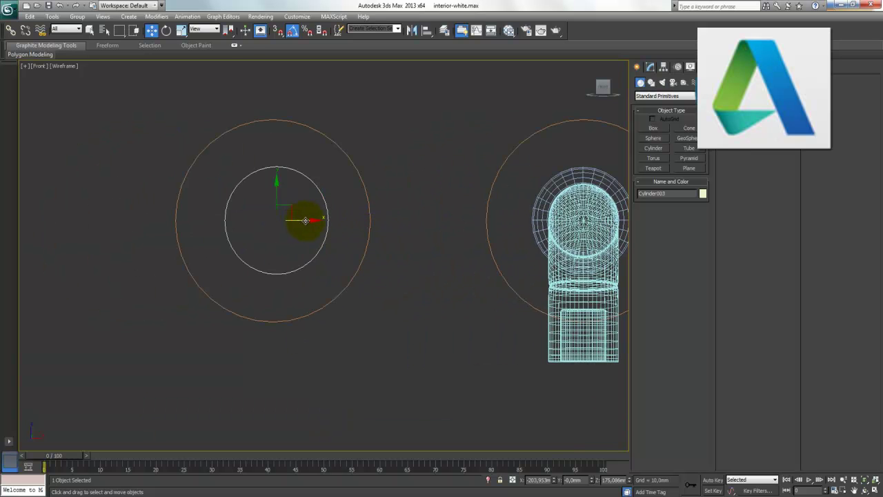
drag(303, 221, 301, 221)
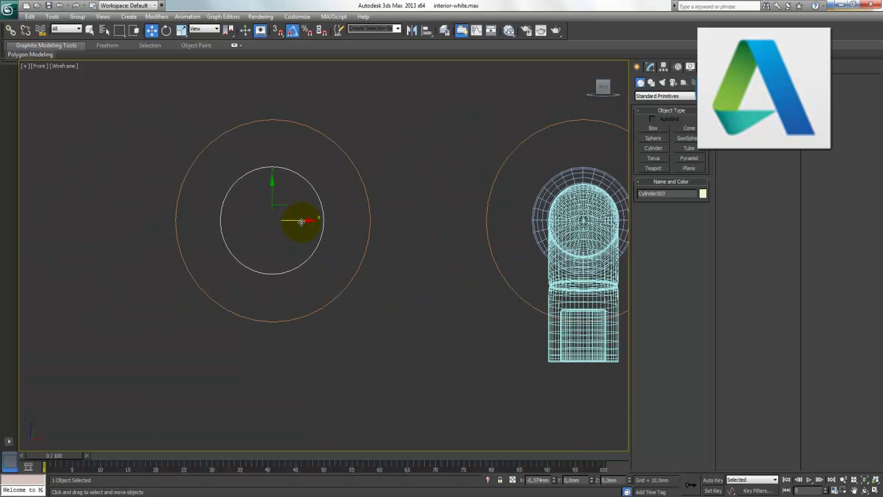
click(877, 491)
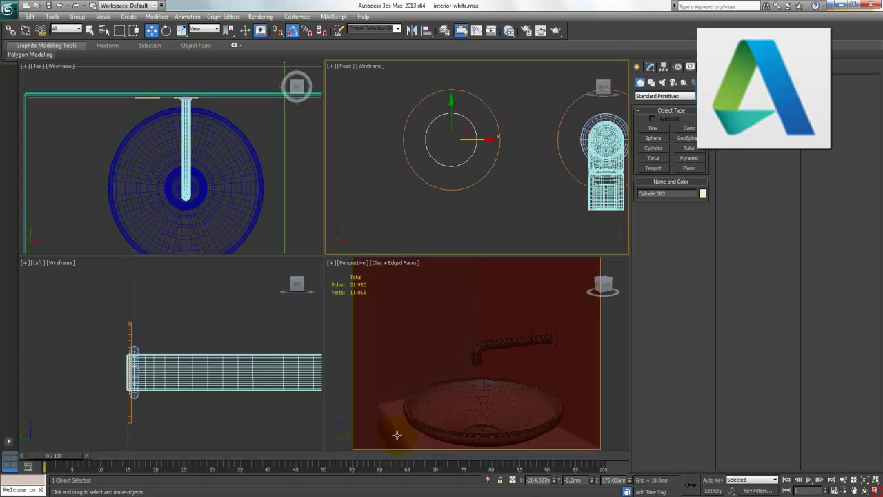
In the maximized Left view, move the cylinder onto the faucet pipe's wall end
right_click(212, 319)
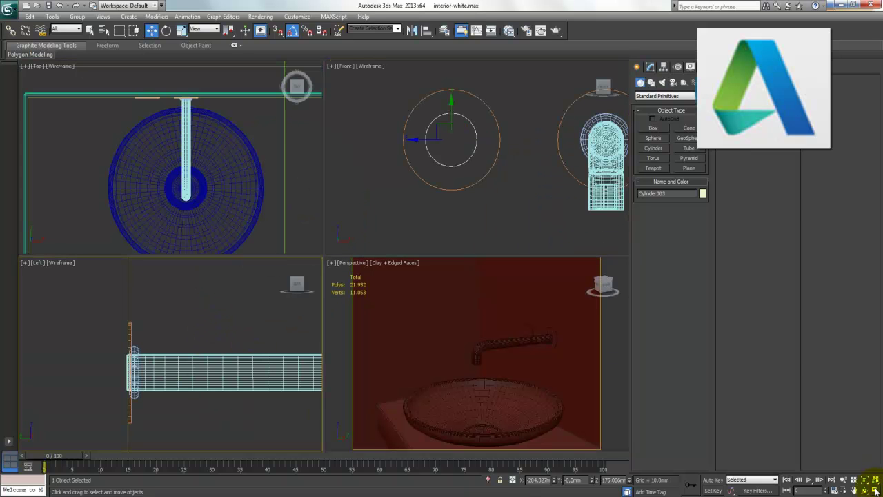
click(875, 489)
middle_drag(460, 237, 377, 258)
scroll(377, 258, down, 10)
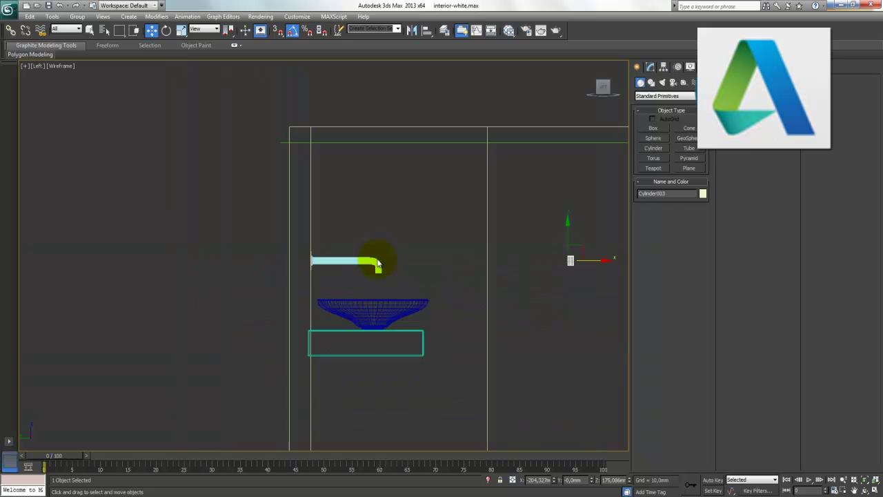
drag(593, 259, 319, 282)
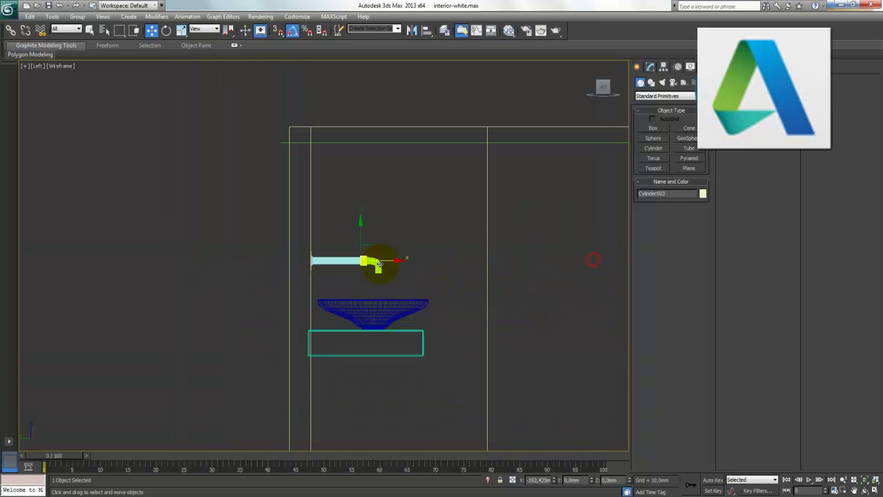
scroll(309, 285, up, 2)
scroll(309, 285, up, 3)
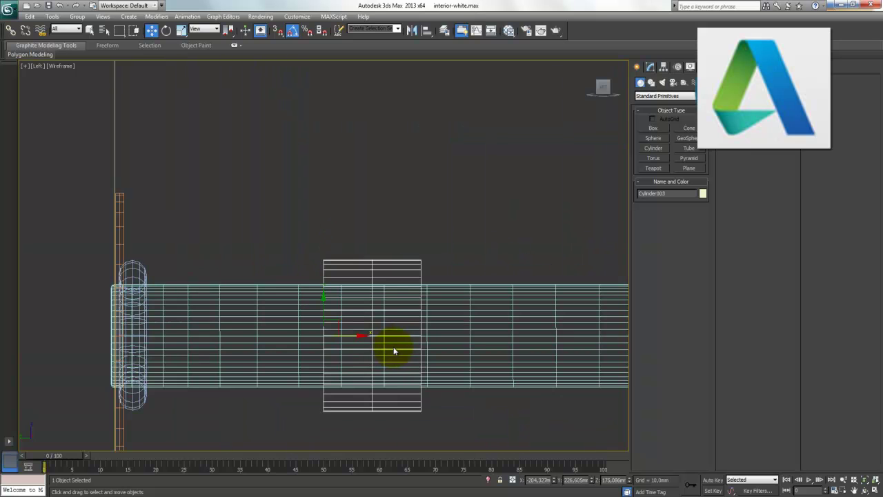
drag(356, 338, 156, 322)
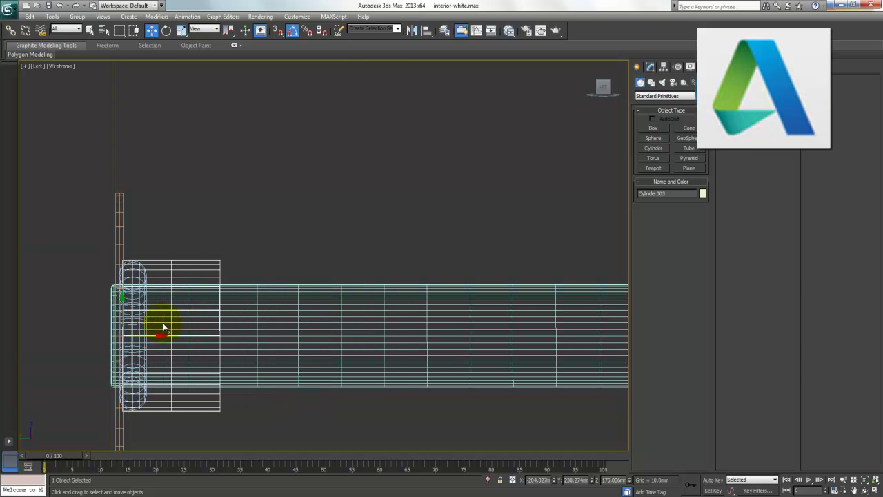
Raise the cylinder's height to about 11.3mm
click(650, 67)
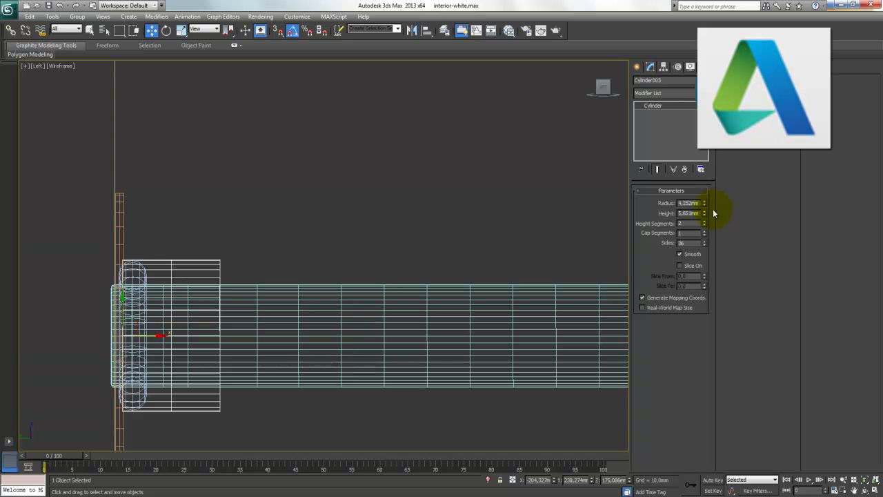
drag(704, 212, 709, 163)
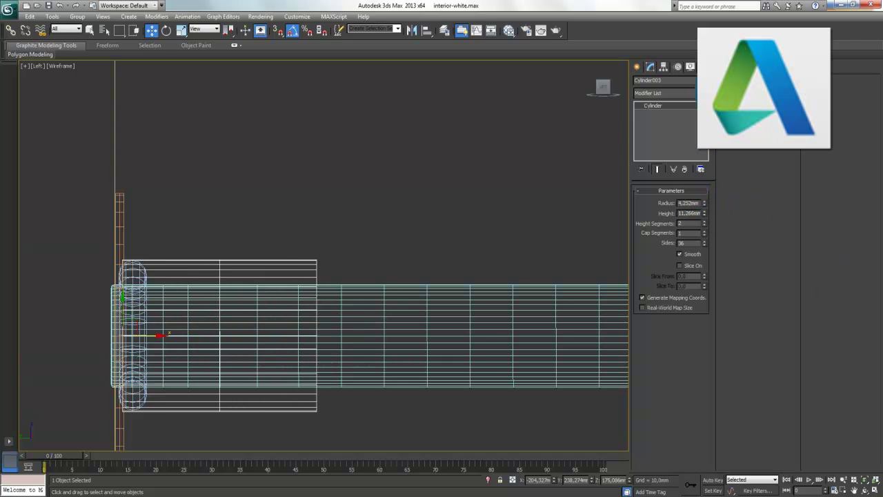
click(872, 490)
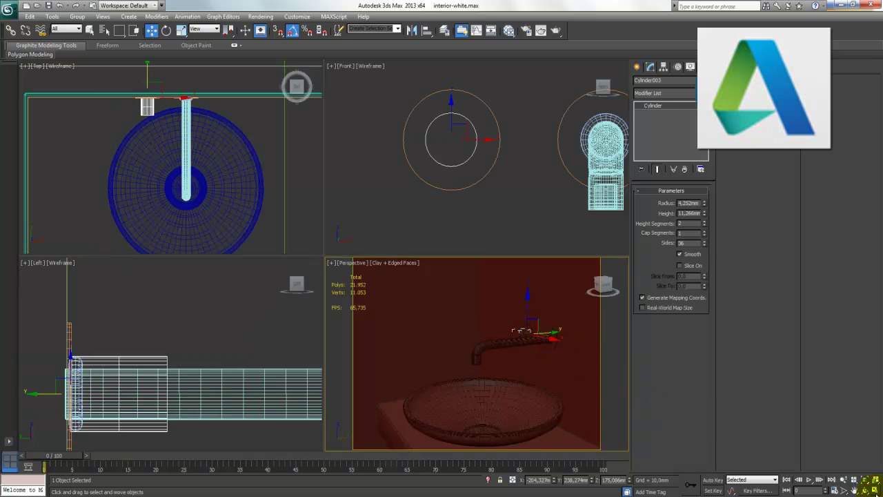
click(872, 489)
click(463, 384)
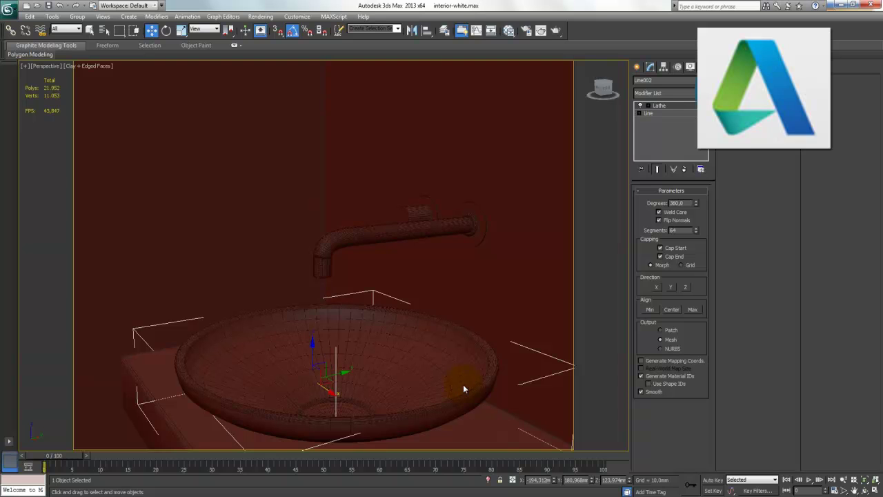
click(414, 211)
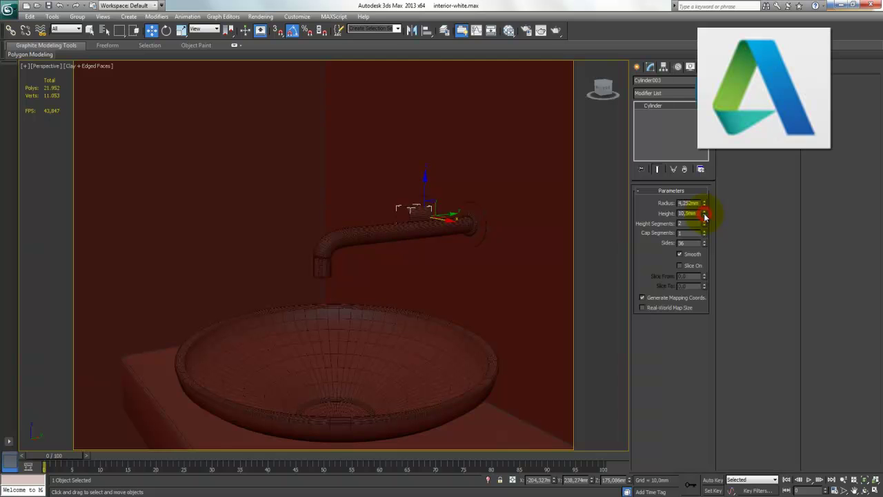
click(425, 332)
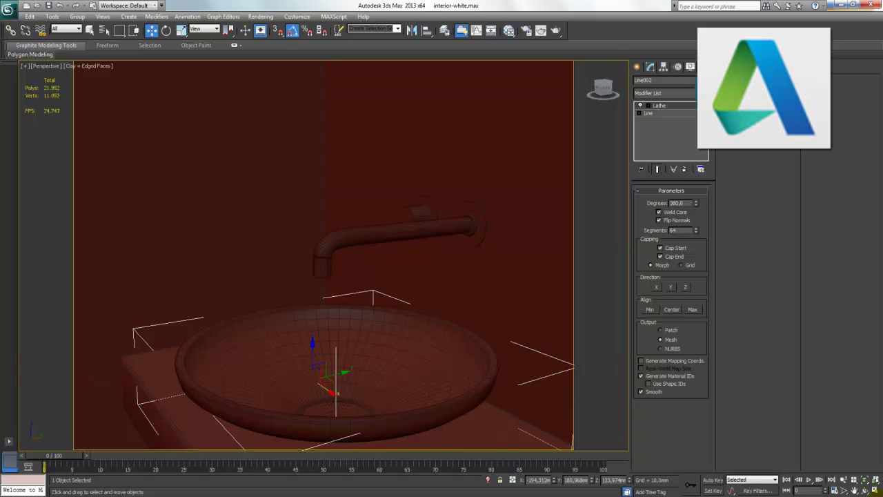
click(875, 489)
click(875, 489)
alt+middle_drag(418, 258, 448, 227)
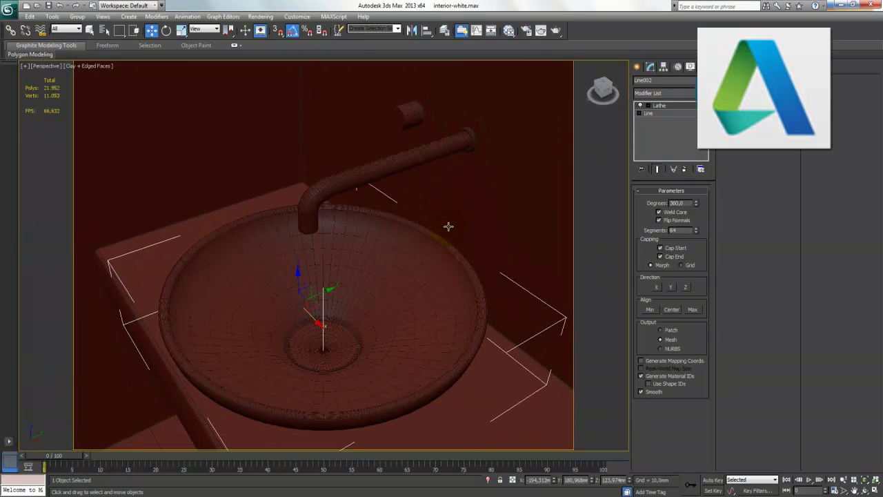
mouse_move(423, 302)
alt+middle_down()
mouse_move(418, 291)
mouse_move(427, 289)
alt+middle_up()
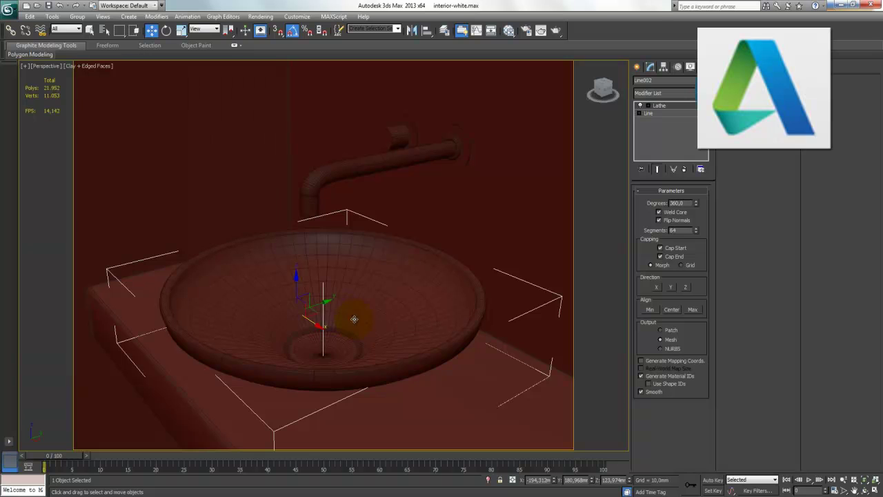
click(875, 490)
click(265, 165)
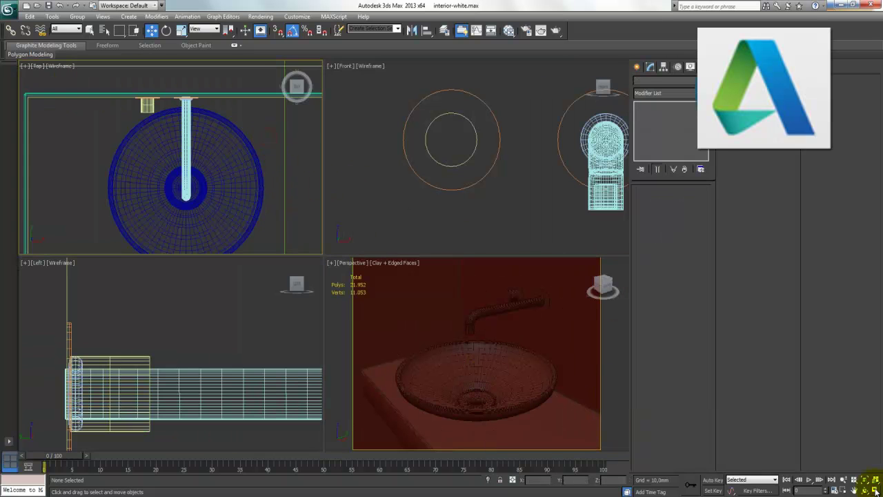
click(875, 490)
click(637, 67)
Draw a sphere of about 10.4mm radius over the sink drain in the Top view
click(653, 138)
scroll(505, 272, up, 2)
scroll(522, 197, up, 3)
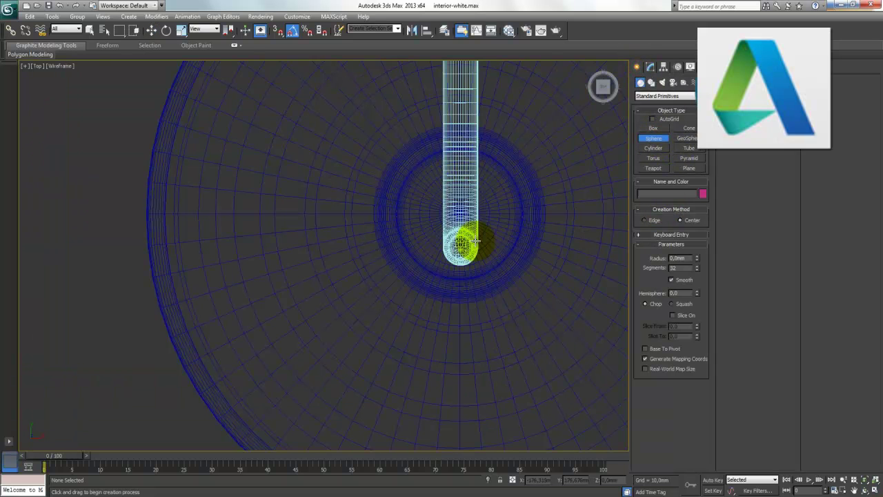
mouse_move(461, 212)
mouse_down()
mouse_move(519, 232)
mouse_move(471, 206)
mouse_up()
key(w)
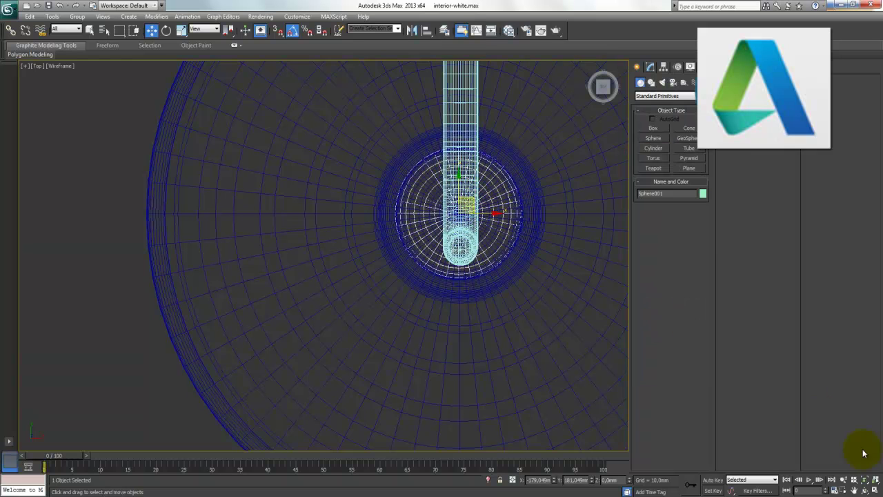
click(875, 490)
In the maximized Front view, lower the sphere into the bottom of the bowl
right_click(482, 193)
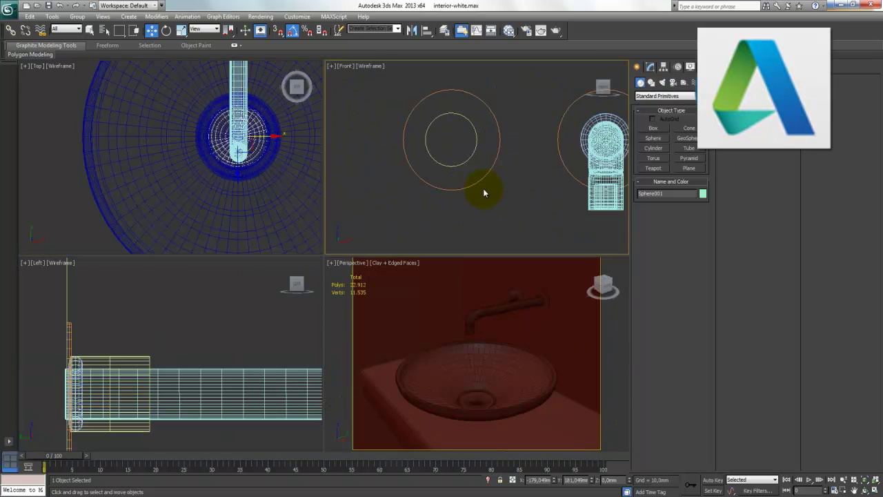
key(alt+w)
scroll(442, 255, down, 1)
scroll(432, 241, down, 5)
scroll(432, 241, down, 2)
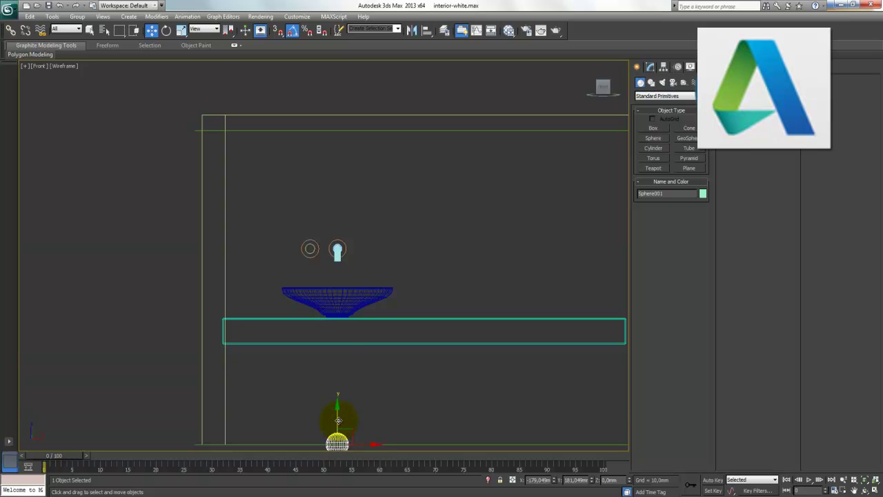
drag(338, 419, 335, 277)
scroll(349, 333, up, 4)
middle_drag(386, 355, 434, 262)
scroll(414, 245, up, 2)
scroll(412, 241, up, 3)
drag(436, 163, 436, 239)
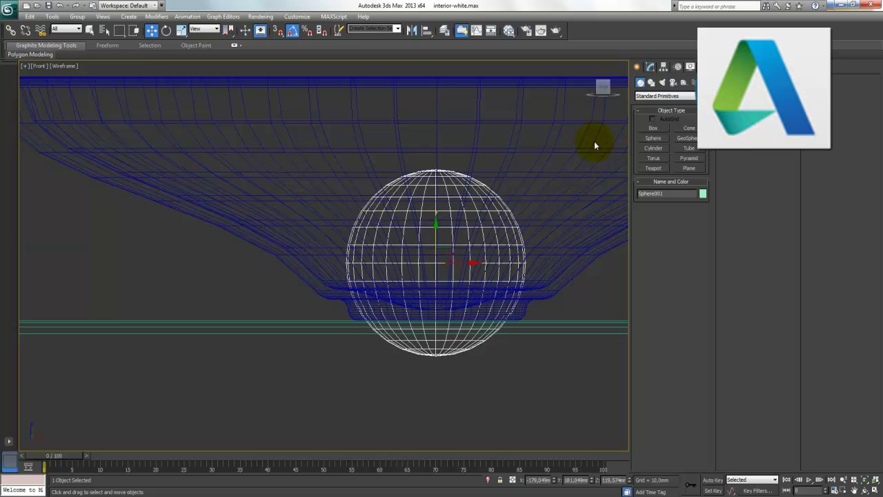
click(649, 66)
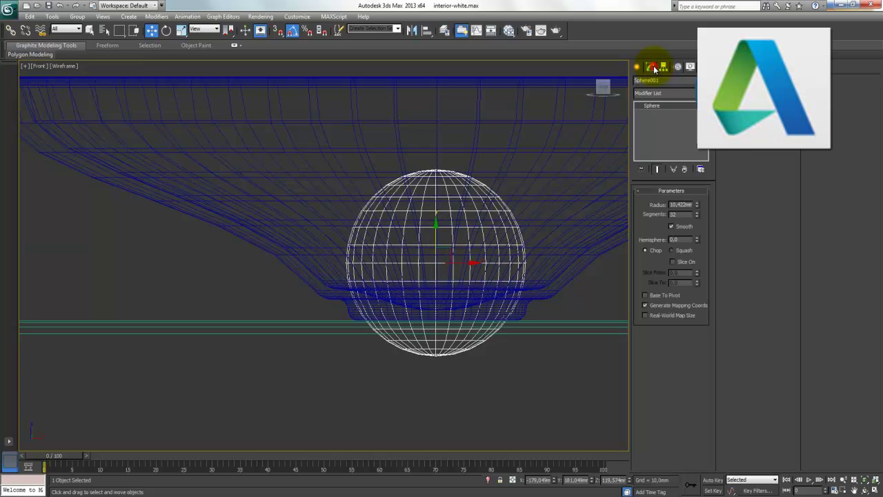
Add an FFD 4x4x4 modifier to Sphere001
click(682, 100)
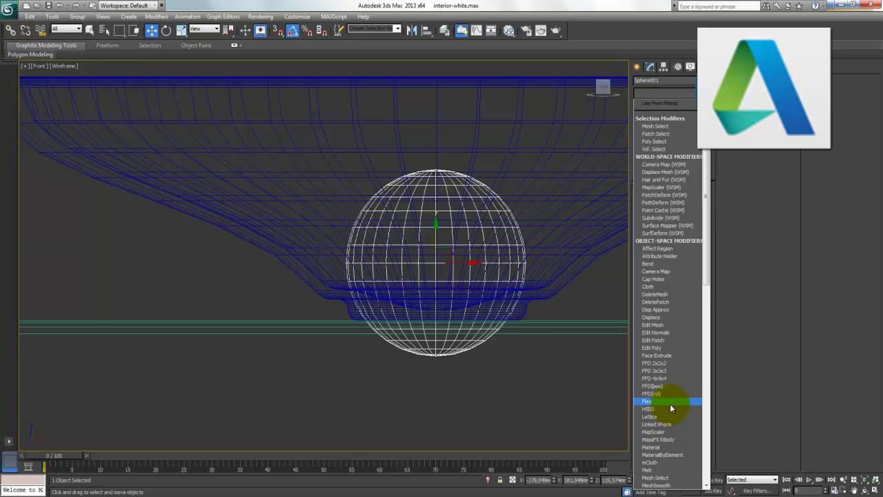
click(666, 379)
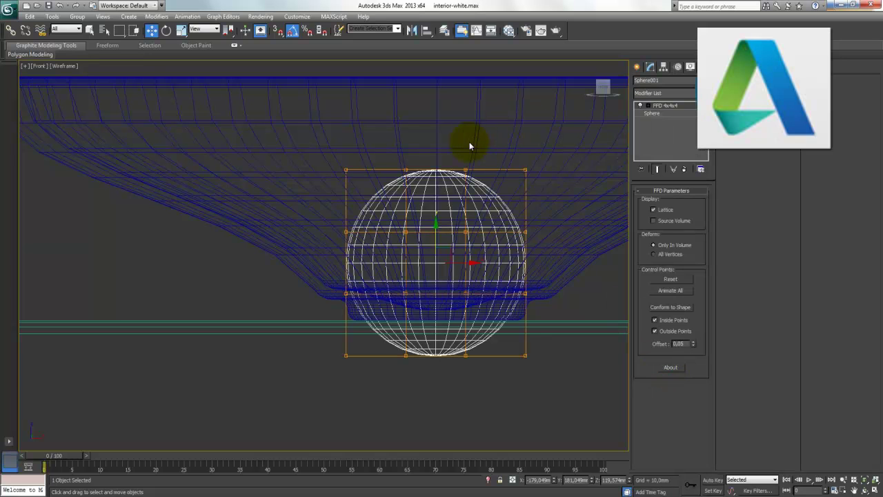
click(313, 152)
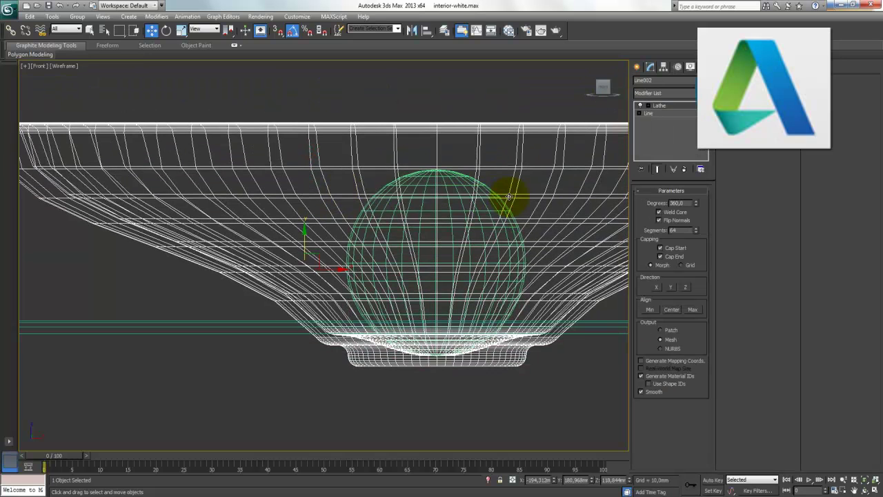
key(ctrl+z)
click(534, 366)
click(439, 336)
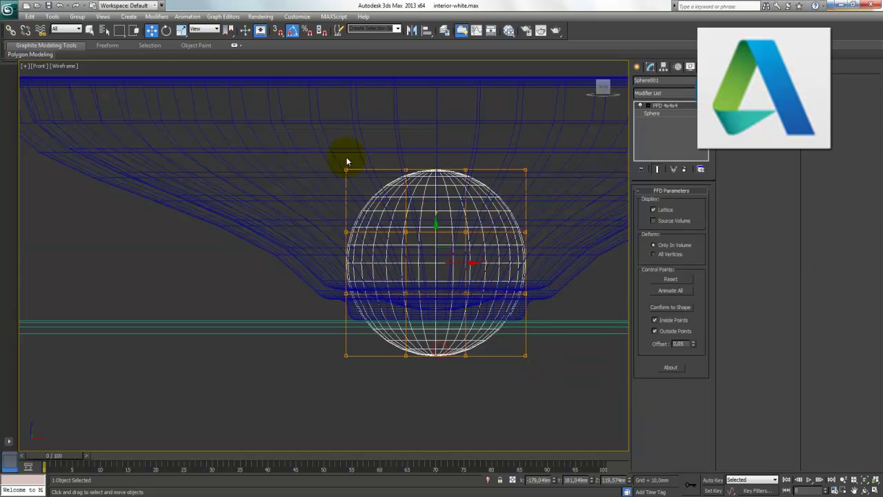
Pull the lattice's upper control points down to flatten the sphere into a shallow dome
click(648, 104)
click(665, 112)
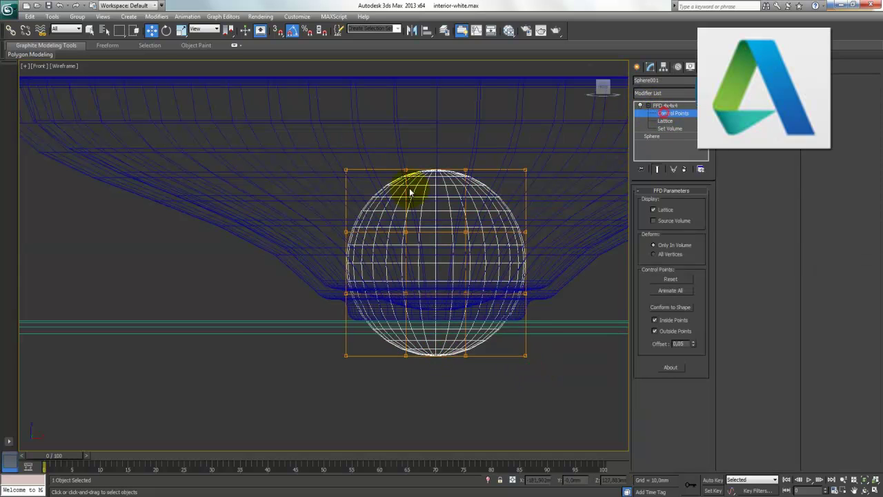
drag(304, 148, 529, 197)
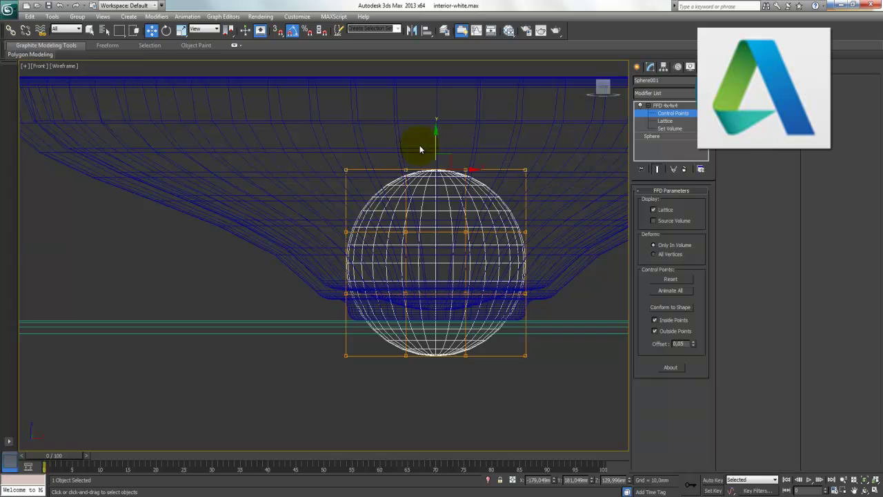
drag(436, 140, 422, 191)
drag(313, 200, 564, 268)
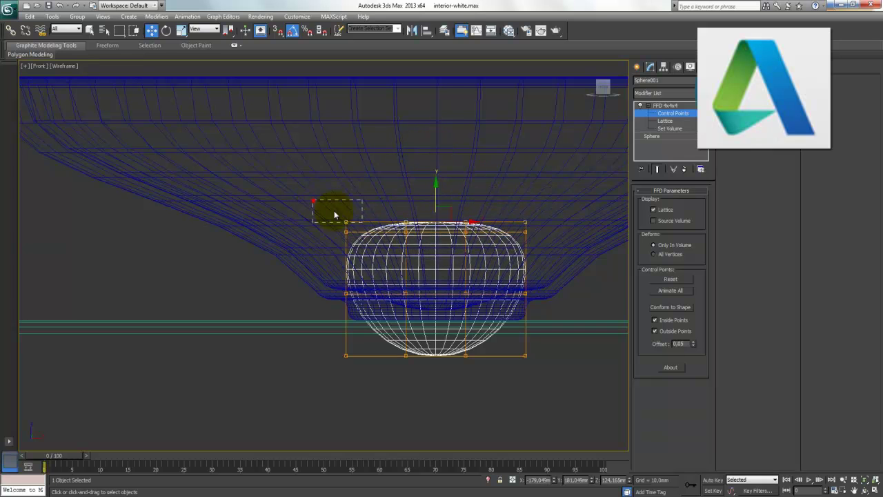
drag(435, 198, 427, 249)
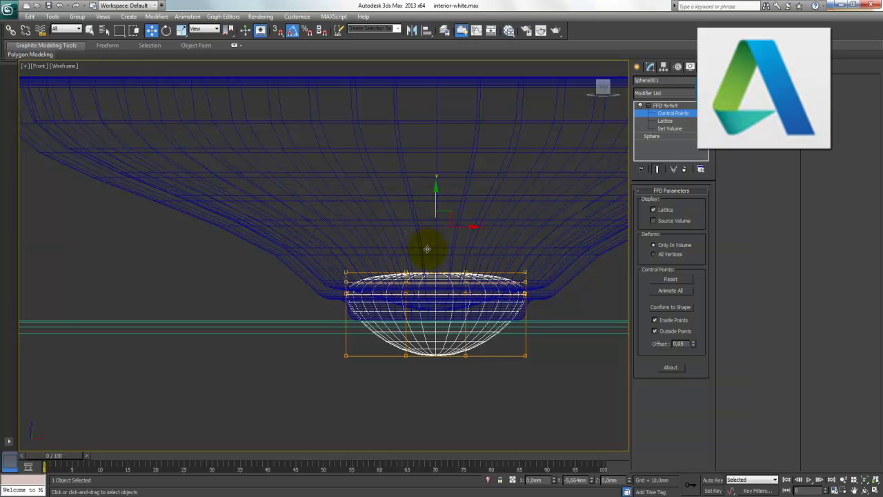
drag(308, 235, 563, 340)
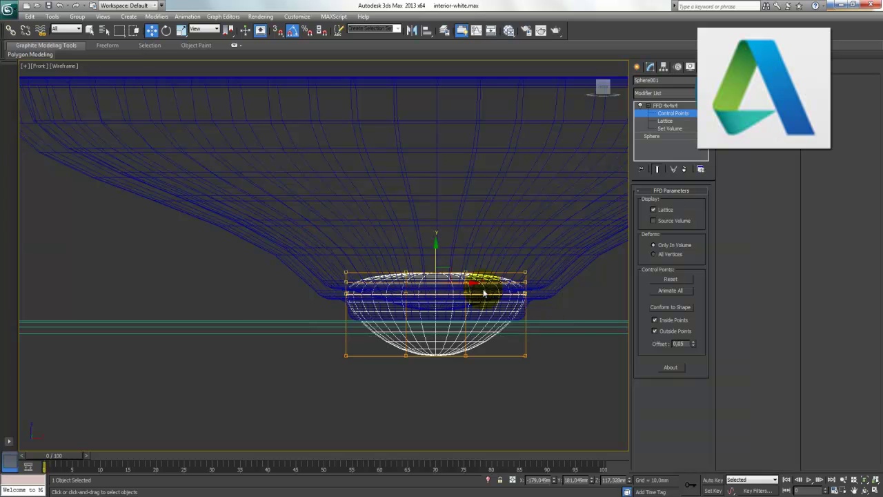
click(648, 107)
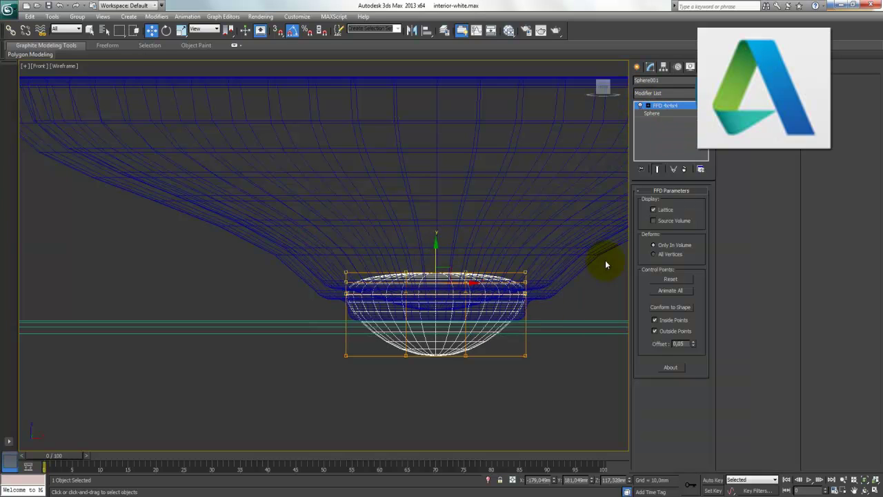
Replace the sphere's FFD with an Editable Poly conversion topped by a new FFD 4x4x4 modifier
click(684, 169)
right_click(453, 259)
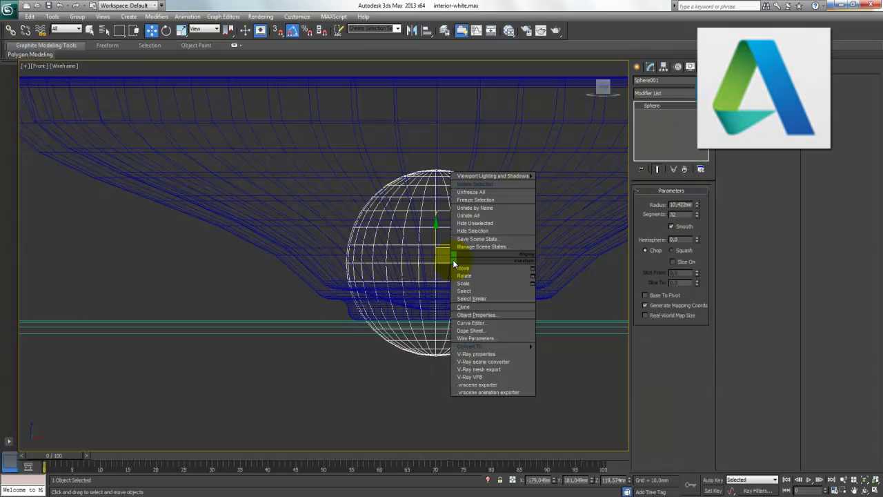
click(563, 355)
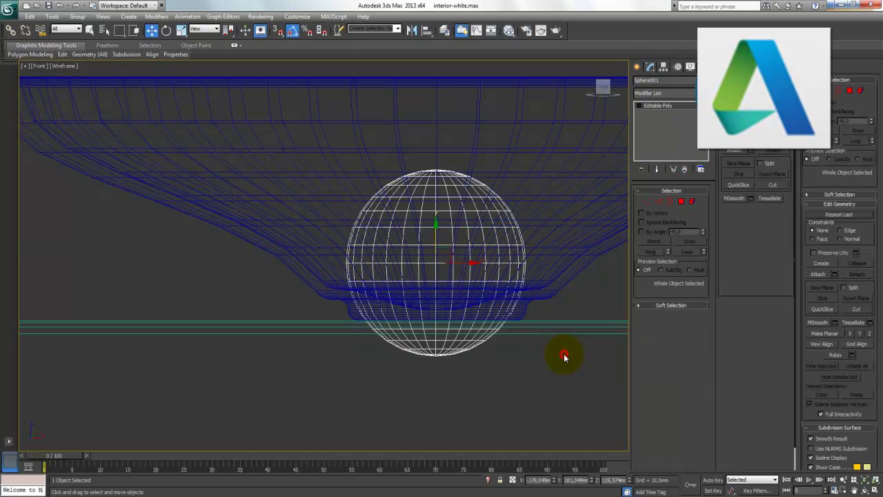
click(693, 102)
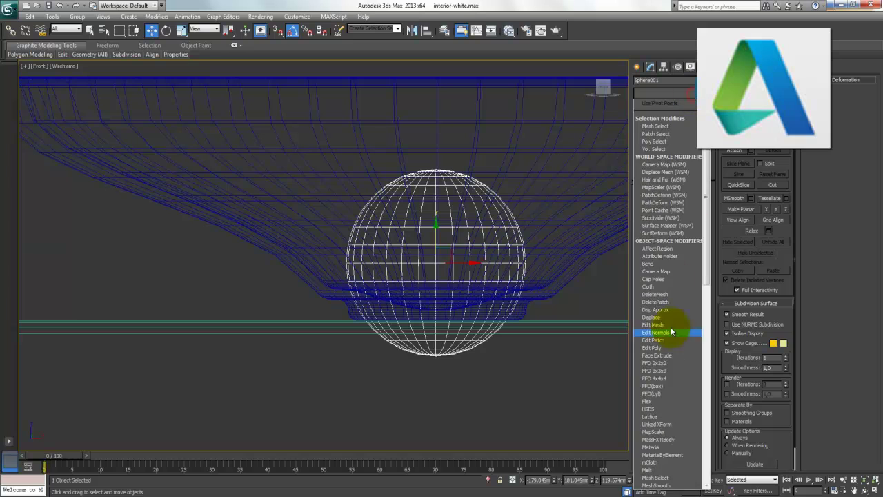
click(670, 377)
Delete the lower half of the sphere's vertices to leave a hemisphere under the lattice
click(640, 113)
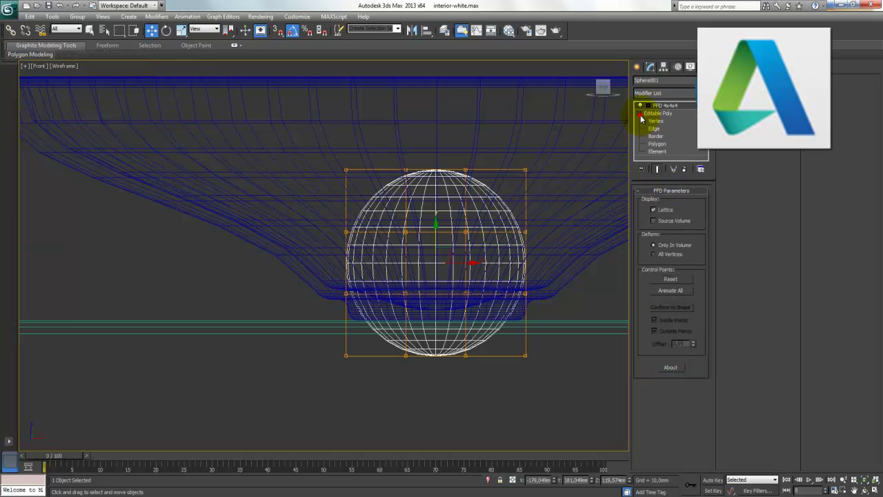
click(656, 121)
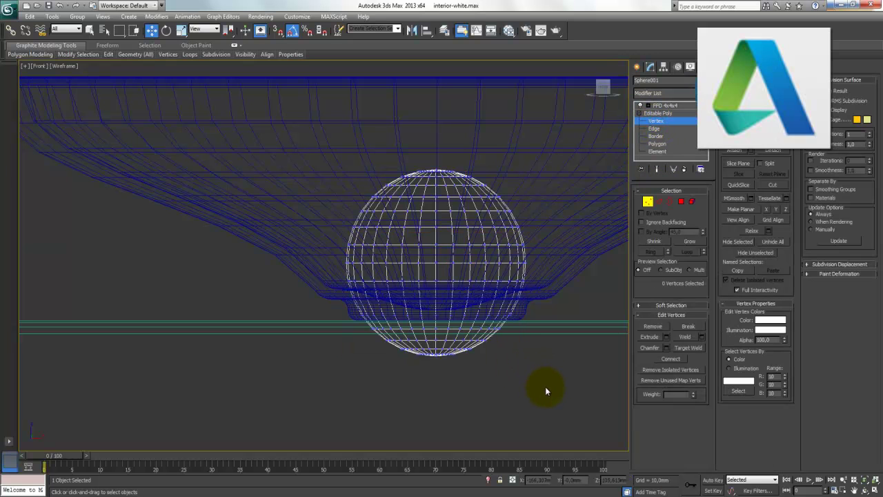
drag(315, 275, 314, 276)
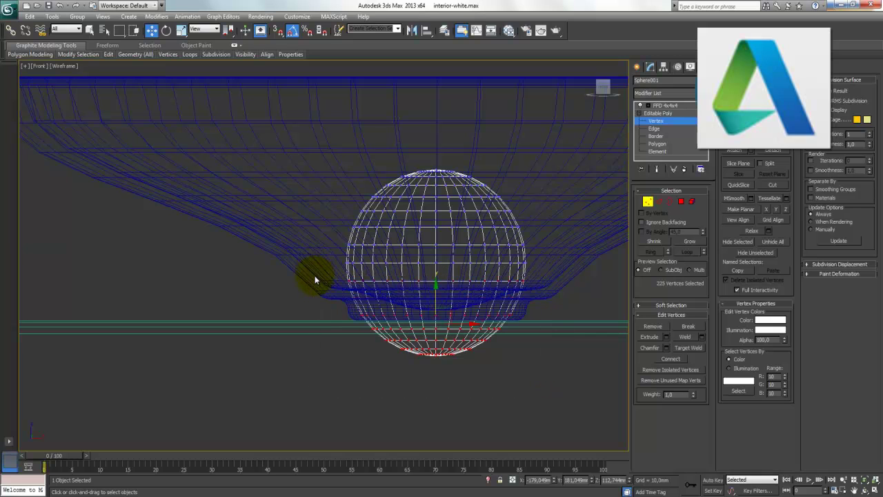
key(Delete)
click(679, 114)
click(680, 115)
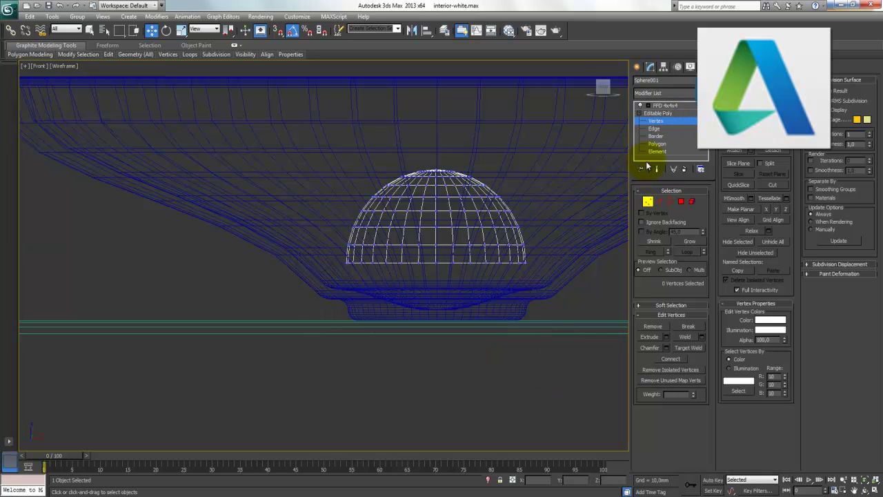
click(651, 109)
Flatten the dome by repeatedly selecting the top FFD control points and lowering them
click(670, 113)
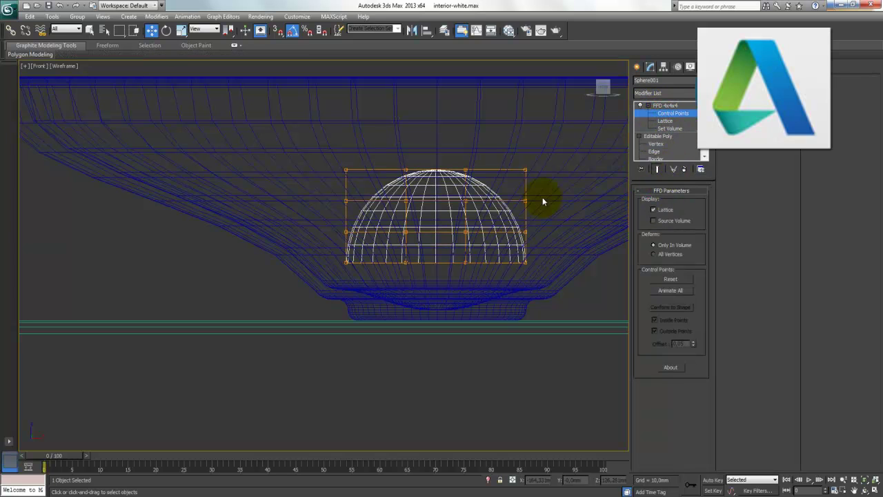
drag(398, 191, 548, 247)
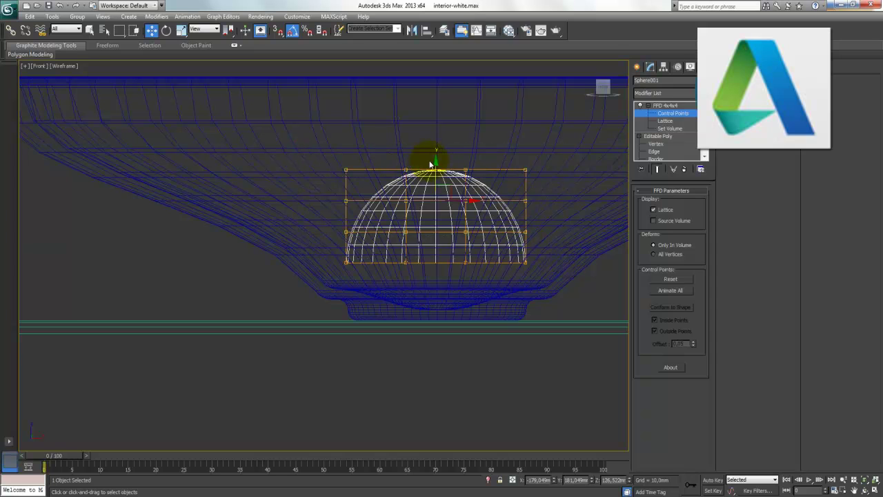
drag(436, 159, 431, 182)
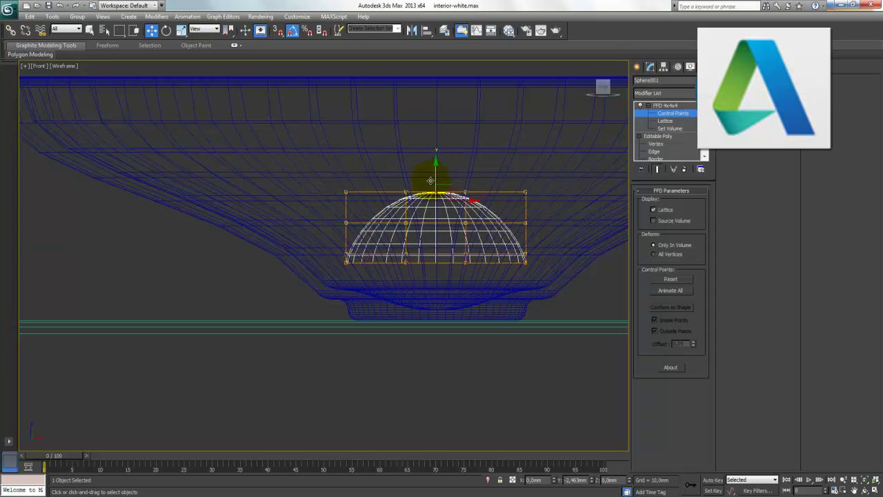
drag(313, 169, 549, 247)
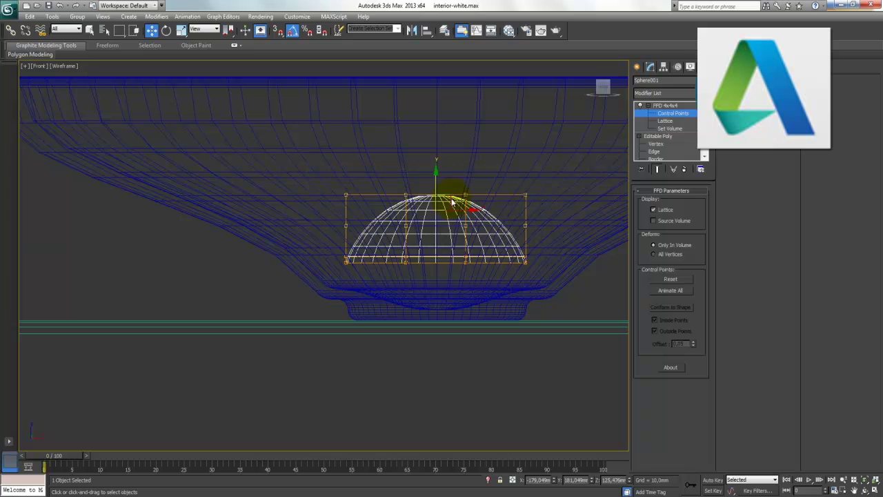
drag(436, 175, 429, 198)
mouse_move(314, 190)
mouse_down()
mouse_move(466, 234)
mouse_move(557, 238)
mouse_up()
drag(441, 202, 432, 214)
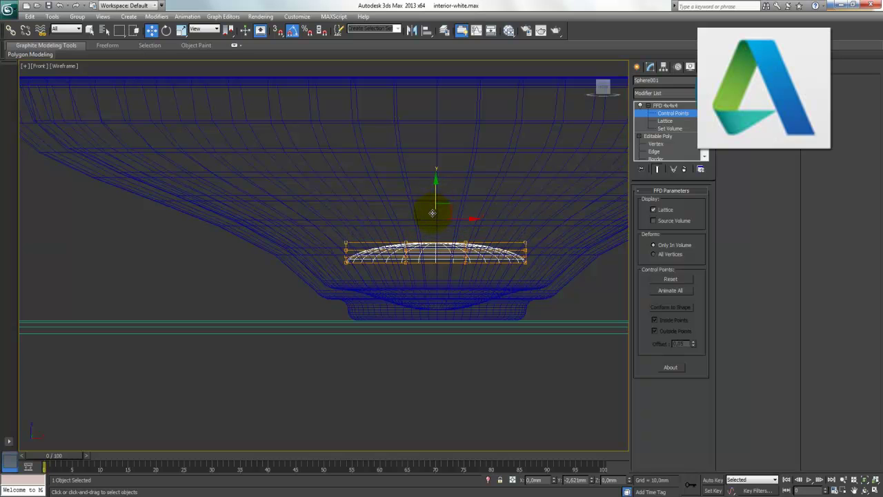
Lower the upper control points further until the dome is a flat disc, then drop it toward the basin
scroll(532, 310, up, 2)
scroll(503, 290, up, 1)
scroll(394, 270, up, 2)
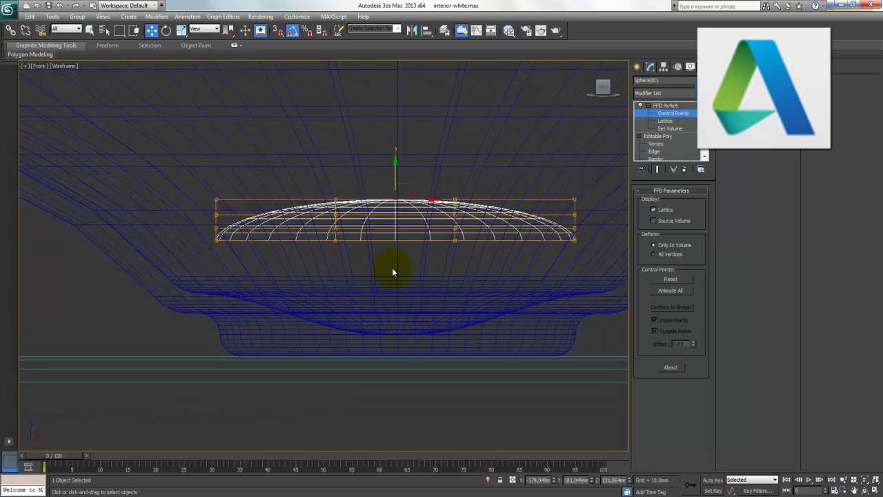
scroll(414, 274, up, 2)
middle_drag(490, 214, 427, 229)
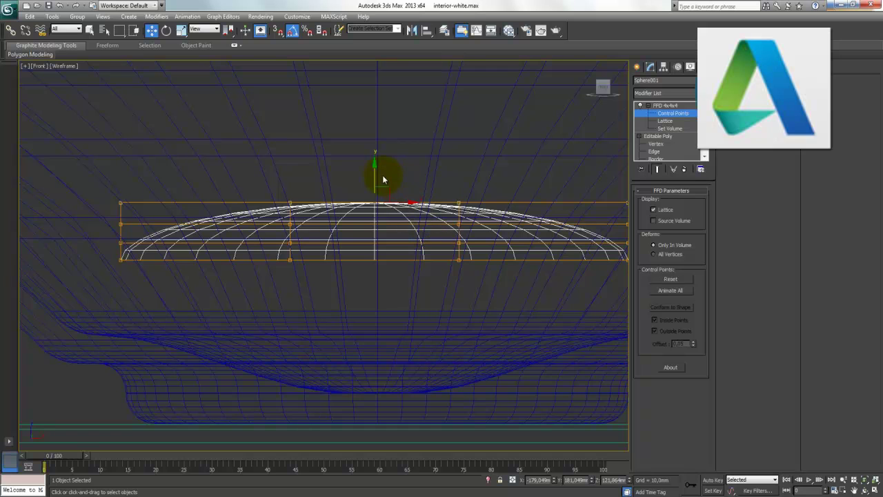
drag(376, 182, 382, 189)
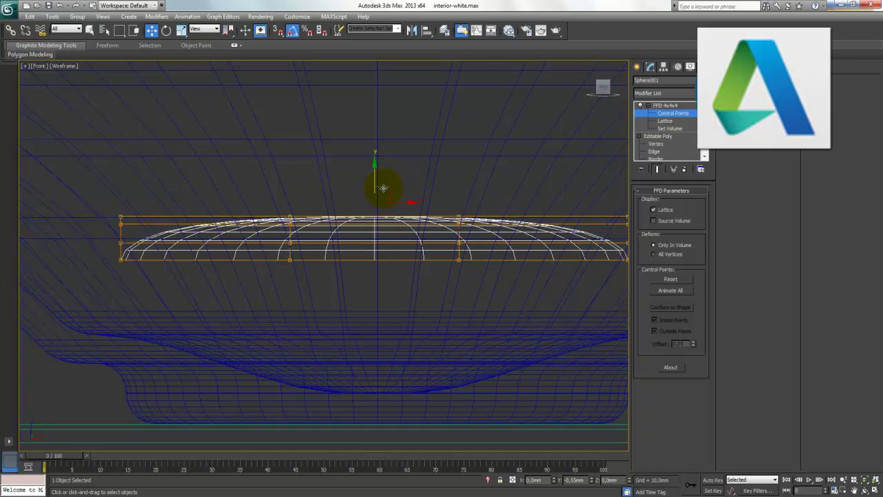
middle_drag(343, 264, 308, 281)
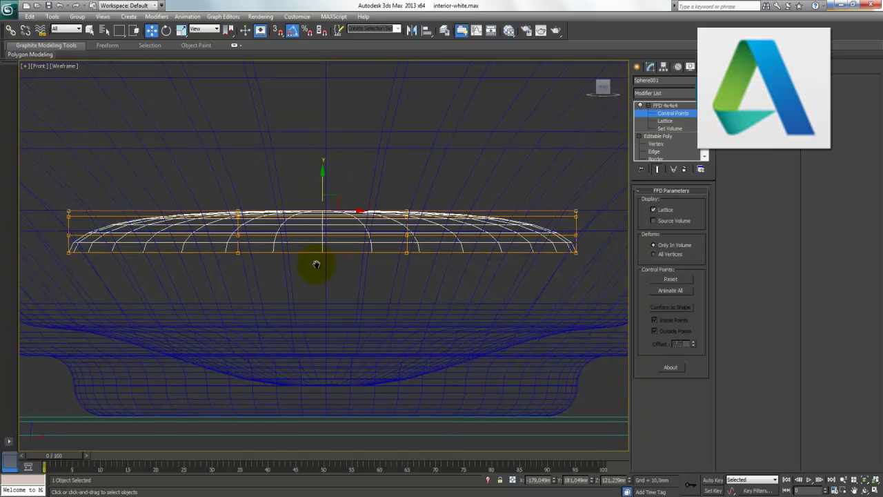
drag(63, 202, 604, 261)
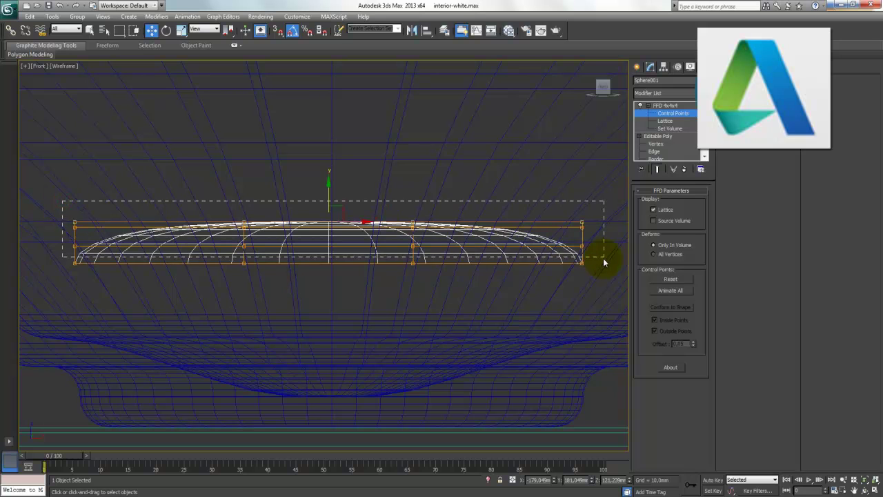
drag(326, 194, 327, 206)
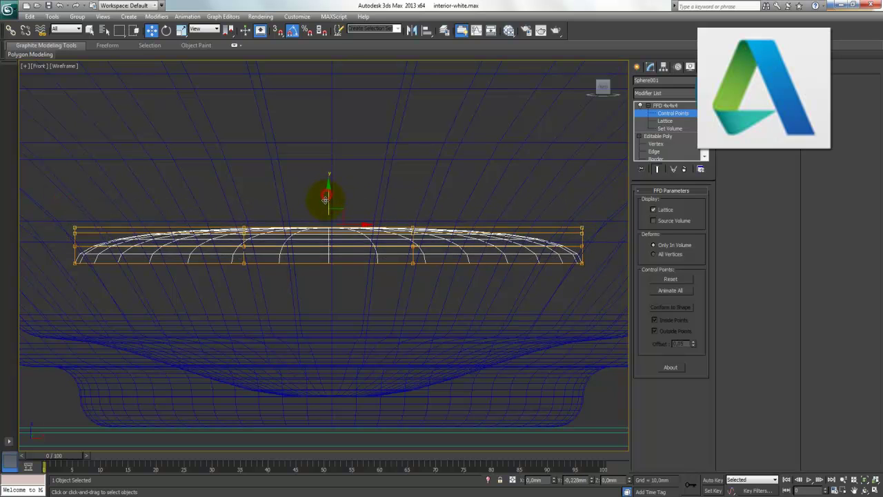
drag(52, 199, 610, 263)
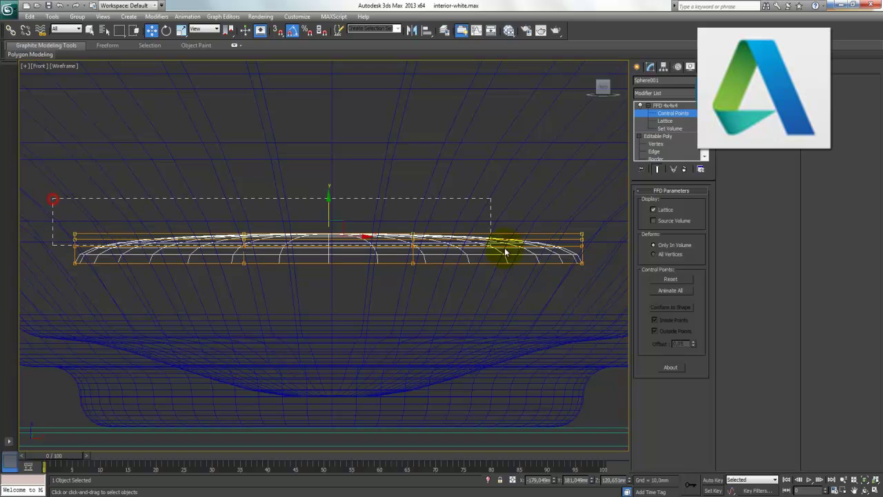
drag(329, 217, 329, 225)
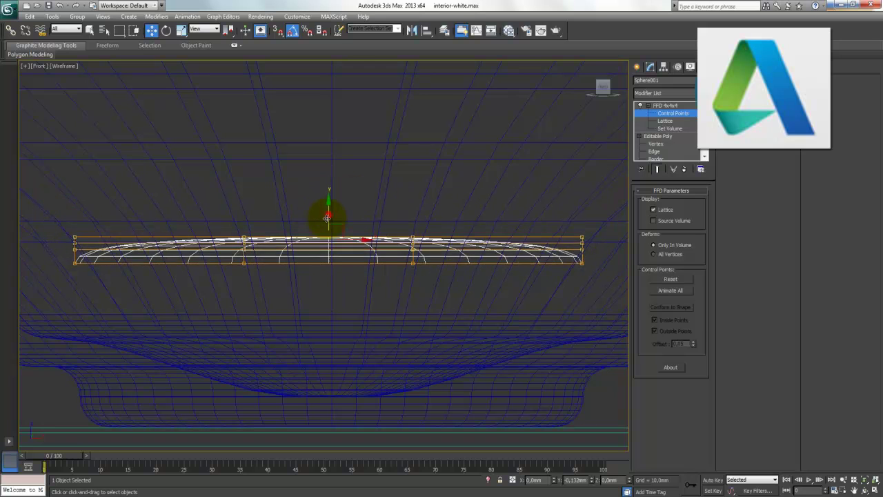
click(667, 105)
drag(328, 234, 324, 306)
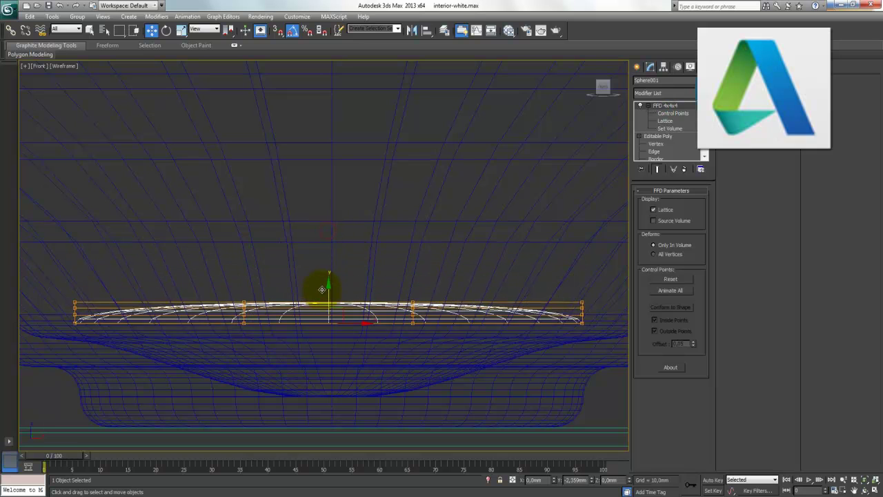
Raise the drain cap's lattice slightly and scale it uniformly to about 126% inside the bowl
click(874, 489)
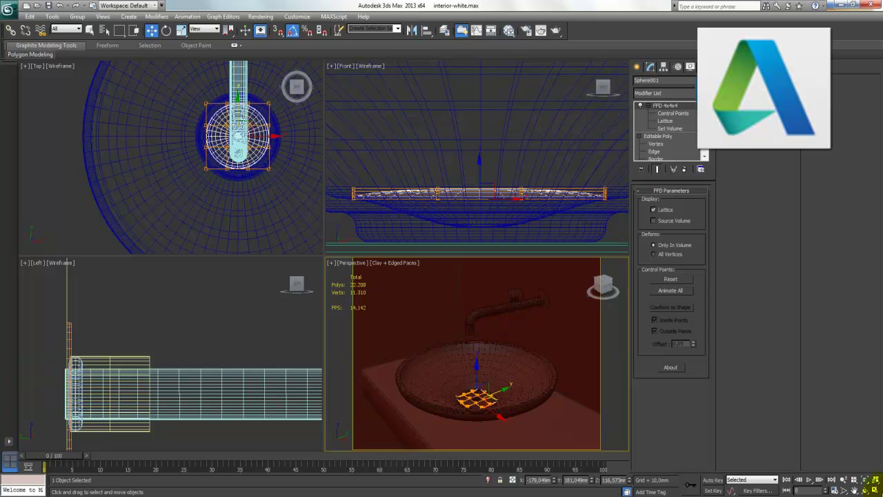
key(alt+w)
click(402, 140)
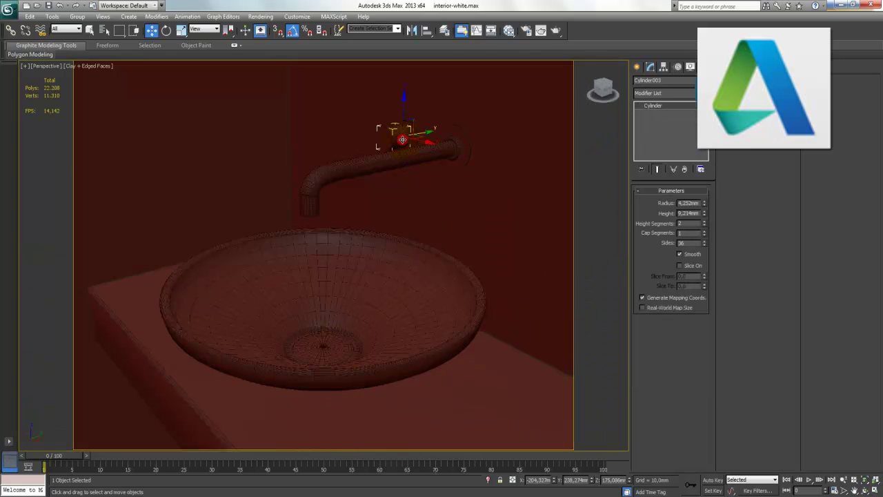
click(323, 347)
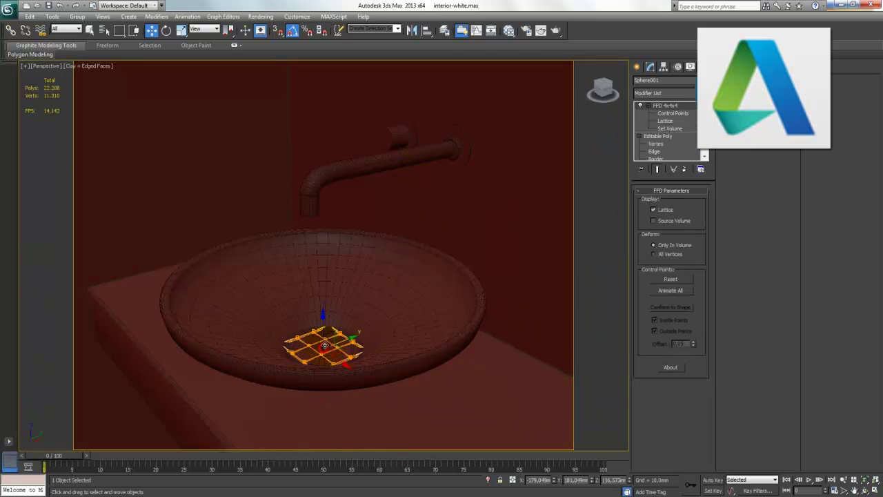
drag(322, 324, 322, 319)
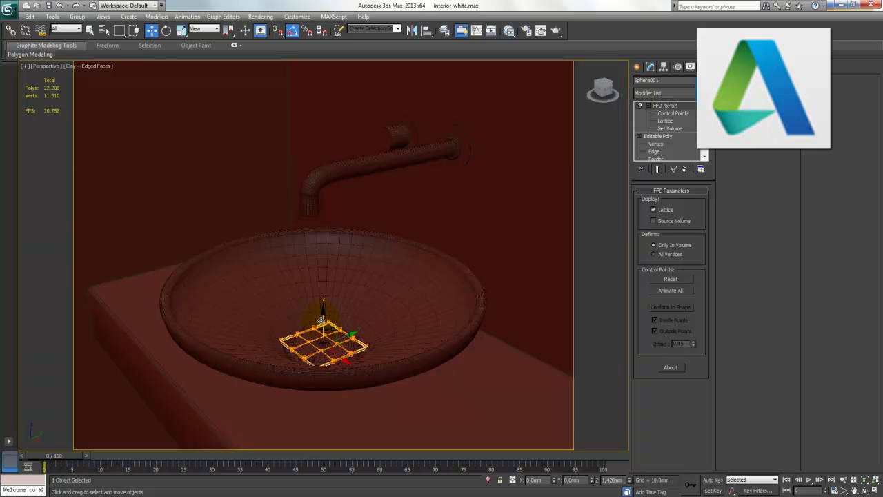
click(181, 30)
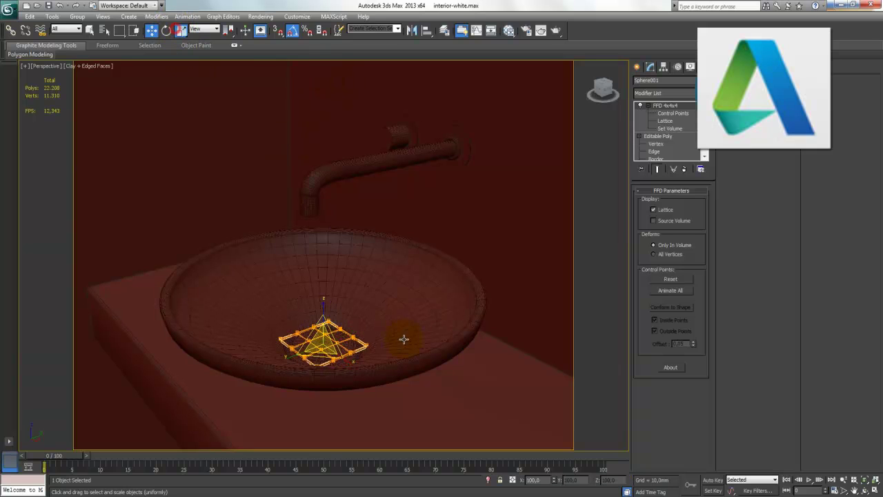
mouse_move(323, 341)
mouse_down()
mouse_move(336, 333)
mouse_move(332, 324)
mouse_up()
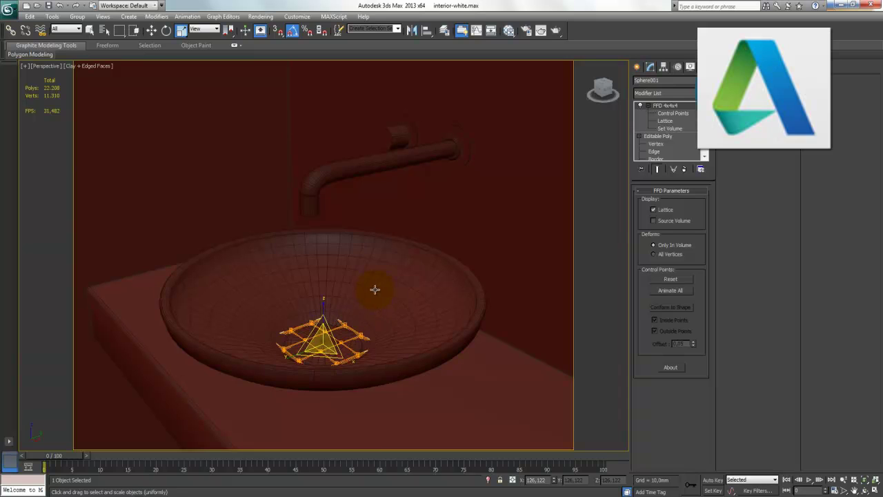
click(151, 30)
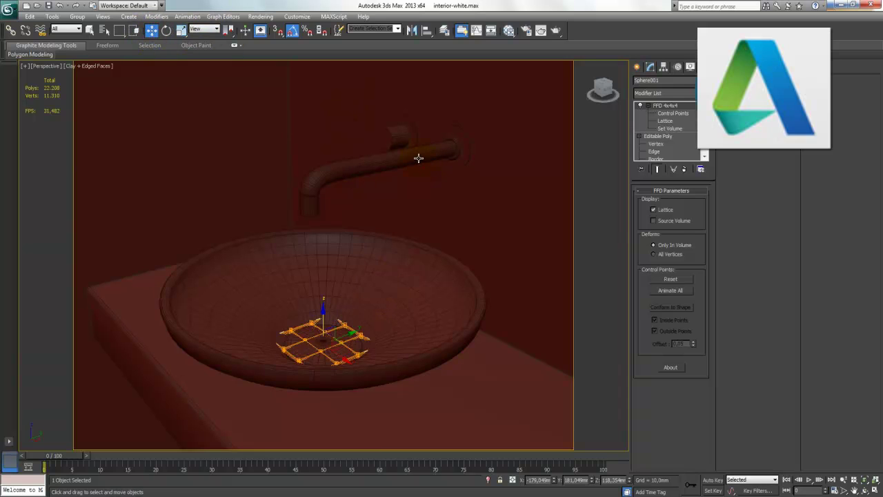
click(418, 158)
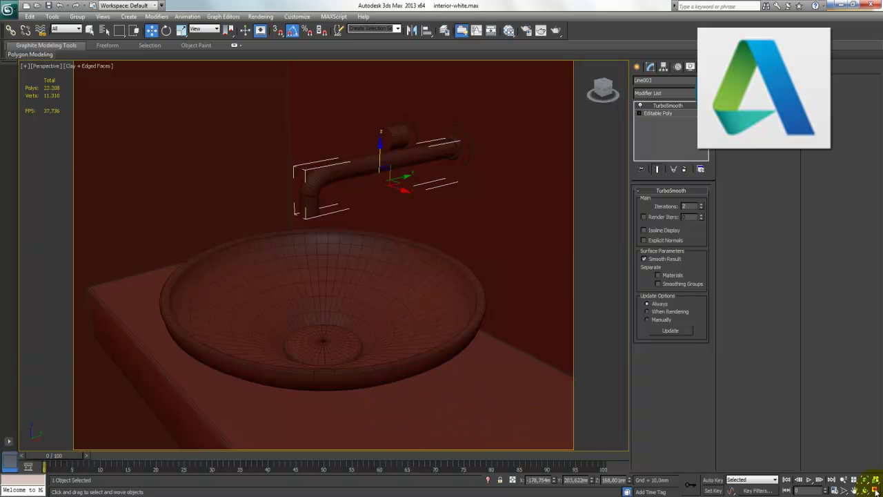
Maximize and frame the Top viewport, deselect the faucet, and show the Standard Primitives
key(alt+w)
right_click(255, 188)
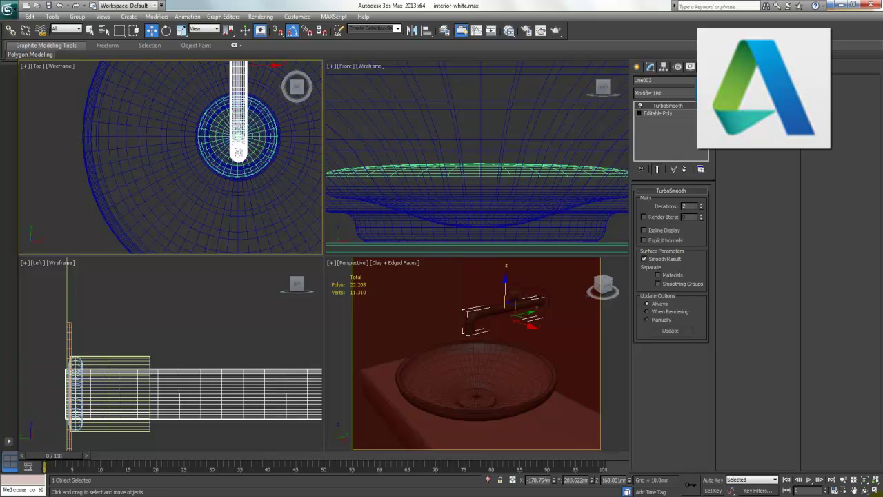
key(alt+w)
mouse_move(414, 270)
middle_down()
mouse_move(444, 361)
mouse_move(360, 345)
middle_up()
scroll(399, 338, down, 3)
scroll(402, 331, up, 2)
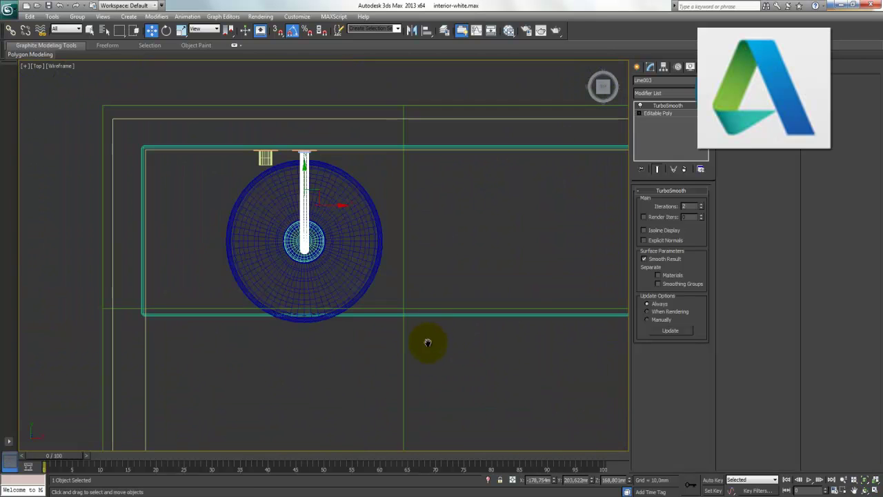
middle_drag(425, 343, 343, 347)
click(511, 98)
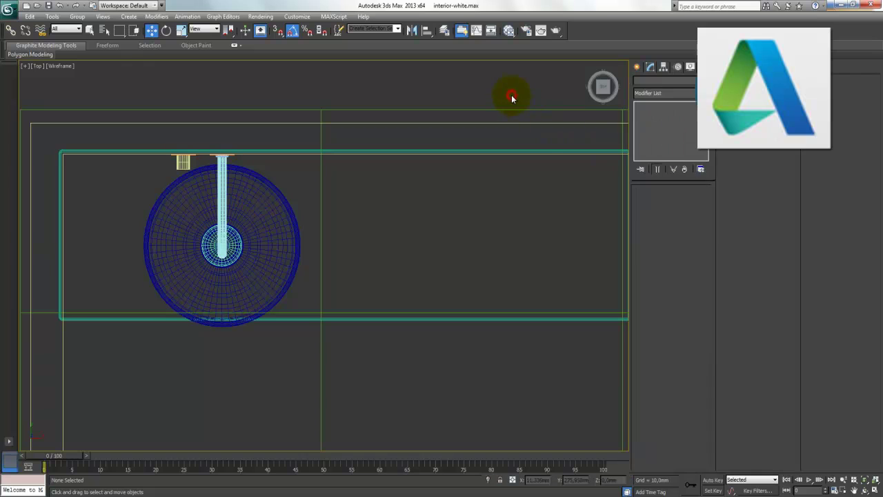
click(636, 67)
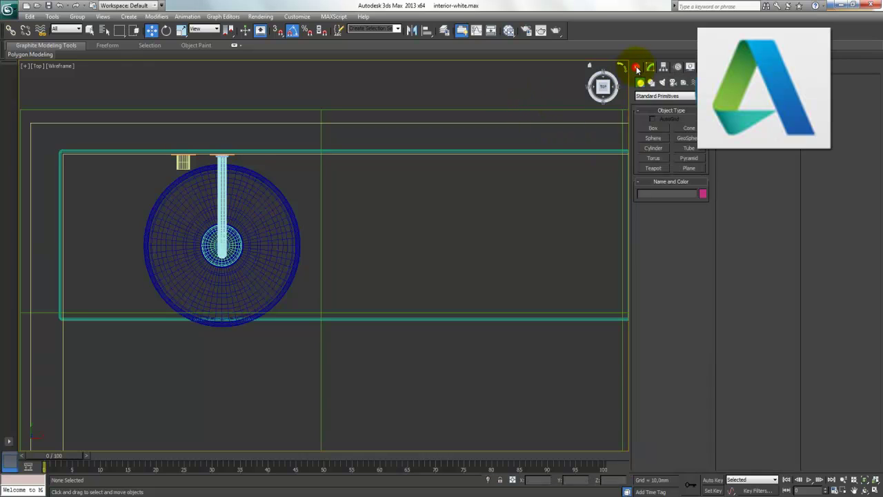
Draw a new cylinder in the Top view on the counter right of the sink
click(654, 148)
drag(334, 299, 336, 299)
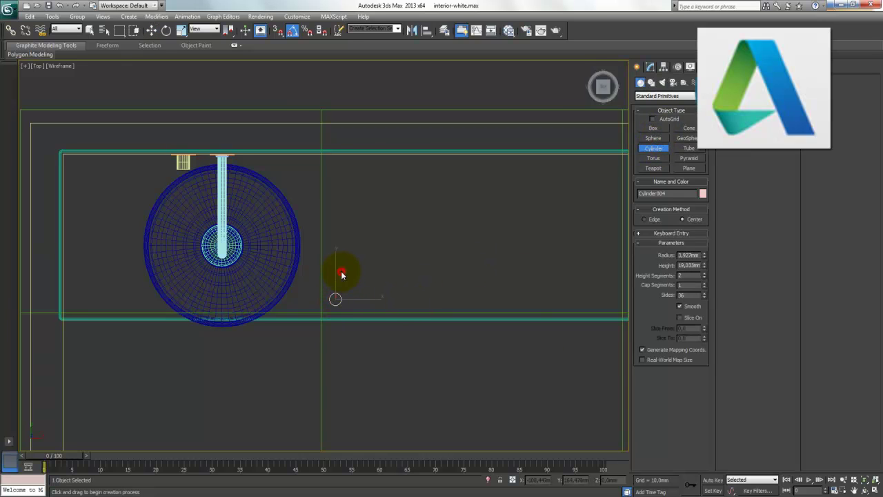
key(w)
Lift the cylinder in the Front view so it sits on the counter top
key(alt+w)
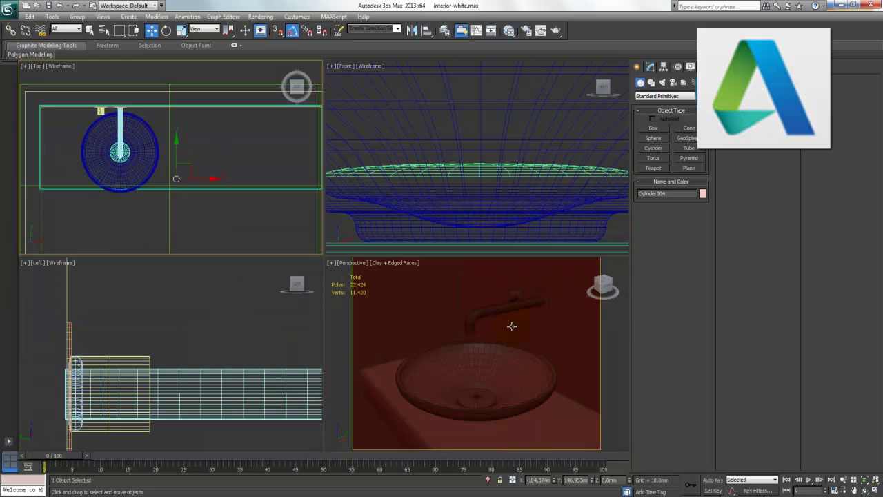
right_click(491, 199)
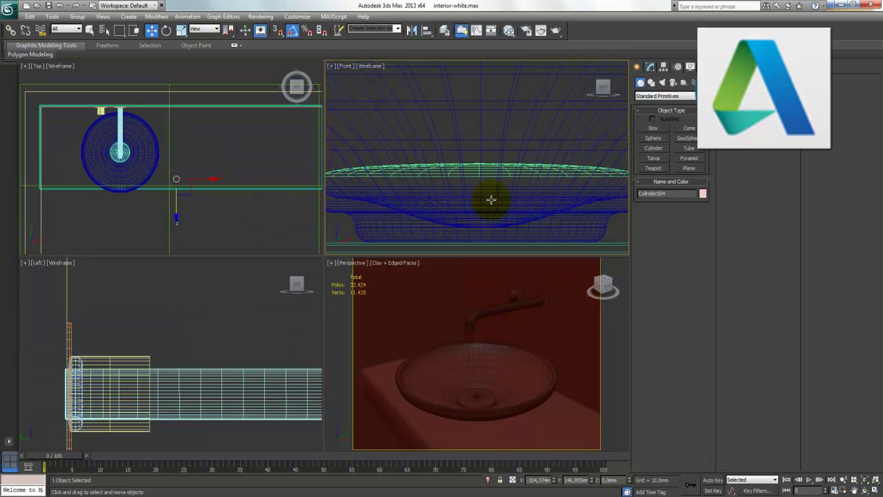
scroll(491, 199, down, 4)
scroll(490, 199, down, 3)
scroll(490, 199, down, 2)
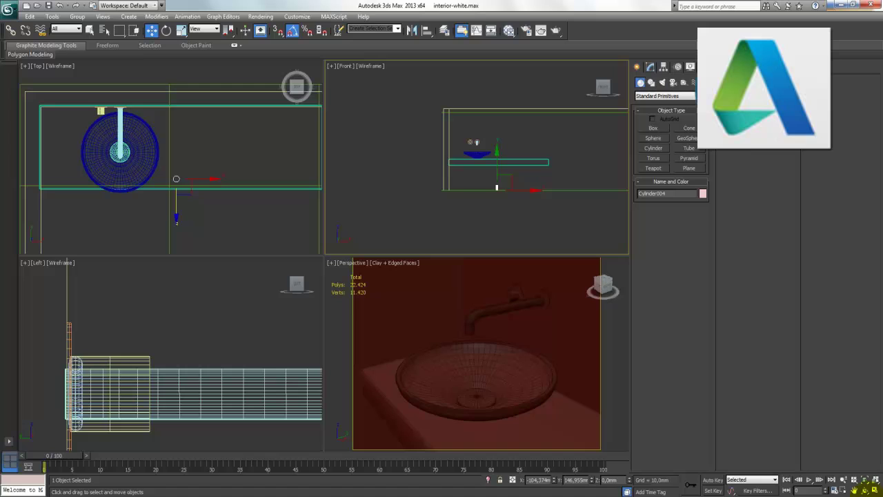
click(875, 491)
drag(364, 294, 366, 234)
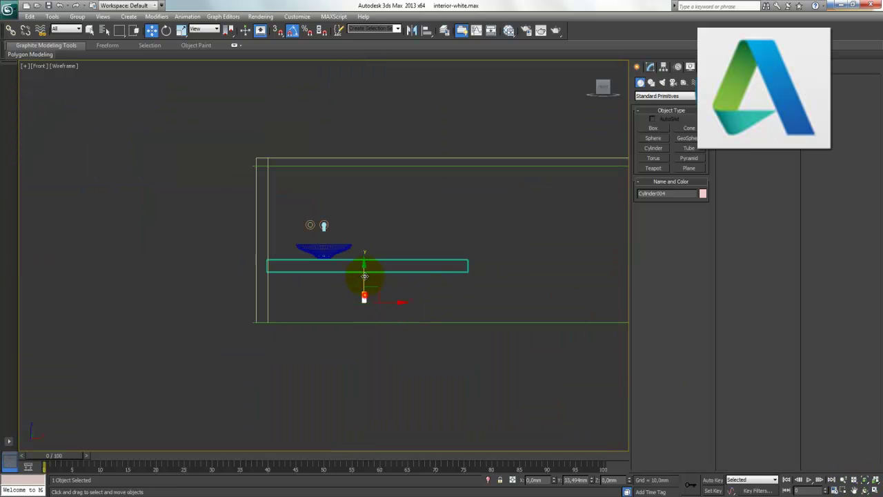
scroll(387, 276, up, 3)
scroll(388, 276, up, 3)
middle_drag(485, 286, 332, 308)
scroll(333, 310, up, 3)
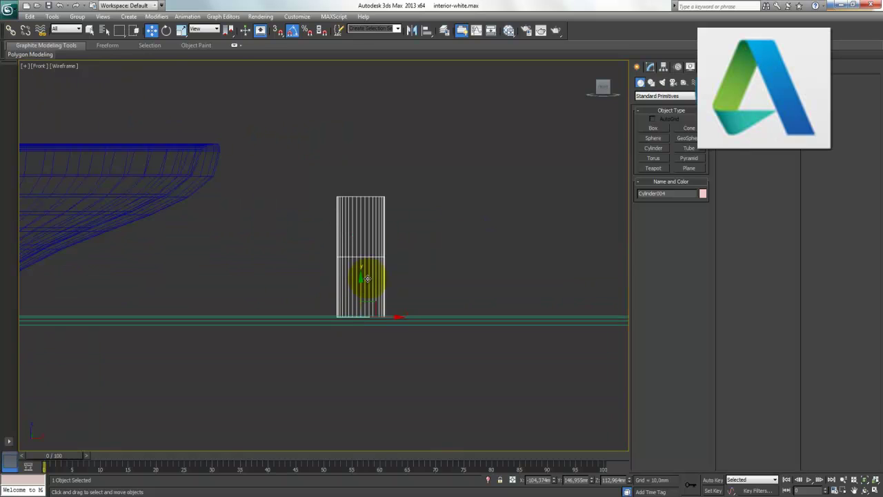
scroll(384, 302, up, 1)
drag(375, 312, 377, 313)
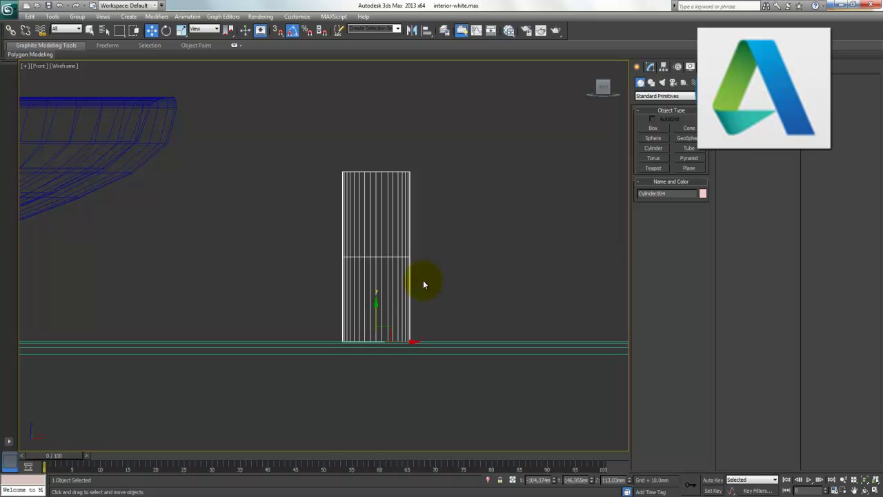
Set the cylinder's Height Segments to 5
click(650, 67)
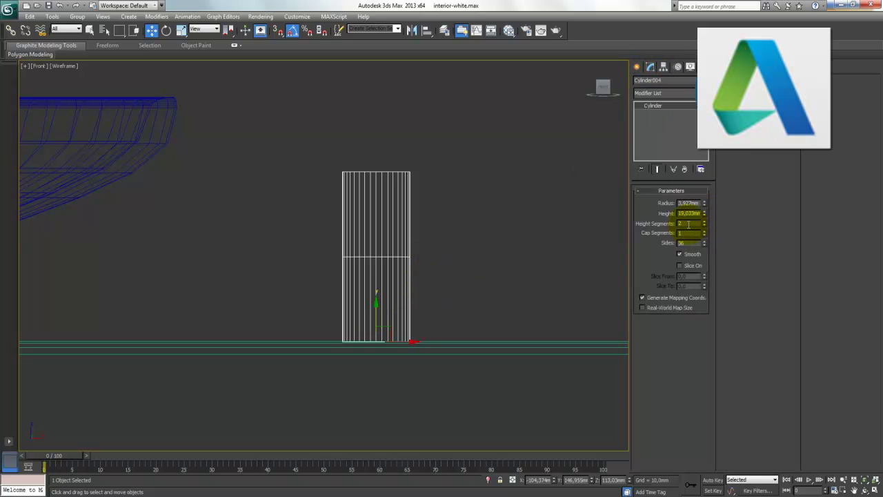
text(5)
key(Return)
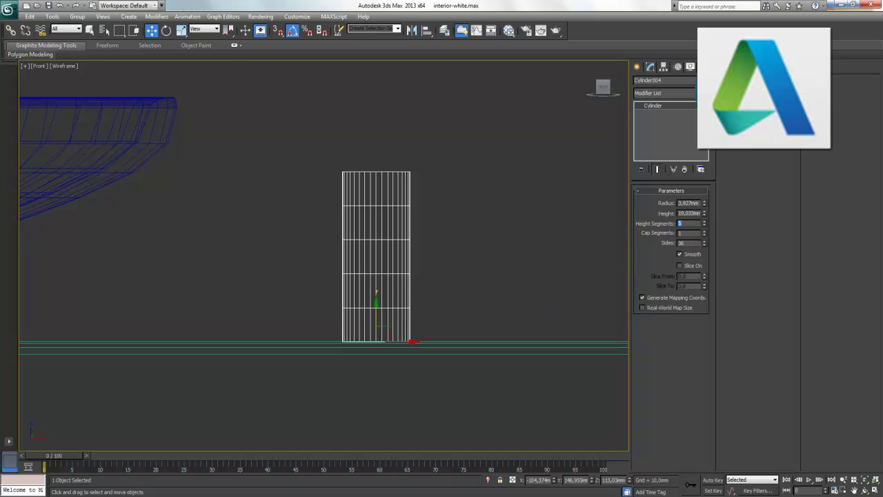
click(874, 489)
right_click(515, 347)
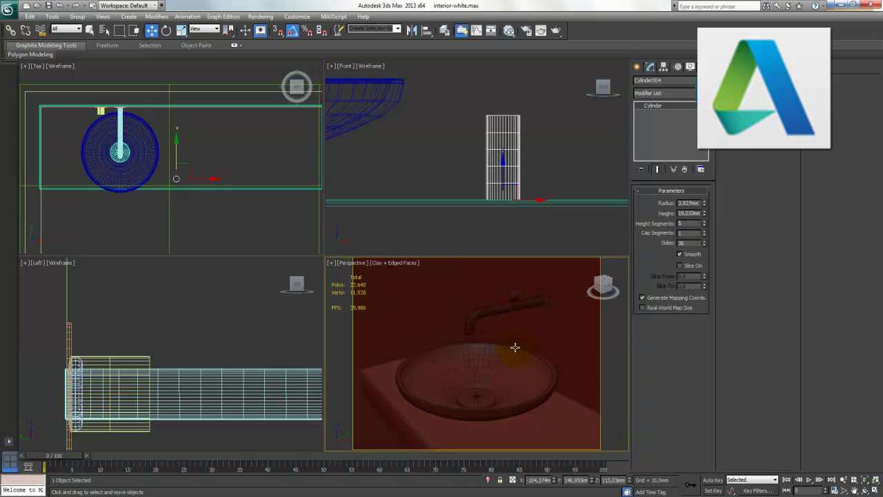
click(874, 489)
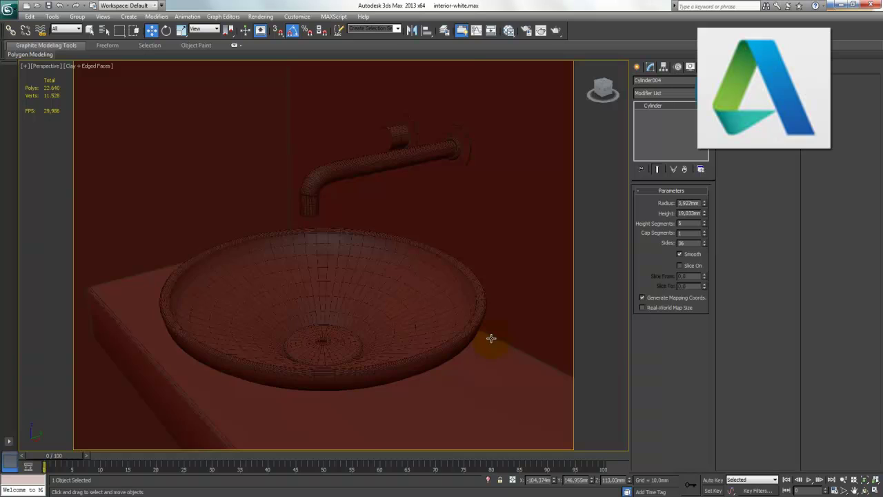
Zoom to Cylinder004 and change its Sides from 36 to 18
key(z)
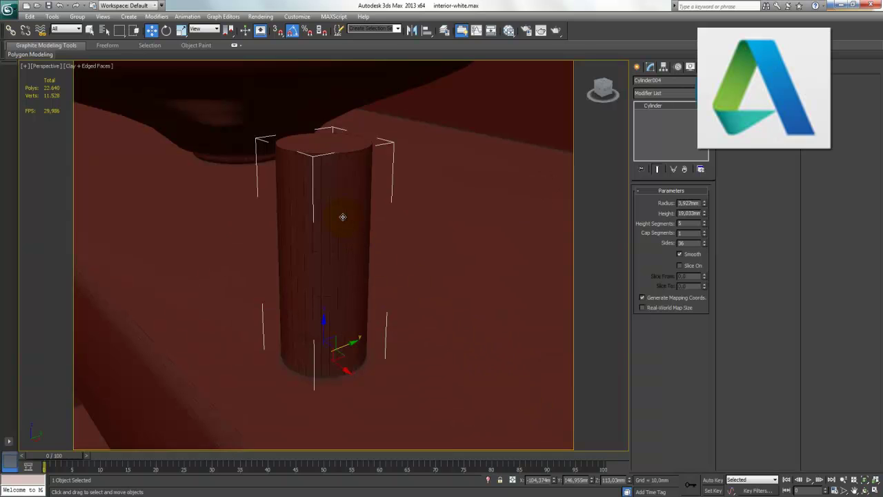
right_click(343, 219)
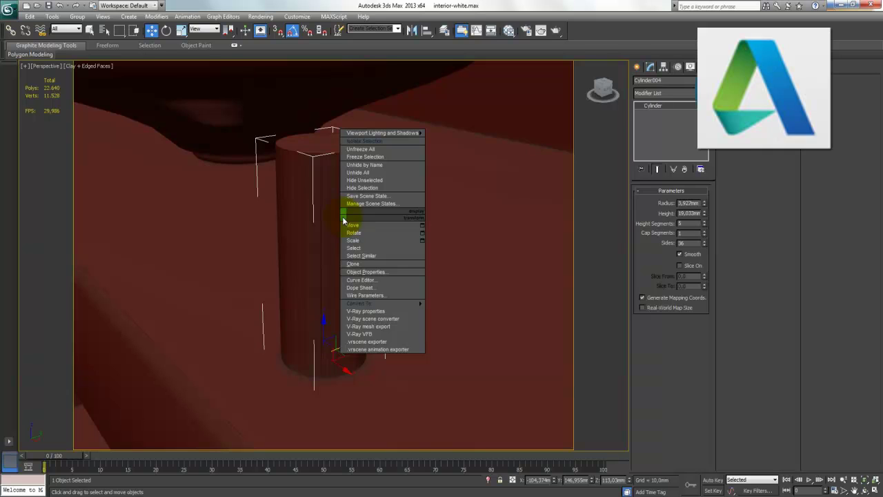
click(343, 220)
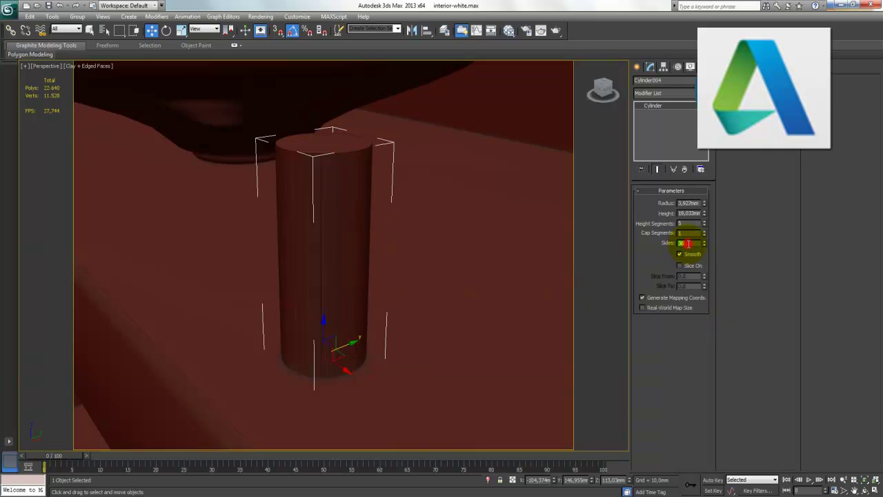
click(690, 242)
text(18)
key(Return)
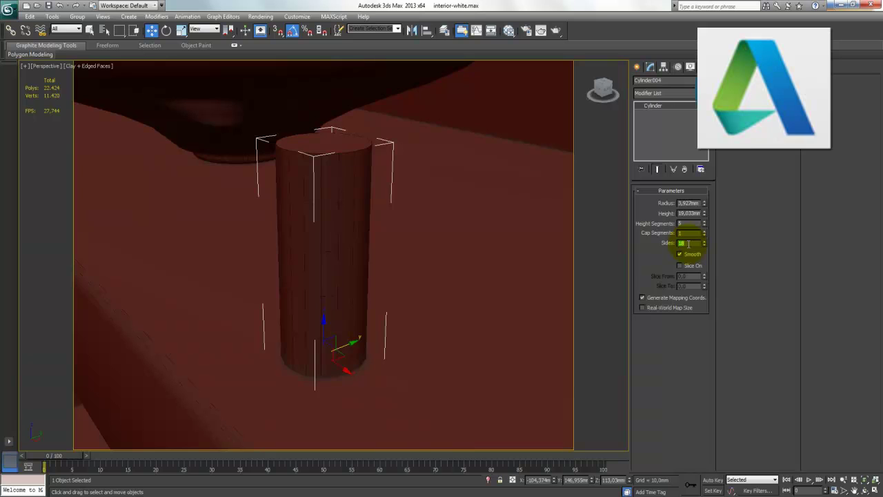
right_click(317, 217)
Convert the cylinder to Editable Poly and select the edge loop just below its top
click(441, 312)
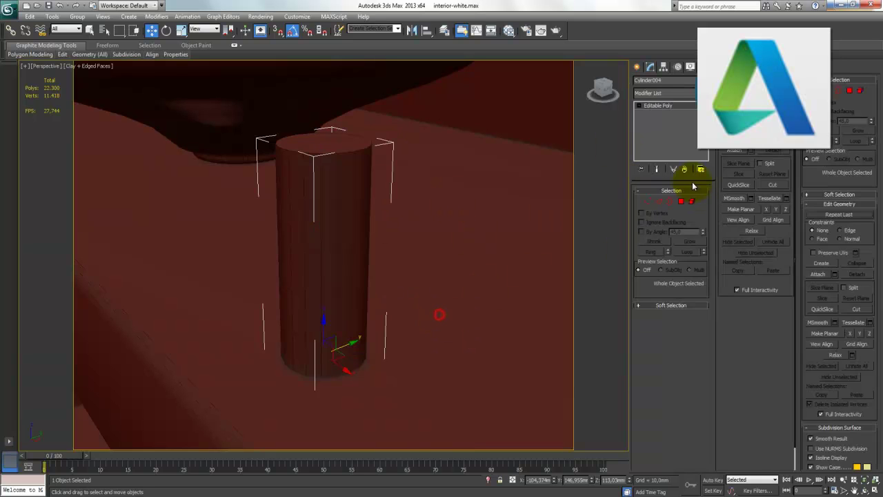
click(656, 210)
click(332, 202)
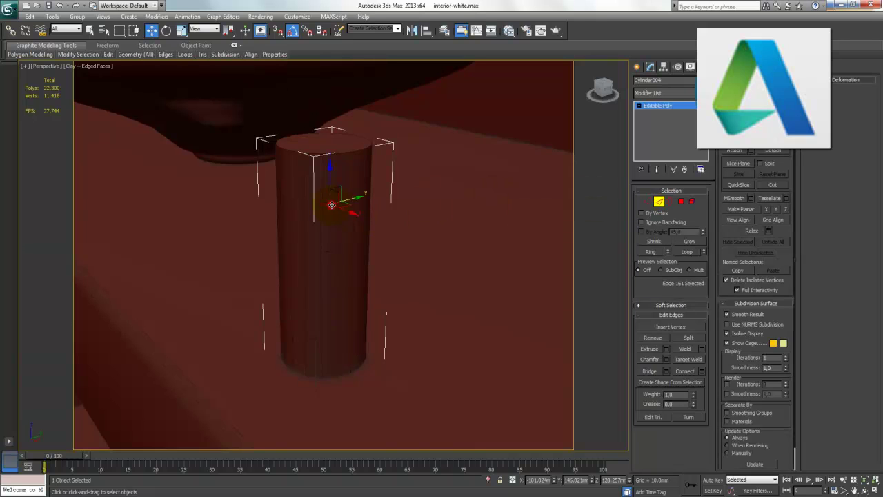
click(689, 251)
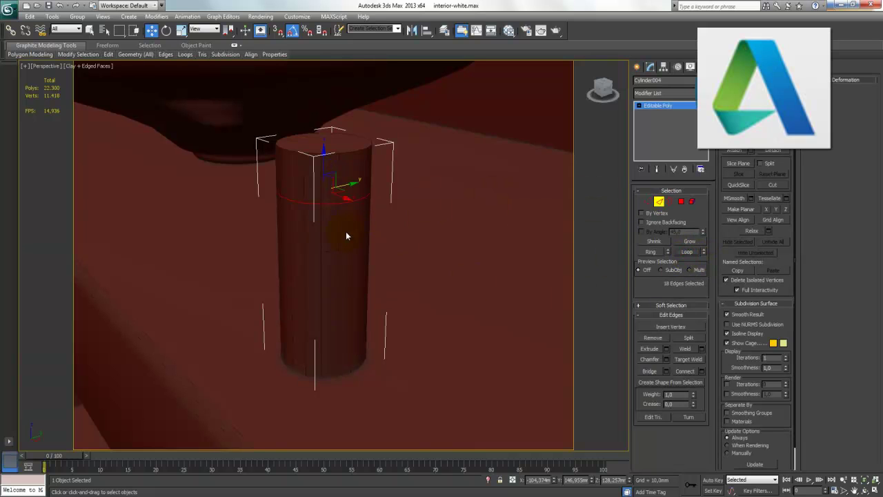
click(844, 480)
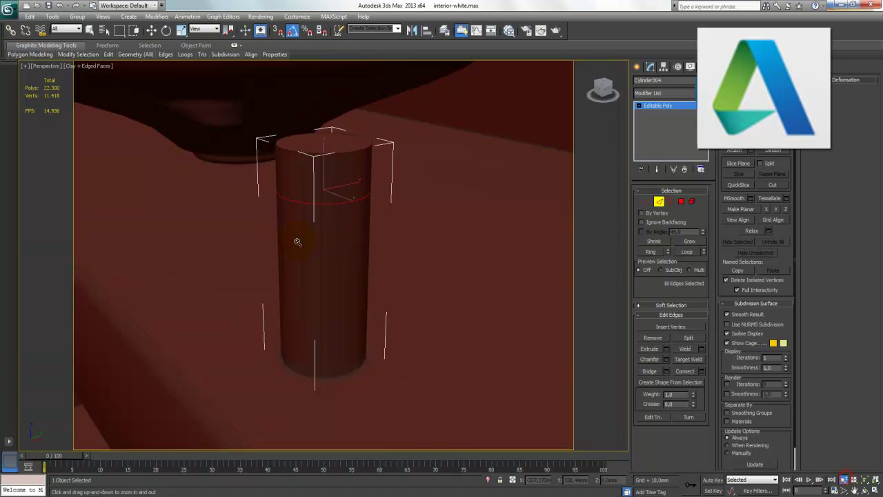
drag(328, 255, 331, 236)
drag(344, 176, 366, 265)
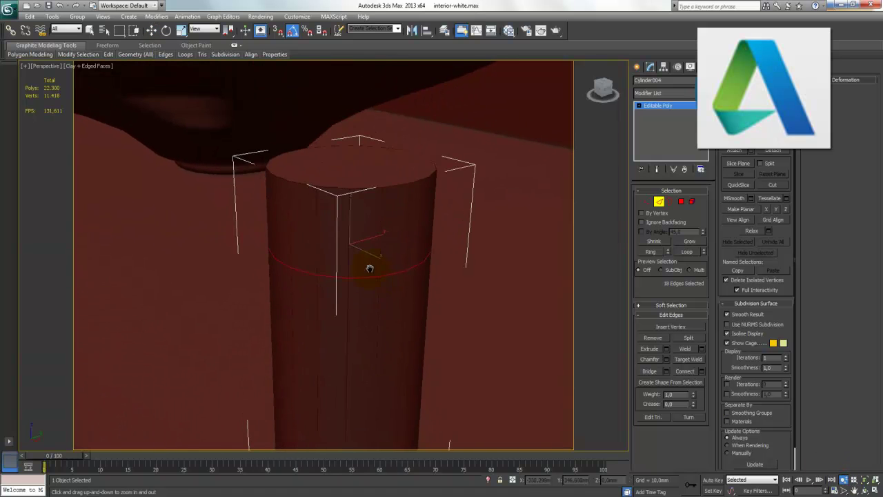
Extrude the edge loop into a groove about -0,2mm high and 0,1mm wide
click(667, 350)
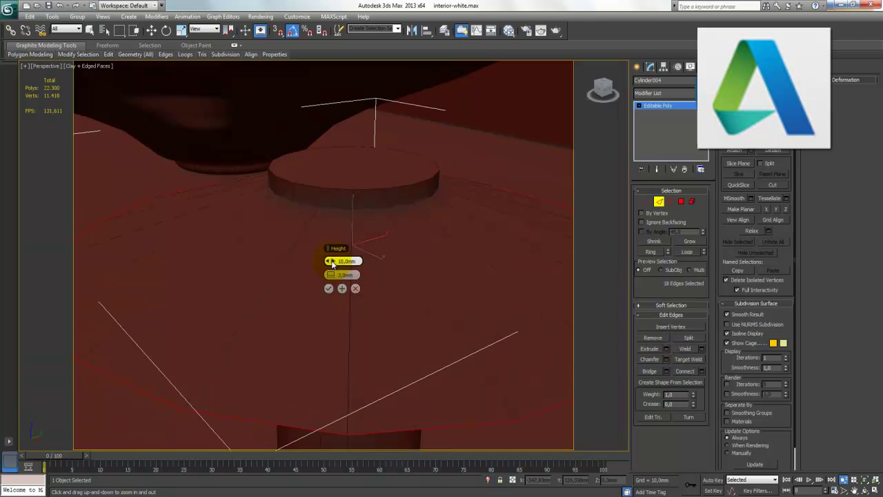
drag(332, 264, 300, 266)
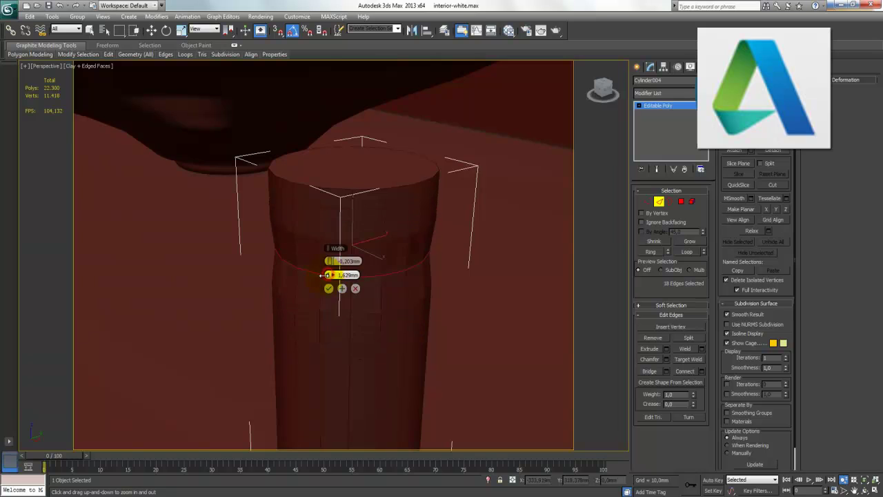
drag(329, 275, 319, 276)
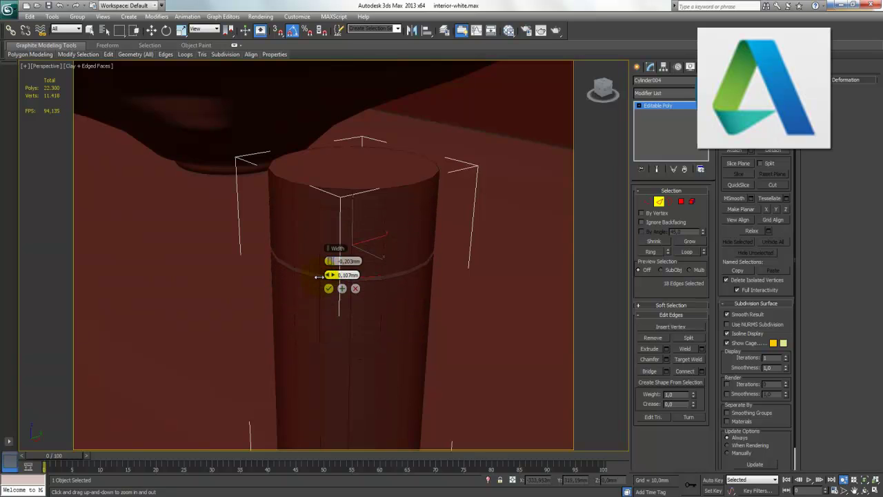
click(329, 288)
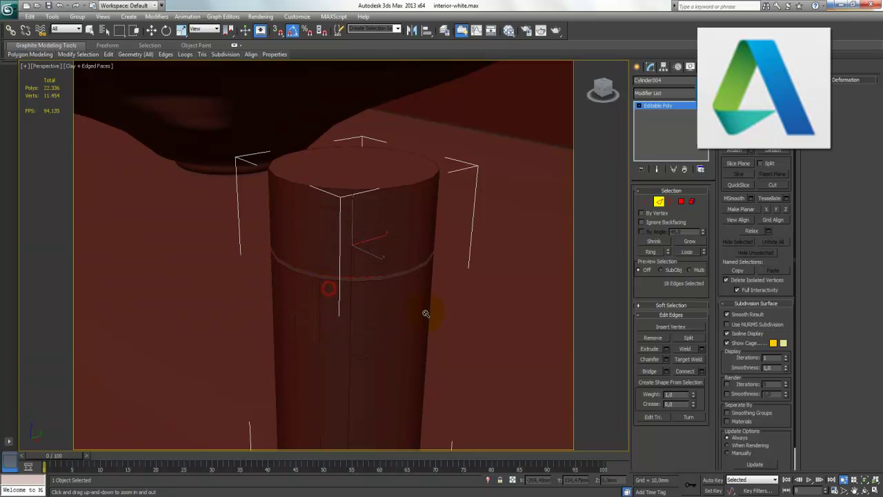
click(658, 202)
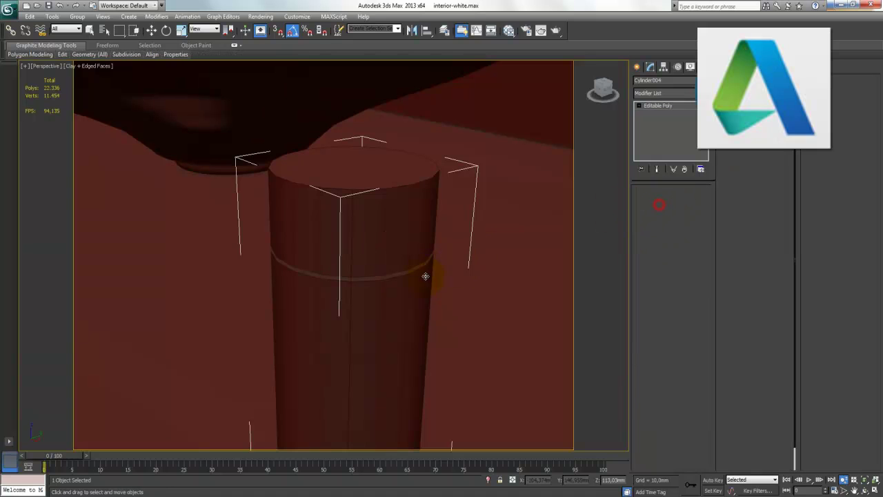
click(845, 481)
drag(396, 279, 392, 362)
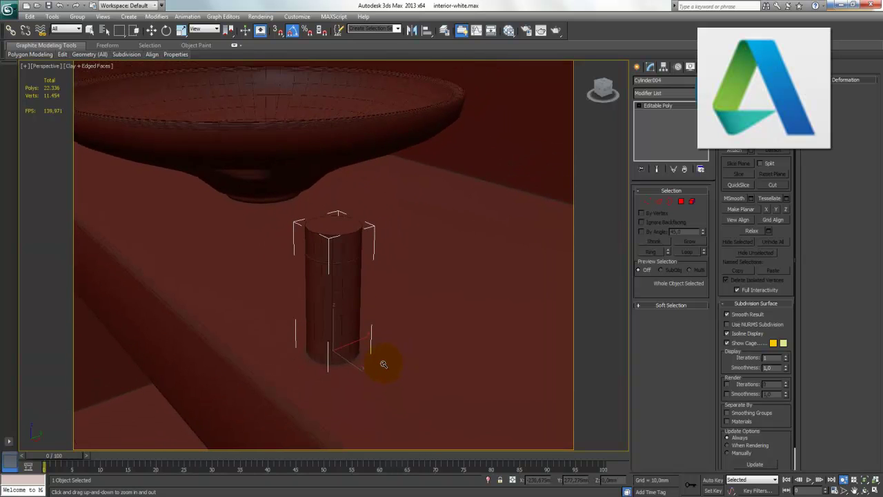
key(w)
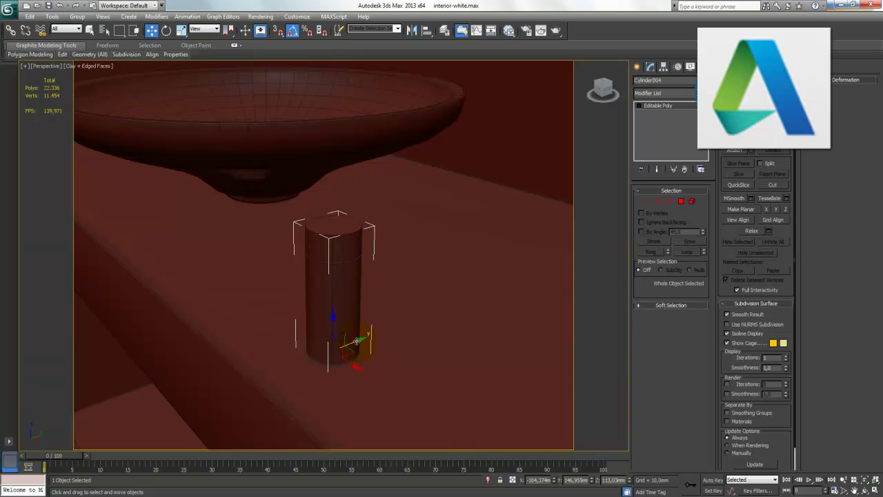
Shift-clone the cylinder as a Copy and raise its top vertex rings to make Cylinder005 taller
shift+drag(356, 341, 418, 327)
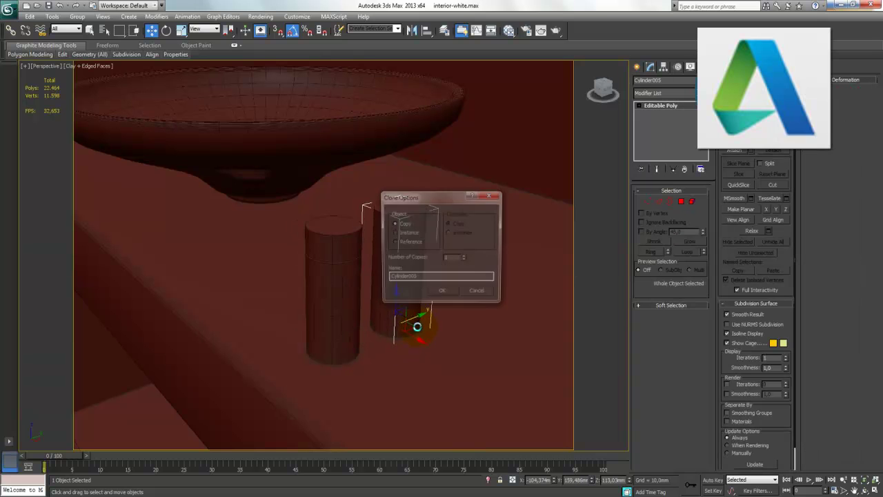
click(440, 293)
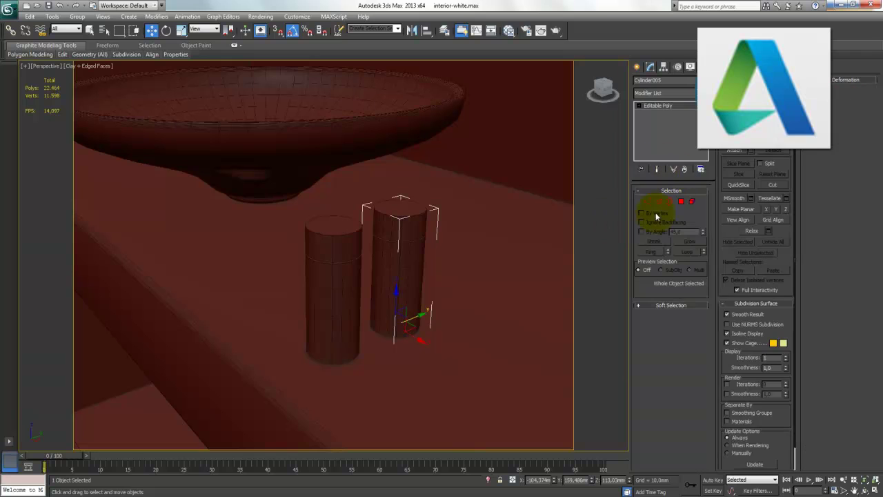
click(648, 200)
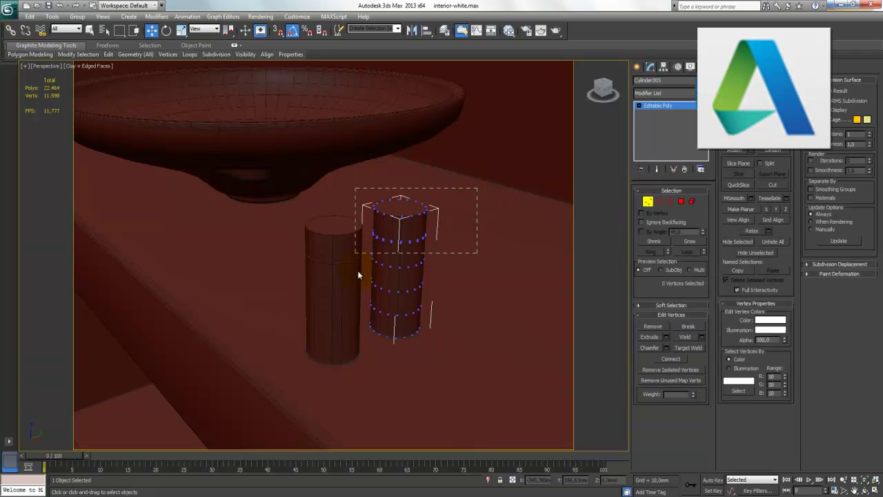
drag(355, 253, 357, 276)
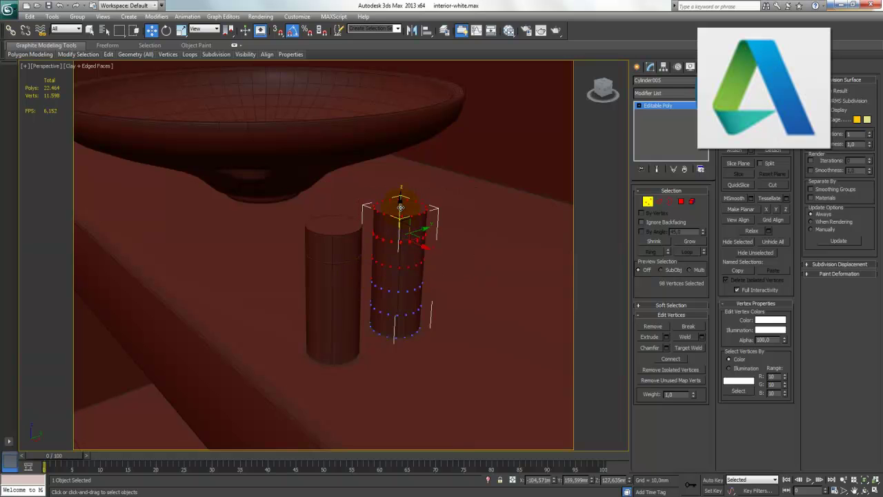
drag(400, 206, 404, 179)
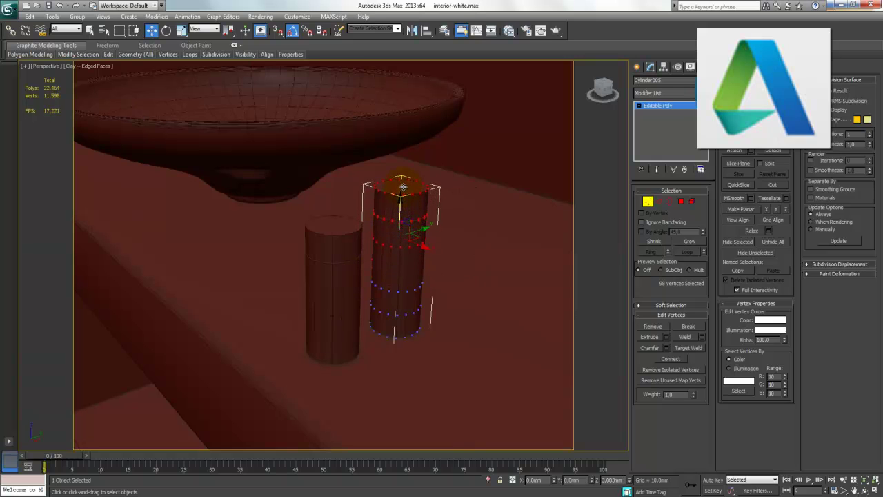
click(647, 202)
Select the shorter cylinder's top face and apply an Inset of 0
click(327, 227)
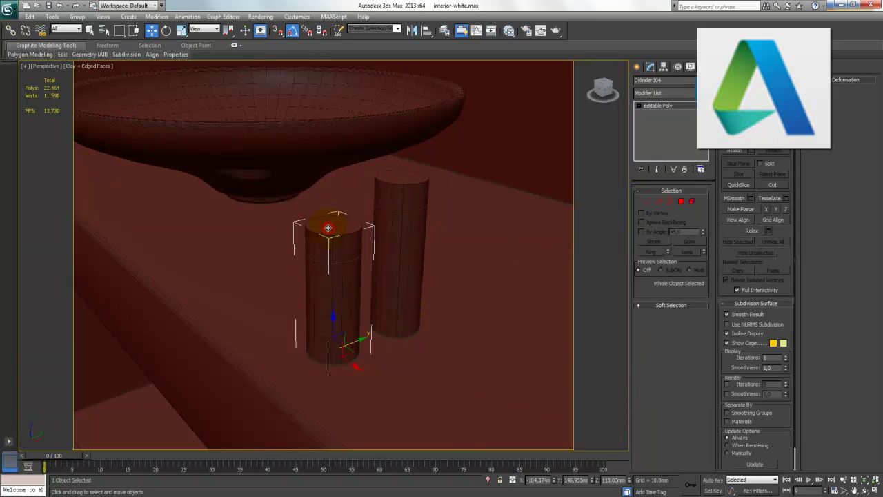
click(681, 203)
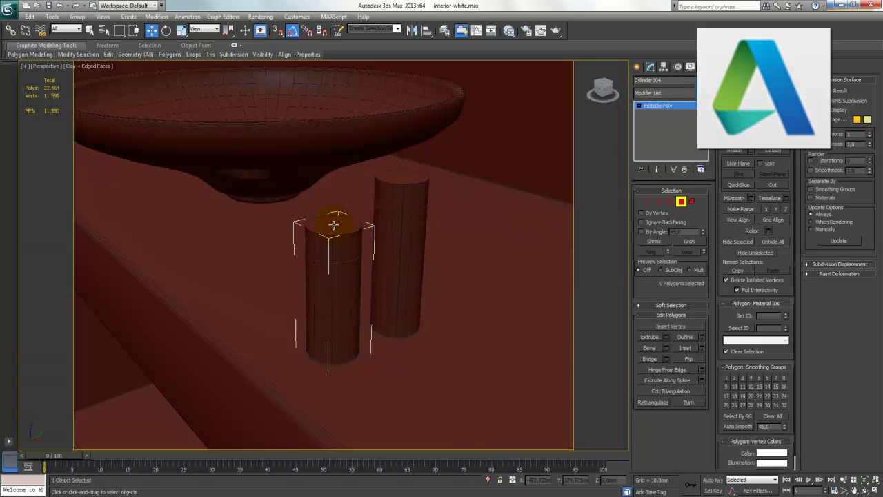
click(333, 225)
key(z)
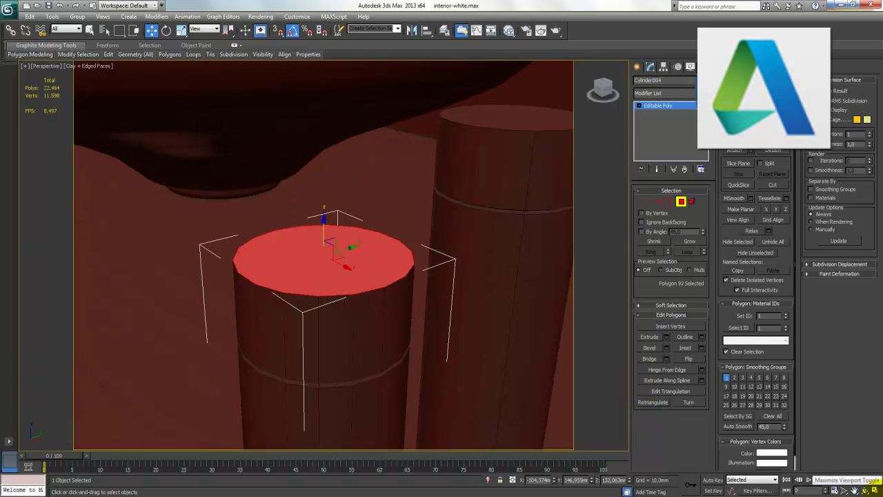
click(702, 348)
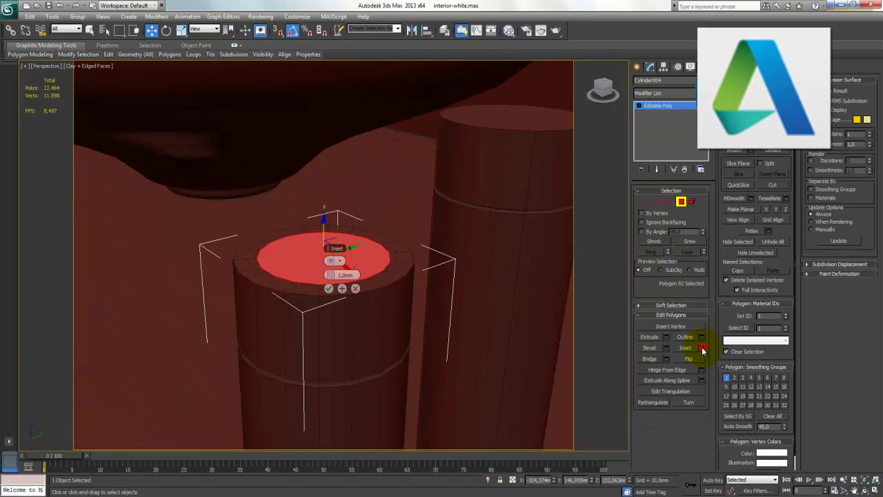
mouse_move(332, 275)
mouse_down()
mouse_move(323, 274)
mouse_move(333, 278)
mouse_move(330, 292)
mouse_up()
click(329, 290)
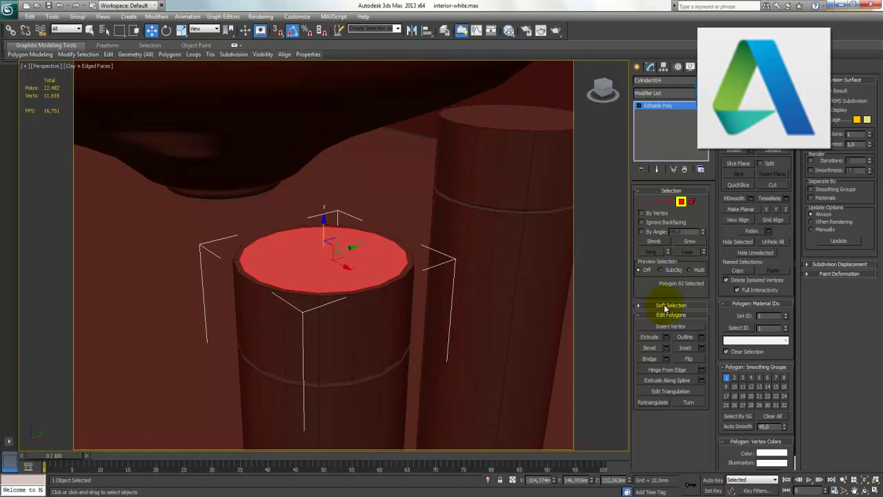
Extrude the top face inward to a depth of about -0,391mm
click(665, 337)
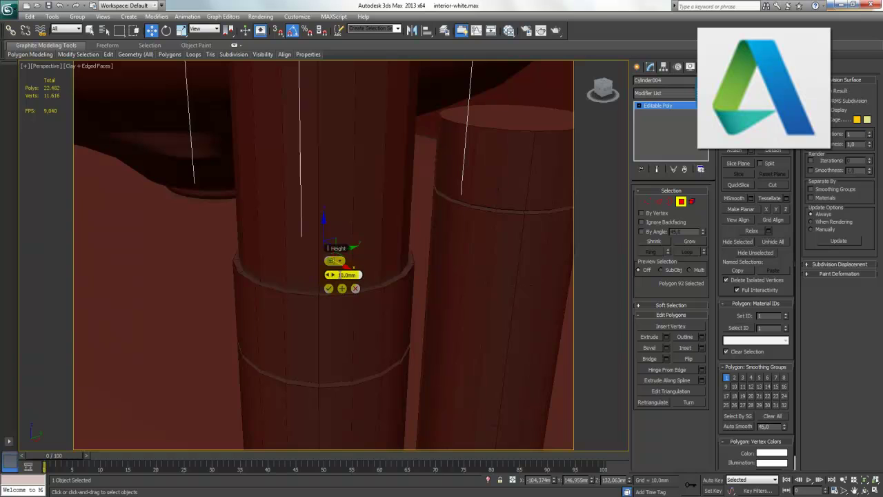
text(1)
key(Return)
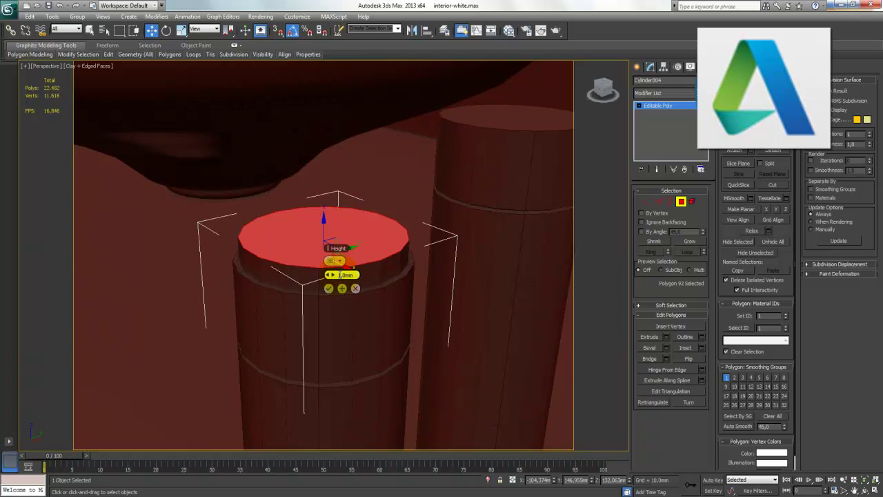
drag(327, 278, 321, 274)
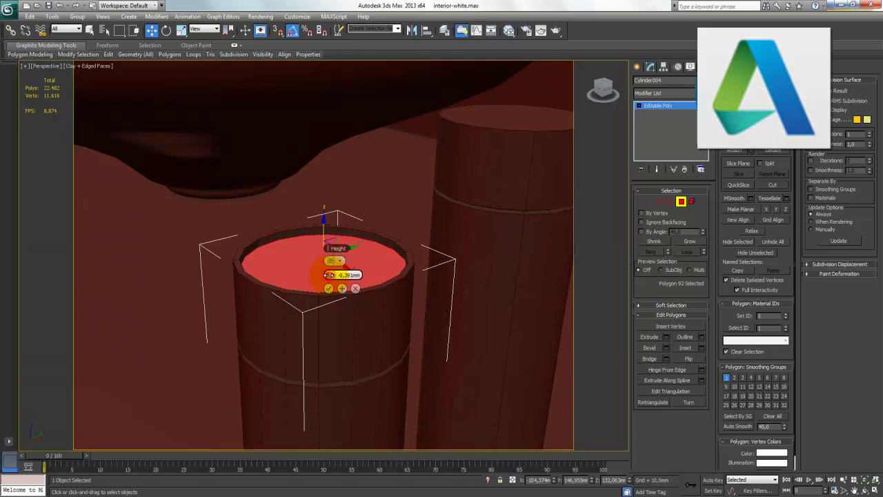
drag(331, 275, 329, 274)
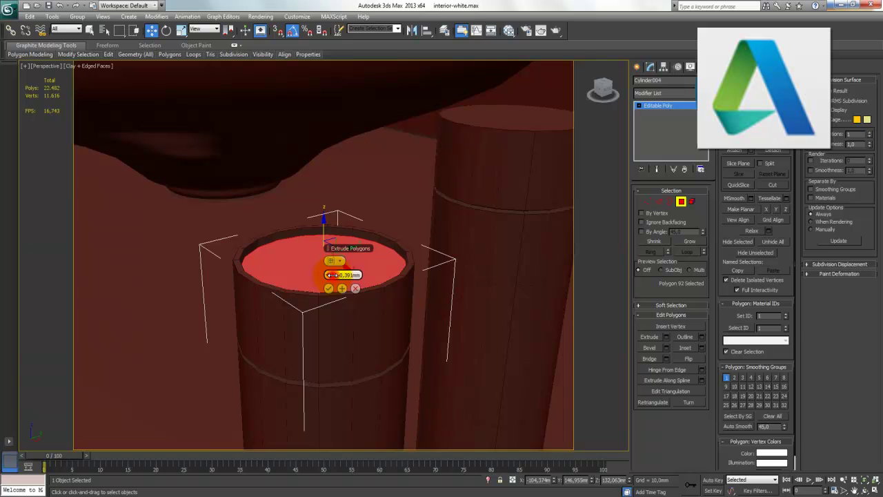
click(328, 288)
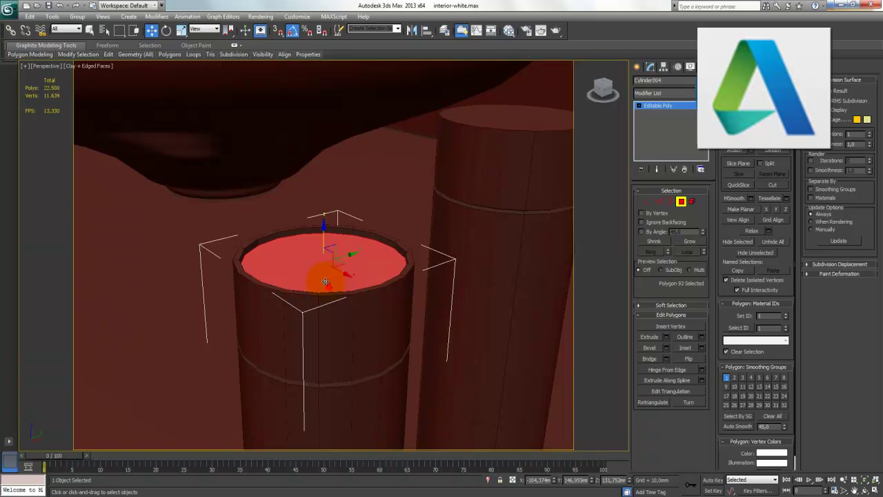
Scale the recessed face down to leave a thin rim and lift it slightly
click(180, 30)
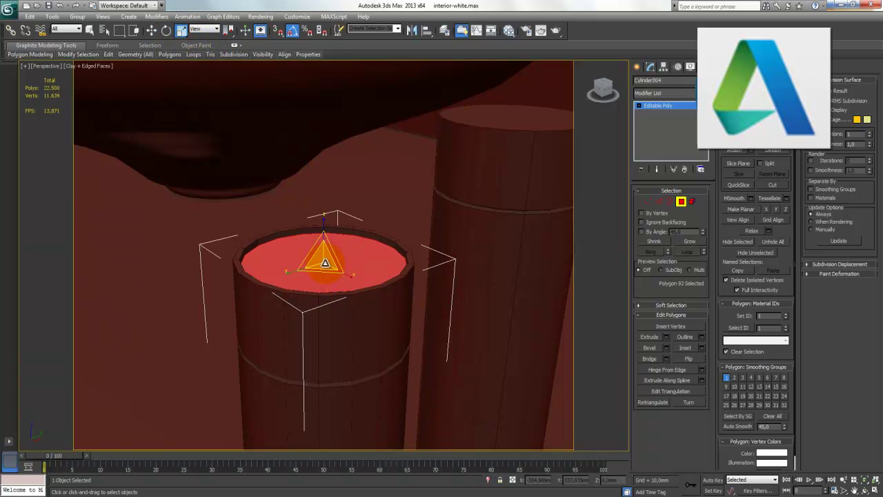
drag(323, 263, 318, 268)
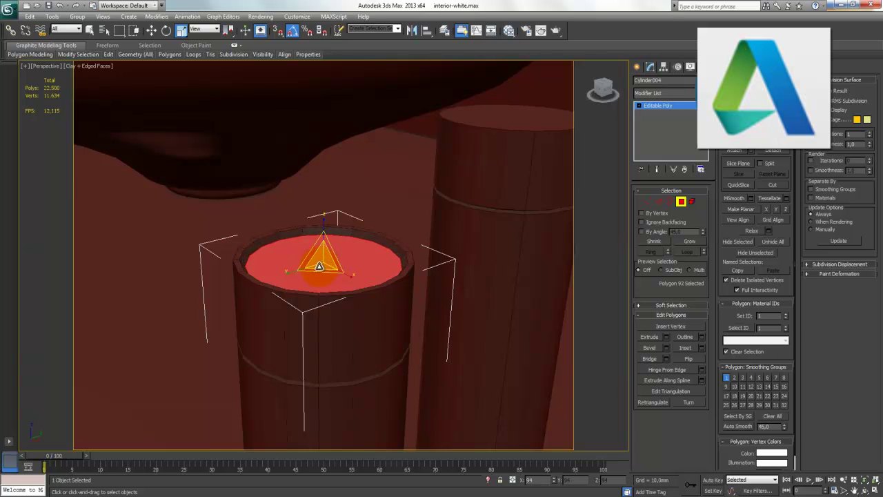
key(w)
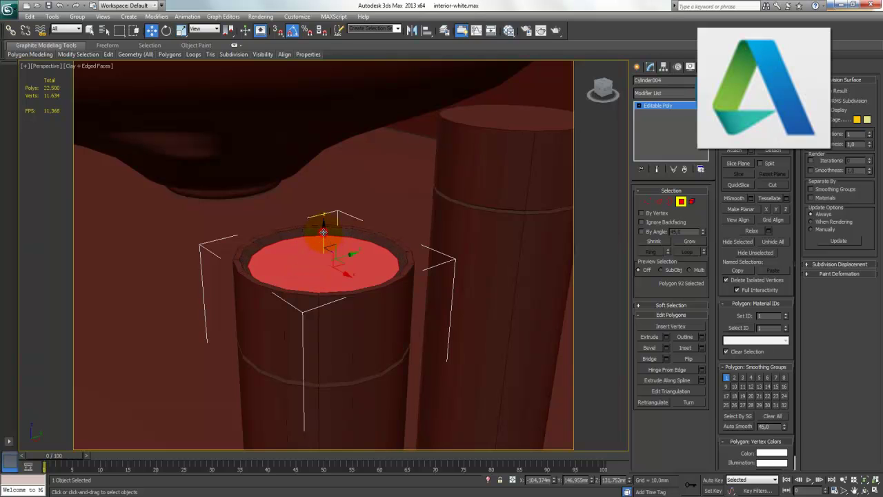
drag(324, 230, 325, 227)
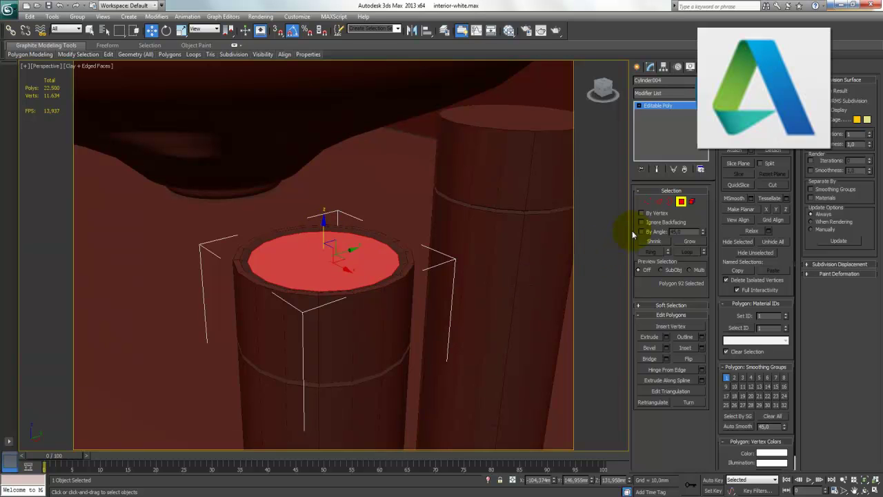
click(681, 200)
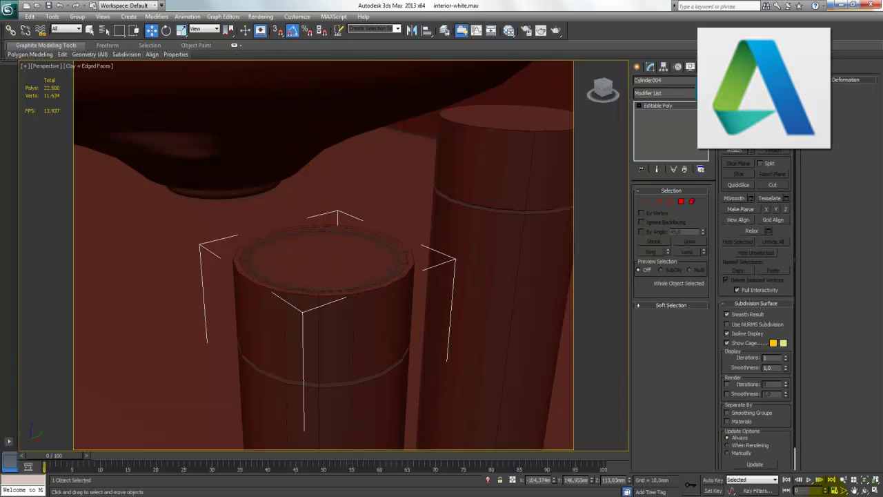
Zoom out to frame both cylinders and maximize the Top viewport
click(842, 479)
drag(442, 258, 422, 357)
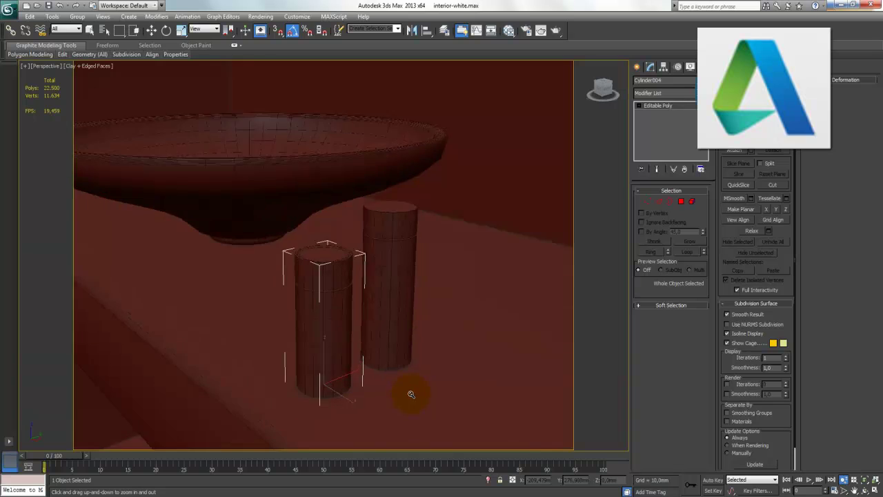
drag(410, 394, 415, 387)
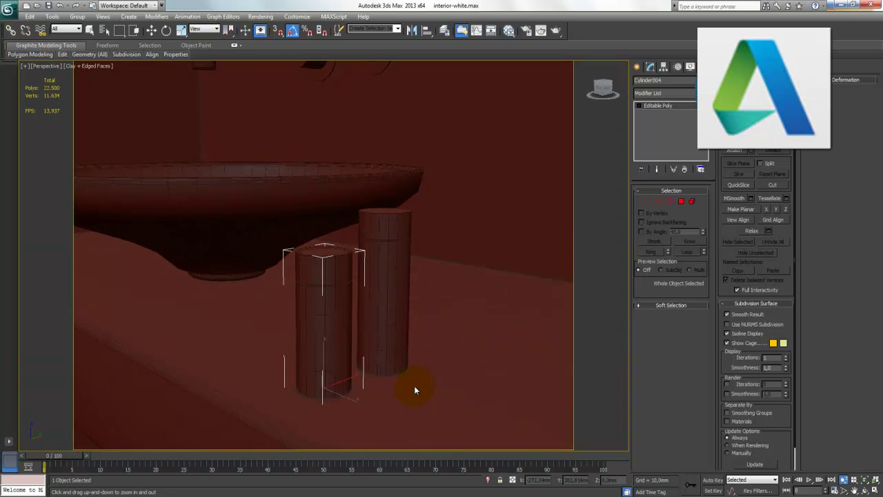
key(alt+w)
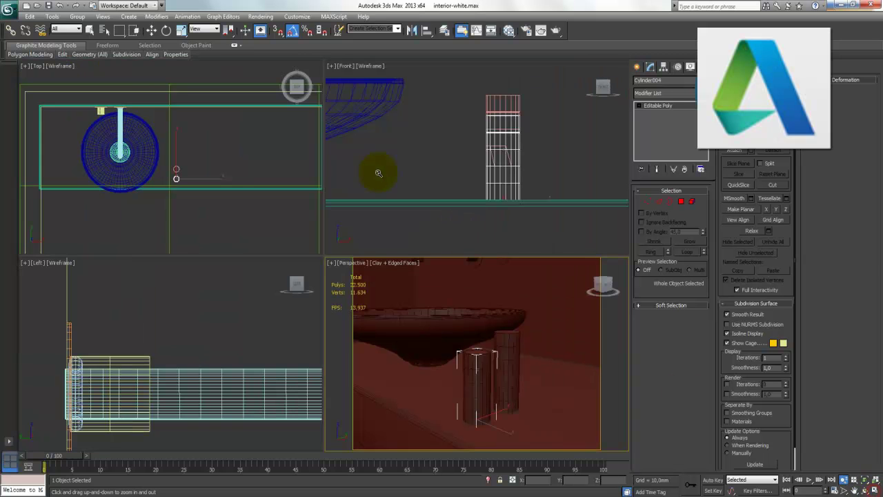
right_click(206, 163)
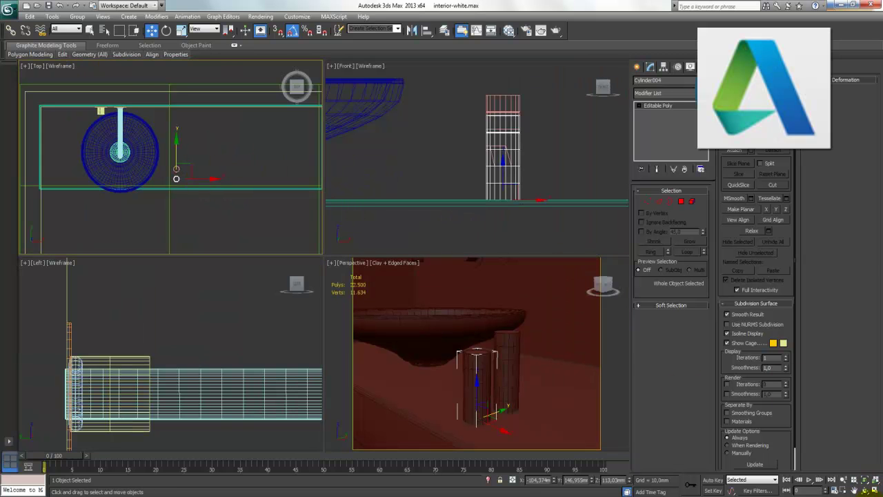
click(874, 480)
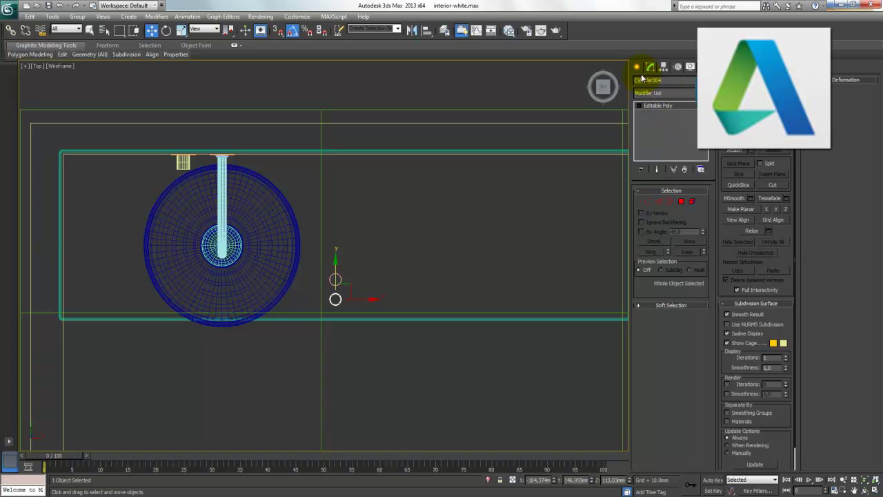
Draw Box001, about 7.7mm by 16mm, beside the two cylinders
click(637, 67)
click(659, 129)
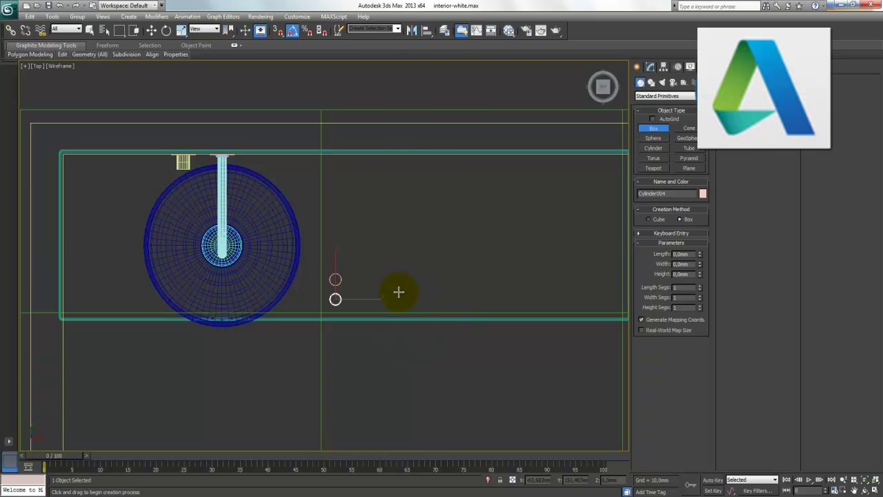
scroll(395, 276, up, 2)
scroll(398, 290, up, 4)
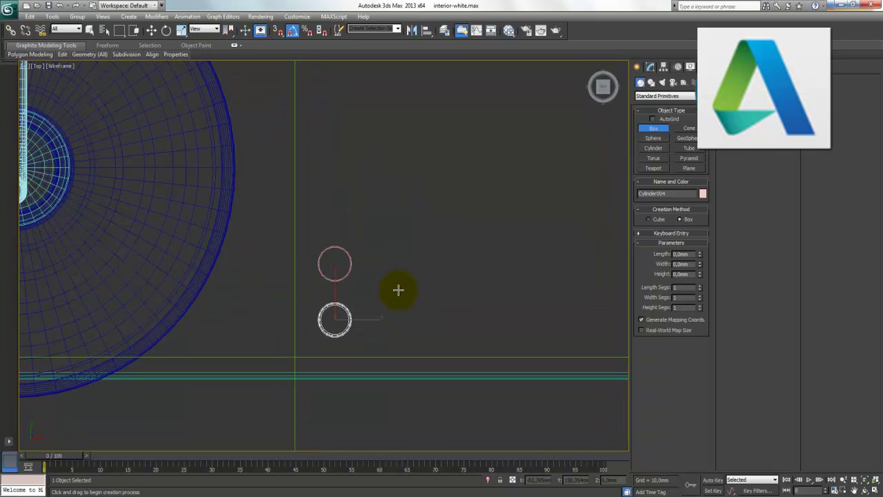
drag(397, 258, 466, 293)
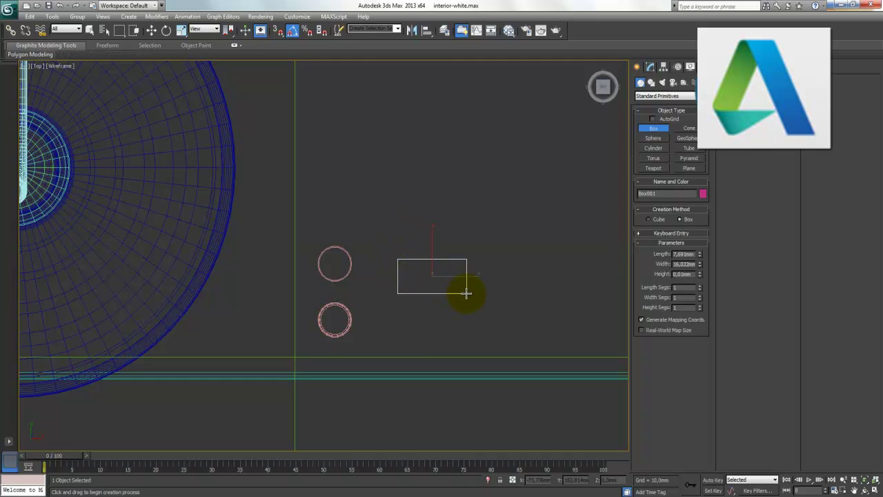
click(457, 258)
key(w)
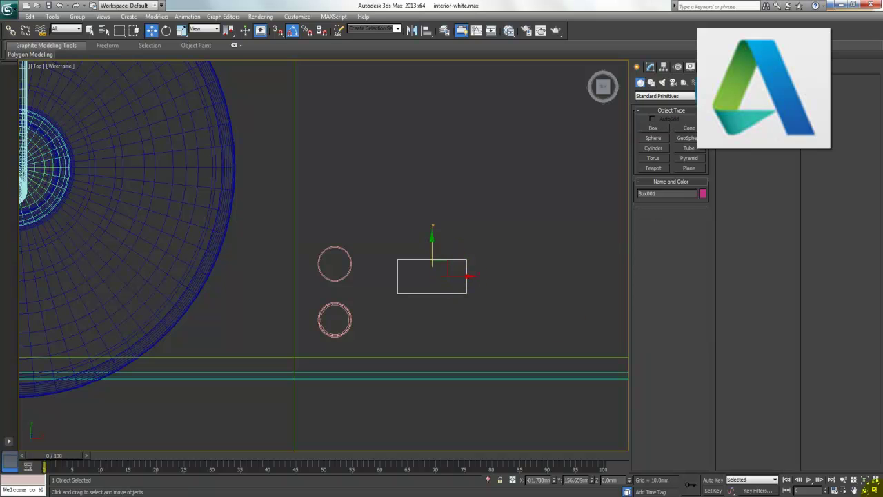
key(alt+w)
In a maximized Front view, move the box up to rest on the countertop
right_click(535, 175)
click(875, 490)
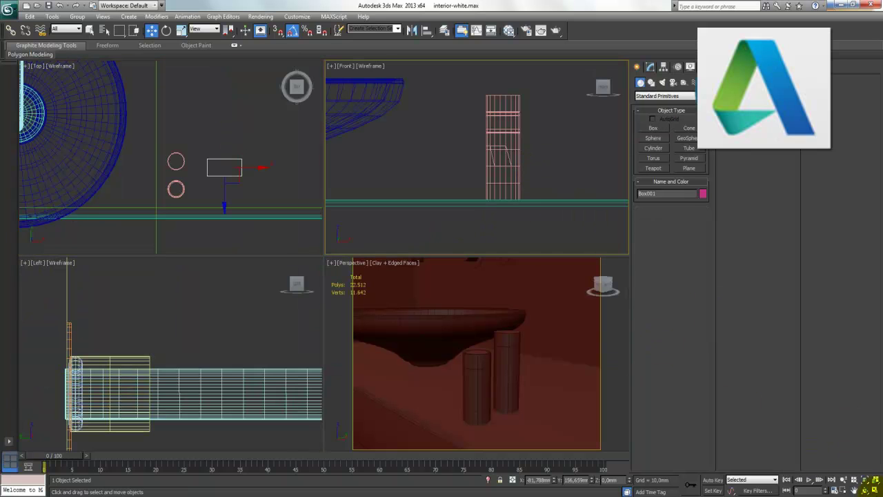
click(843, 480)
mouse_move(437, 266)
mouse_down()
mouse_move(366, 342)
mouse_move(319, 276)
mouse_up()
key(w)
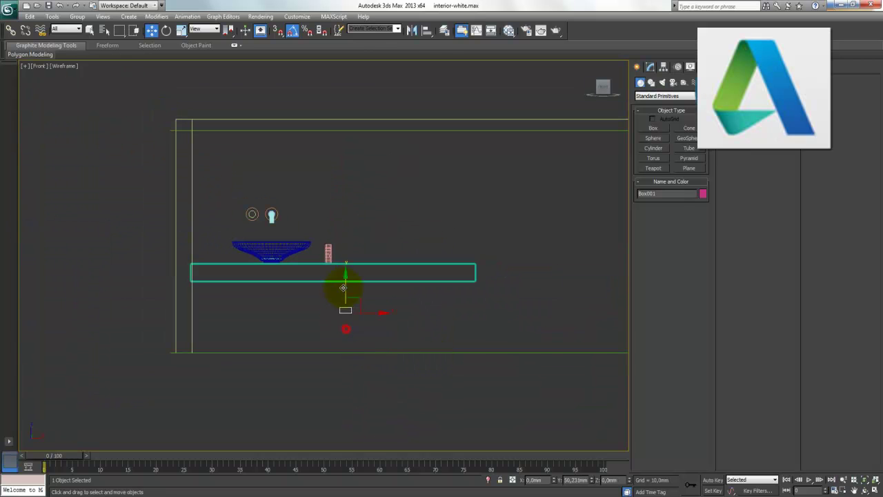
scroll(319, 279, up, 4)
scroll(318, 282, up, 6)
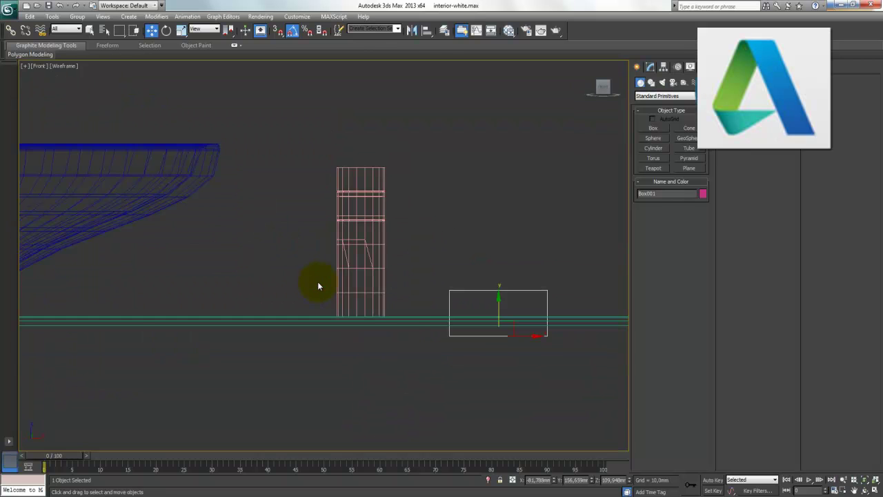
mouse_move(543, 336)
middle_down()
mouse_move(435, 356)
mouse_move(376, 339)
middle_up()
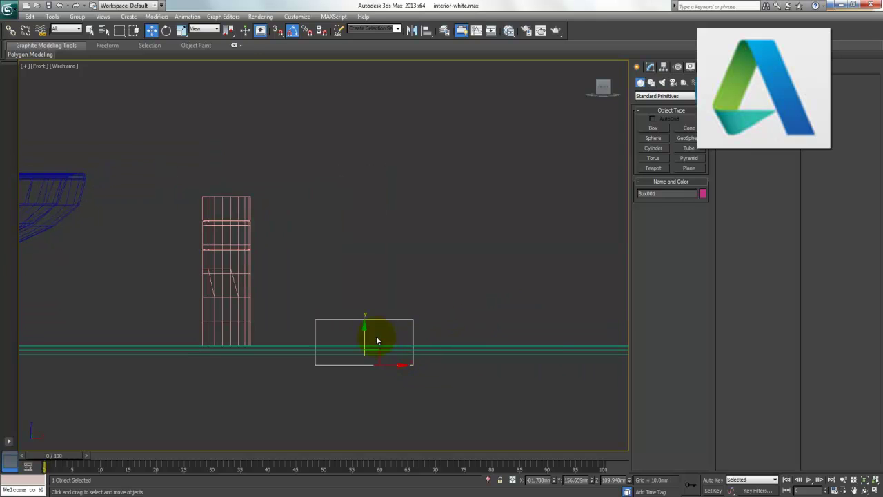
drag(364, 332, 364, 310)
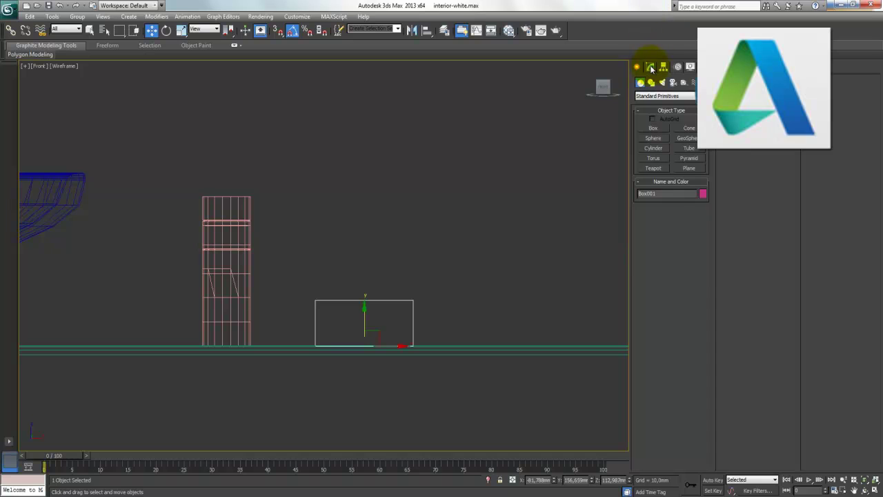
Increase the box's Height to about 20.119 mm
click(650, 66)
drag(699, 221, 712, 148)
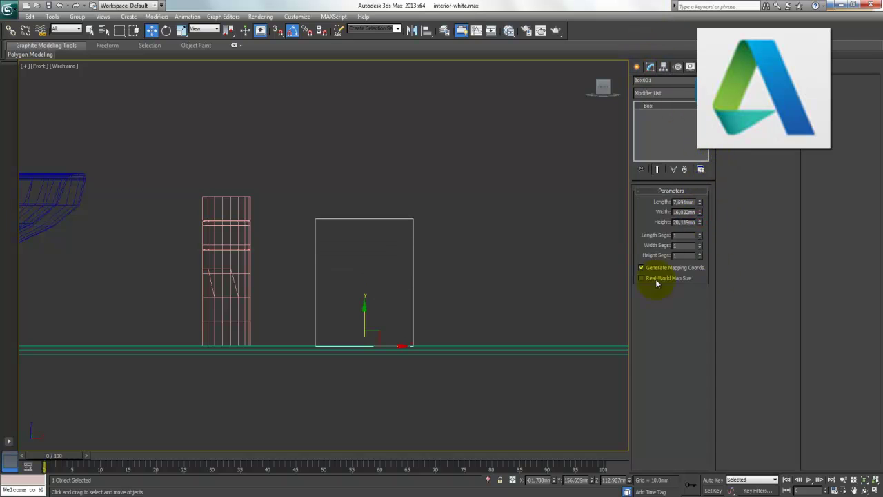
key(alt+w)
Orbit the maximized Perspective view to check the box beside the cylinders
click(578, 363)
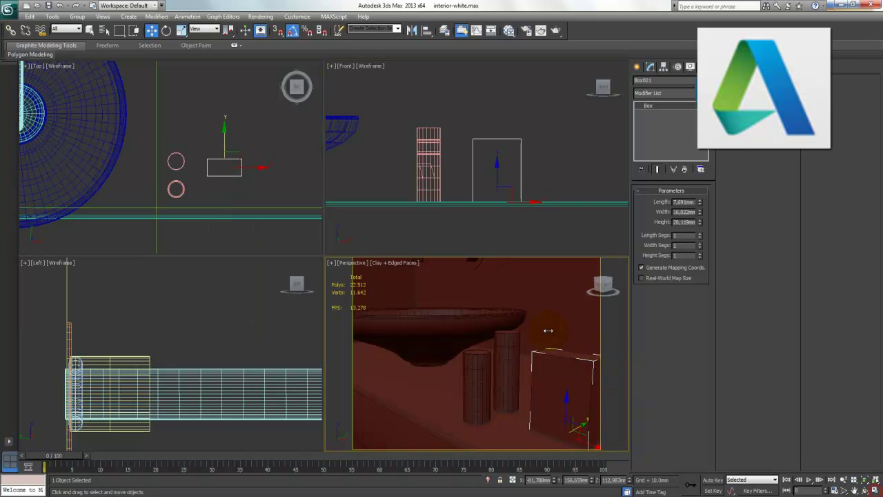
click(874, 490)
scroll(485, 315, up, 2)
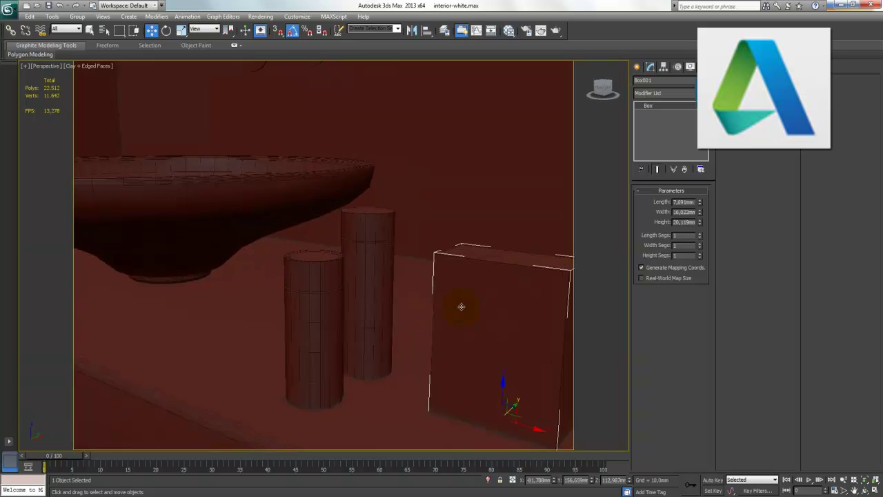
scroll(503, 303, up, 4)
mouse_move(523, 300)
alt+middle_down()
mouse_move(587, 285)
mouse_move(731, 311)
mouse_move(836, 311)
alt+middle_up()
mouse_move(485, 302)
middle_down()
mouse_move(350, 255)
mouse_move(272, 251)
middle_up()
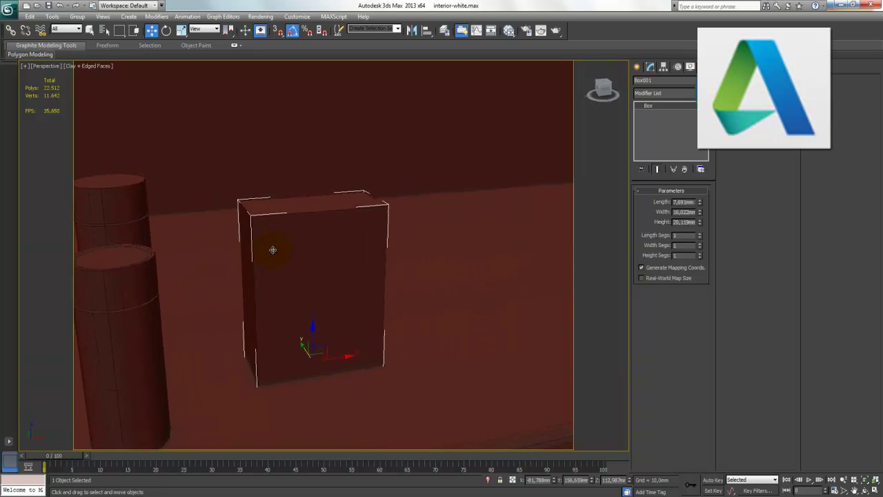
Convert the box to Editable Poly and select all its edge rings
right_click(334, 261)
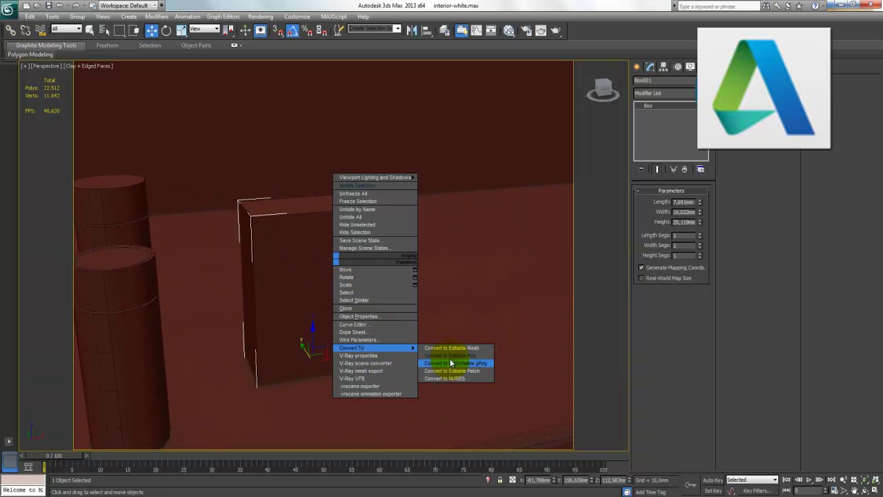
click(453, 356)
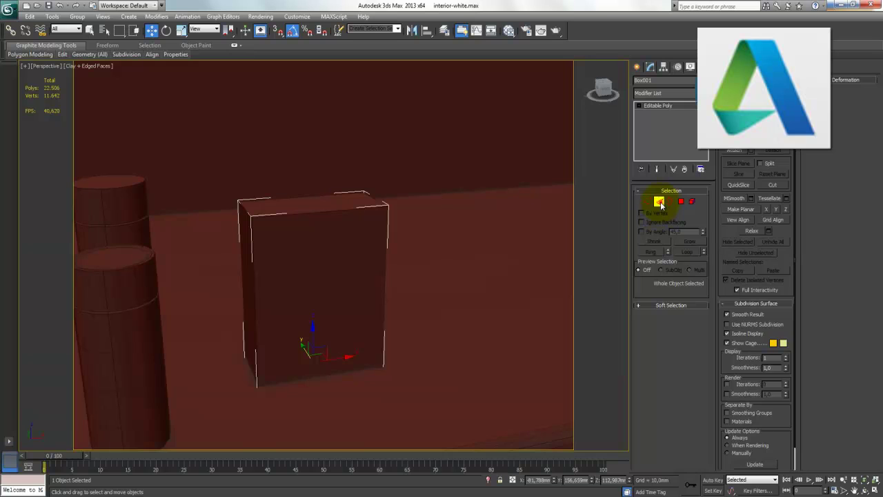
click(660, 203)
click(252, 284)
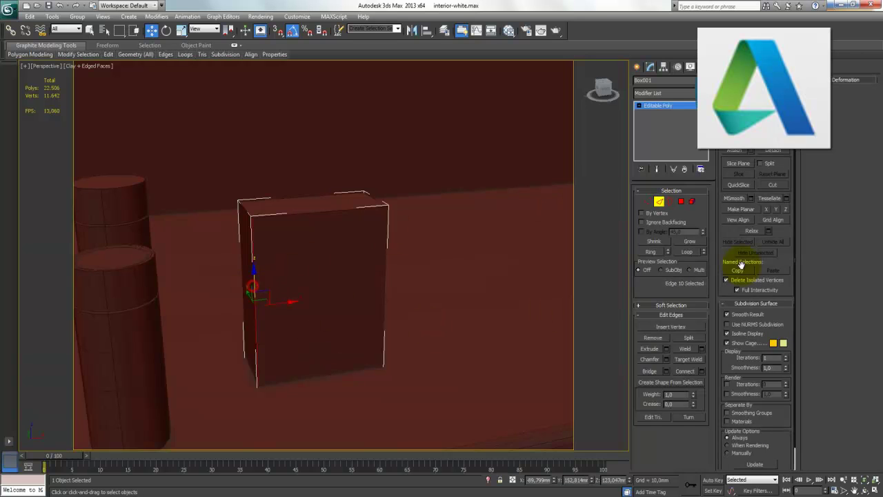
click(650, 252)
ctrl+click(328, 211)
click(649, 252)
ctrl+click(250, 207)
click(651, 253)
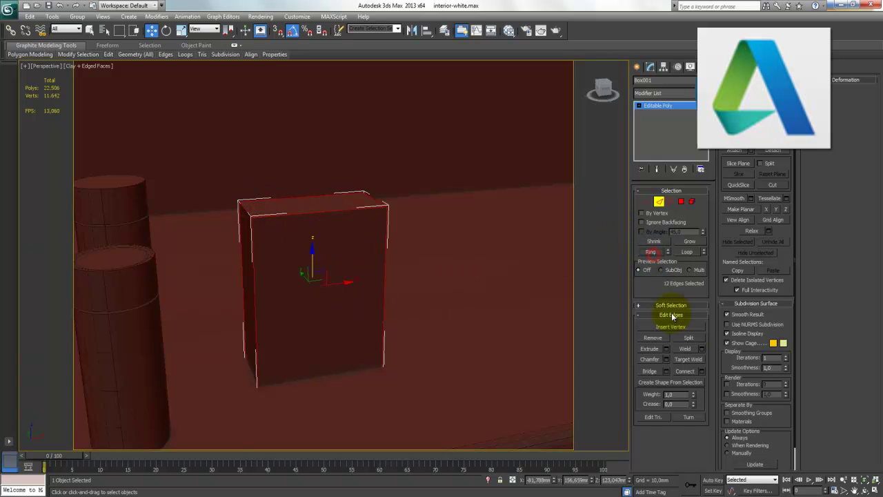
Chamfer the selected edges at 0.38 mm with 2 segments
click(666, 360)
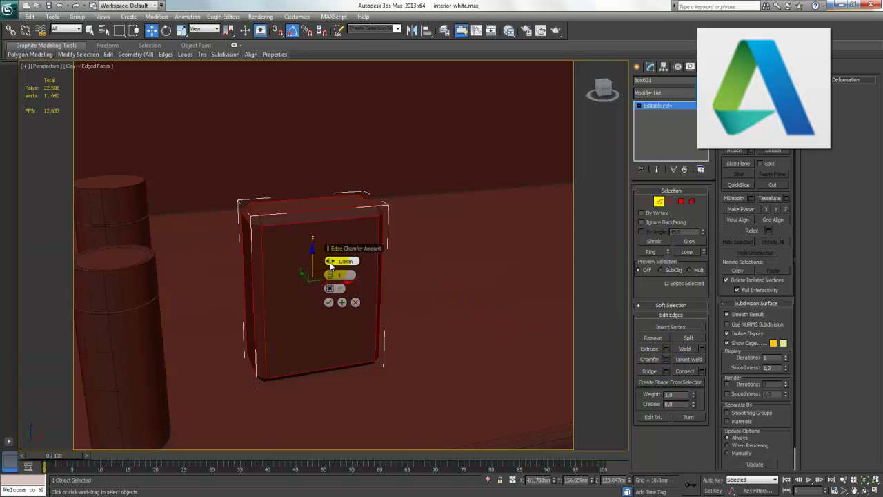
drag(330, 261, 329, 263)
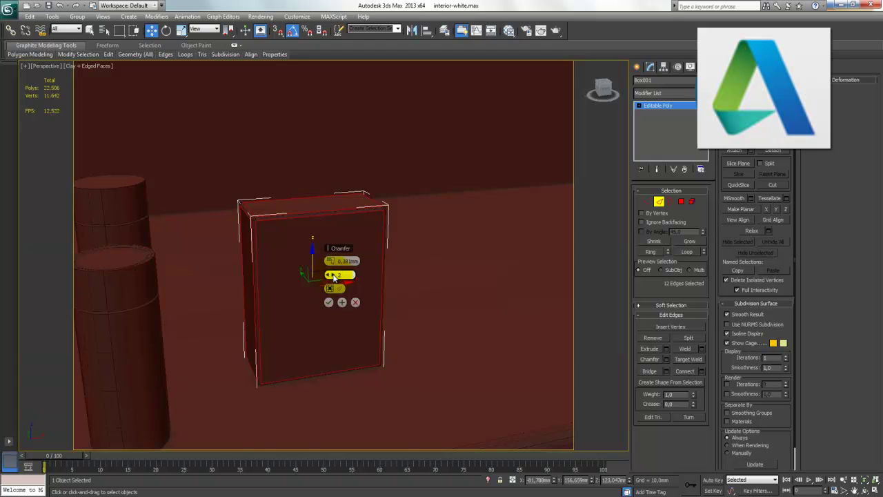
click(329, 304)
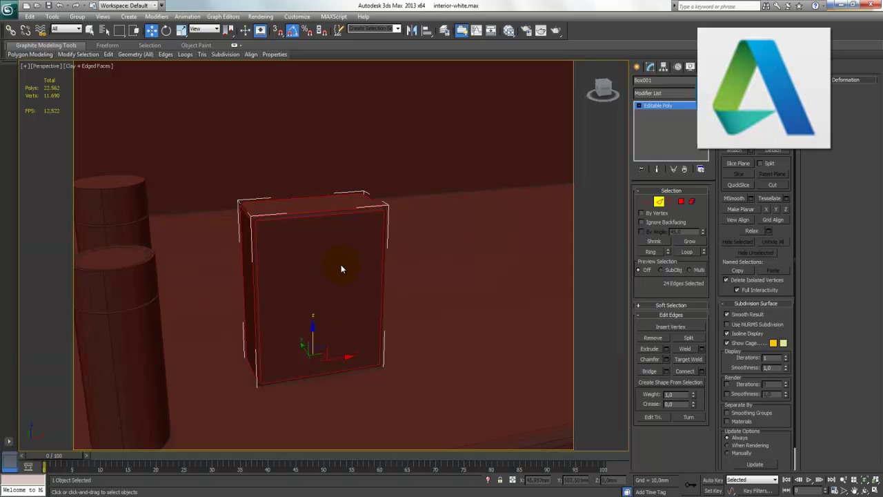
click(659, 201)
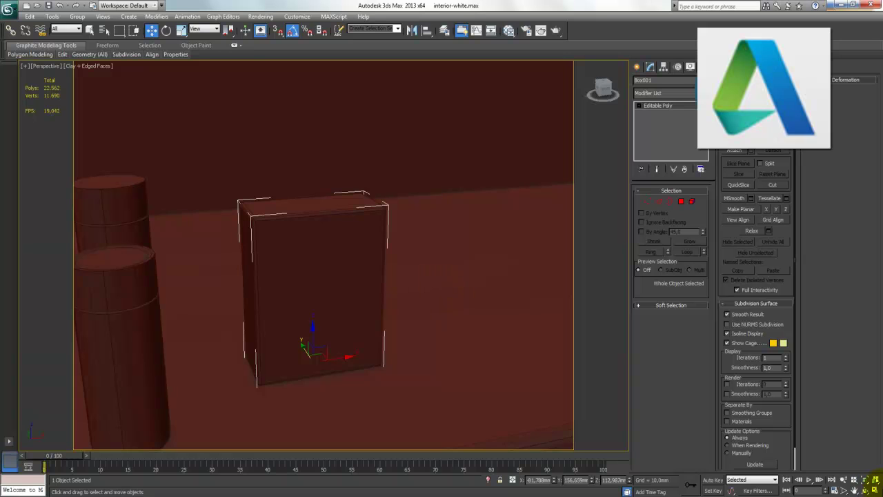
Draw a cylinder of radius 2.266 mm on the box in the Top view
click(875, 487)
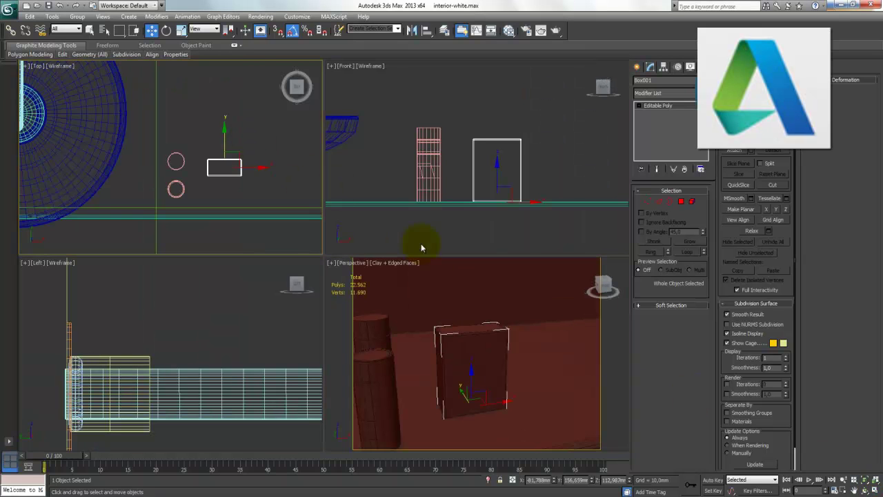
click(875, 490)
click(636, 66)
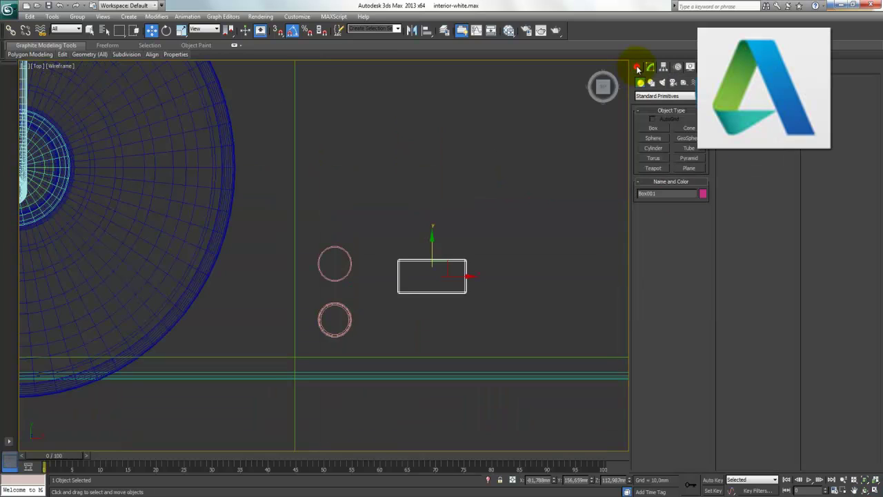
click(653, 149)
click(431, 275)
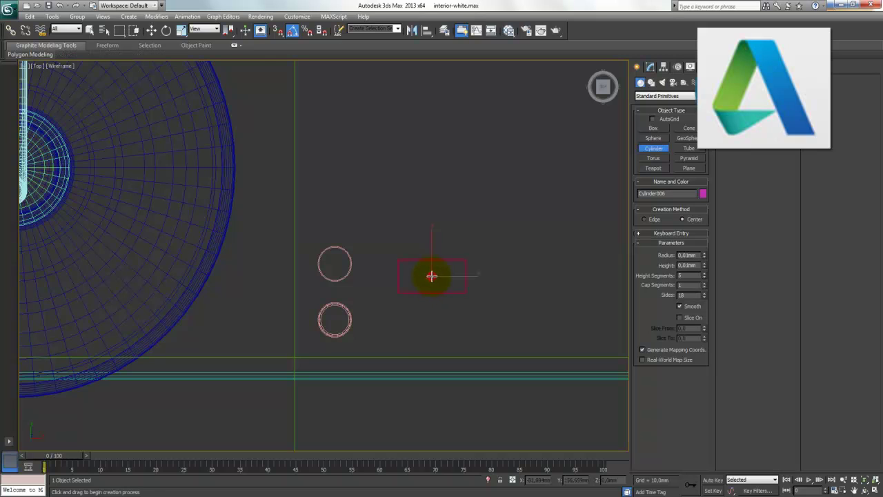
drag(437, 277, 441, 278)
key(w)
Lower the cylinder onto the top of the box in the Front view
click(874, 490)
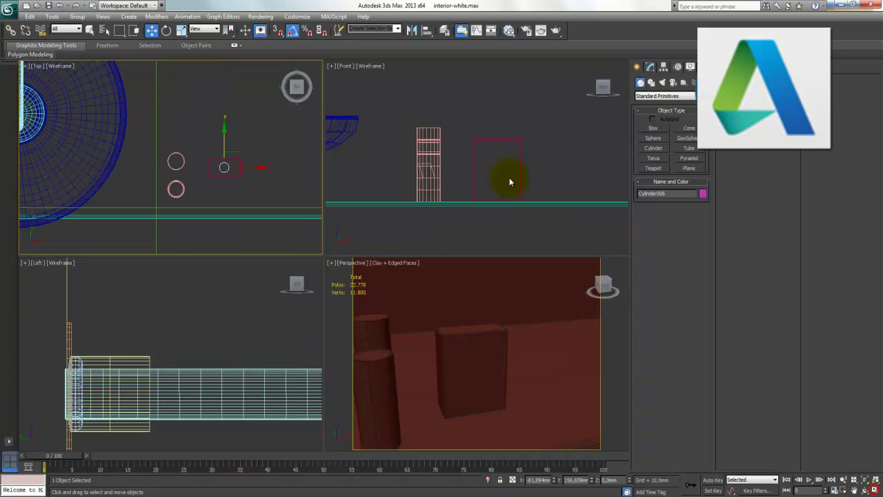
click(874, 489)
scroll(463, 256, down, 3)
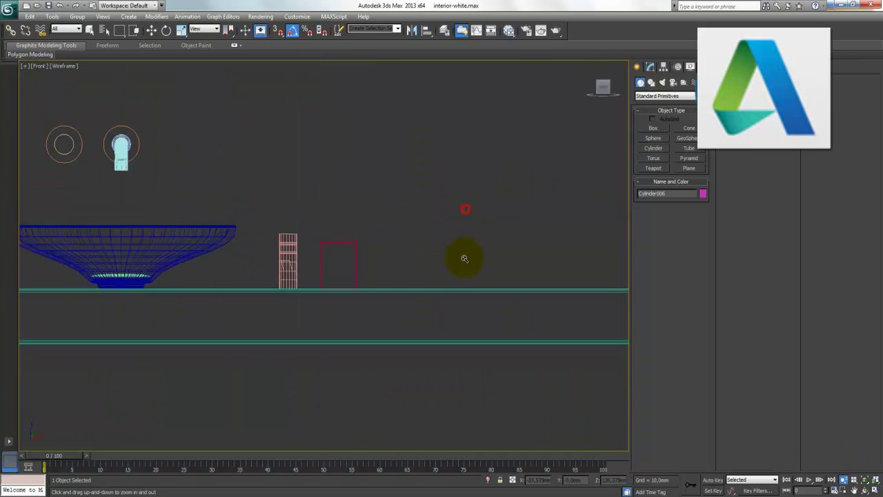
scroll(408, 311, down, 5)
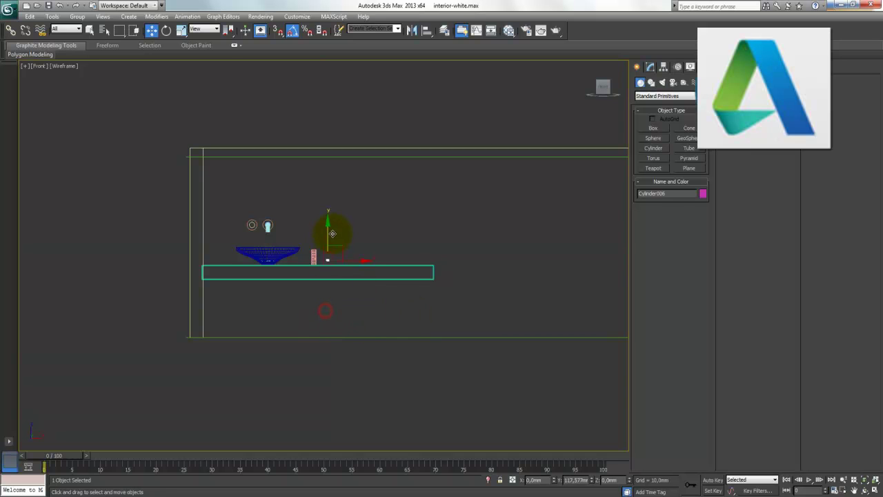
scroll(340, 258, up, 3)
scroll(341, 258, up, 4)
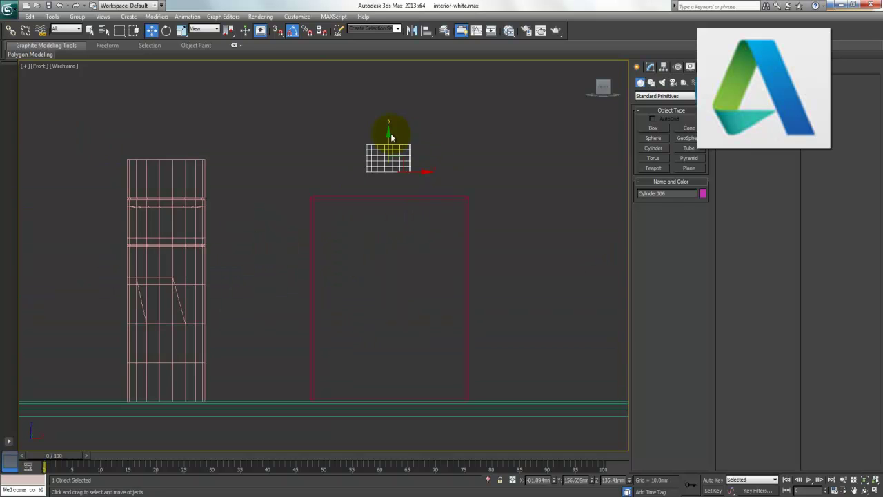
drag(386, 136, 378, 161)
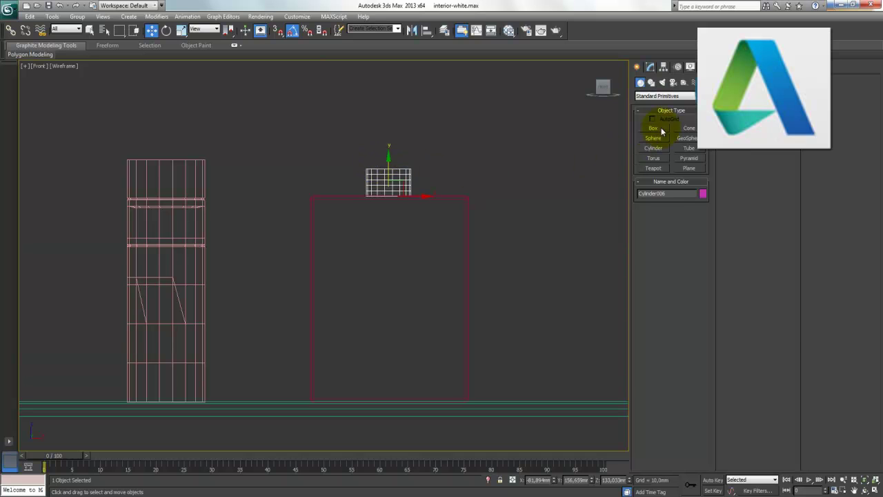
Increase the cylinder's Height in the Modify panel and check it in Perspective
click(650, 66)
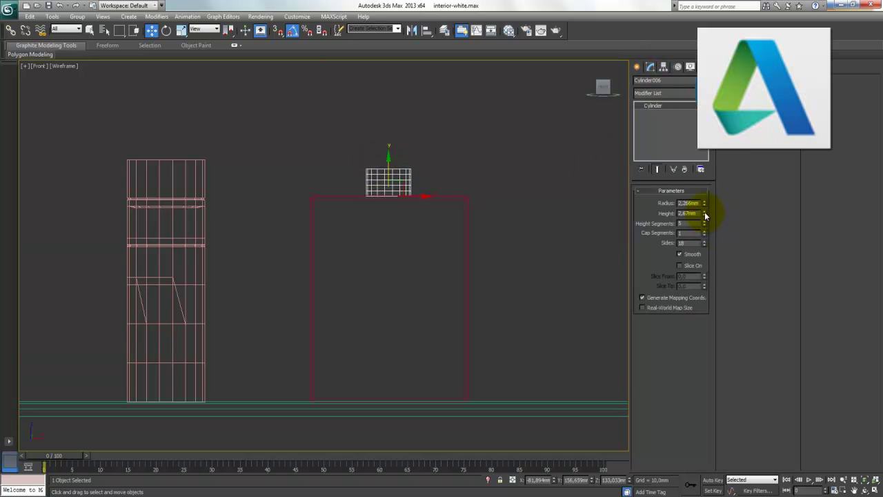
drag(704, 213, 704, 161)
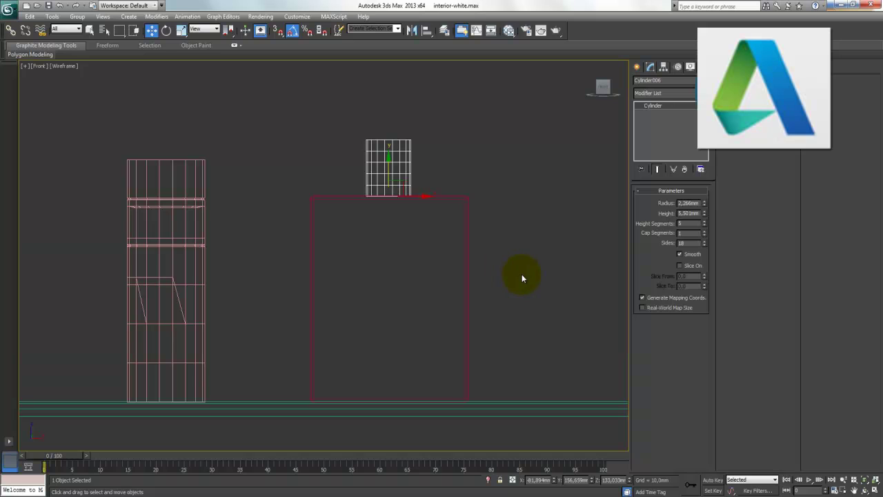
click(553, 280)
key(alt+w)
click(539, 338)
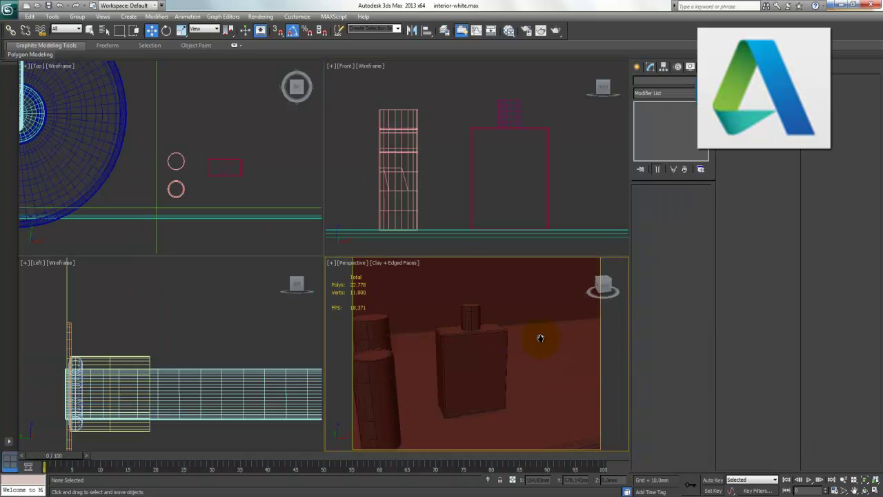
click(875, 489)
mouse_move(466, 300)
alt+middle_down()
mouse_move(404, 301)
mouse_move(380, 290)
mouse_move(406, 285)
mouse_move(392, 294)
alt+middle_up()
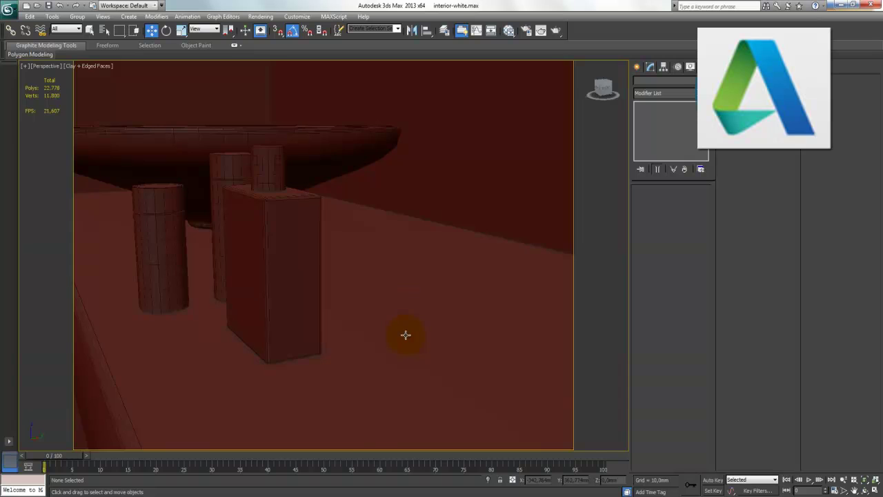
Maximize the Top view and bring up the Create panel's primitives
key(alt+w)
right_click(250, 187)
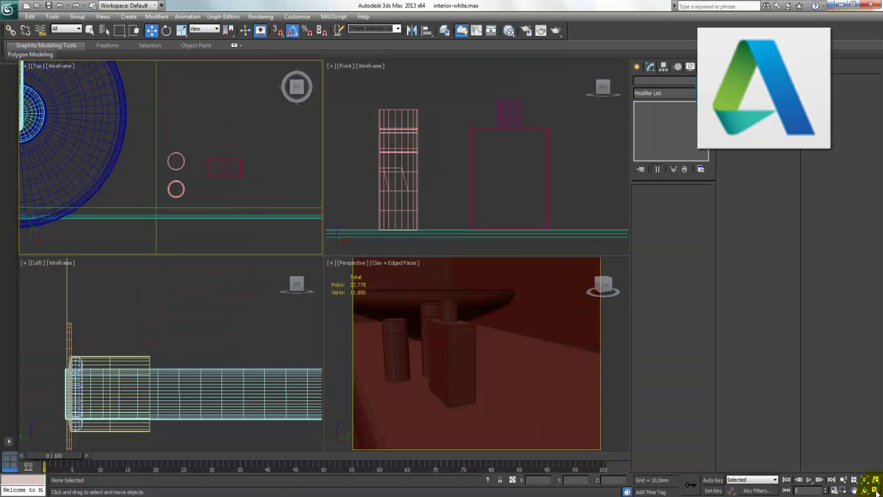
key(alt+w)
click(637, 66)
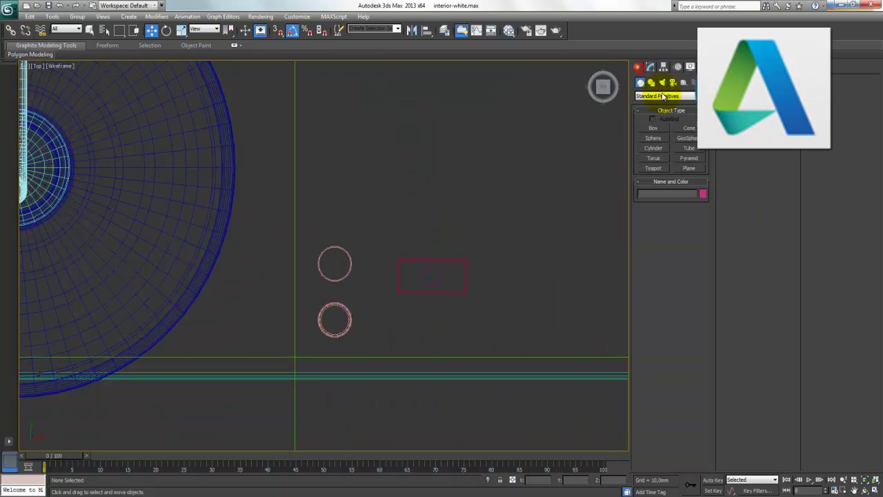
Draw a 4×4-segment plane over the box and cylinders in the Top view
click(694, 169)
drag(254, 232, 543, 356)
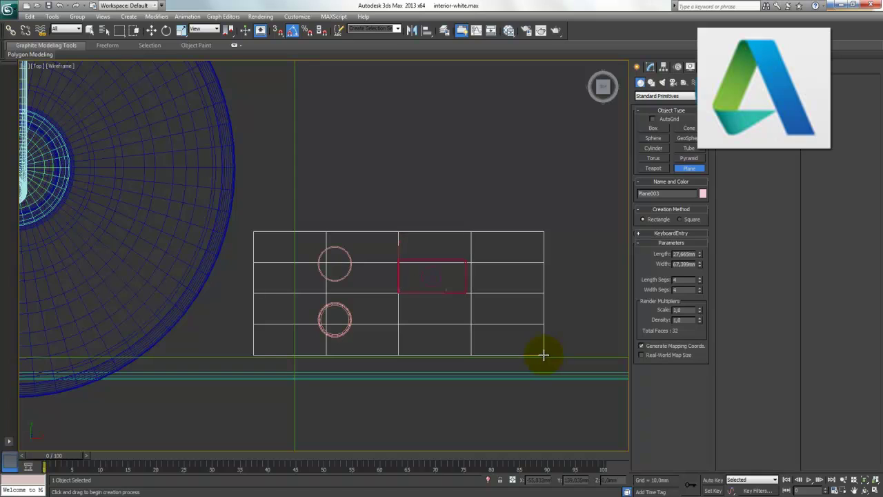
key(w)
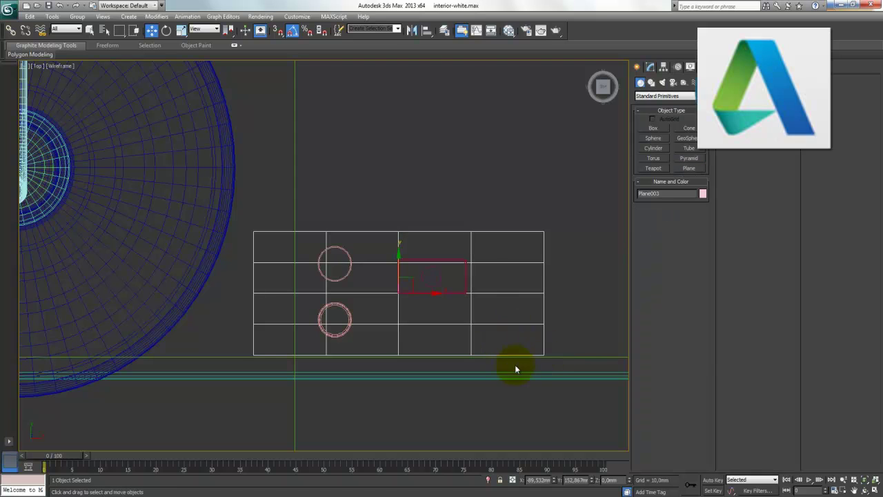
click(875, 489)
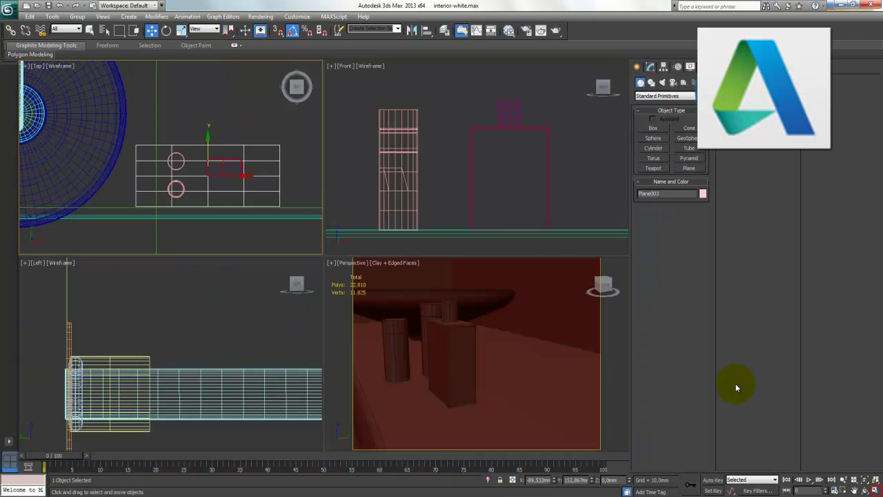
right_click(485, 136)
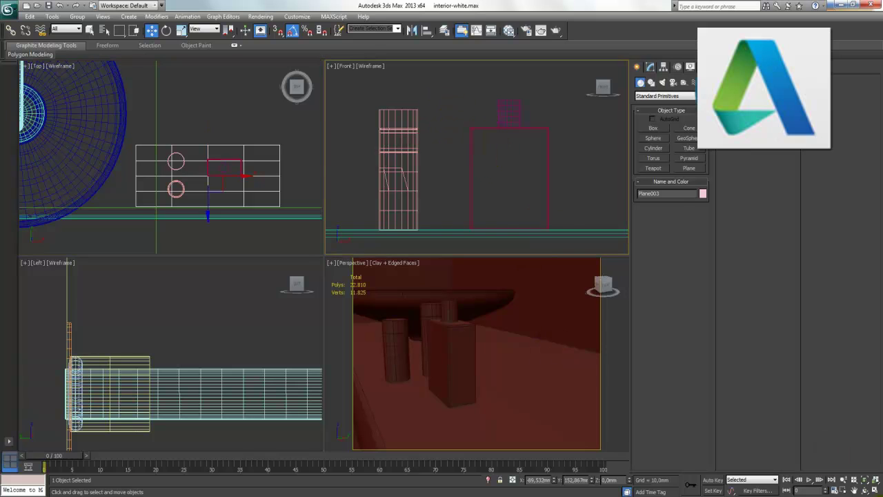
click(875, 488)
Raise the plane in the Front view to sit just above the counter surface
middle_drag(374, 320, 403, 288)
scroll(403, 288, down, 5)
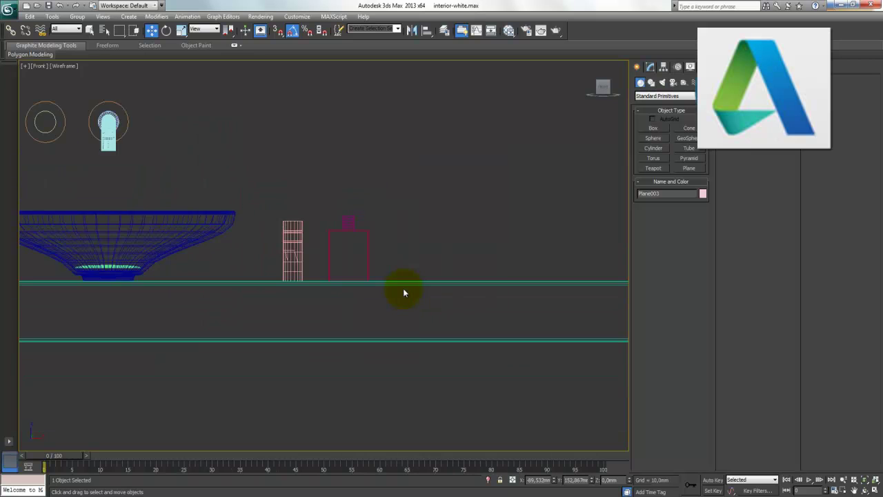
scroll(385, 347, down, 4)
drag(327, 349, 344, 237)
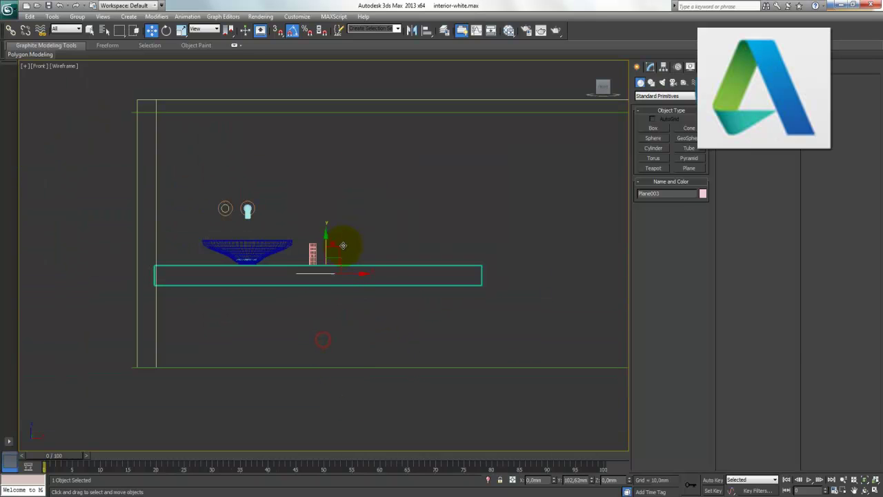
scroll(331, 265, up, 5)
middle_drag(311, 266, 410, 264)
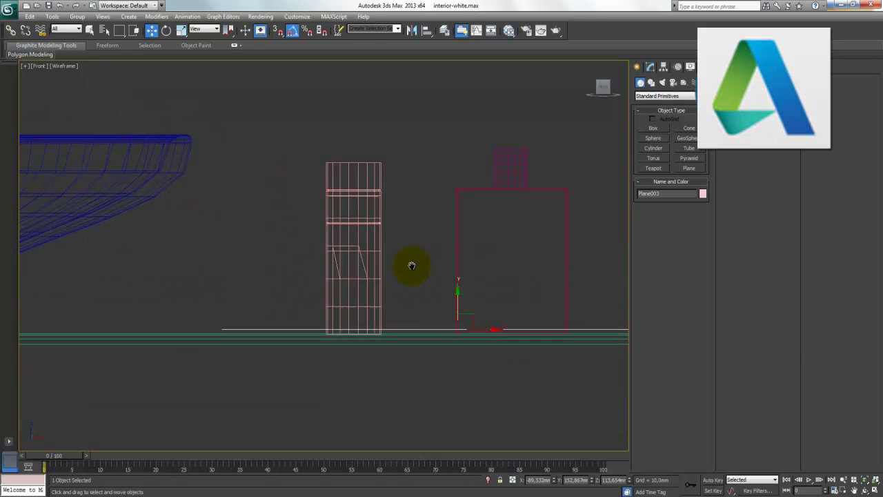
scroll(435, 293, up, 1)
middle_drag(488, 339, 410, 319)
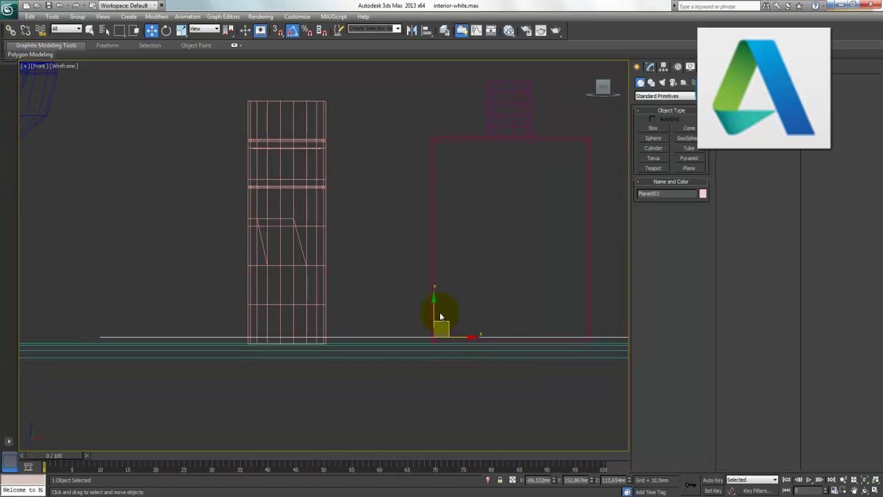
drag(432, 311, 435, 299)
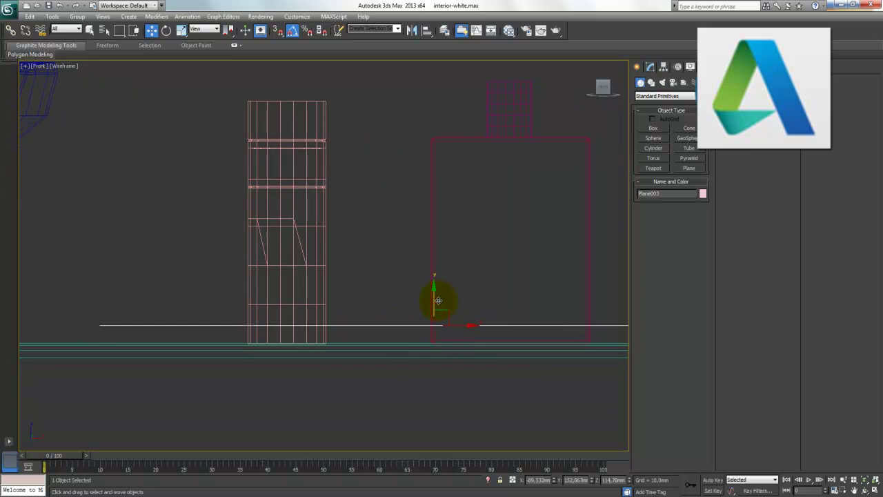
click(650, 67)
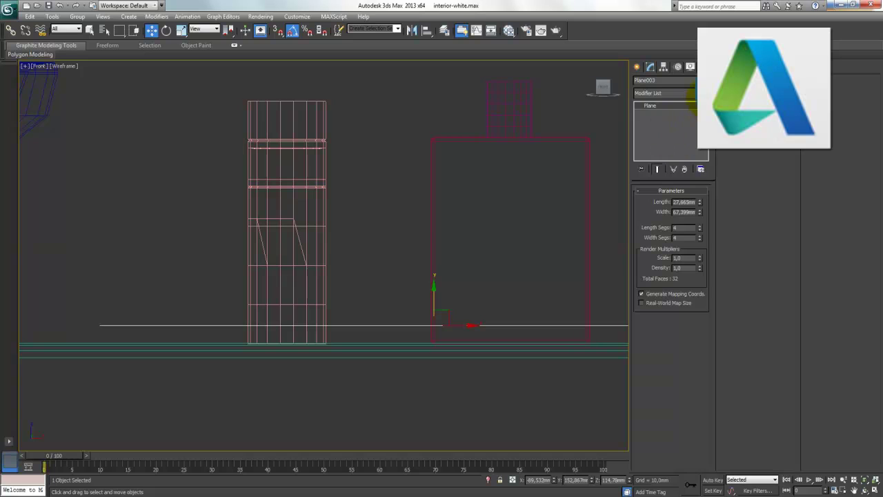
Add an FFD 4x4x4 modifier and pull the middle control points down
click(666, 92)
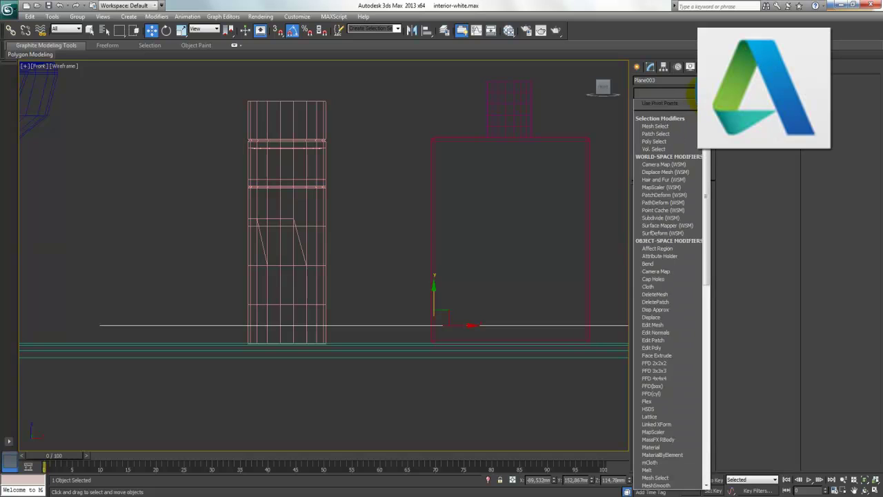
click(660, 378)
middle_drag(482, 278, 425, 291)
scroll(427, 290, down, 4)
click(650, 106)
click(668, 113)
drag(277, 275, 407, 337)
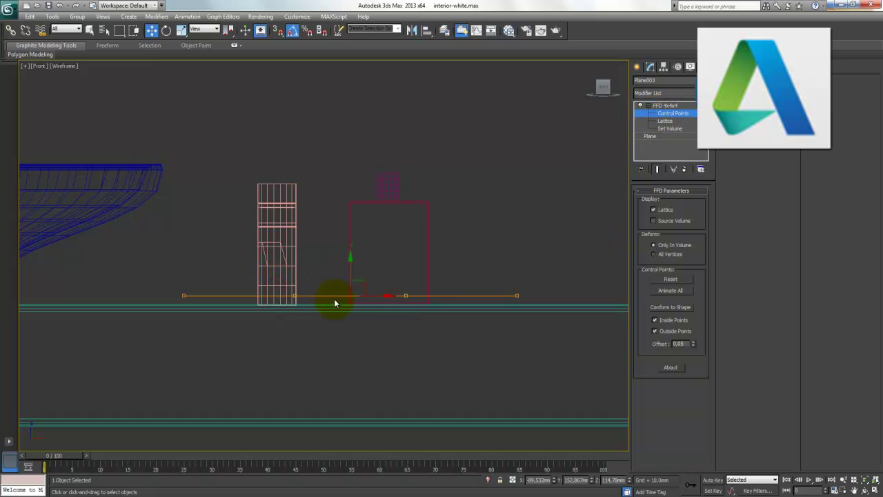
drag(351, 266, 350, 281)
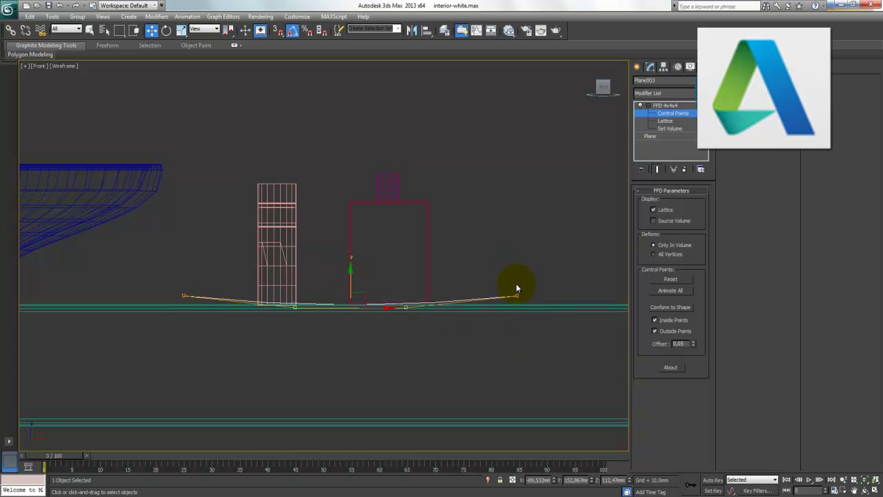
Select the end control points, stretch the plane's right end further right, and exit Control Points
mouse_move(504, 276)
mouse_down()
mouse_move(550, 324)
mouse_move(557, 296)
mouse_move(629, 297)
mouse_up()
drag(215, 279, 171, 316)
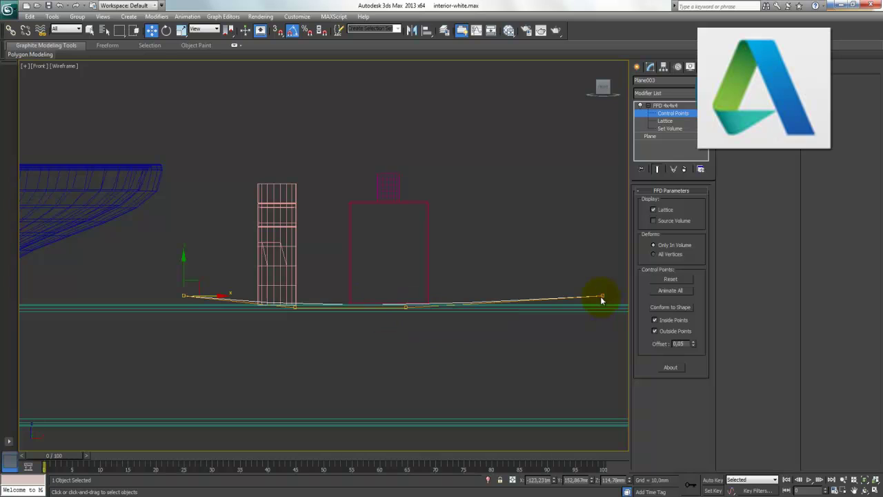
middle_drag(569, 339, 404, 353)
drag(512, 351, 512, 347)
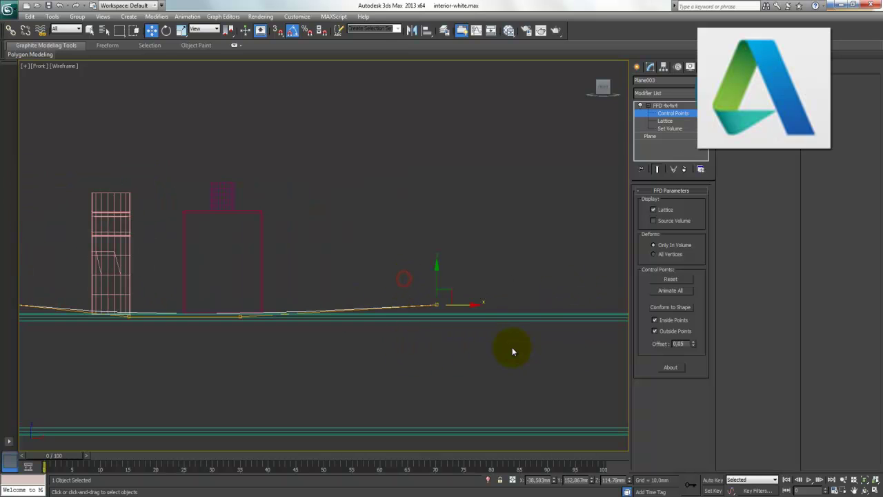
drag(467, 304, 526, 305)
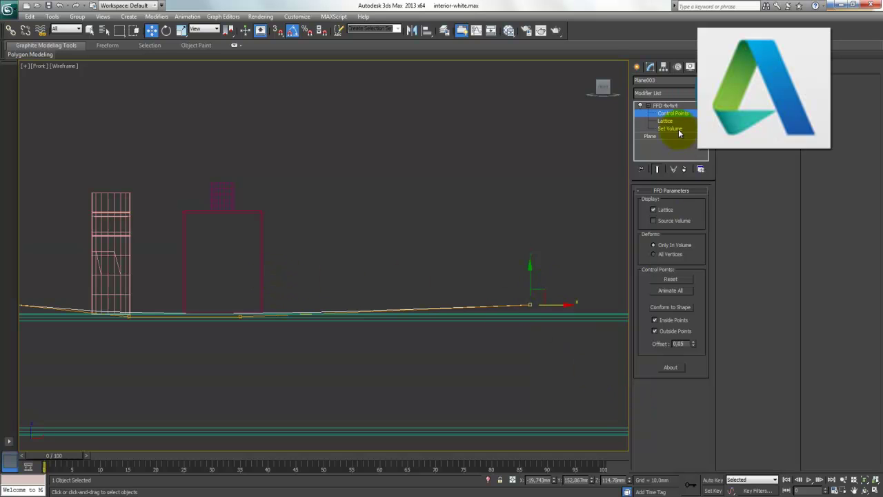
click(662, 105)
click(422, 187)
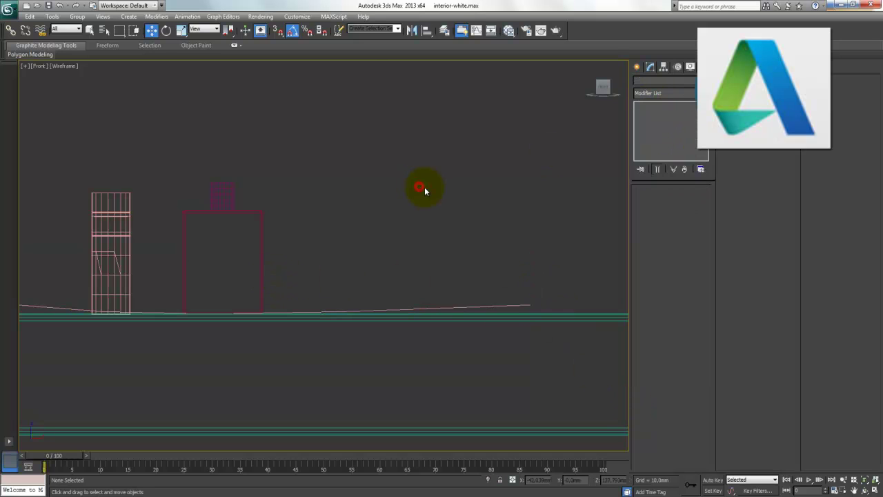
Restore four viewports, select Plane003 at its FFD level, and close the Modifier List unchanged
click(873, 488)
click(441, 246)
click(559, 208)
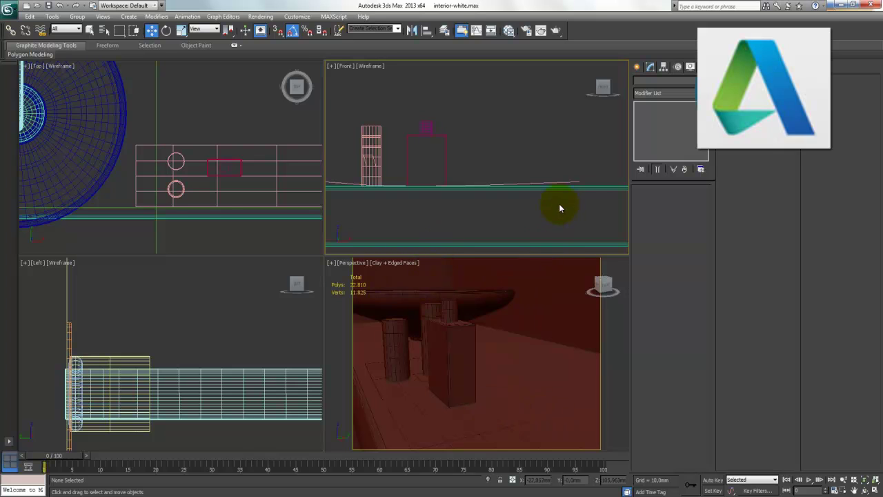
click(564, 182)
click(648, 109)
click(663, 93)
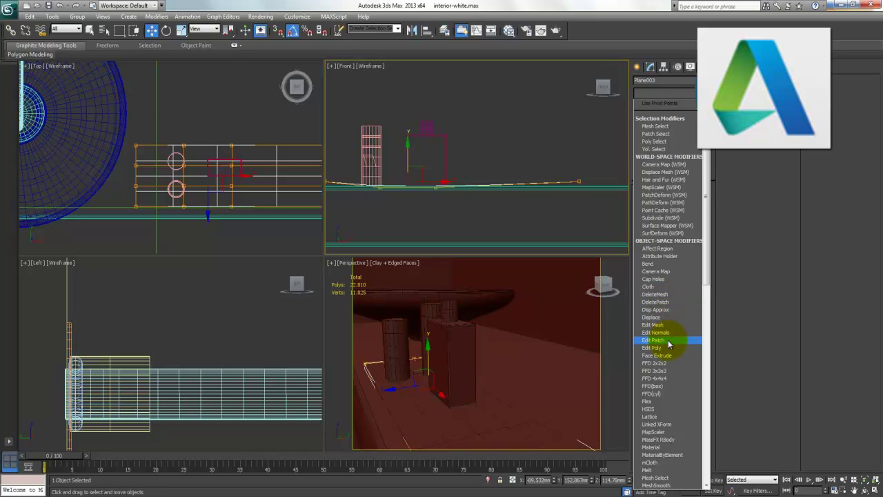
click(655, 378)
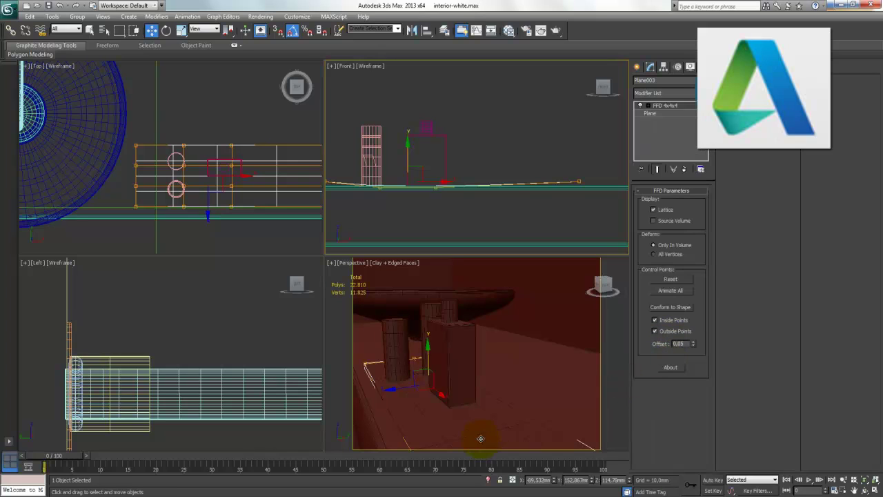
right_click(477, 429)
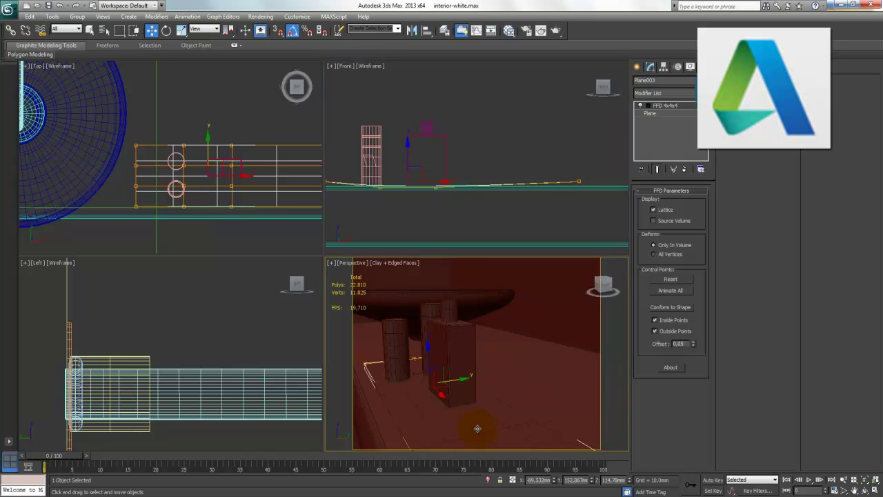
Convert the plane to Editable Poly and select all 16 of its polygons
right_click(476, 357)
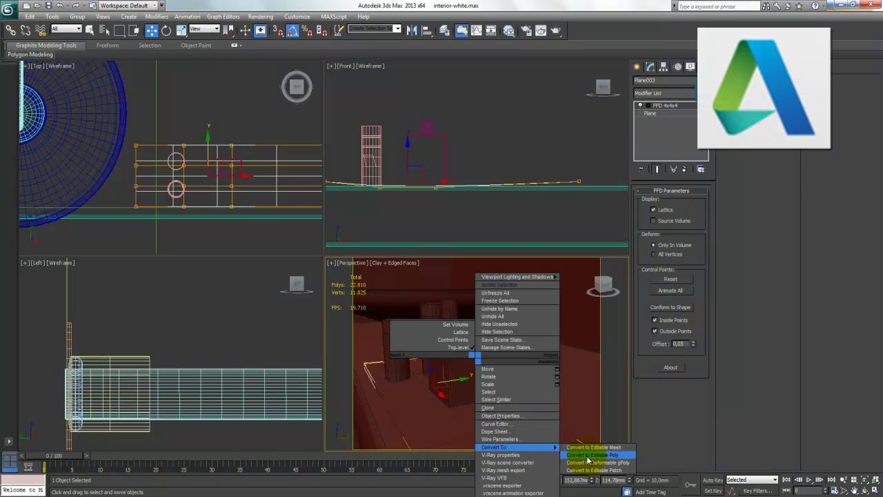
click(587, 457)
click(681, 200)
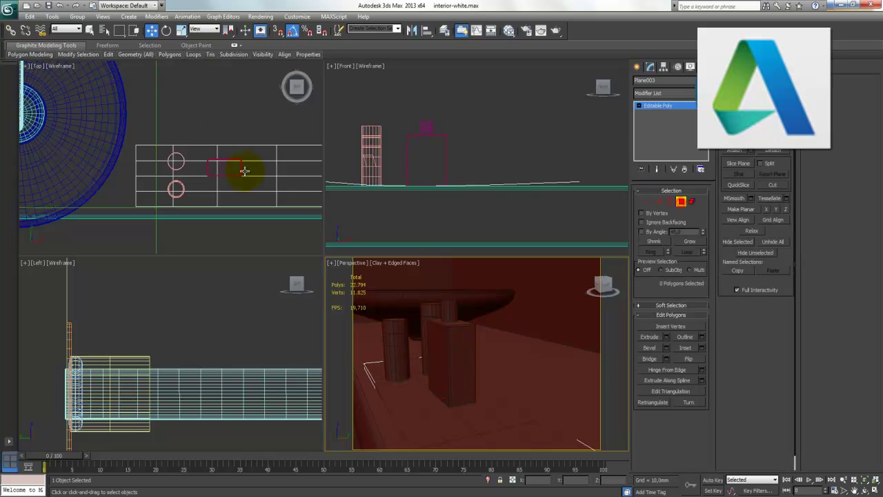
middle_drag(251, 189, 175, 197)
drag(23, 119, 213, 218)
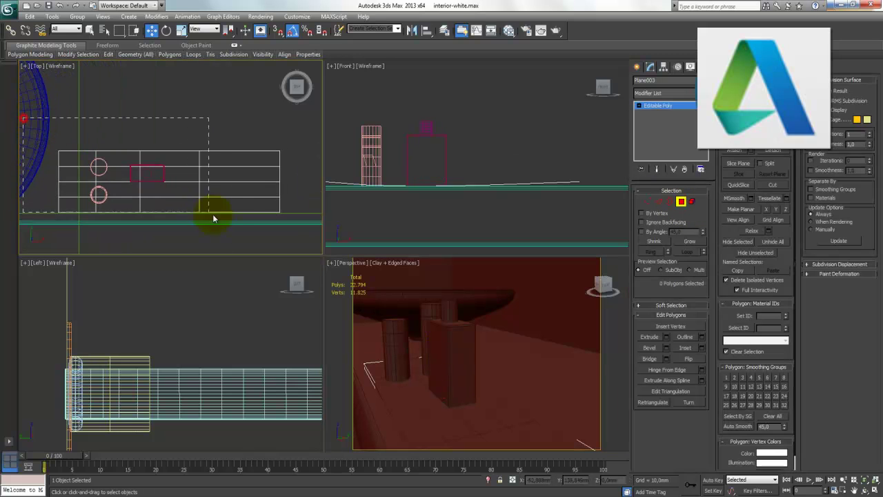
drag(316, 246, 318, 247)
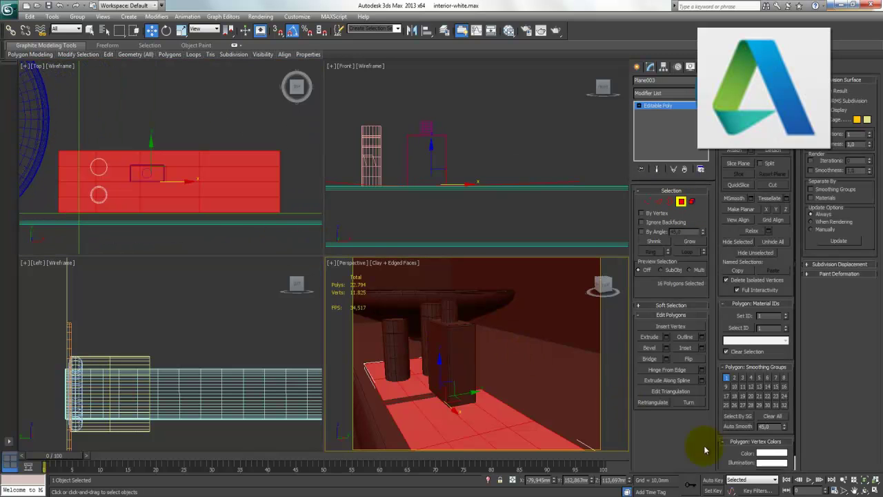
Extrude the selected polygons about 1.32 mm into a thin mat
key(alt+w)
mouse_move(494, 372)
alt+middle_down()
mouse_move(463, 311)
mouse_move(450, 307)
alt+middle_up()
mouse_move(303, 336)
alt+middle_down()
mouse_move(368, 371)
mouse_move(341, 354)
alt+middle_up()
scroll(341, 355, down, 3)
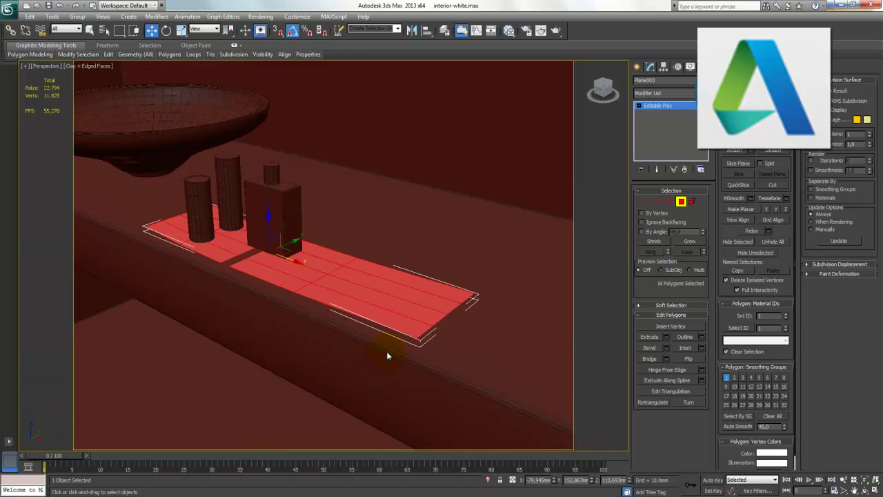
click(667, 337)
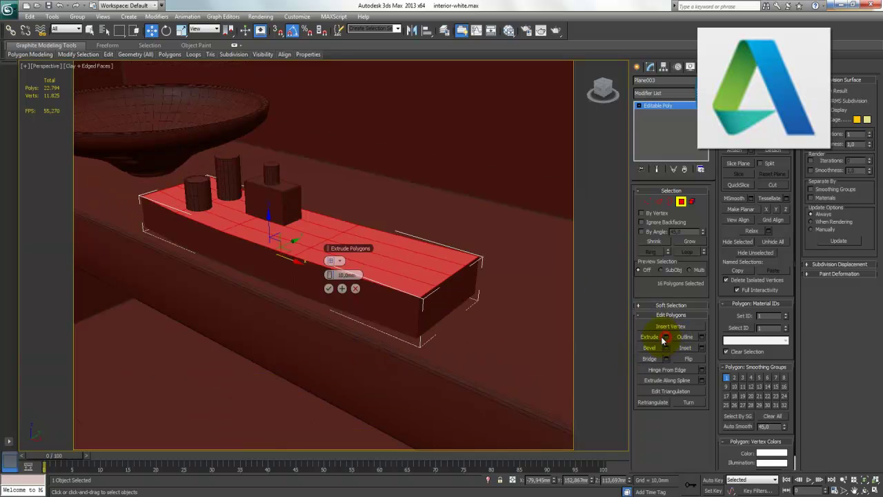
drag(328, 275, 301, 288)
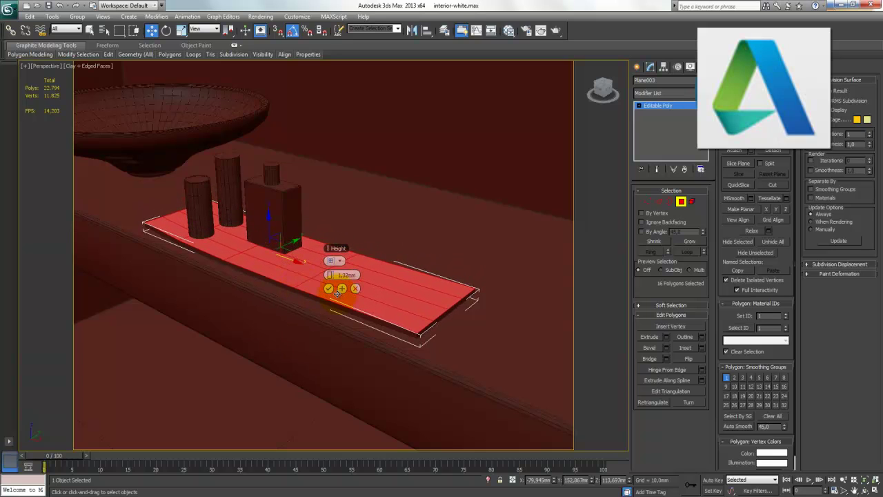
click(328, 289)
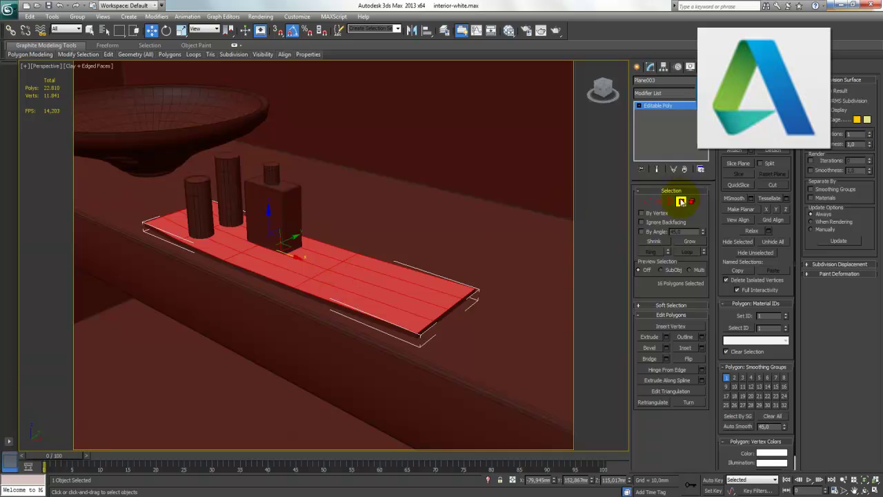
Toggle NURMS smoothing on and off, then delete the plane
click(681, 202)
click(742, 324)
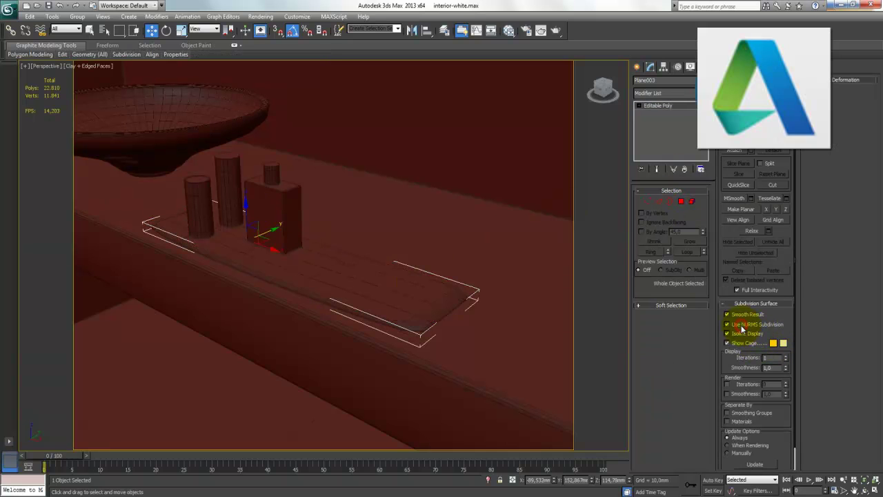
click(742, 326)
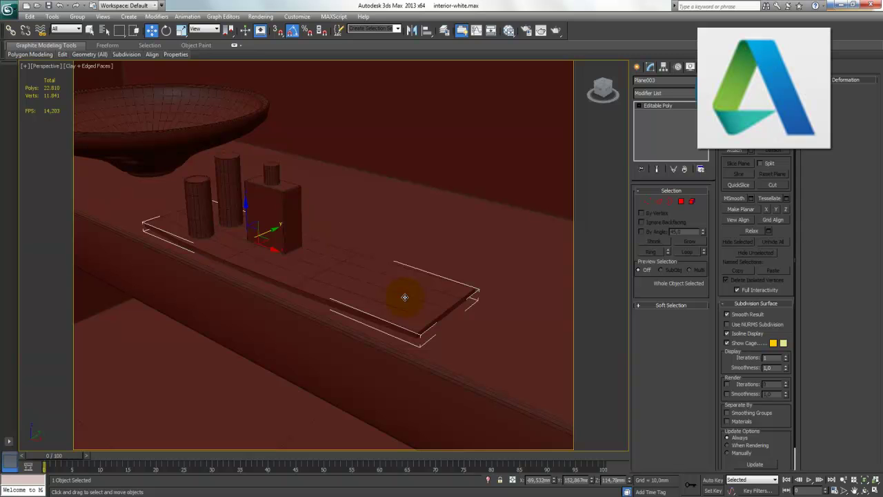
key(Delete)
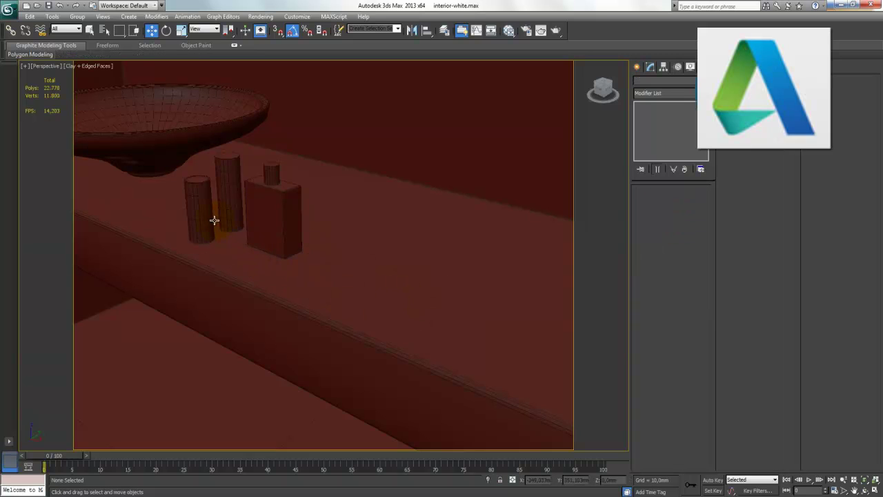
Move the two cylinders, the bottle and its cap further right along the counter
click(205, 220)
ctrl+click(233, 199)
ctrl+click(269, 212)
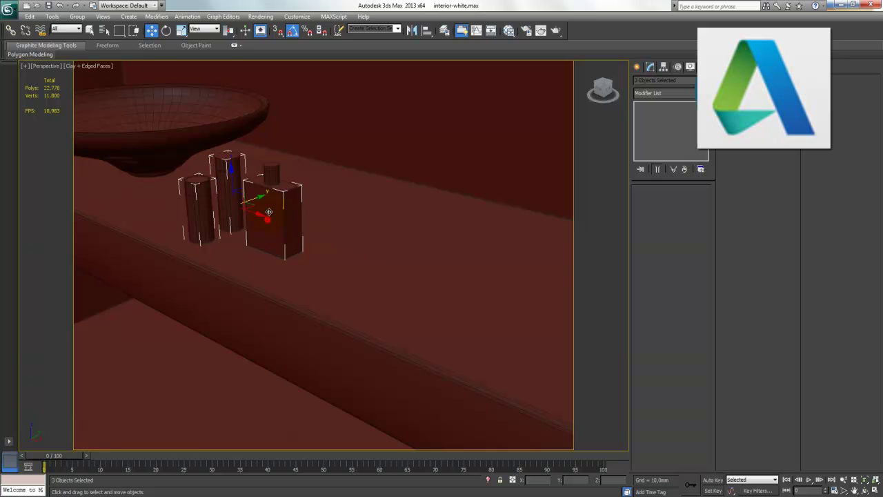
ctrl+click(273, 175)
drag(266, 206, 303, 221)
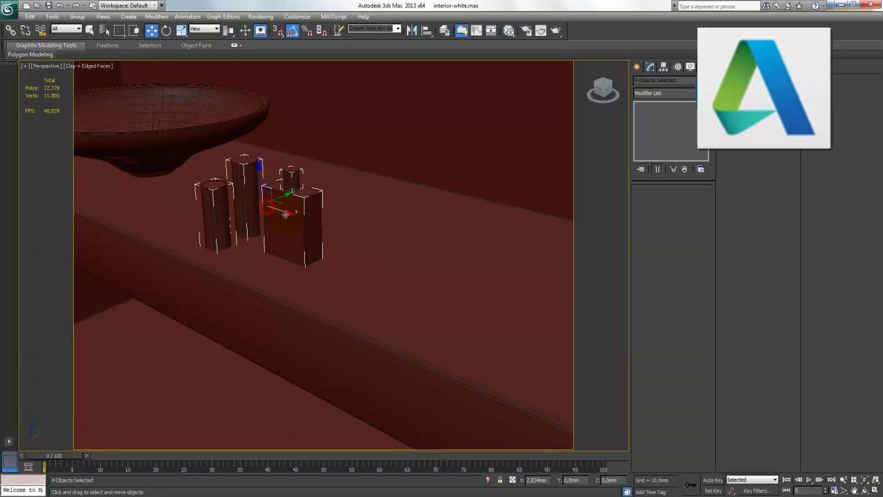
mouse_move(367, 298)
alt+middle_down()
mouse_move(425, 288)
mouse_move(338, 302)
mouse_move(358, 298)
alt+middle_up()
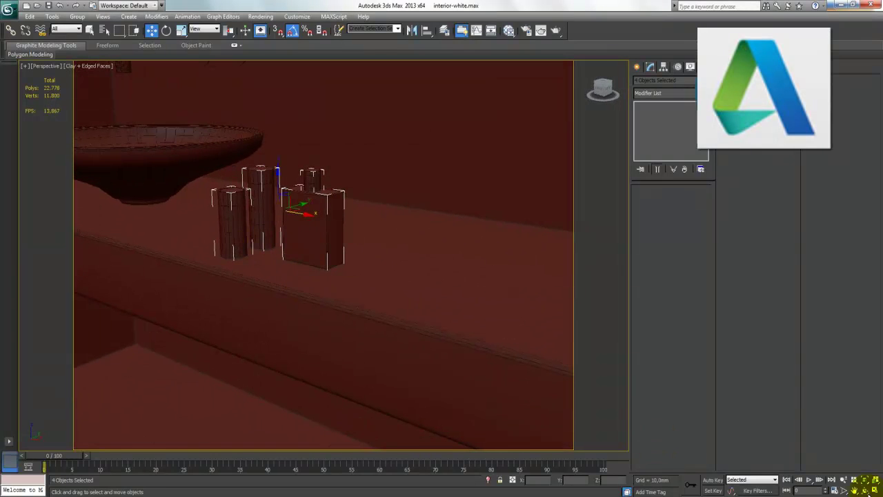
Maximize the Front view and zoom out to frame the whole interior
click(875, 490)
click(532, 152)
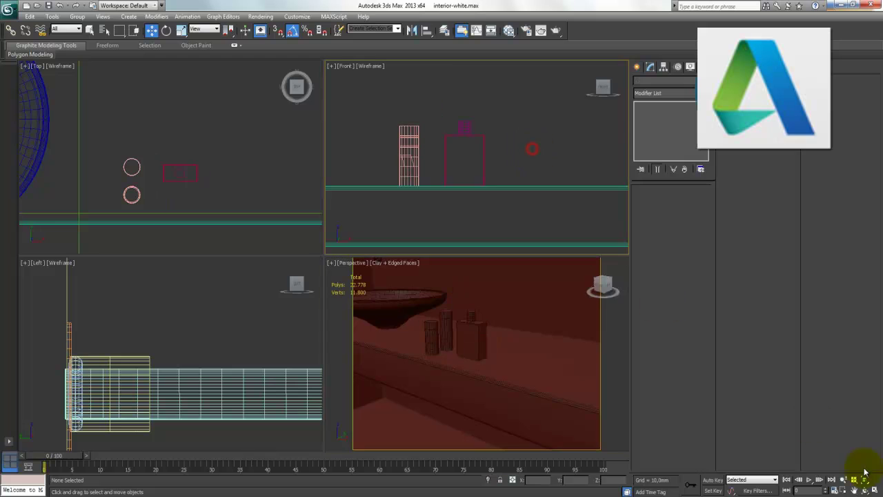
click(875, 489)
scroll(326, 191, down, 1)
scroll(305, 200, down, 2)
scroll(305, 200, down, 2)
scroll(305, 200, down, 1)
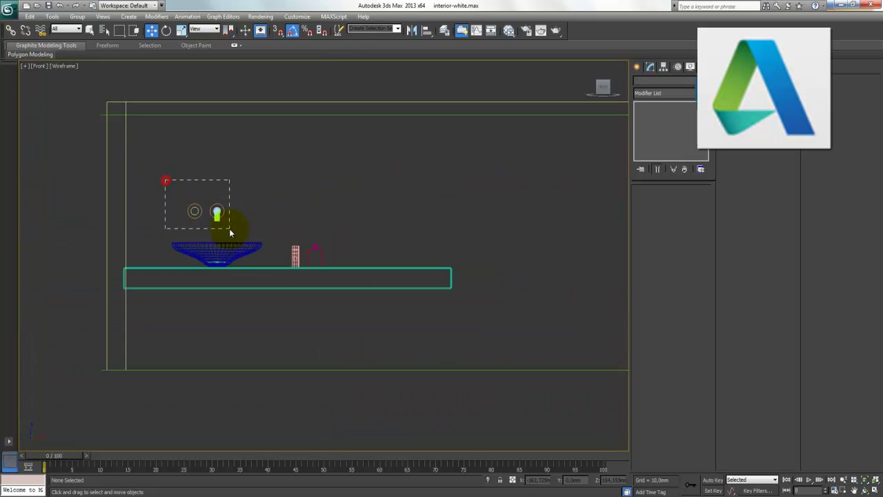
Clone the sink bowl and tap as copies further right along the counter
drag(168, 185, 263, 290)
alt+click(247, 285)
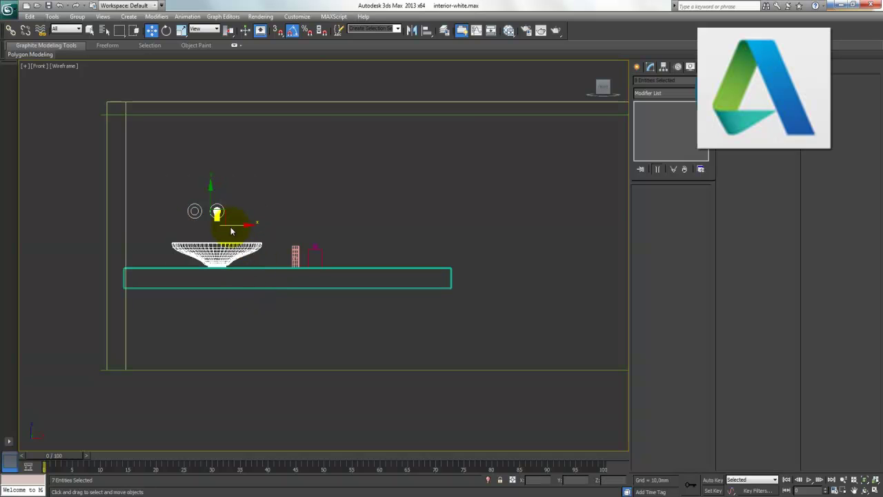
mouse_move(230, 225)
shift+mouse_down()
mouse_move(407, 264)
mouse_move(390, 273)
shift+mouse_up()
click(440, 294)
click(343, 301)
scroll(324, 293, up, 2)
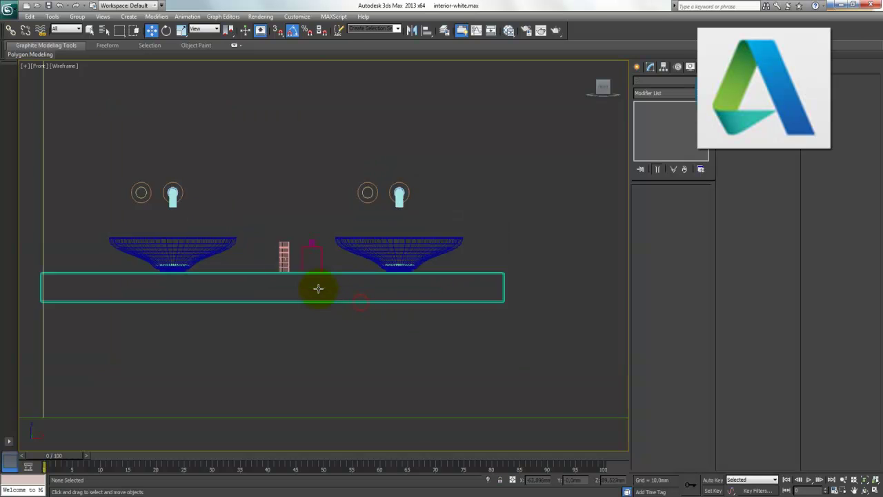
scroll(318, 288, up, 4)
Select the right-hand tap and cancel out of the Mirror dialog
drag(520, 103, 436, 143)
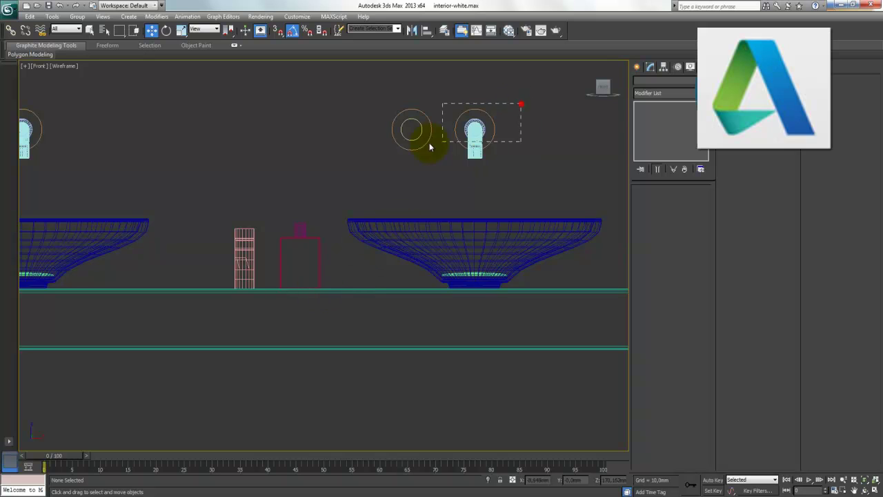
click(412, 30)
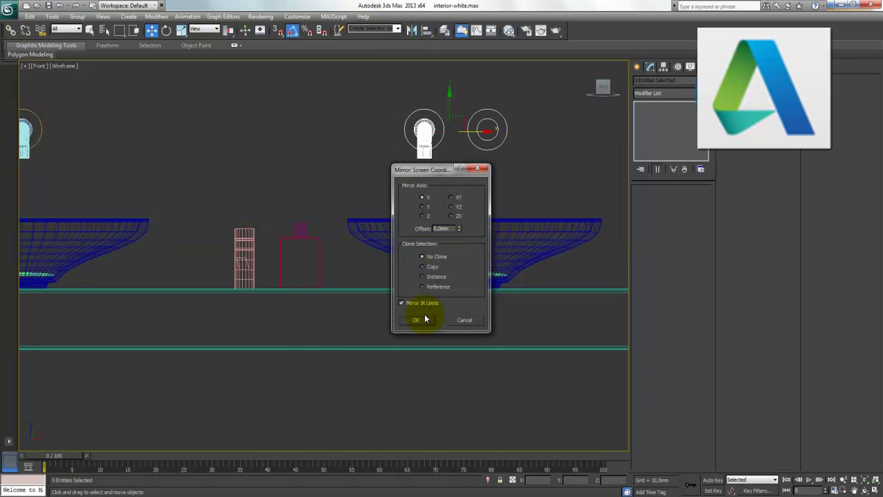
click(457, 318)
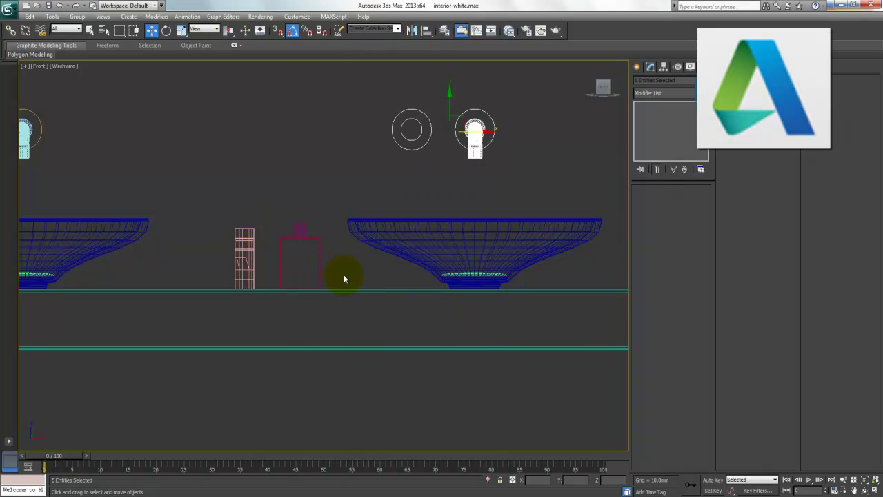
Move the towel and bottle left between the two sinks
drag(344, 274, 221, 219)
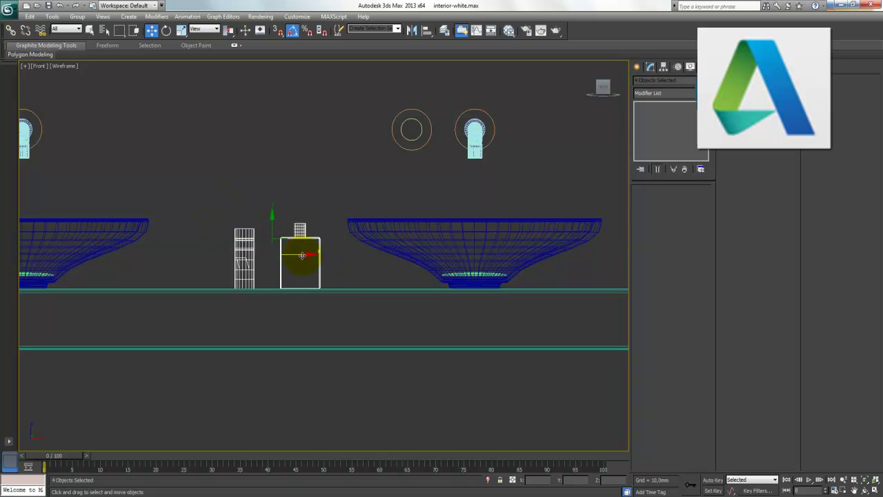
drag(302, 255, 267, 255)
click(310, 370)
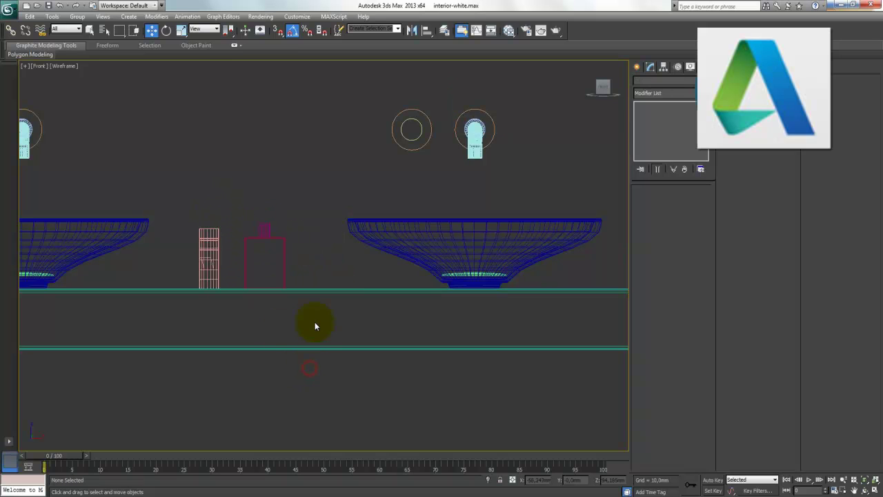
scroll(313, 319, down, 6)
scroll(313, 318, up, 2)
scroll(350, 328, up, 2)
click(875, 490)
right_click(525, 325)
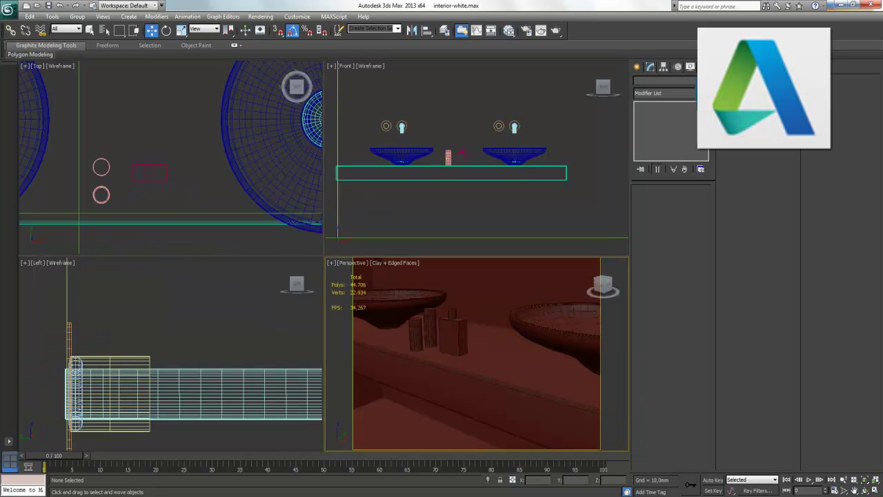
click(875, 490)
alt+middle_drag(364, 264, 347, 271)
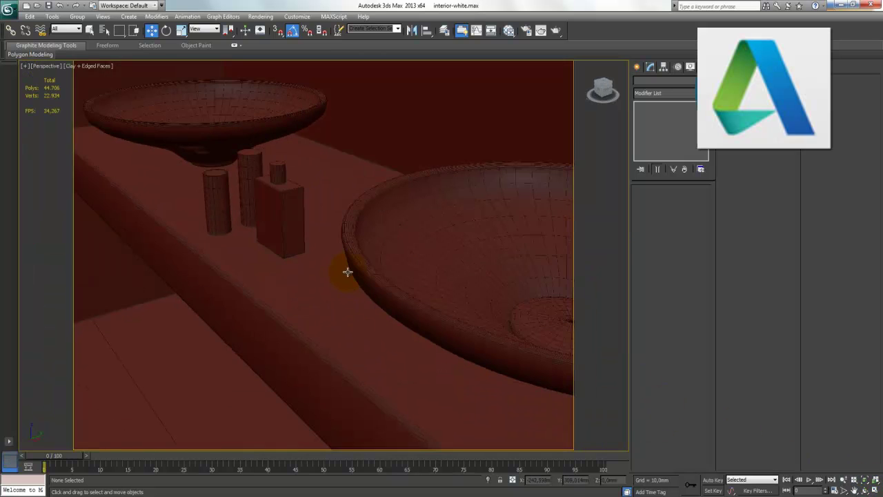
mouse_move(278, 217)
middle_down()
mouse_move(398, 331)
mouse_move(444, 355)
middle_up()
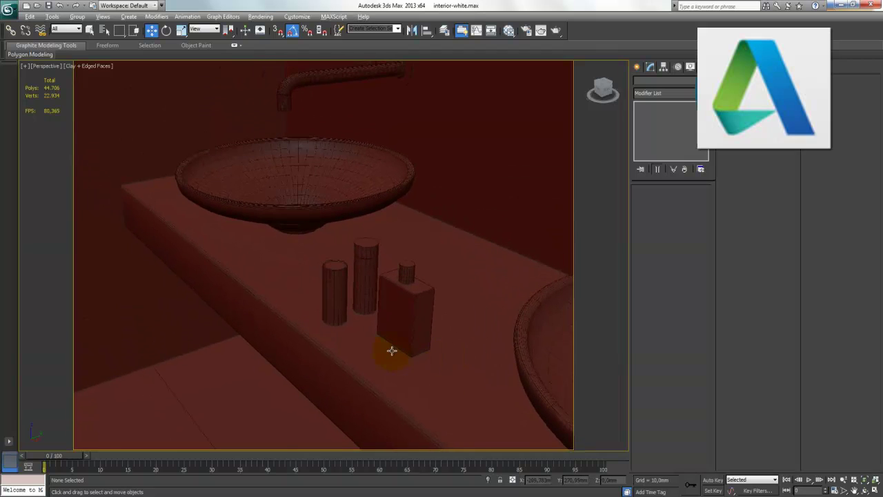
mouse_move(387, 341)
middle_down()
mouse_move(363, 339)
mouse_move(364, 365)
middle_up()
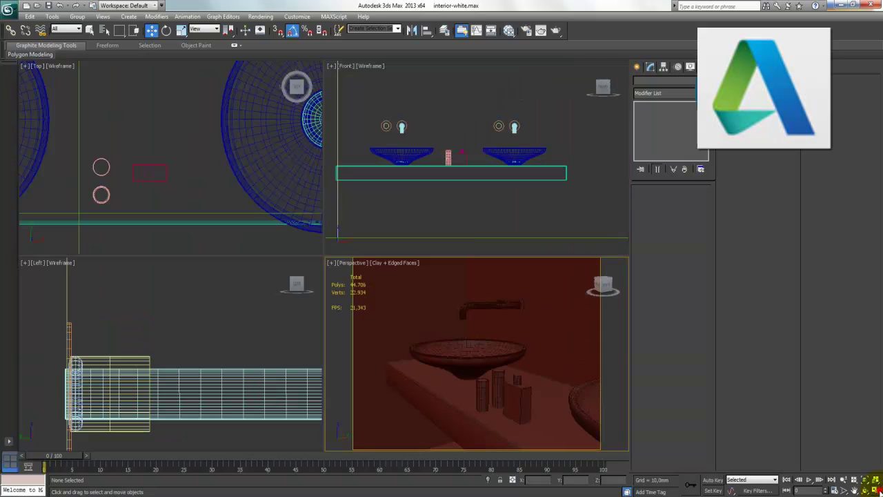
click(874, 481)
click(187, 330)
scroll(191, 334, down, 3)
scroll(191, 334, down, 3)
scroll(191, 334, down, 2)
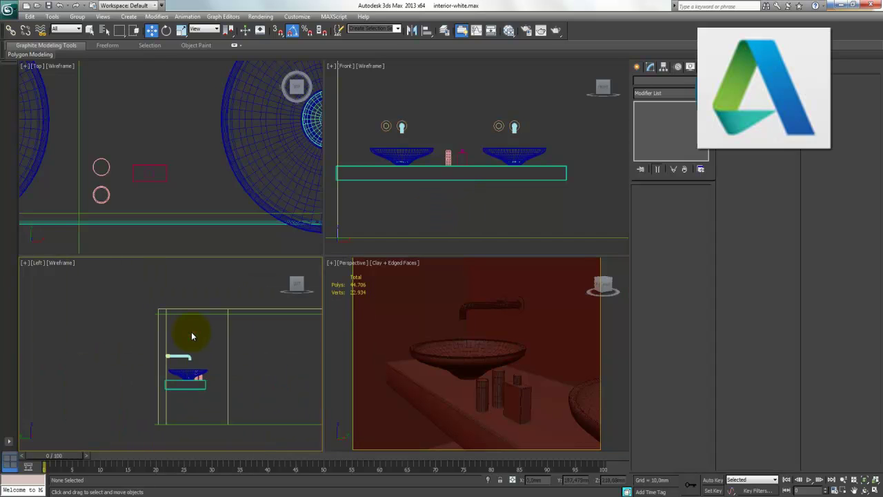
Draw a VRayLight plane over the sink wall in the maximized Left view
click(875, 491)
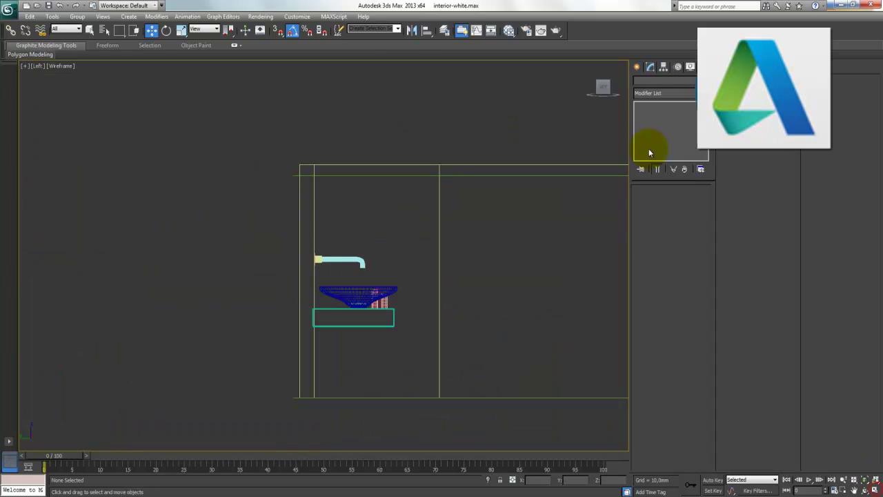
click(637, 66)
click(663, 82)
click(667, 97)
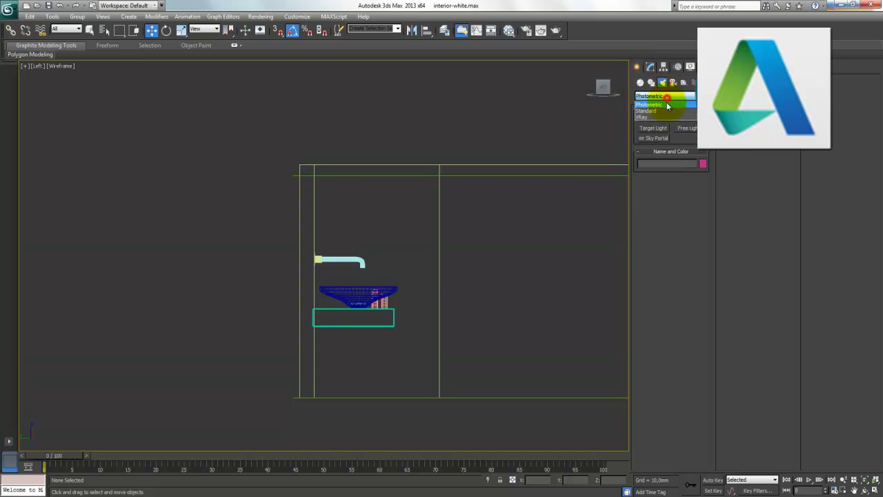
click(655, 117)
click(653, 128)
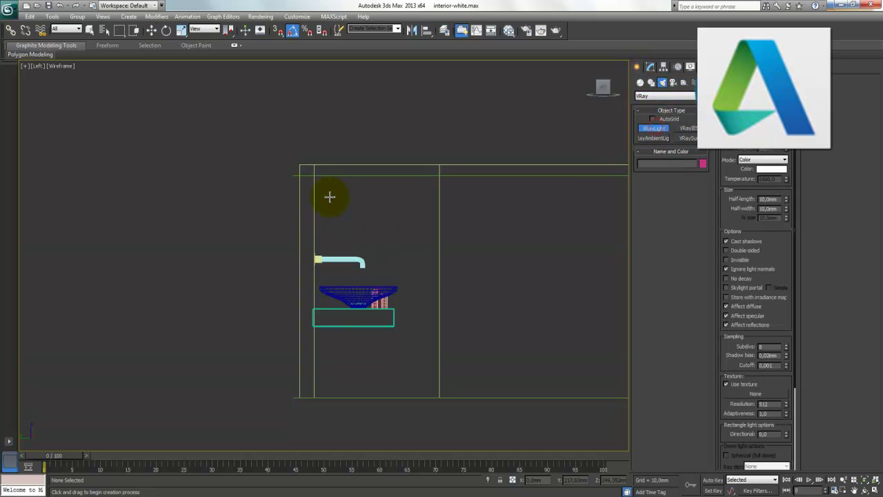
drag(316, 177, 437, 394)
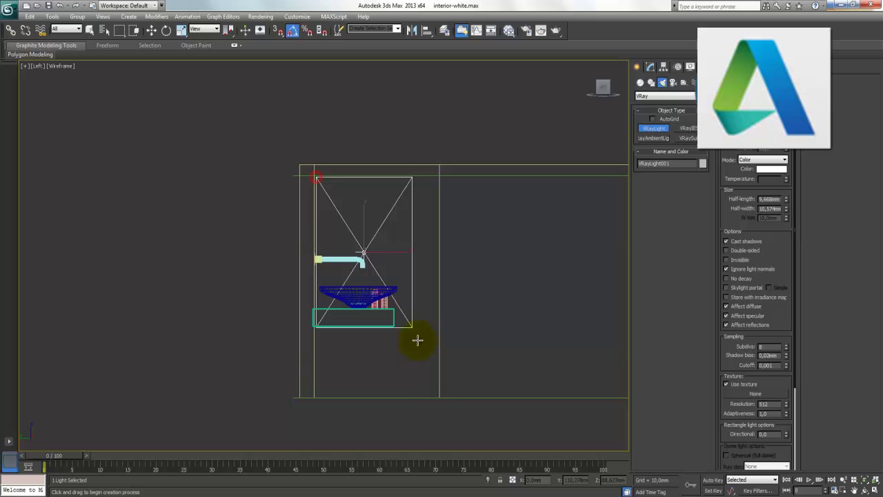
right_click(436, 372)
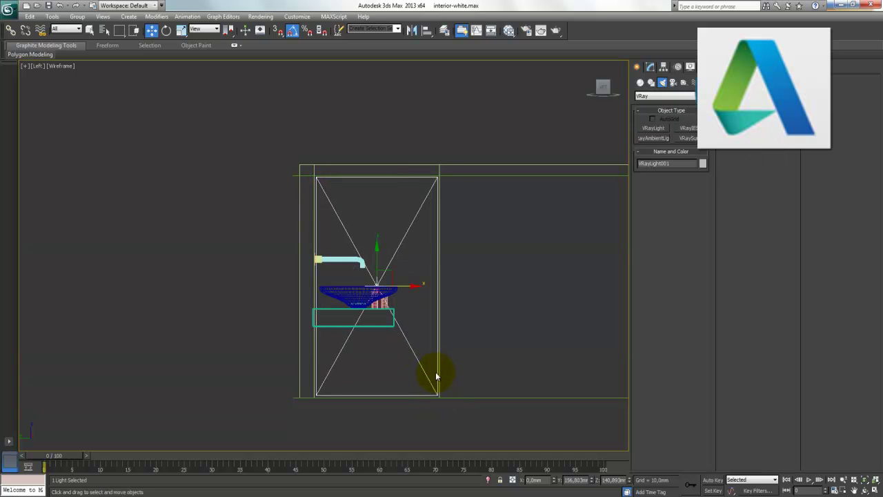
Set the light's Multiplier to 30 and Subdivs to 32, then maximize Perspective
click(651, 68)
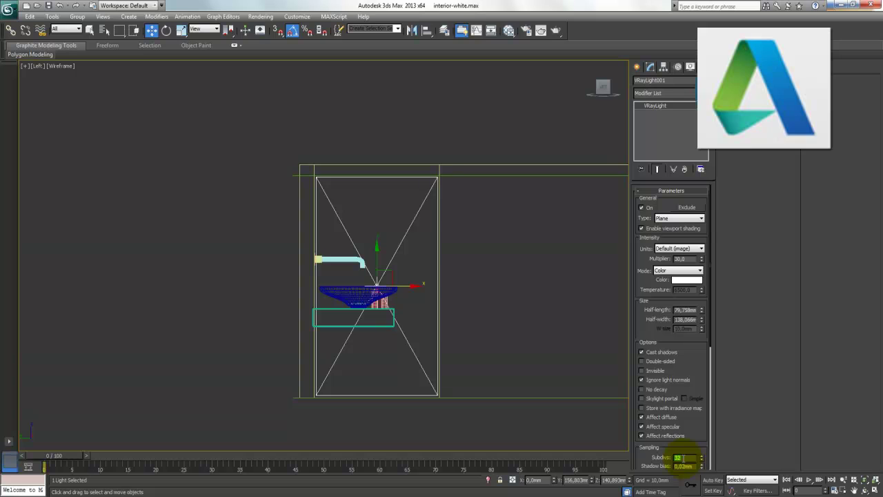
click(875, 489)
right_click(566, 356)
click(875, 489)
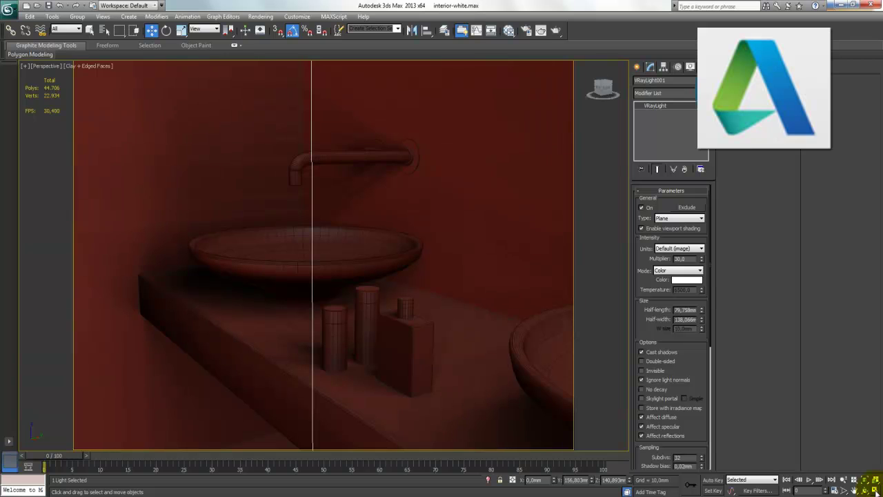
Run a V-Ray test render of Perspective, then close the frame buffer, render dialog and messages
key(shift+q)
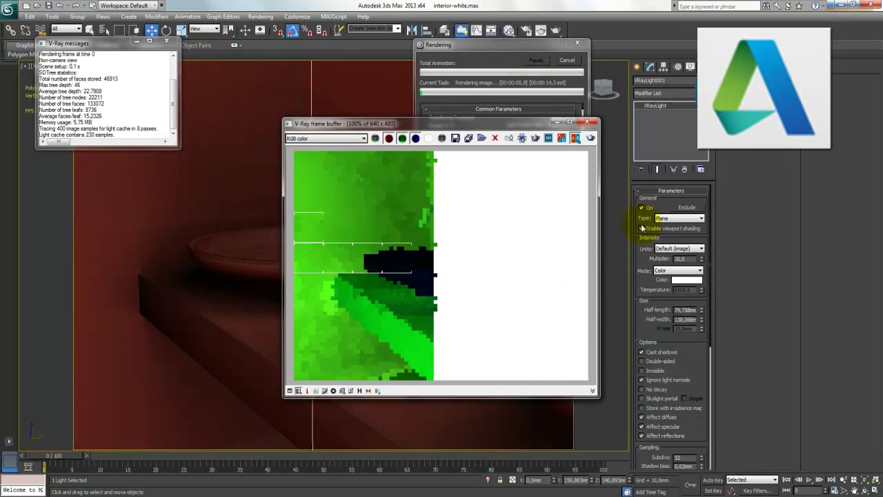
click(587, 122)
click(566, 60)
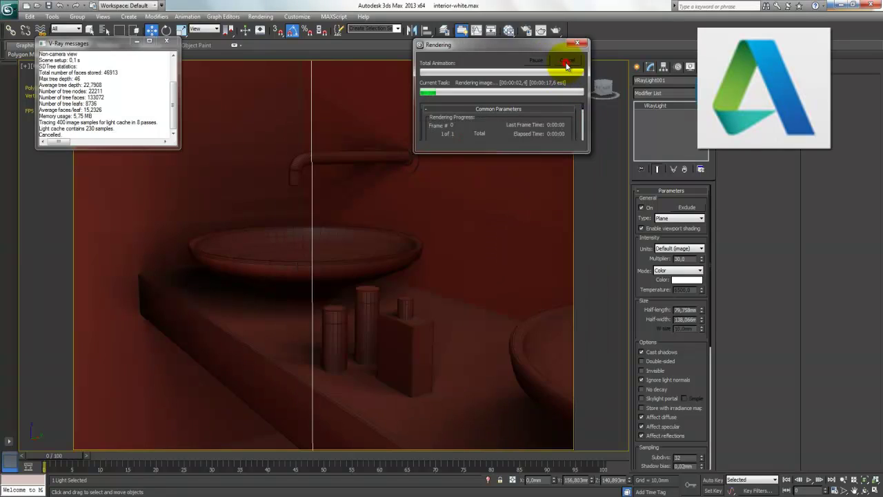
click(166, 42)
Maximize the Top view and zoom out to see the whole room
key(alt+w)
right_click(205, 148)
click(875, 489)
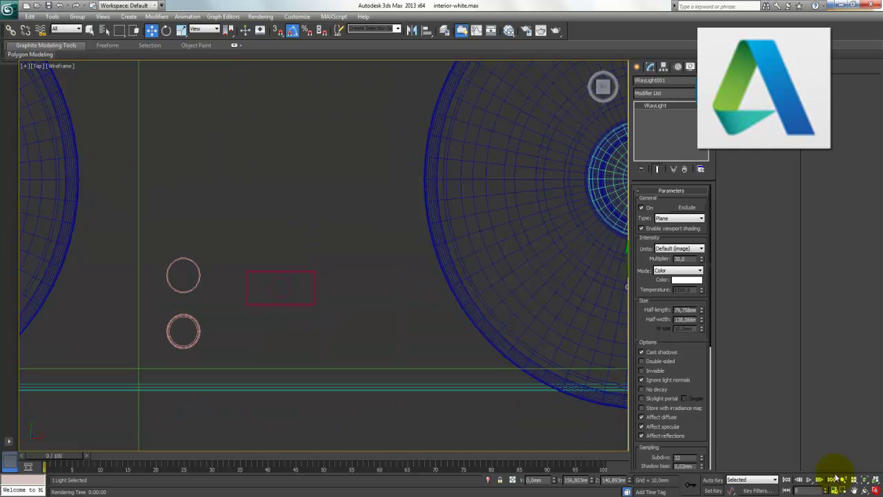
click(832, 479)
click(842, 479)
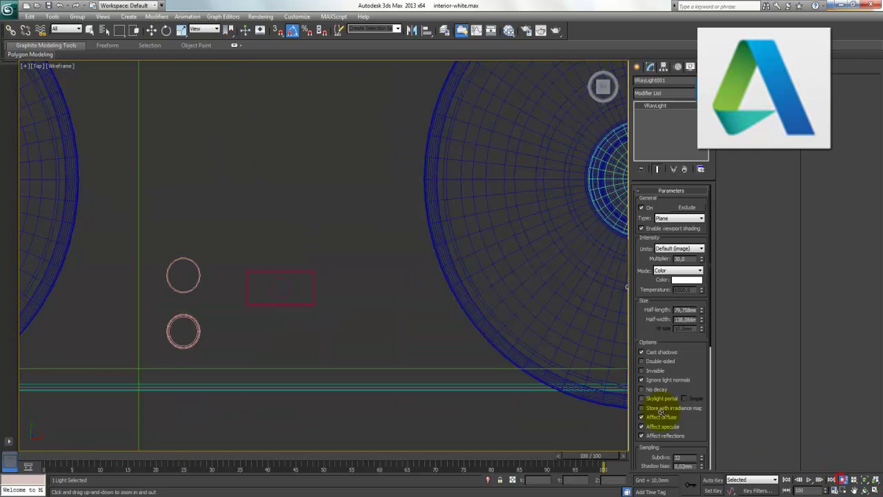
mouse_move(400, 253)
mouse_down()
mouse_move(409, 319)
mouse_move(396, 336)
mouse_up()
Move VRayLight001 right to X 498.016 mm, then maximize the Perspective view
key(w)
click(166, 30)
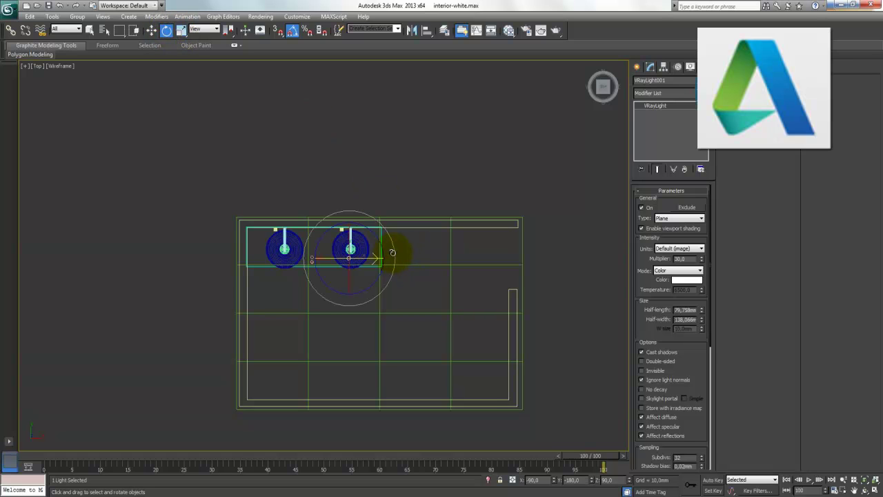
key(w)
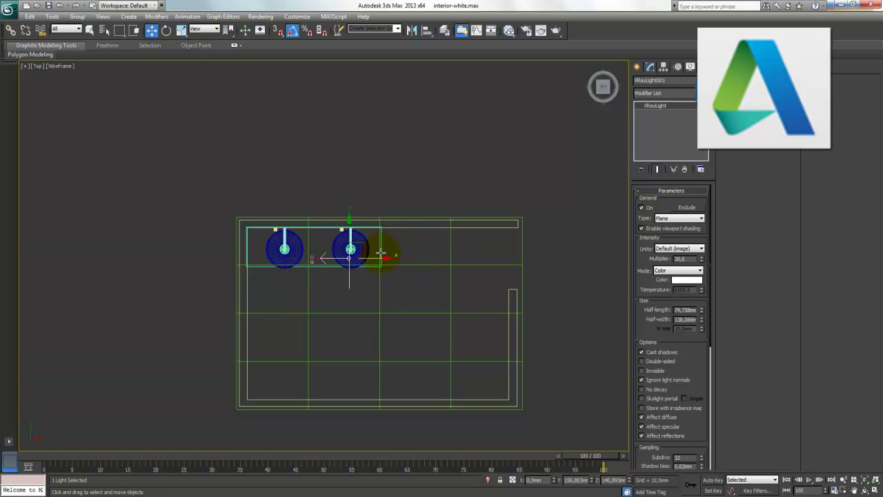
drag(378, 258, 558, 278)
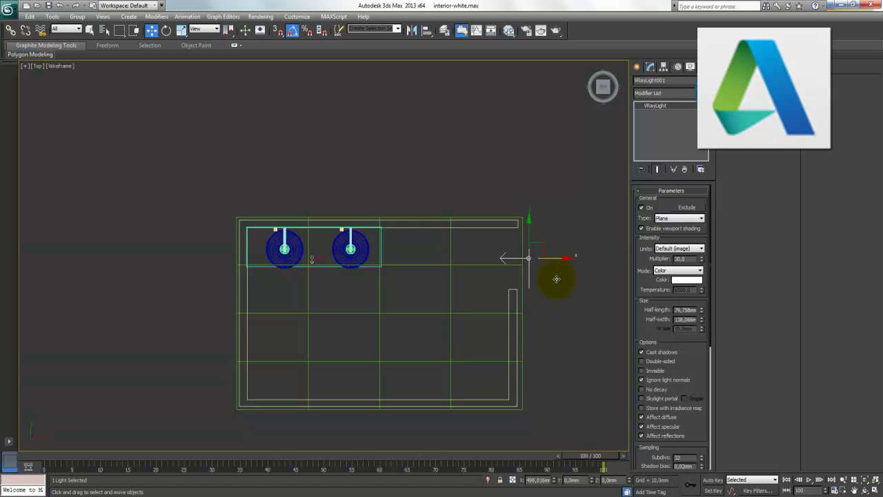
key(alt+w)
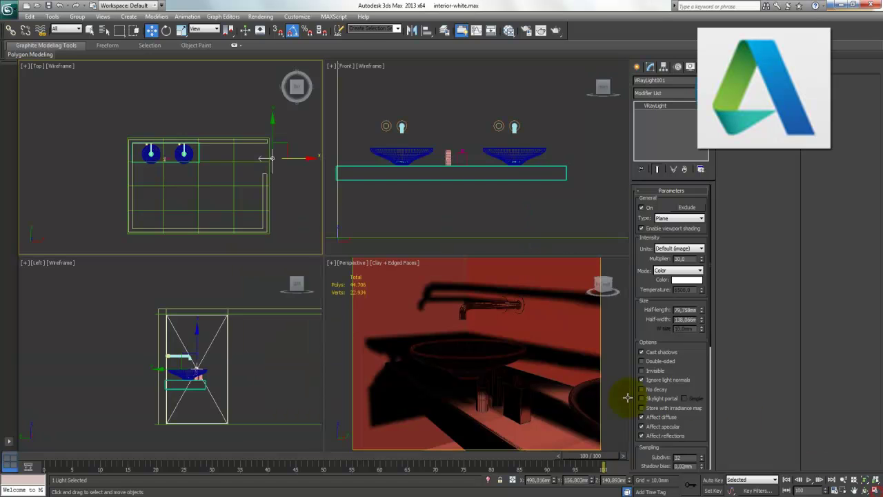
click(875, 491)
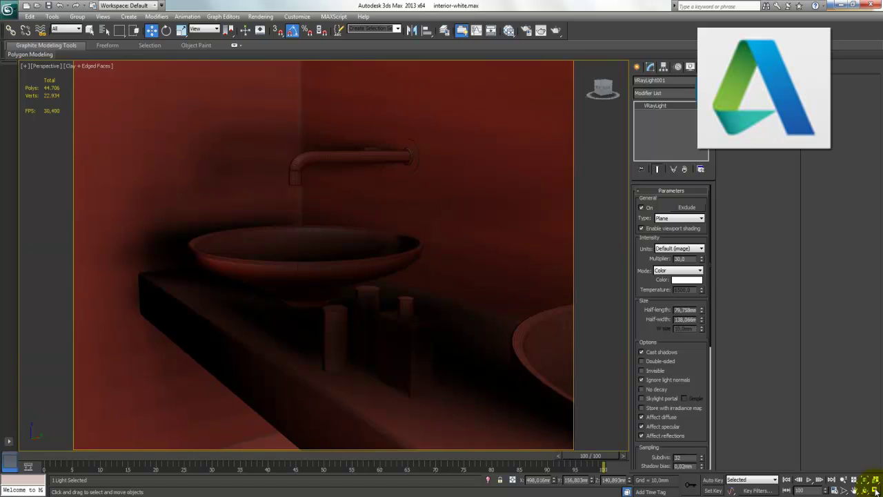
Run a quick Shift+Q test render of the sink counter view, then close the V-Ray frame buffer
key(shift+q)
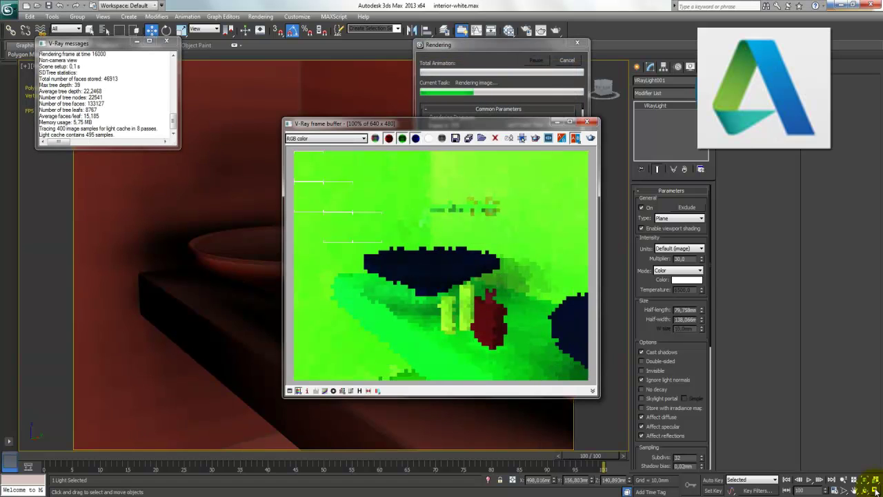
click(566, 60)
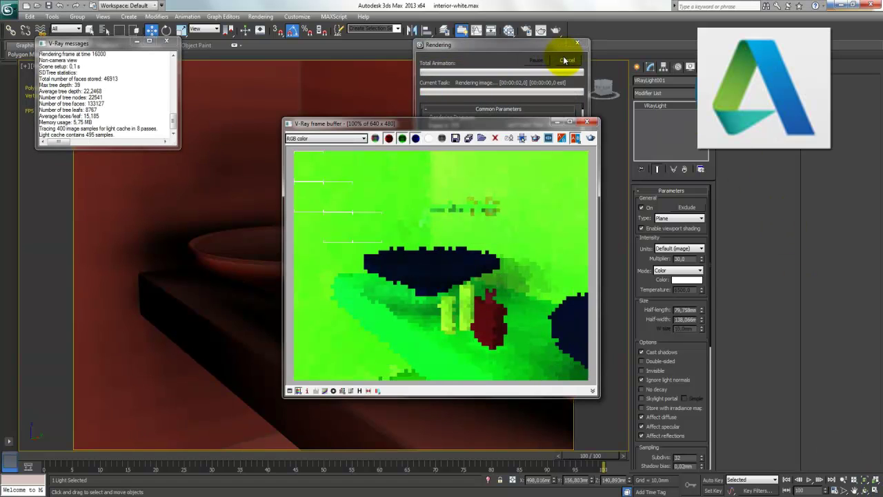
click(584, 123)
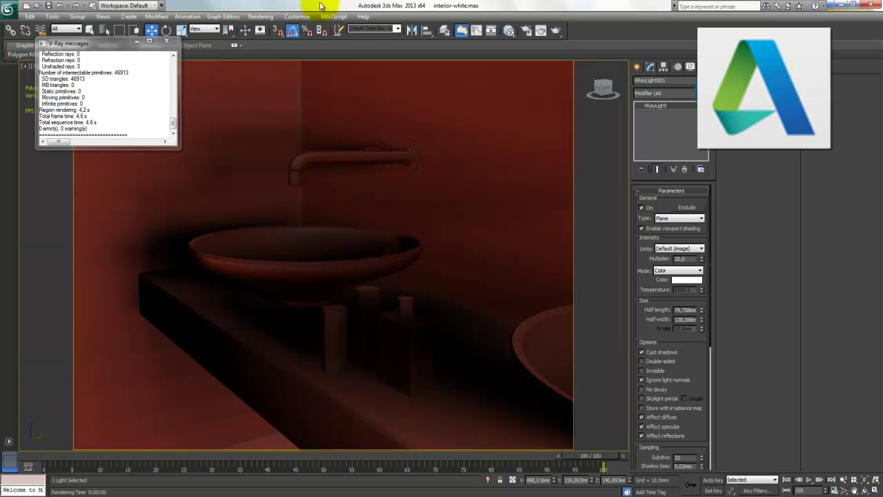
click(265, 17)
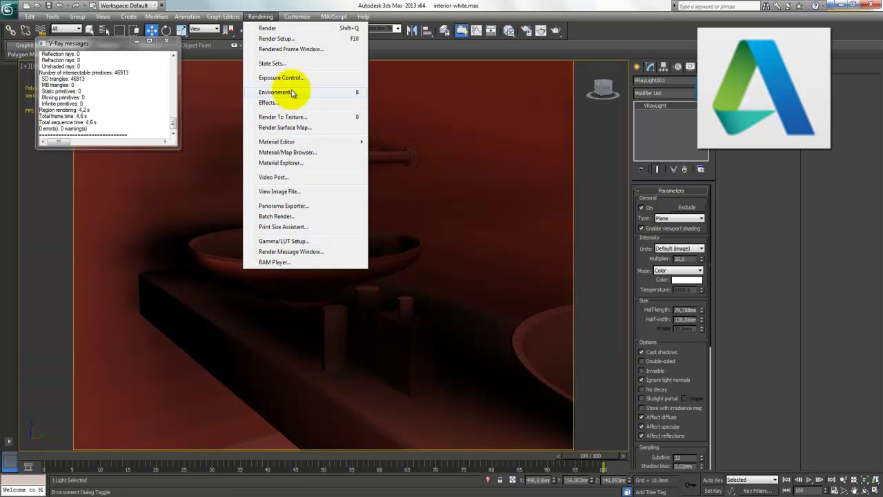
Enable Override mtl in V-Ray Global switches using a new VRayMtl (Material #45), then open the material editor
click(278, 38)
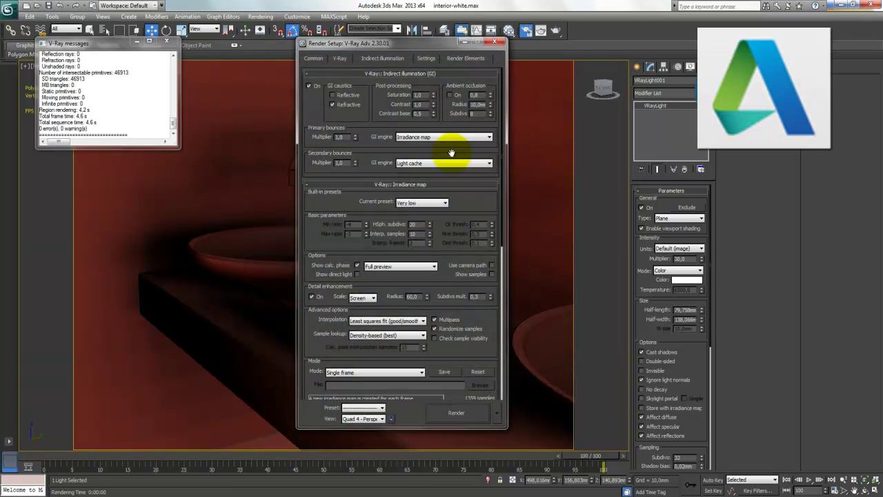
click(340, 59)
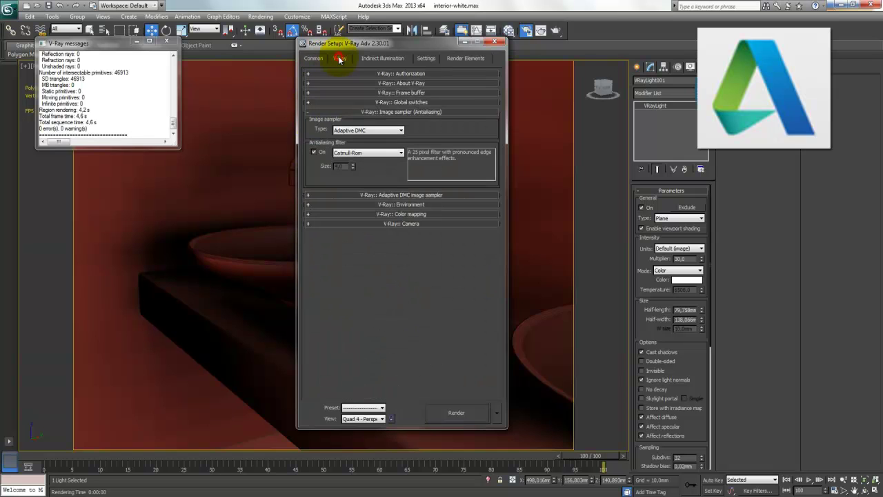
click(425, 102)
click(414, 175)
click(461, 178)
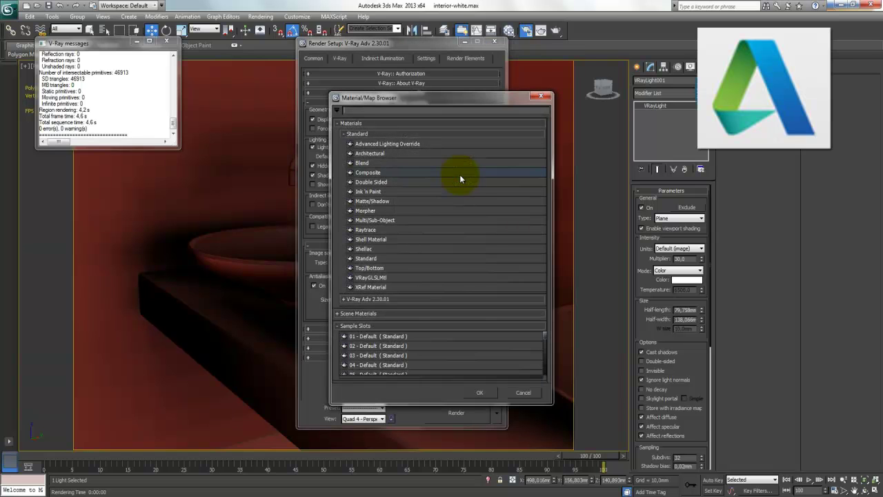
click(377, 325)
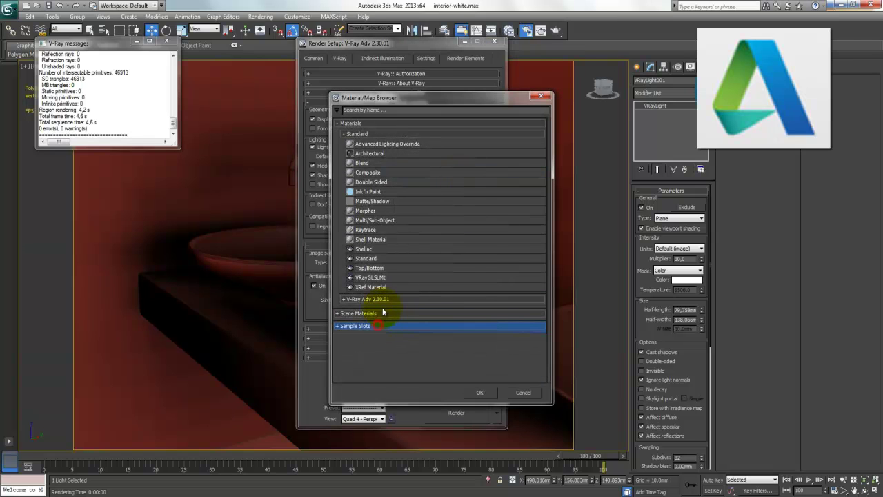
click(380, 299)
scroll(416, 340, down, 2)
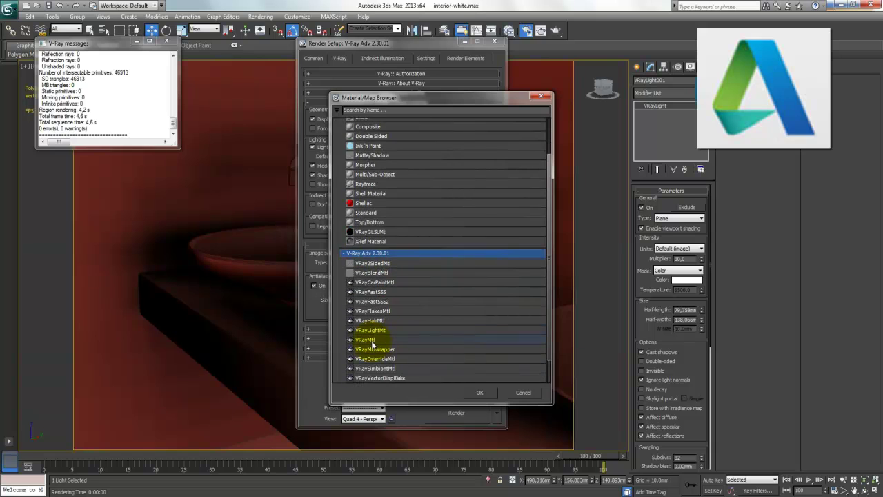
double_click(417, 339)
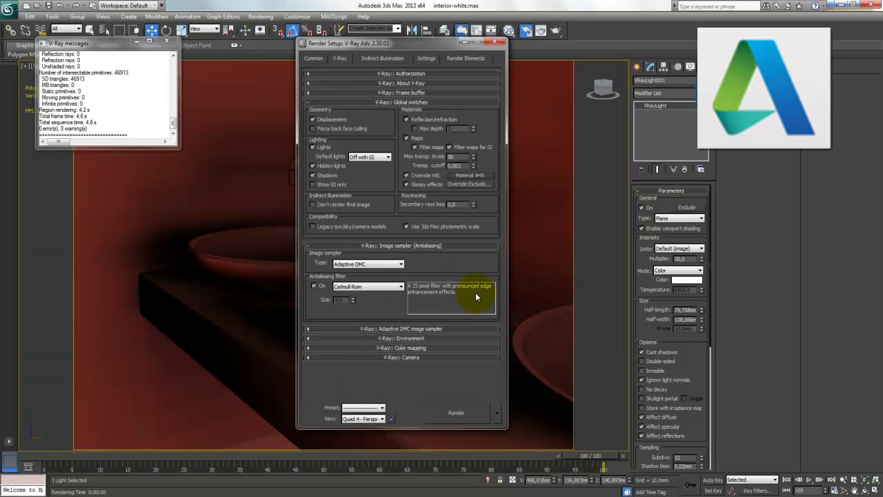
key(m)
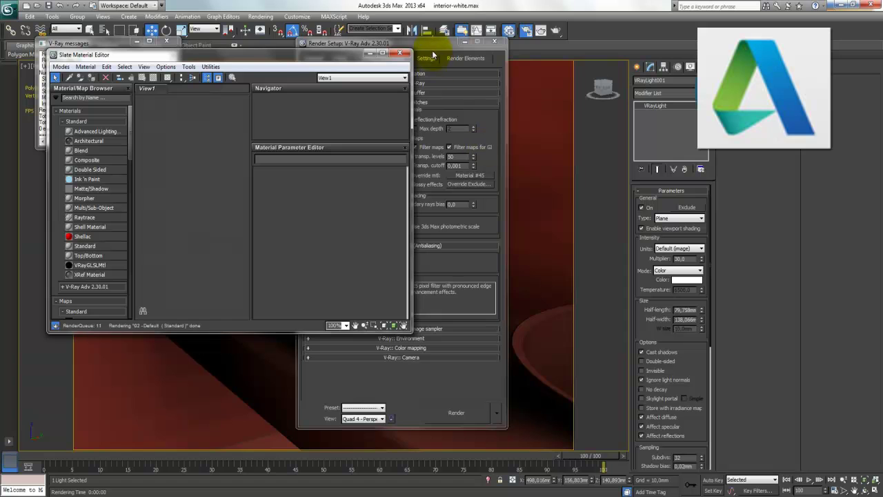
Switch to the Compact Material Editor showing 15 sample slots
click(61, 67)
click(86, 75)
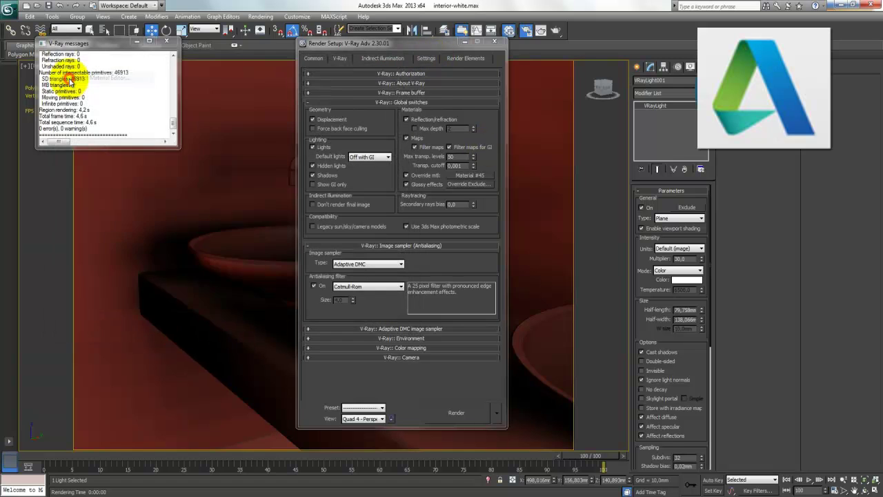
right_click(141, 106)
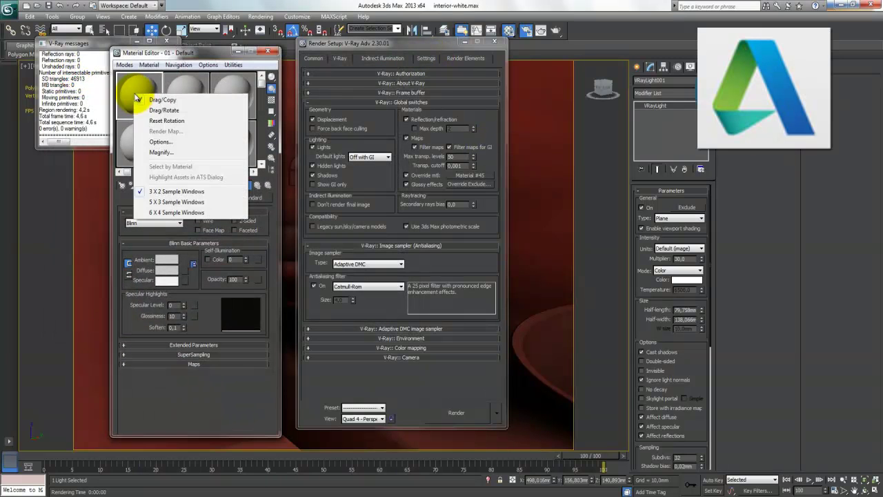
click(164, 208)
right_click(127, 80)
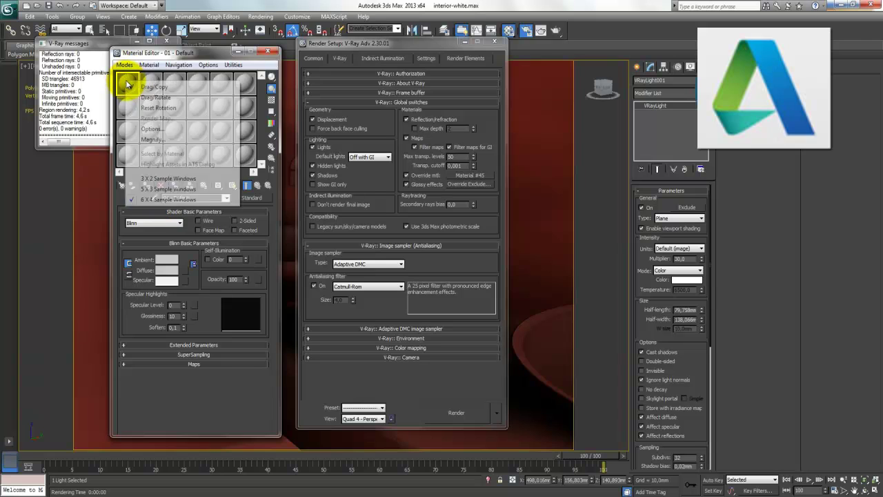
click(157, 189)
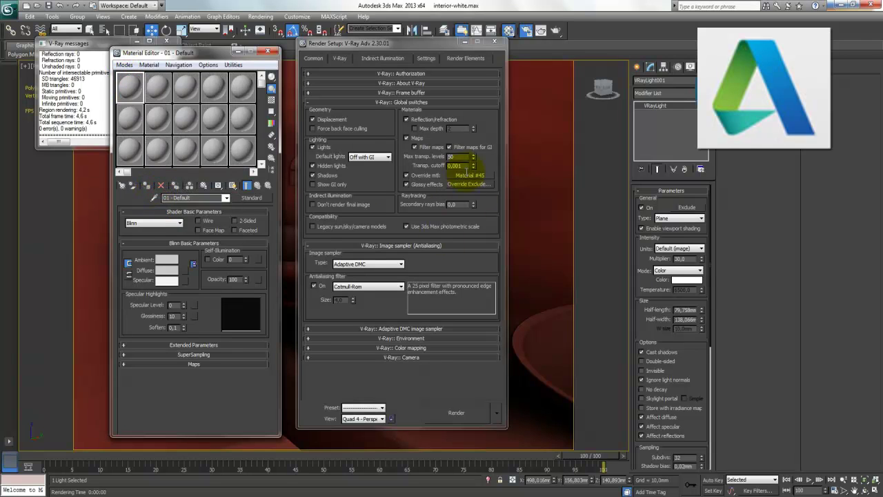
Place the override material into the first sample slot as an instance
drag(481, 182, 129, 83)
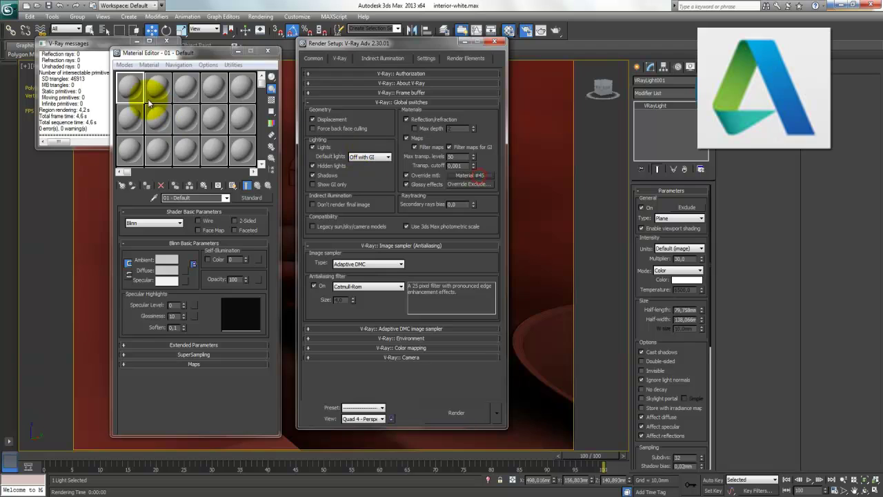
drag(470, 175, 129, 86)
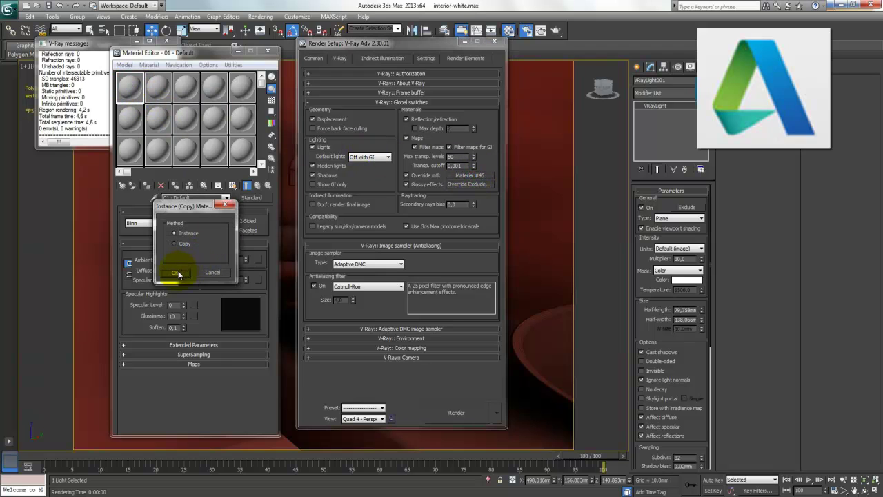
click(177, 273)
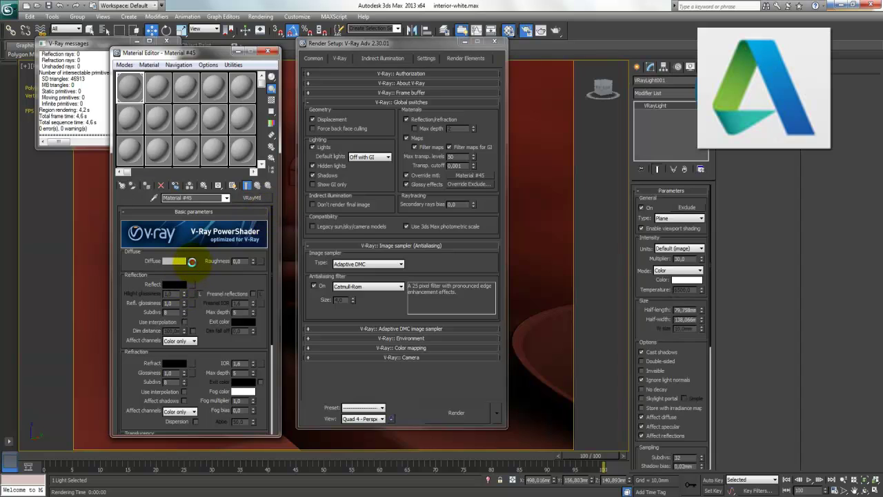
Give the override material a VRayEdgesTex diffuse map and render the scene
click(191, 261)
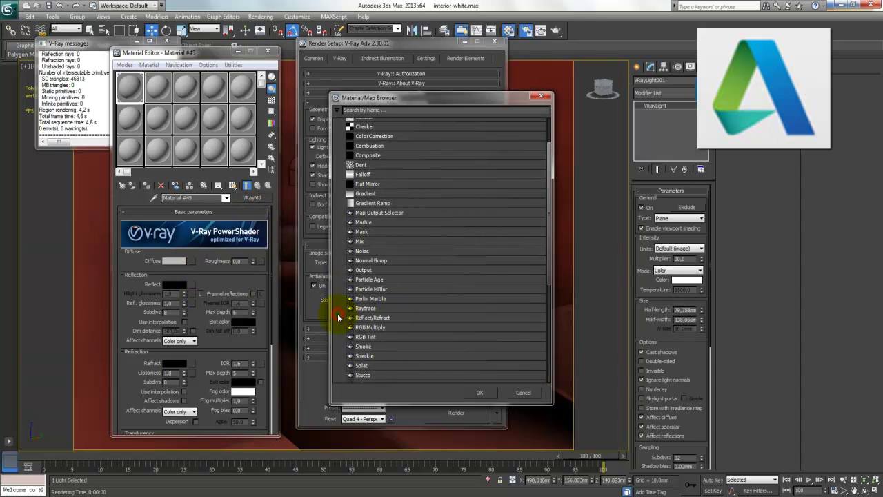
scroll(338, 317, down, 2)
scroll(338, 317, down, 3)
scroll(337, 316, down, 3)
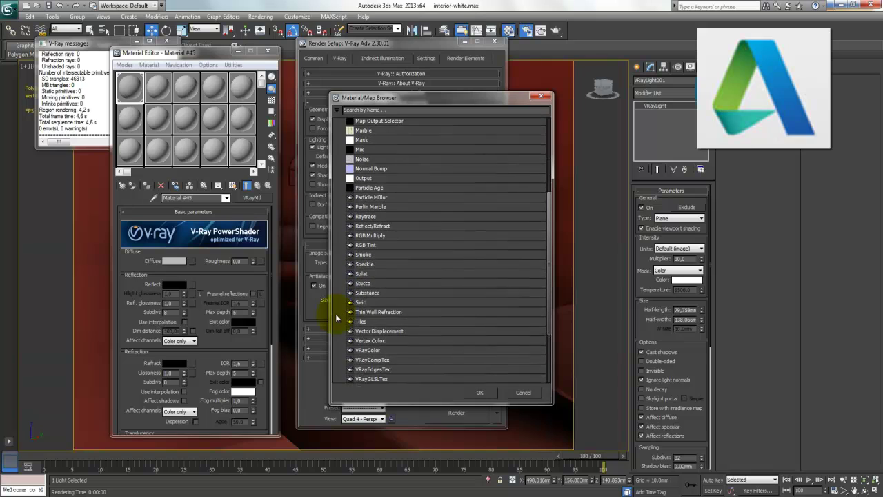
scroll(336, 311, down, 1)
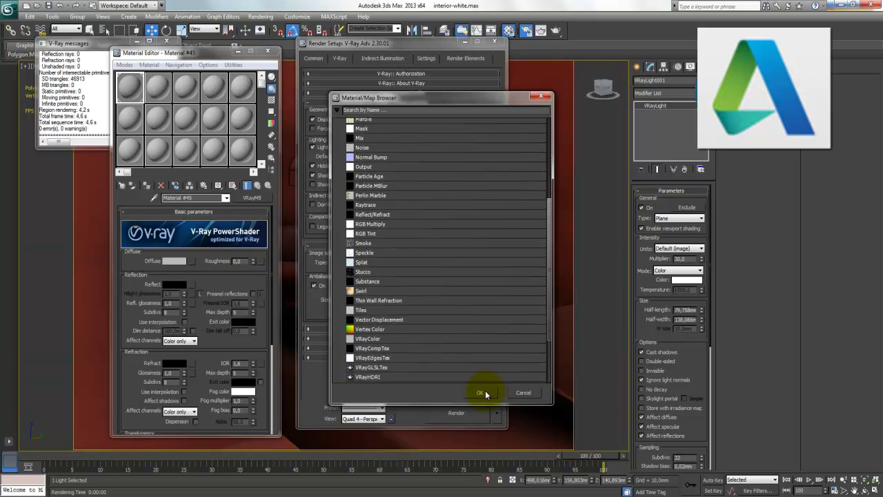
scroll(440, 351, down, 2)
scroll(440, 350, down, 2)
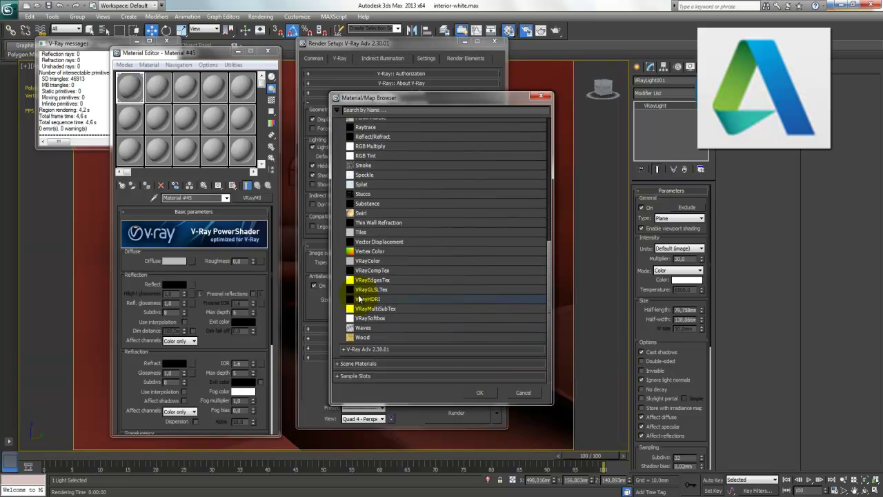
double_click(373, 279)
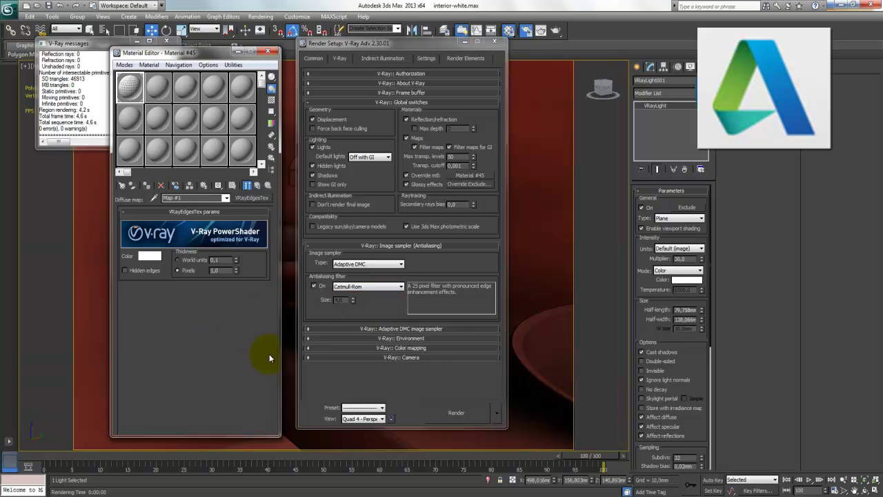
click(455, 413)
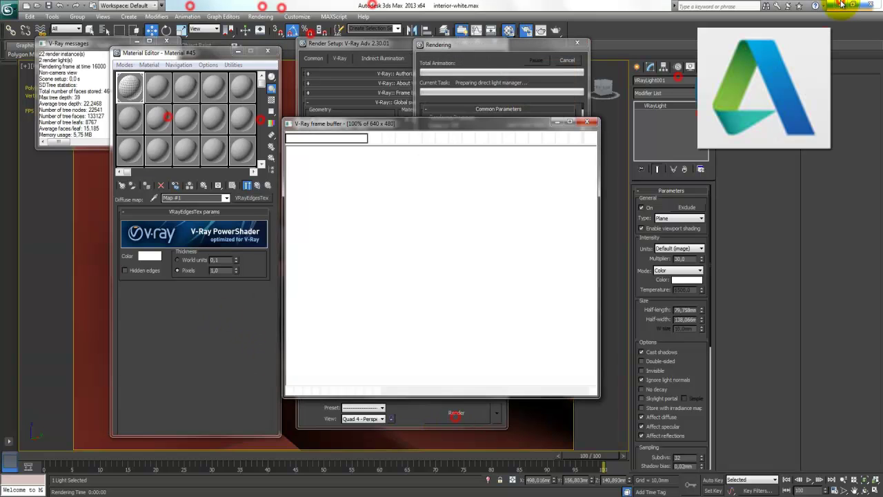